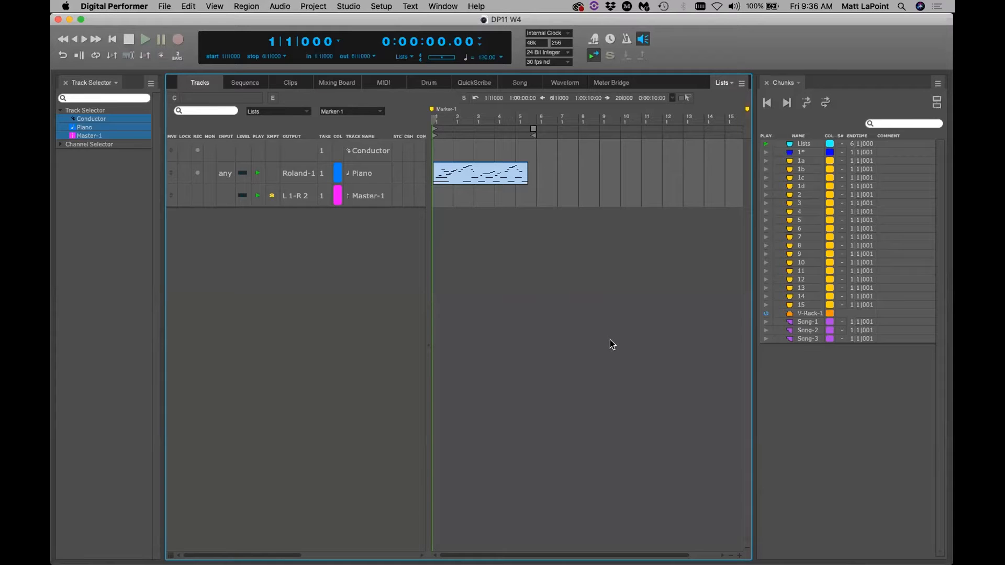
Look at the Text Size page in Preferences and Settings, then close it
click(120, 7)
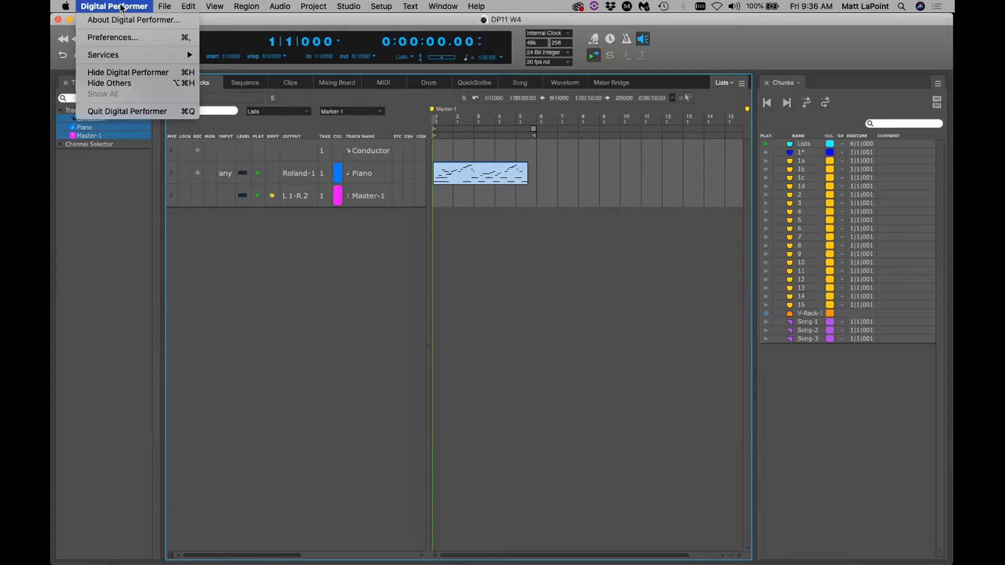
click(133, 36)
click(346, 199)
drag(429, 82, 435, 131)
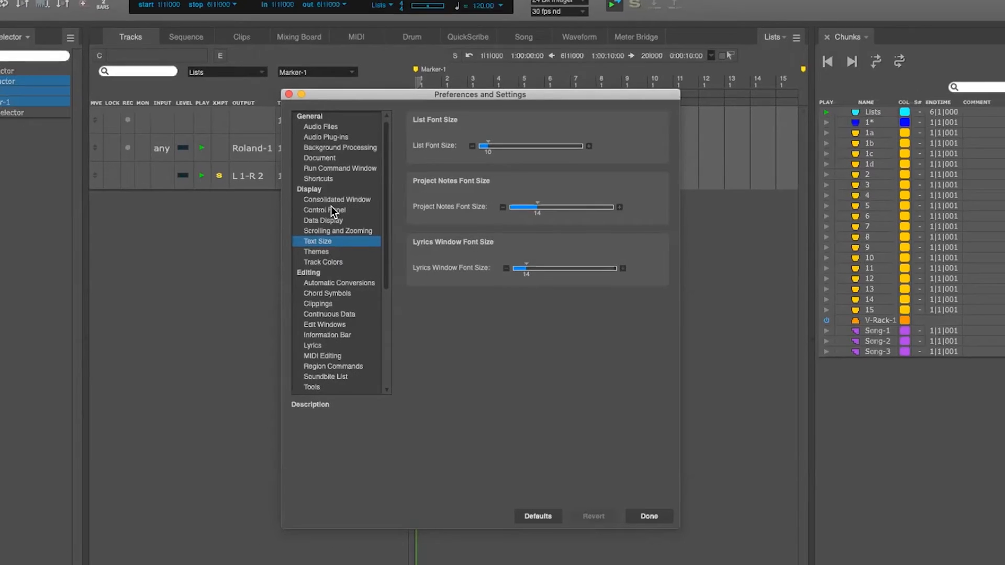
click(382, 65)
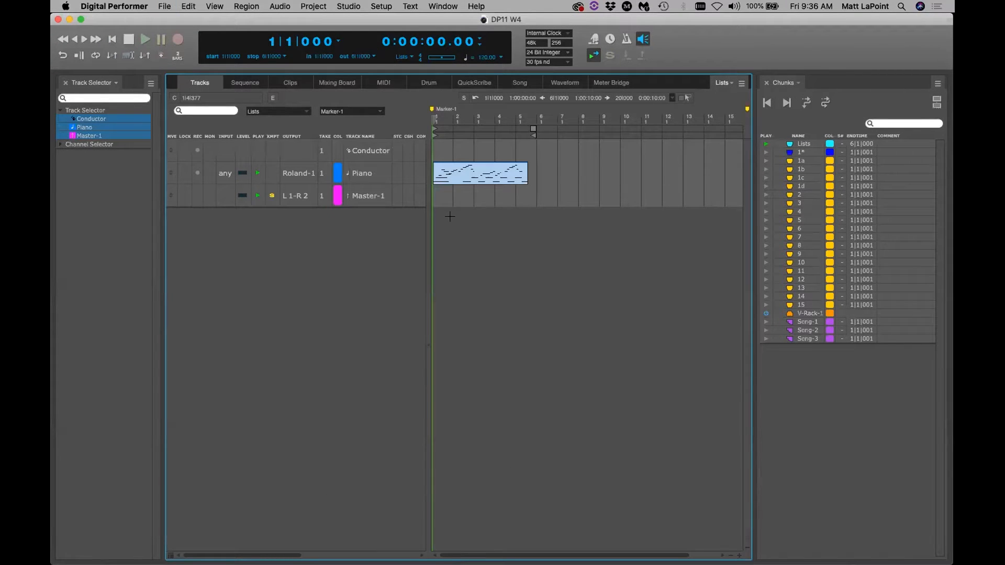
Open the Change Continuous Data dialog, reposition it, and close it
click(443, 6)
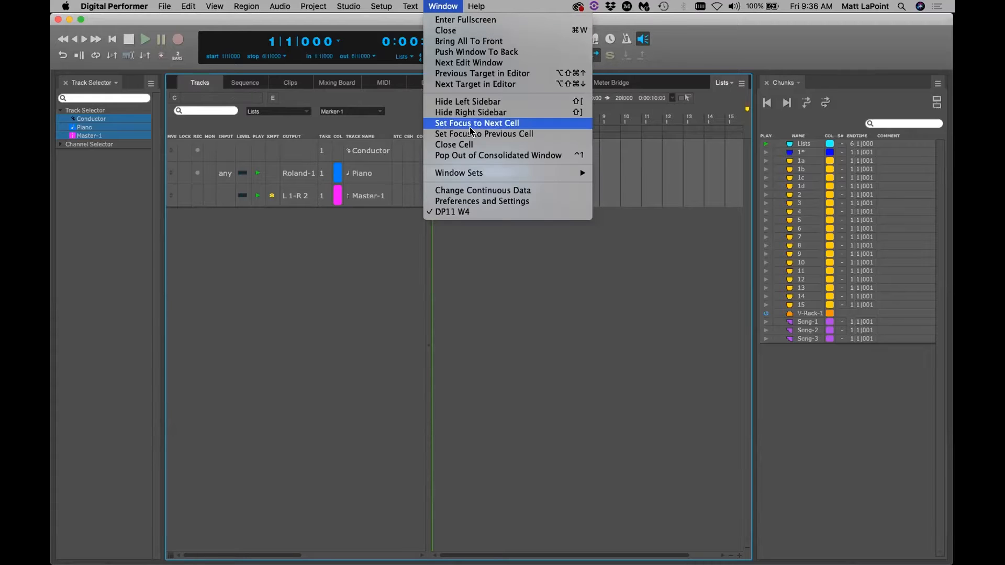
click(470, 194)
drag(117, 75, 294, 99)
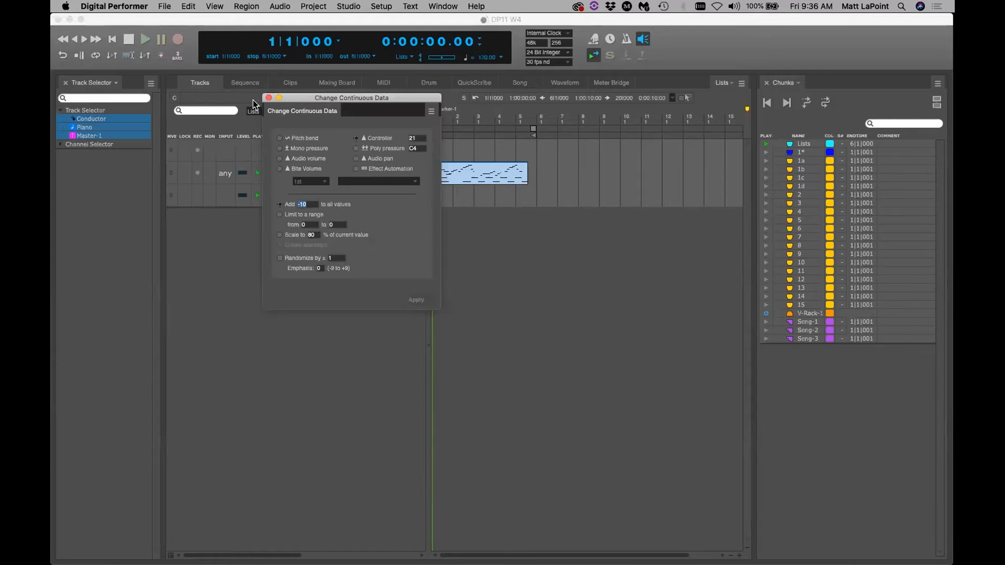
click(268, 98)
click(443, 7)
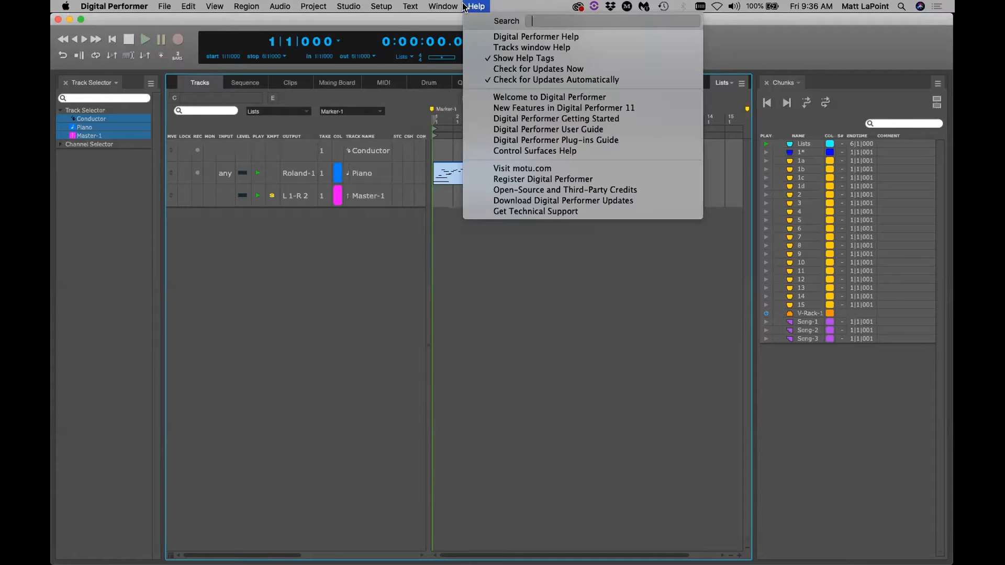
click(459, 7)
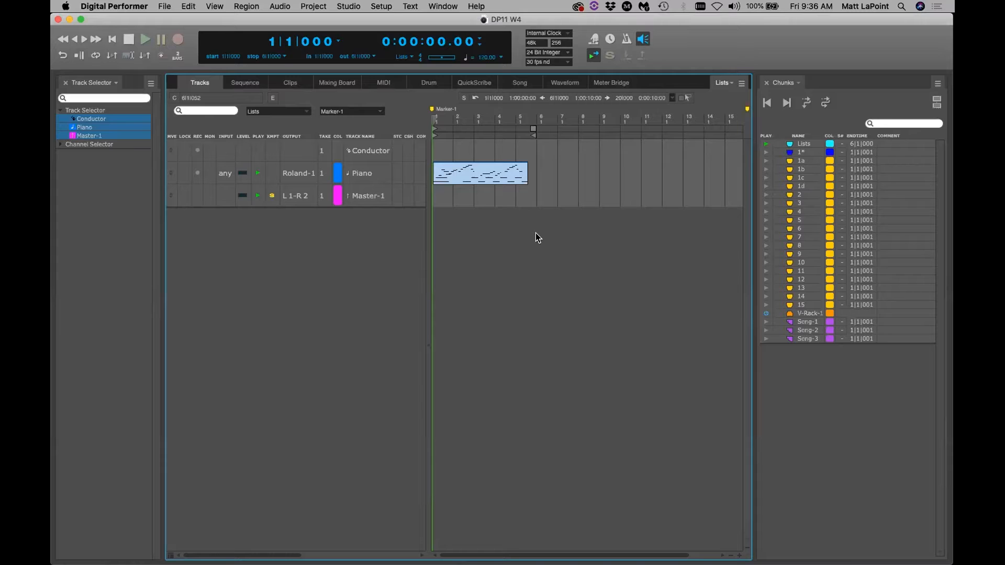
Split the left sidebar below the Track Selector and make the middle panel an Event List
click(116, 364)
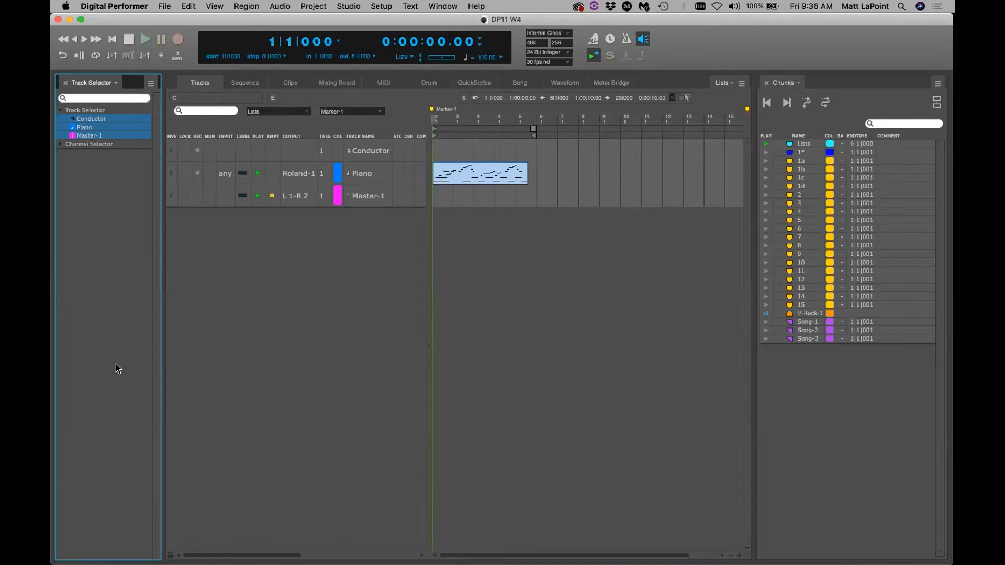
drag(129, 558, 130, 183)
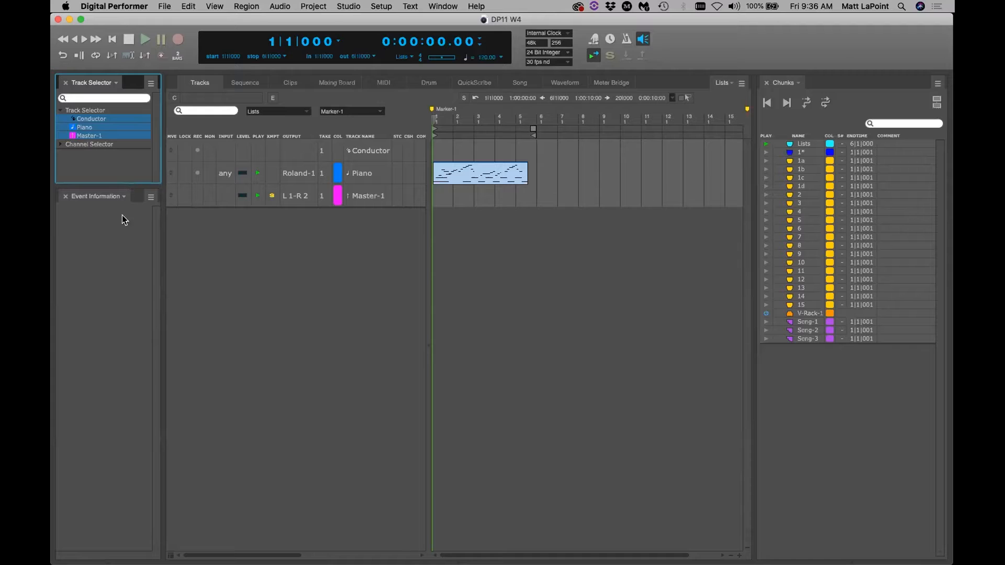
drag(129, 558, 132, 283)
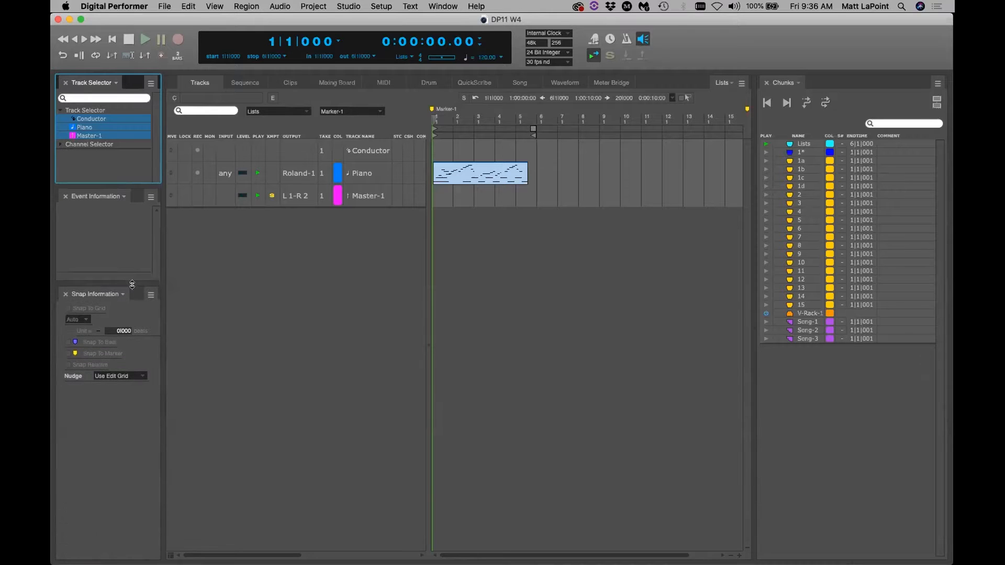
click(118, 194)
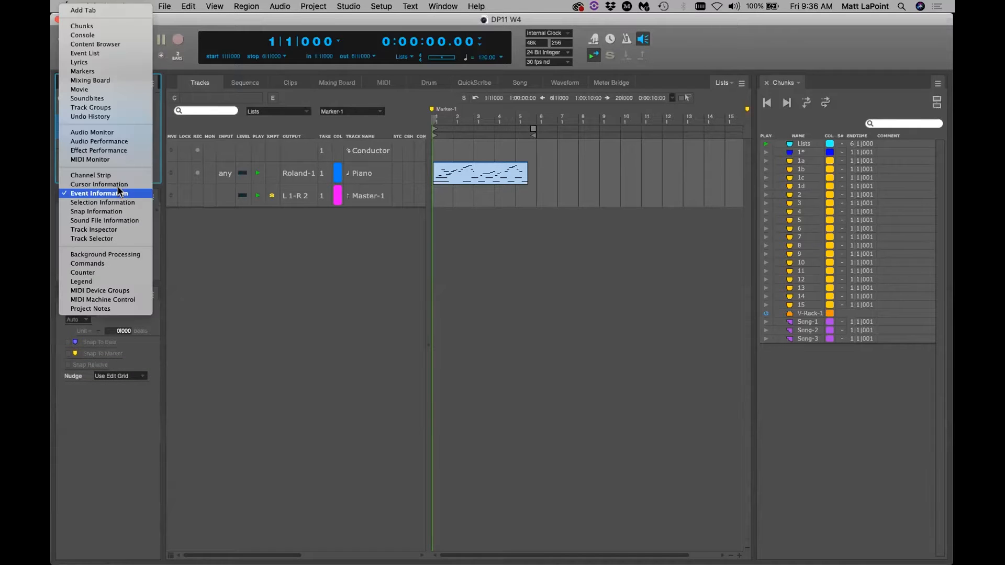
click(103, 53)
drag(107, 282, 106, 298)
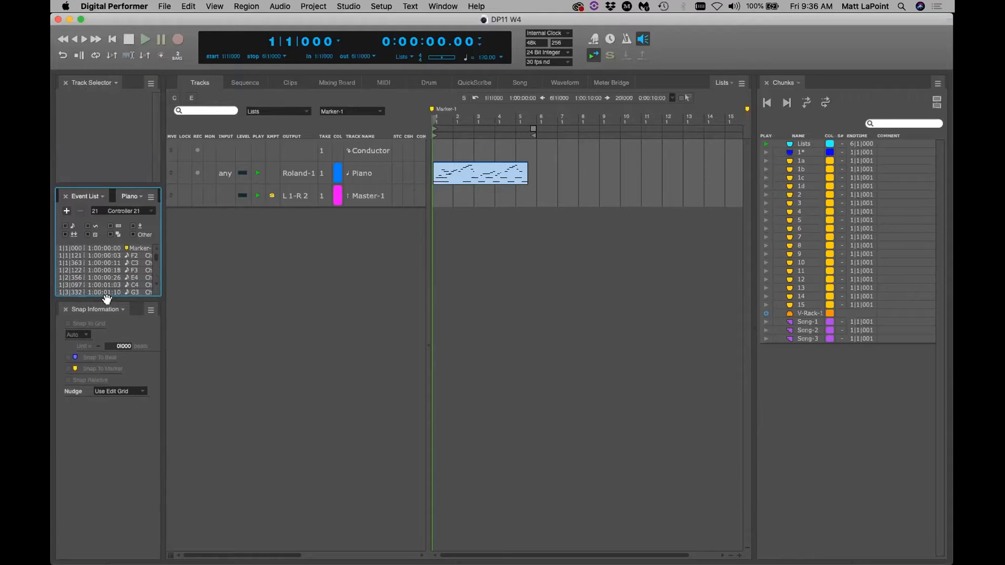
Make the lowest panel Markers, widen the sidebar, and add an Effect Performance panel below
click(117, 310)
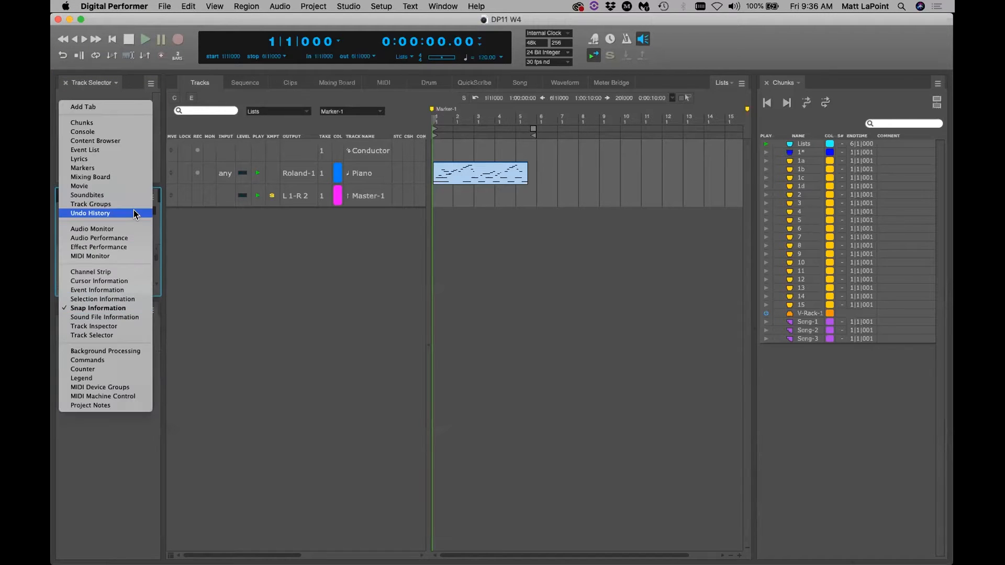
click(139, 168)
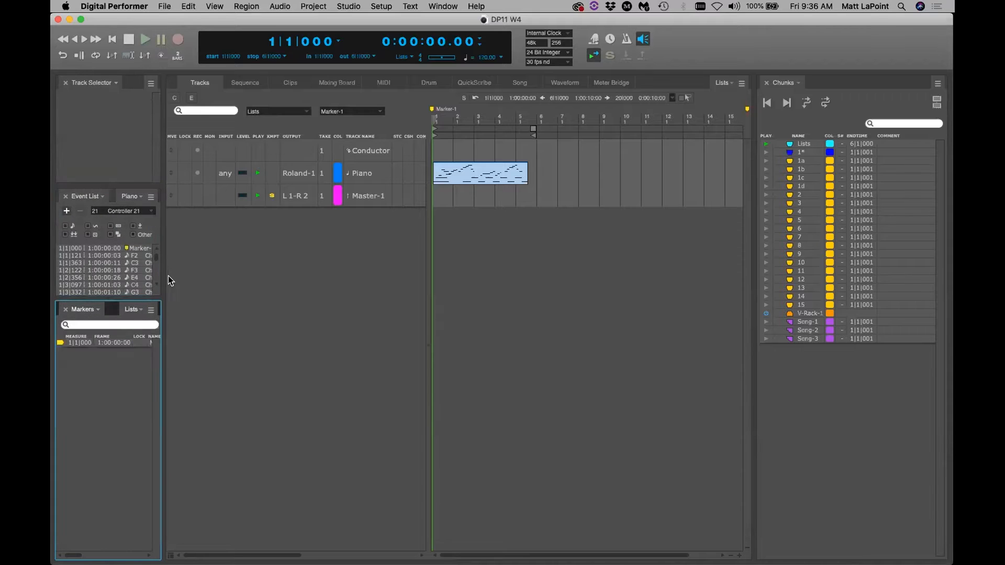
drag(162, 280, 184, 280)
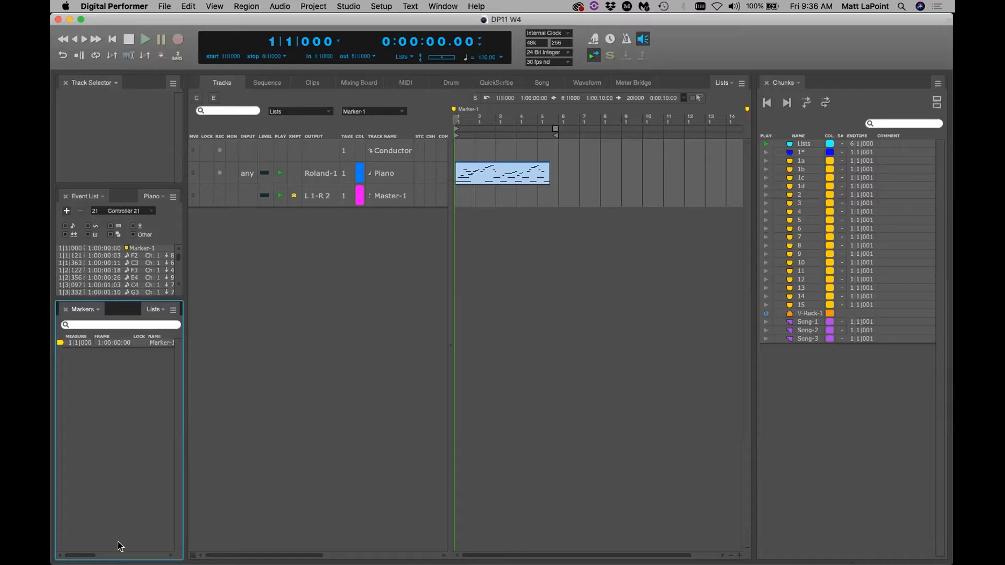
drag(121, 548, 142, 398)
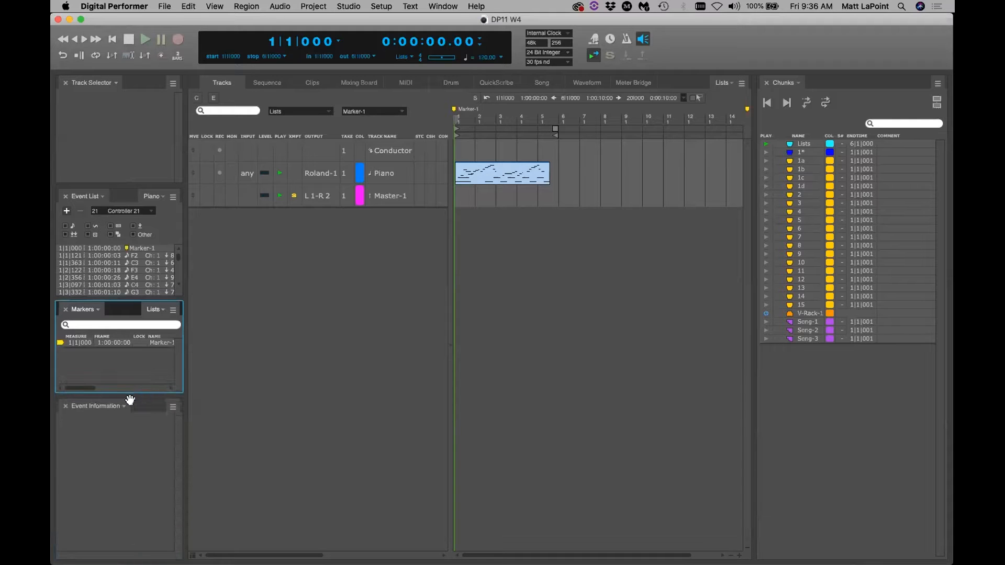
click(127, 407)
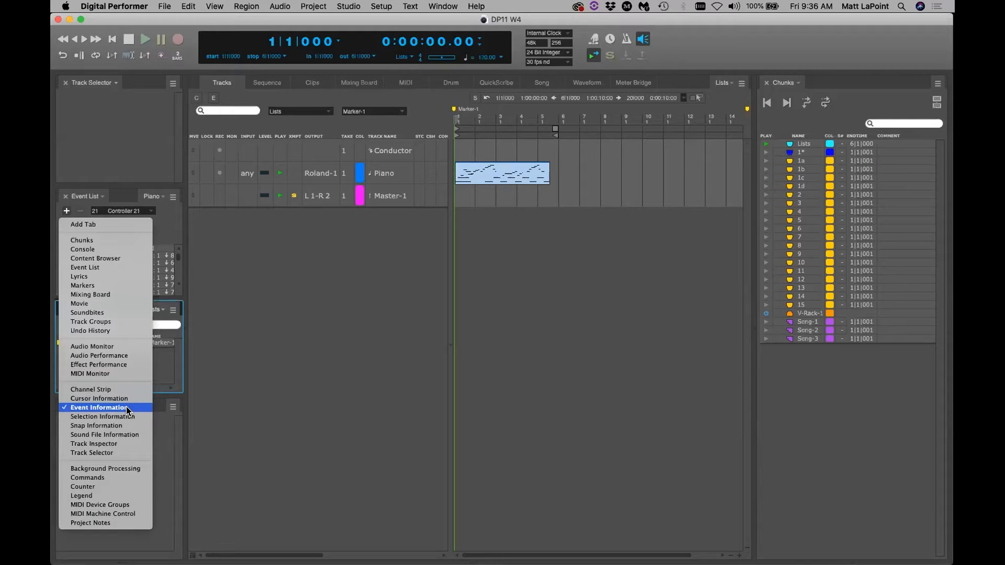
click(134, 366)
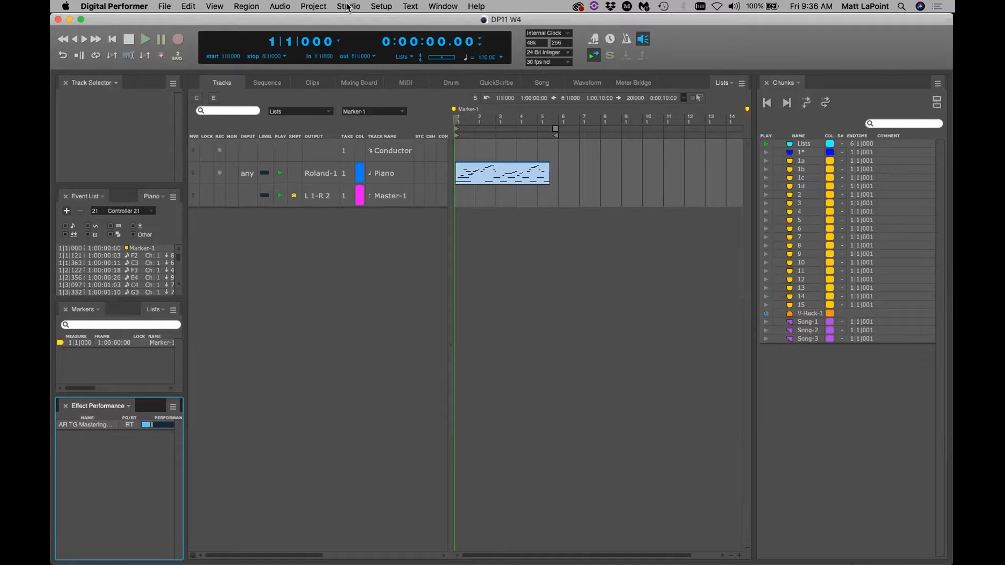
Add an Audio Monitor panel below the Chunks list using the Shift+A shortcut
click(380, 7)
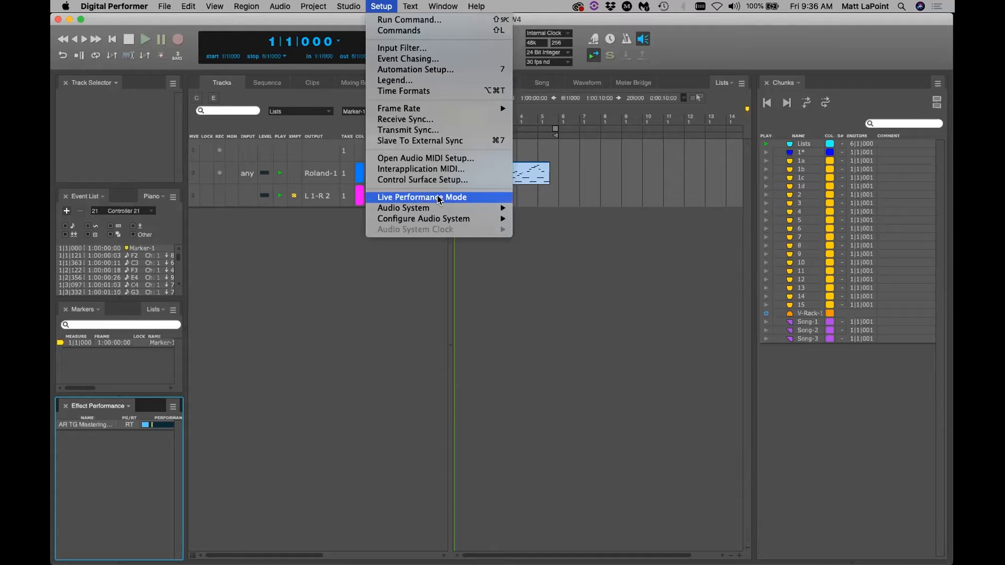
click(379, 8)
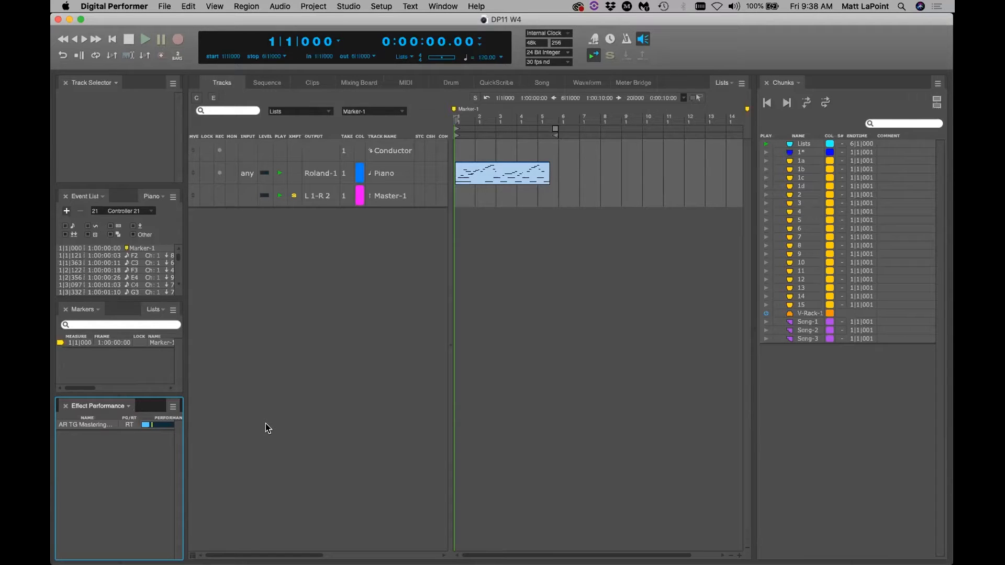
click(266, 423)
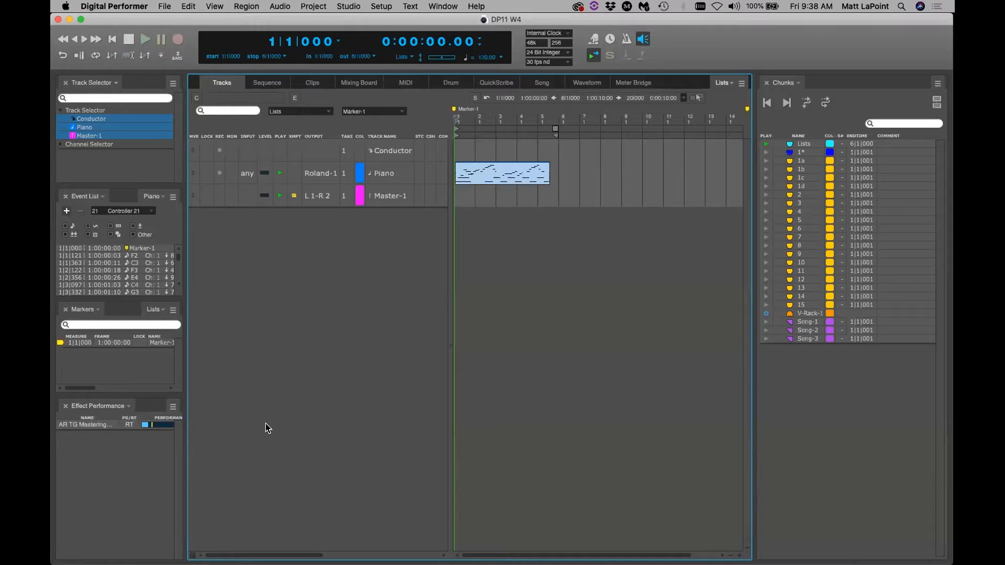
key(shift+a)
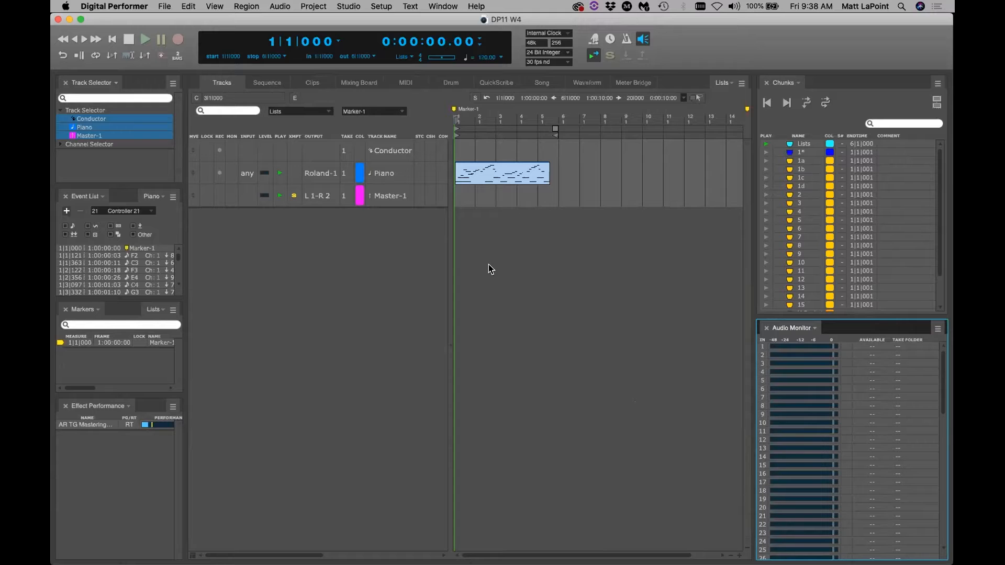
click(431, 6)
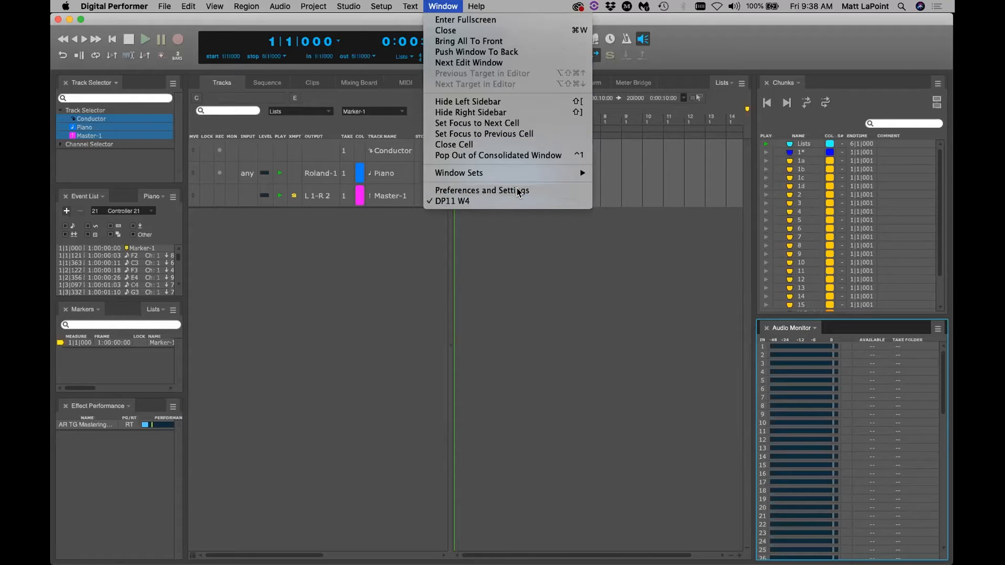
Open Preferences at Text Size and adjust the list font size, settling on 14
click(482, 191)
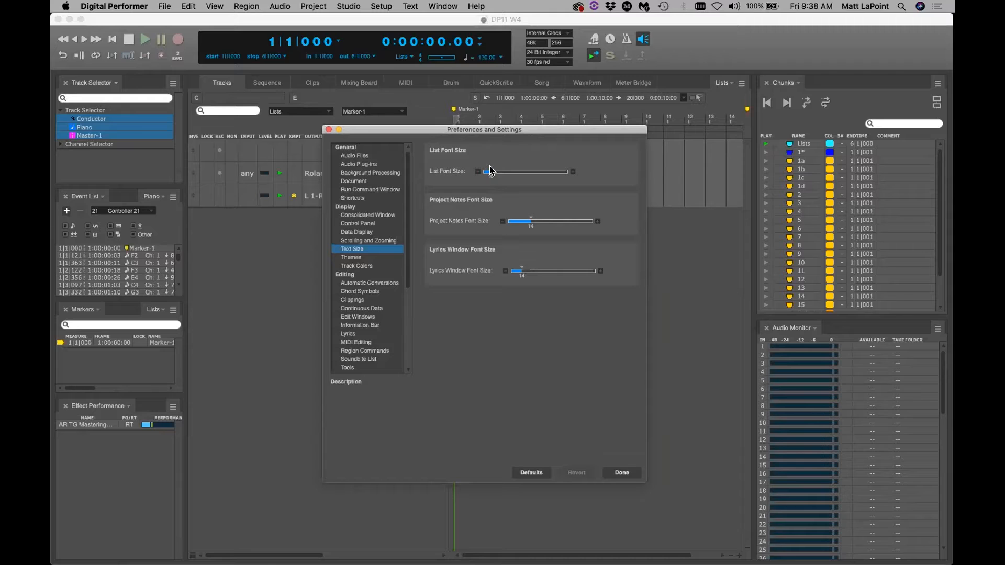
click(508, 172)
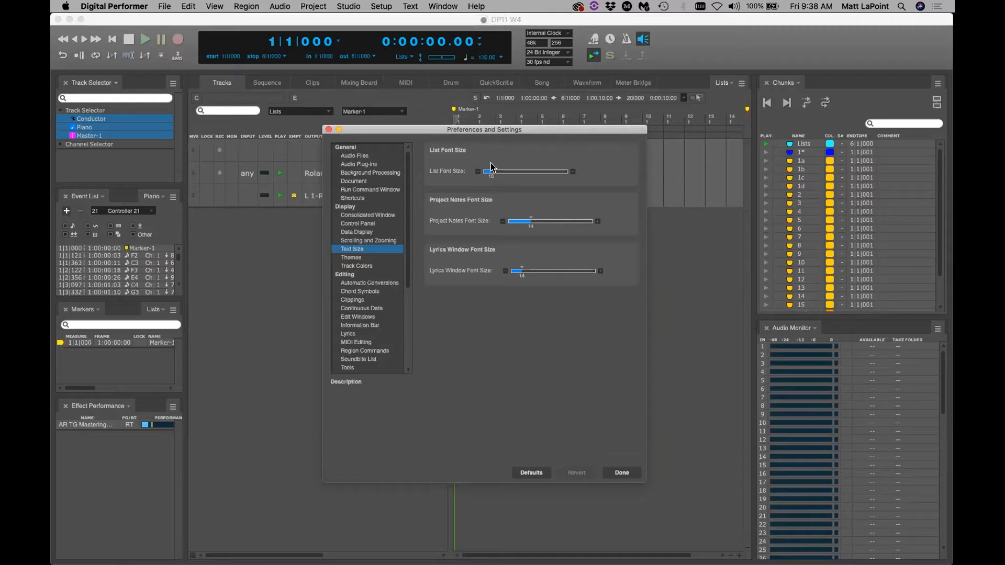
click(573, 172)
double_click(574, 173)
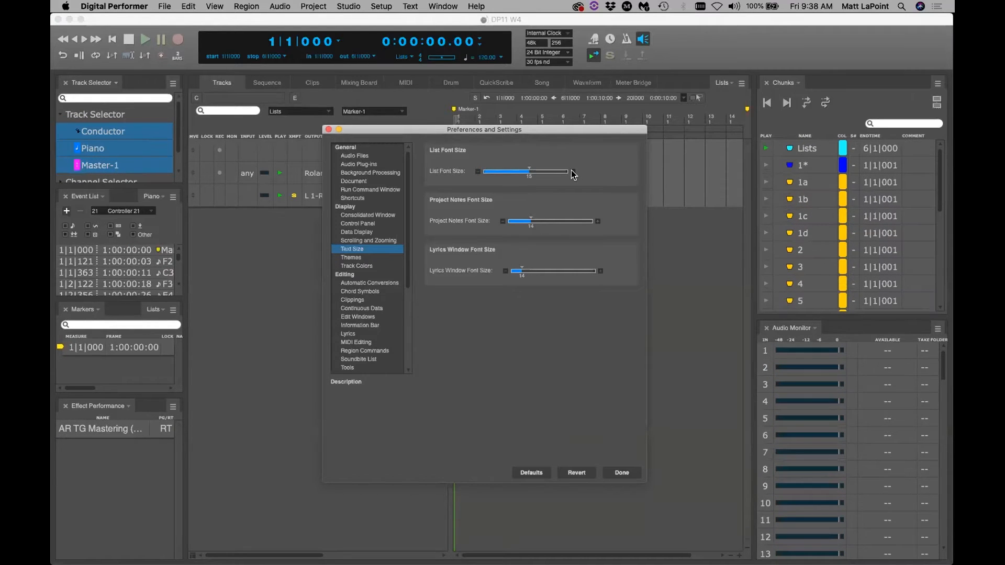
click(477, 172)
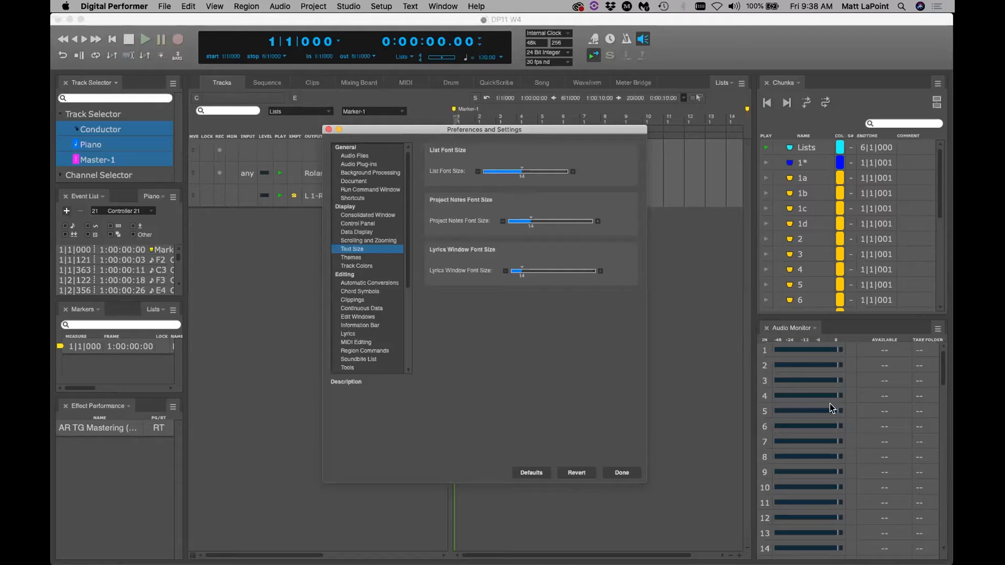
Step the List Font Size from 14 down to 10, then nudge the Preferences dialog left
click(476, 172)
click(476, 172)
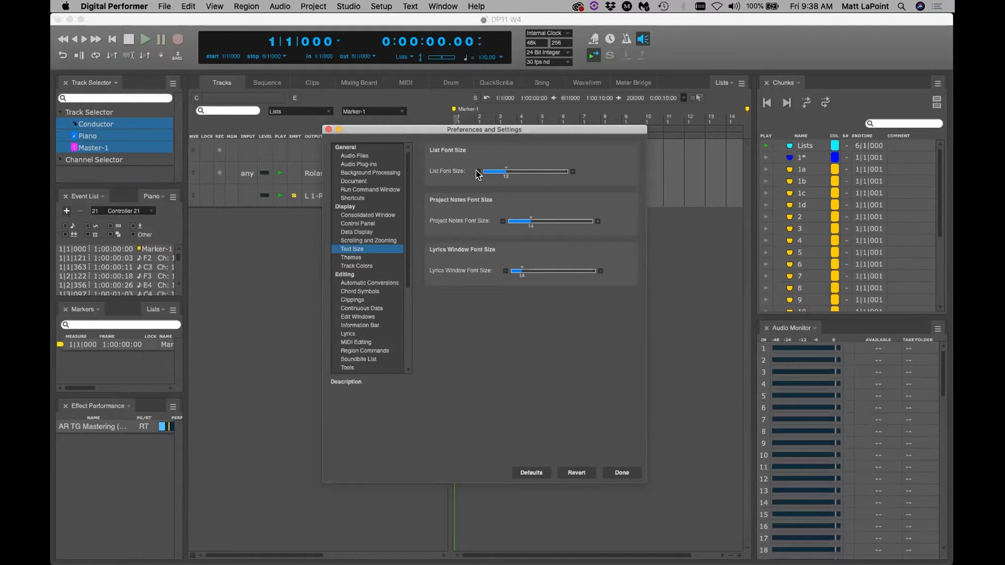
click(477, 172)
click(476, 172)
click(476, 172)
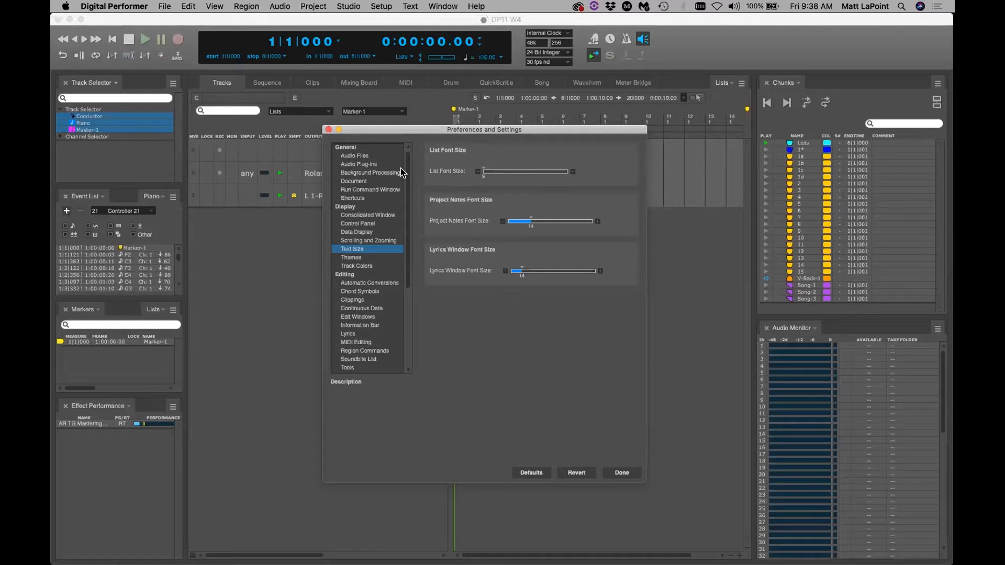
click(573, 171)
click(573, 171)
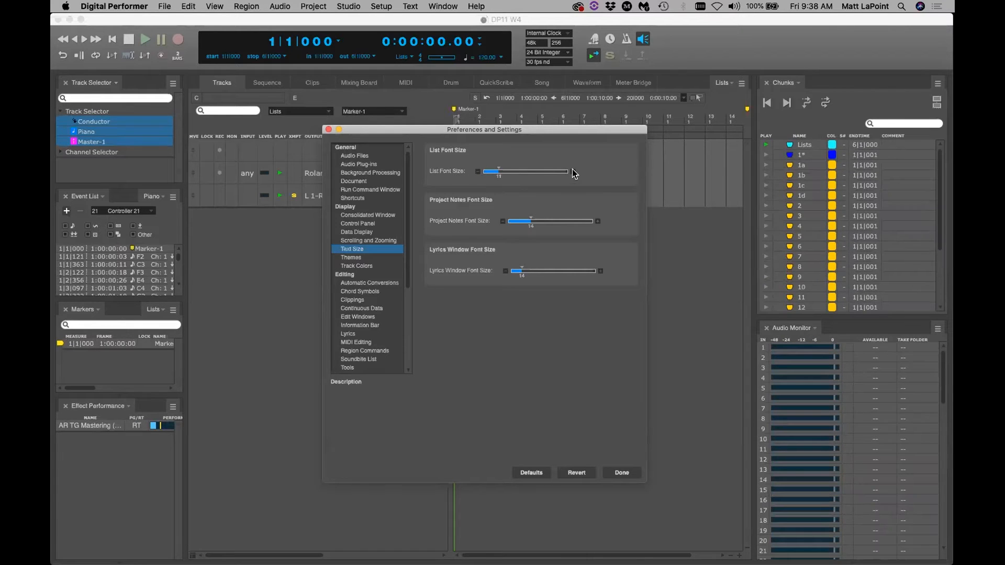
click(477, 171)
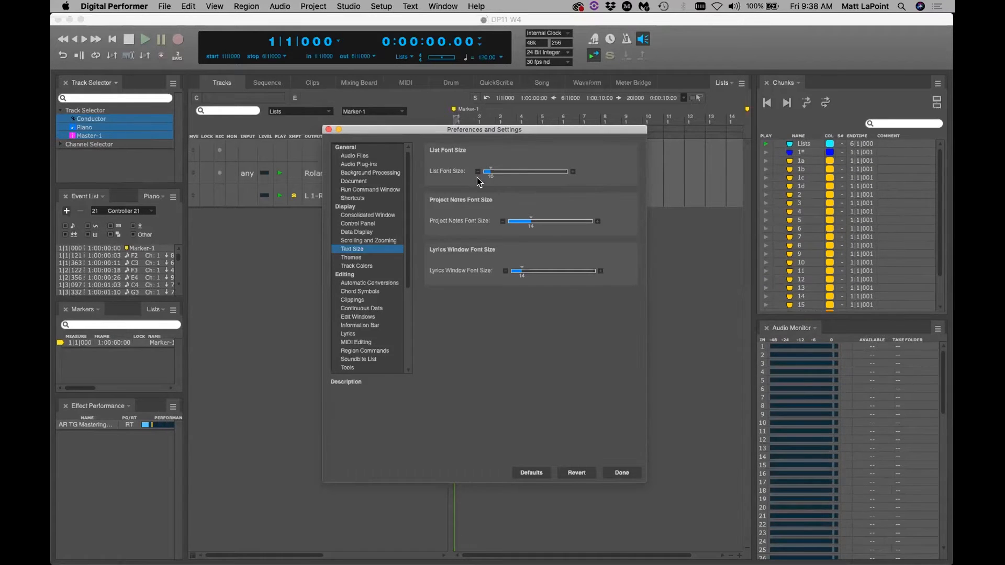
click(573, 172)
click(573, 172)
click(573, 172)
click(573, 172)
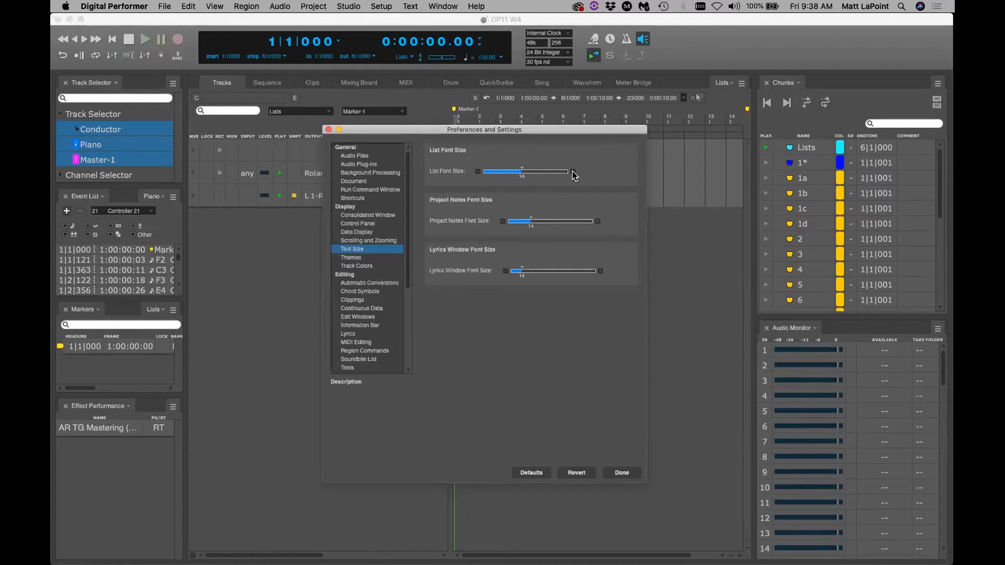
click(477, 172)
click(477, 172)
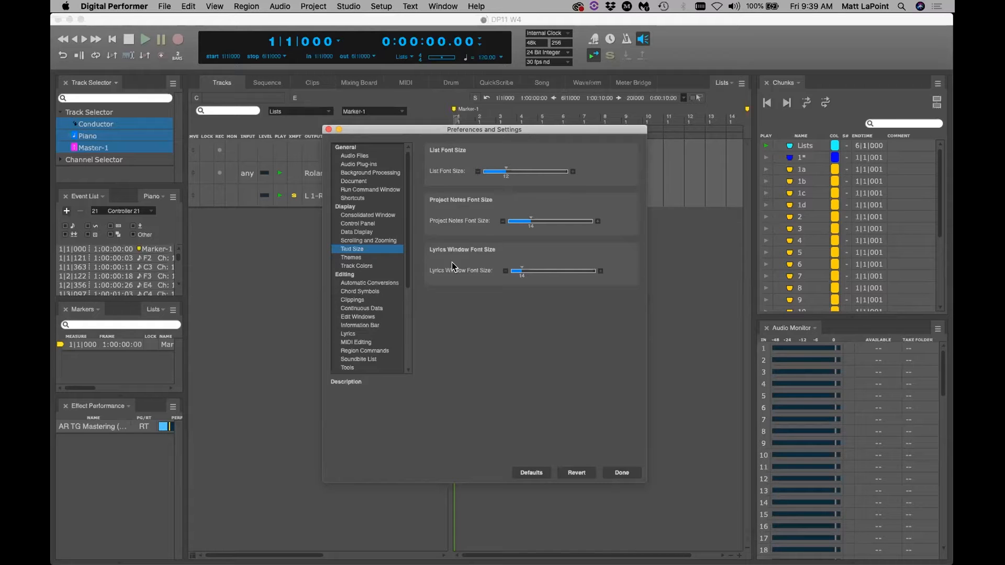
click(478, 171)
click(477, 171)
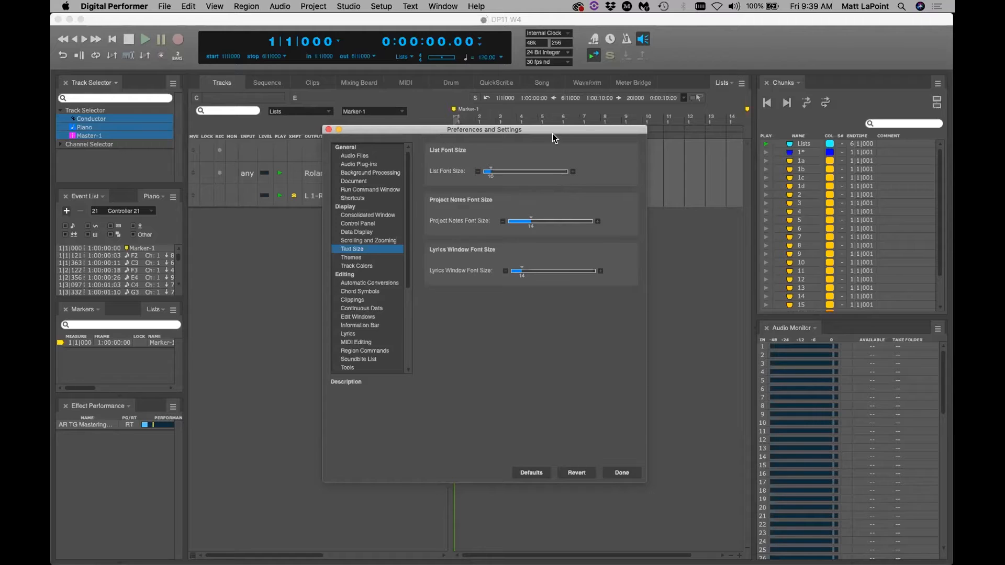
drag(557, 130, 549, 131)
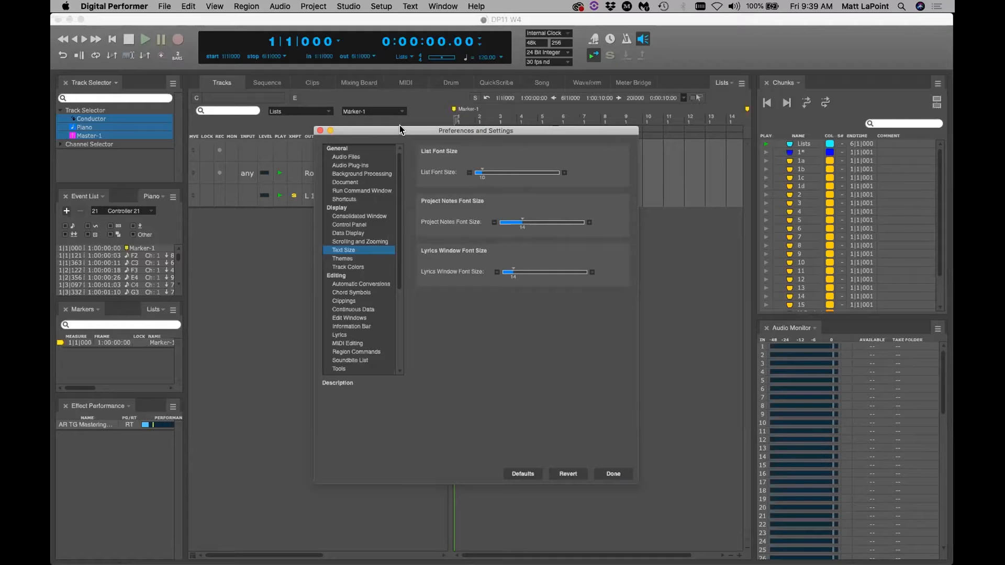
Open Project Notes and float it as a large window showing each Hyperspace cue on one line
click(314, 6)
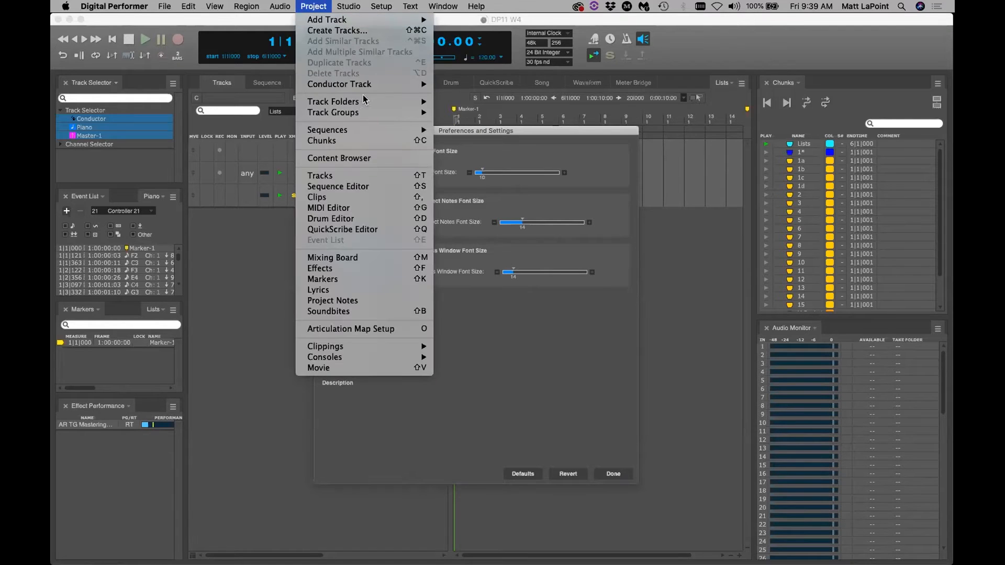
click(392, 301)
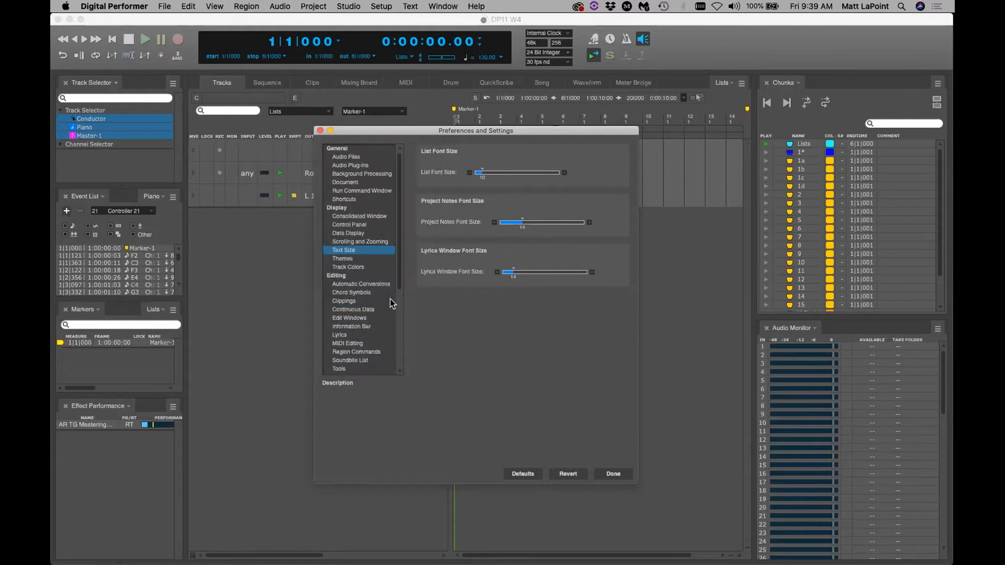
drag(192, 156, 224, 156)
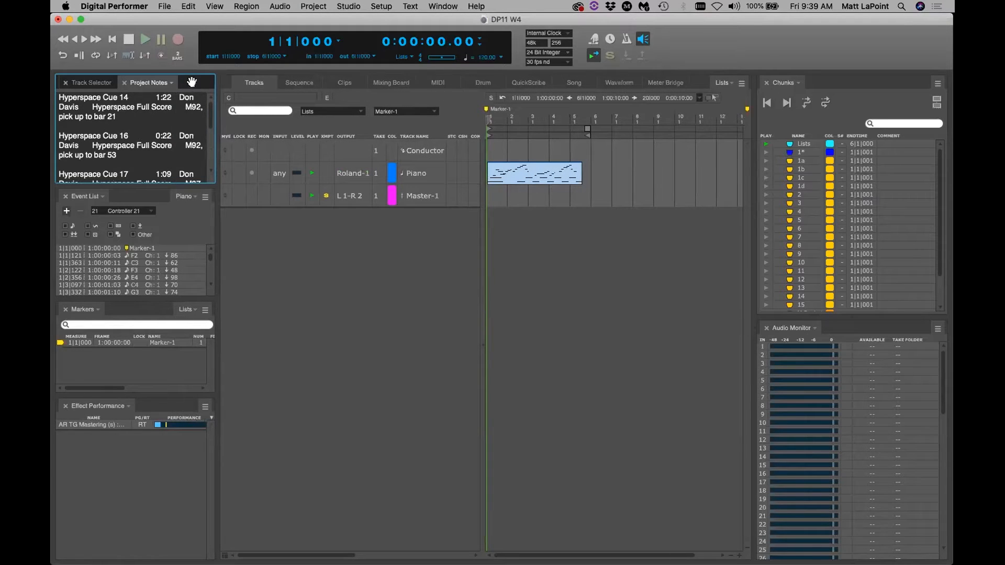
drag(148, 83, 270, 110)
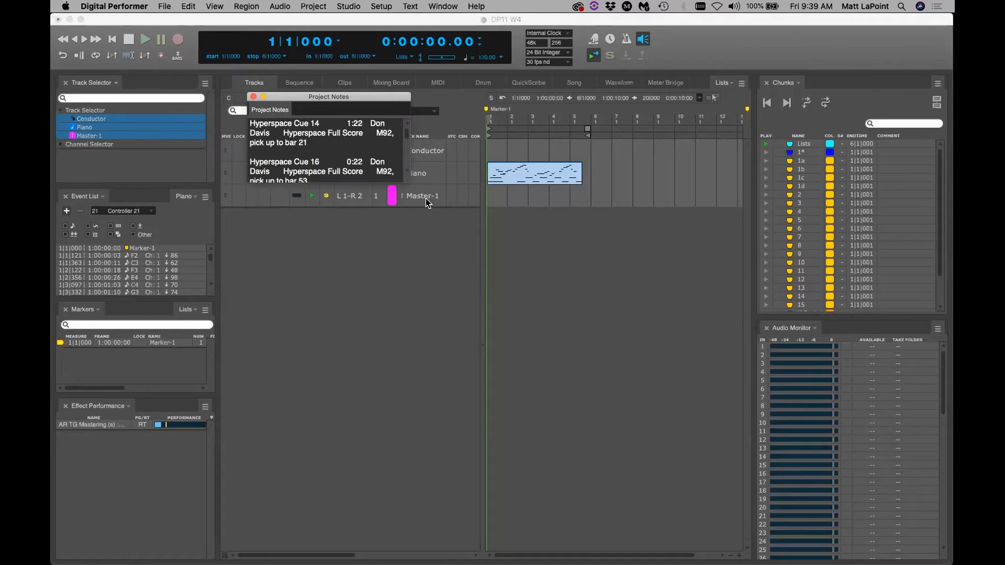
drag(403, 174, 701, 392)
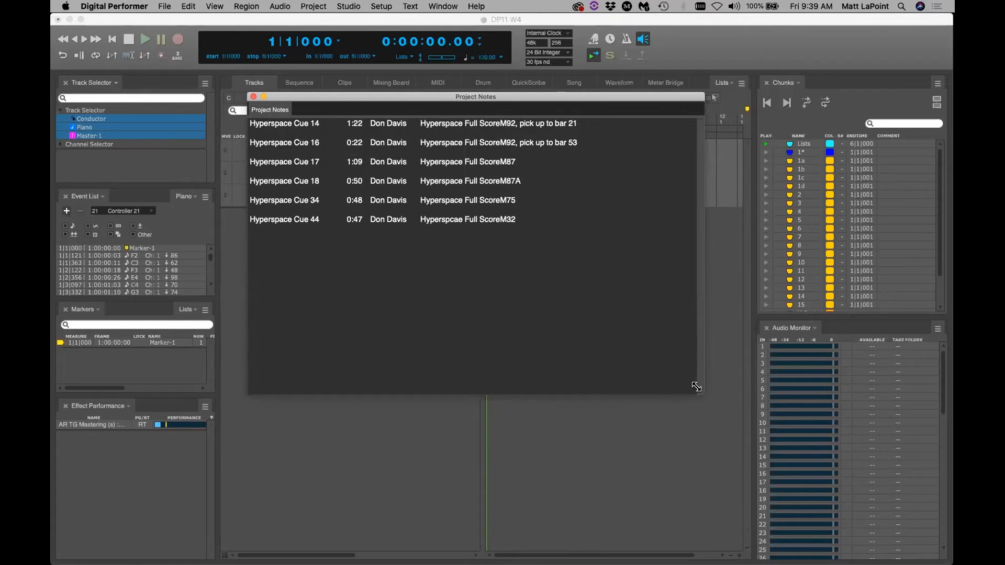
drag(448, 97, 464, 113)
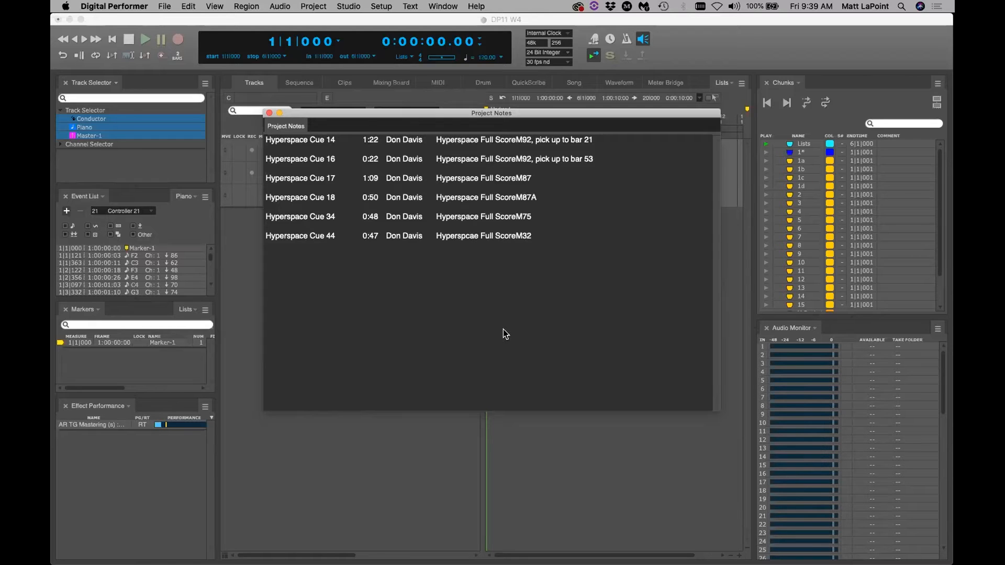
click(476, 6)
Set the Project Notes font size slider to 16, then close the Project Notes window
click(501, 194)
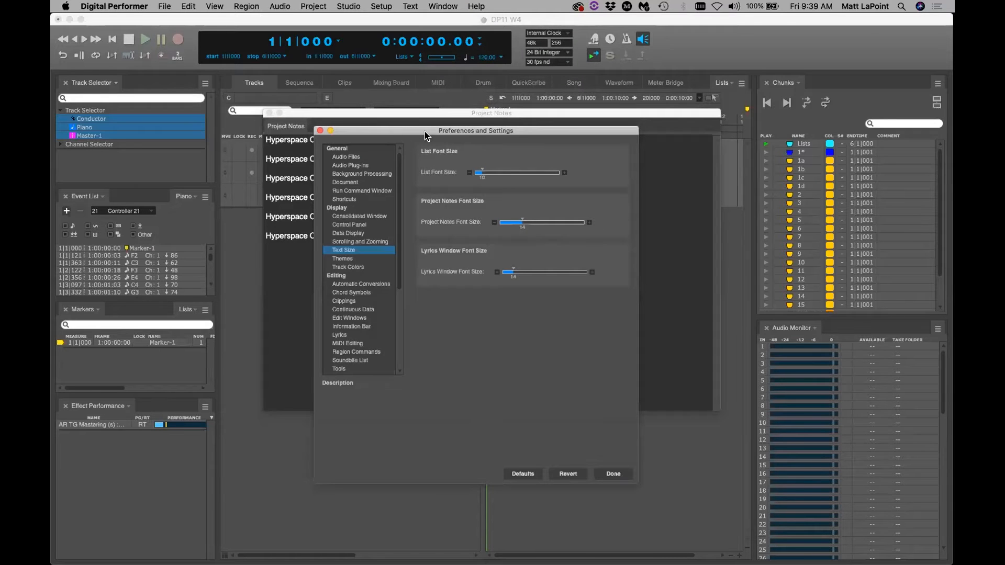
drag(425, 131, 581, 165)
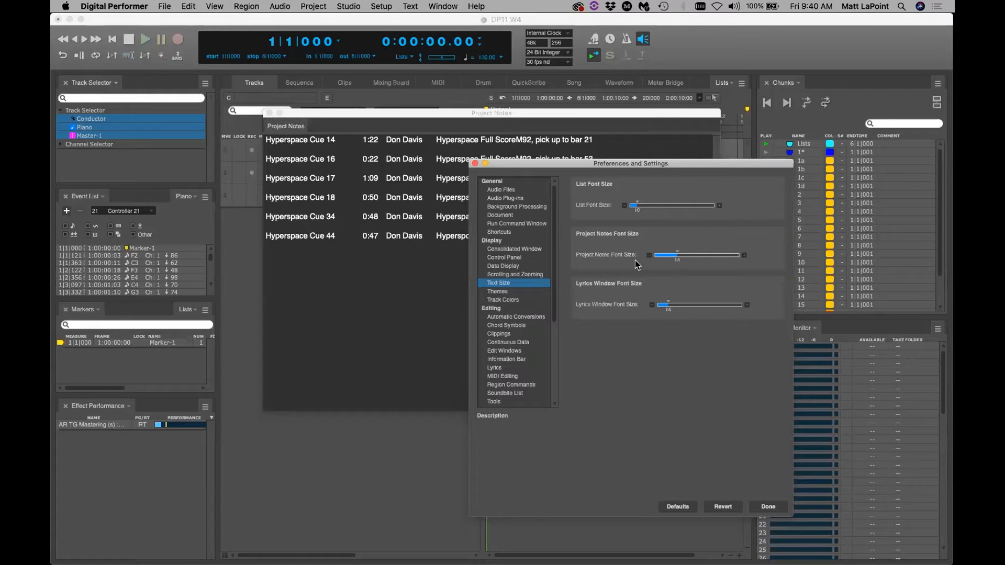
drag(678, 251, 674, 252)
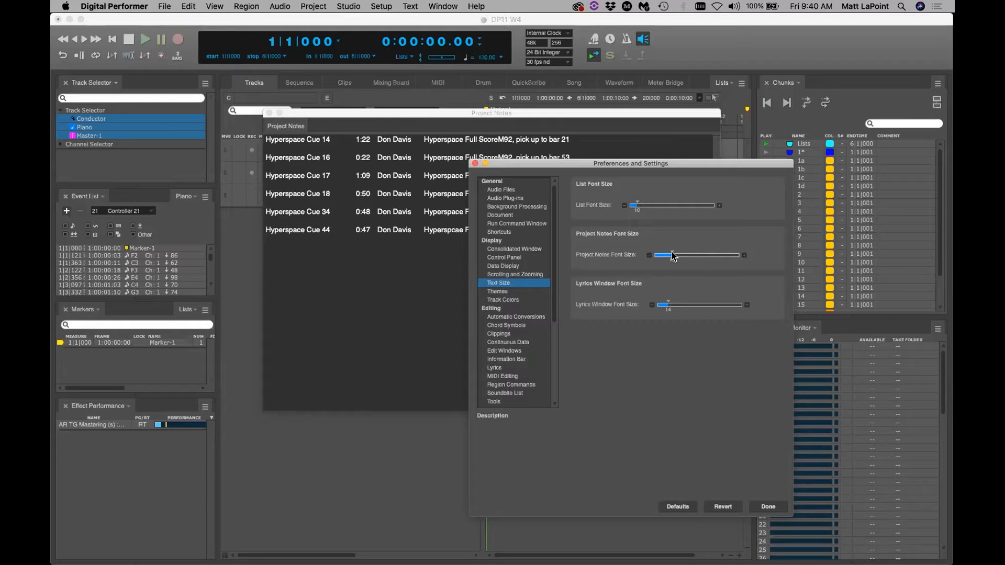
drag(673, 252, 691, 257)
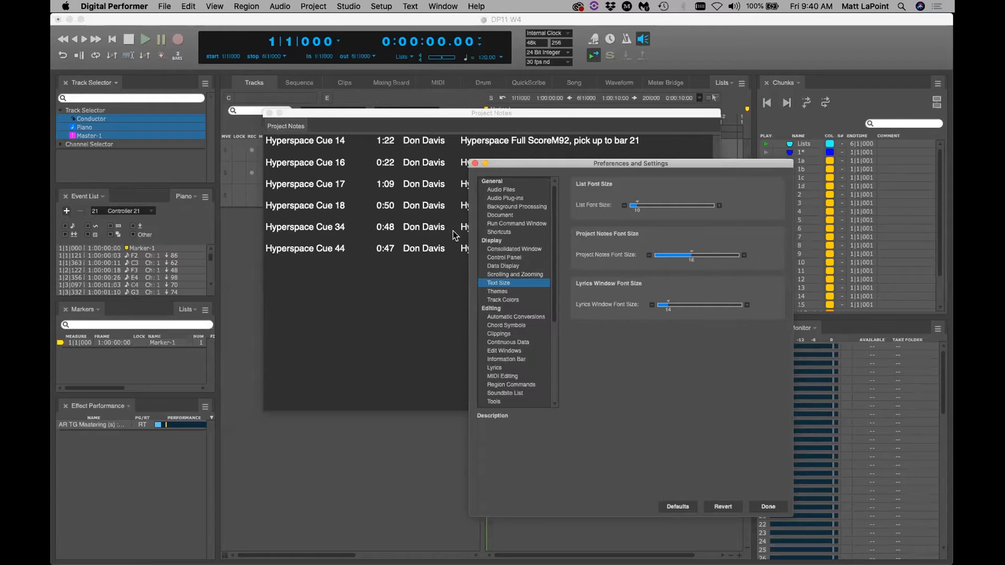
drag(391, 113, 344, 119)
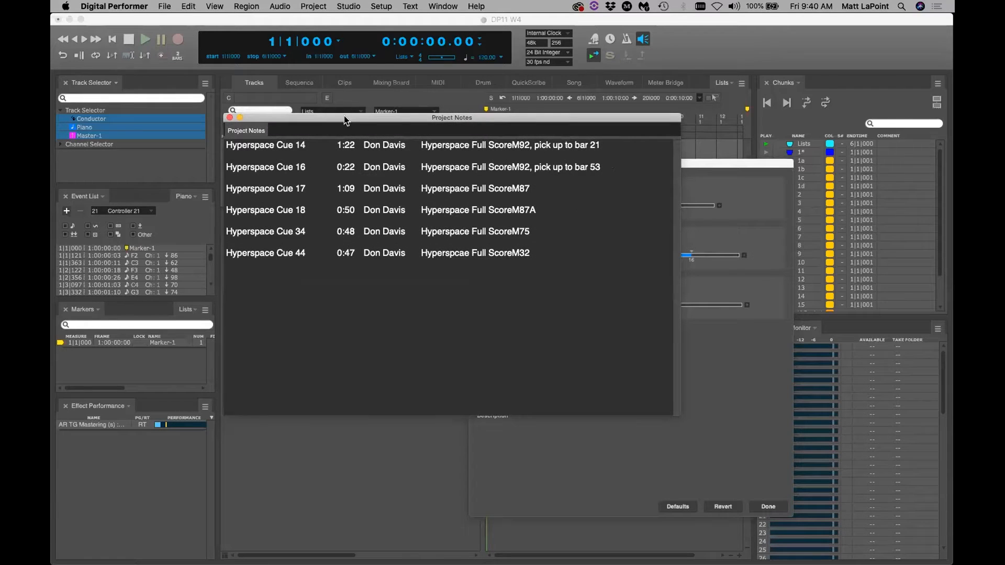
click(229, 118)
Open the Let It Be lyrics and float them in a large window showing every line
click(312, 6)
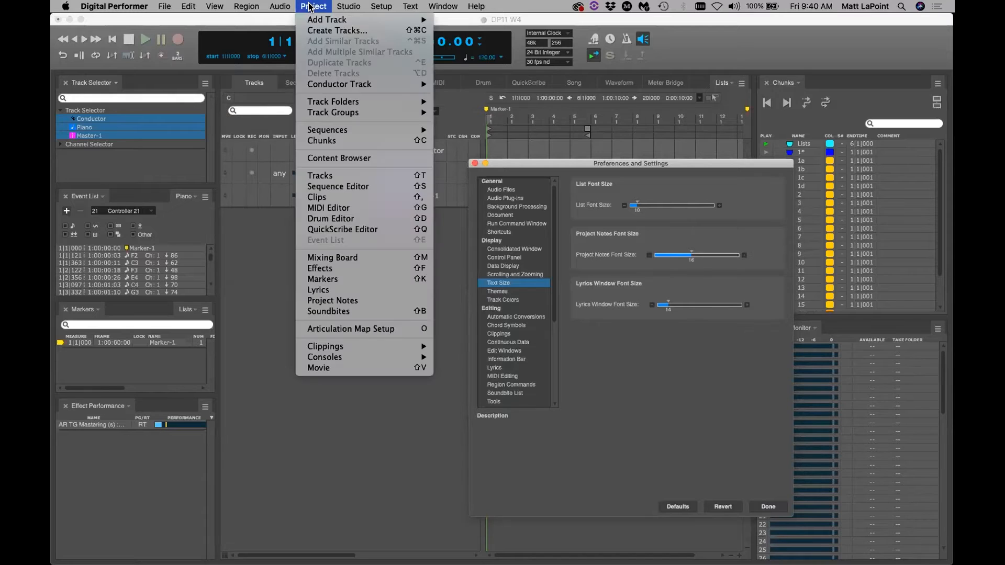
click(355, 290)
drag(165, 83, 338, 107)
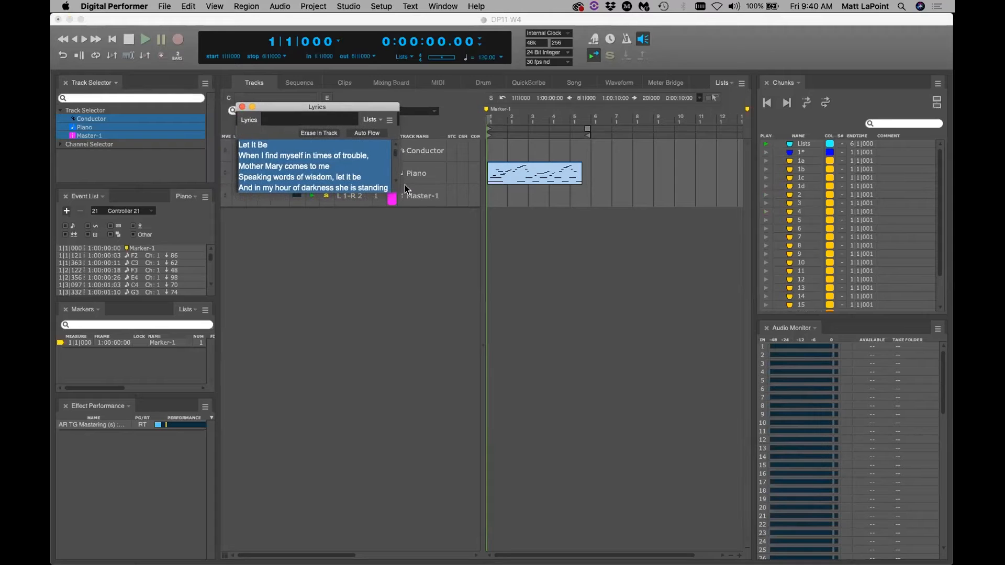
drag(394, 195, 618, 481)
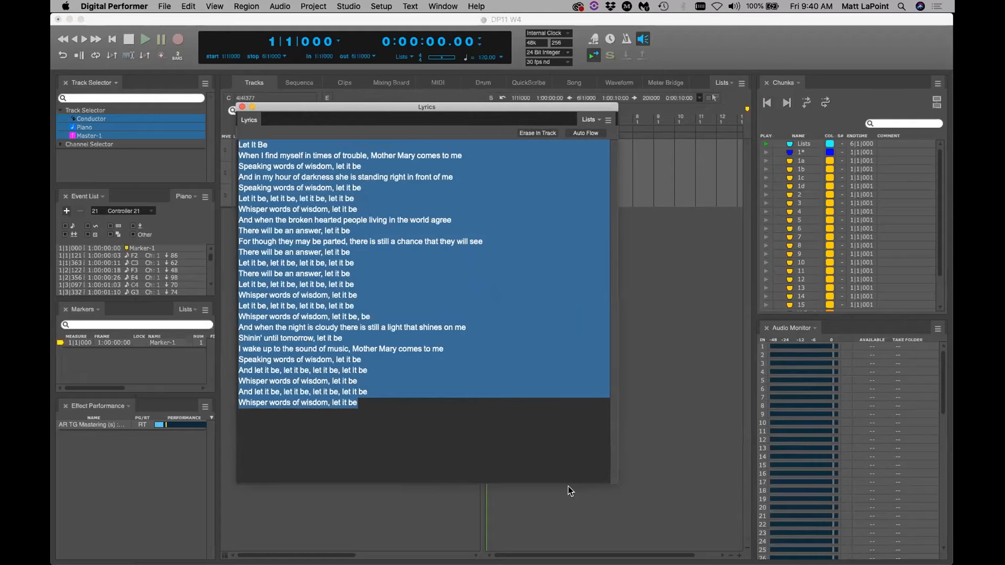
click(532, 457)
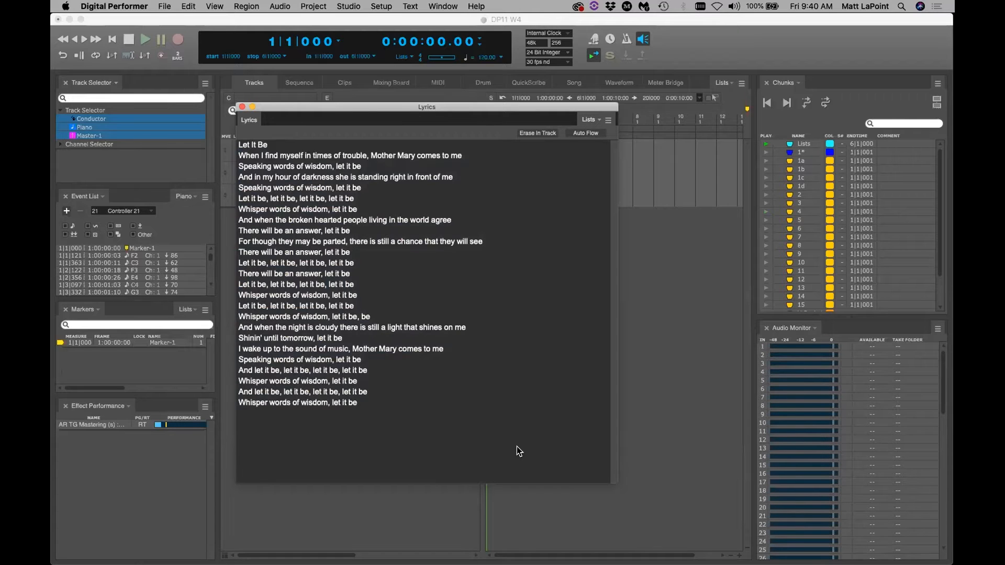
key(super+comma)
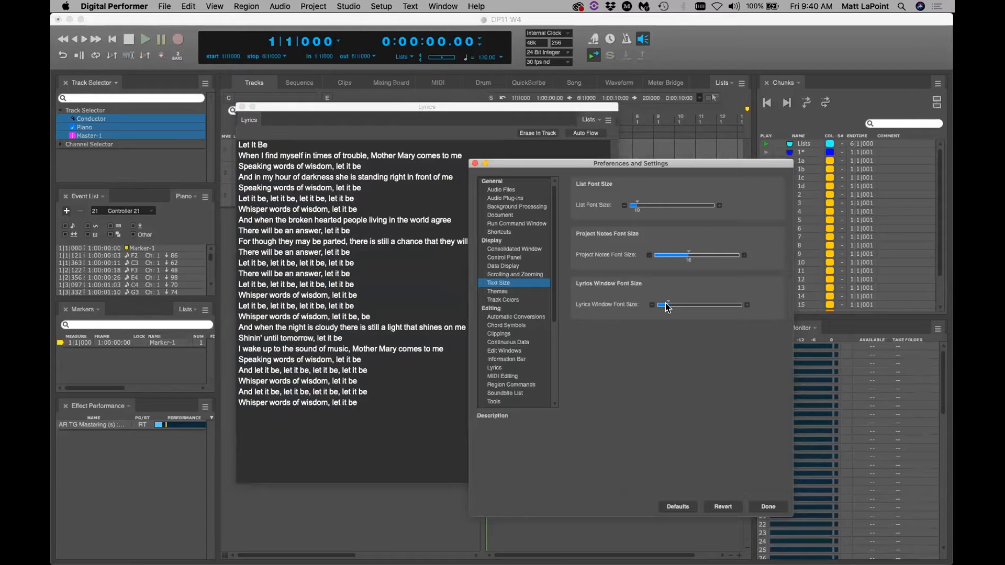
Drag the Lyrics Window Font Size slider to 18 and check the View menu's scale options
drag(668, 301, 673, 302)
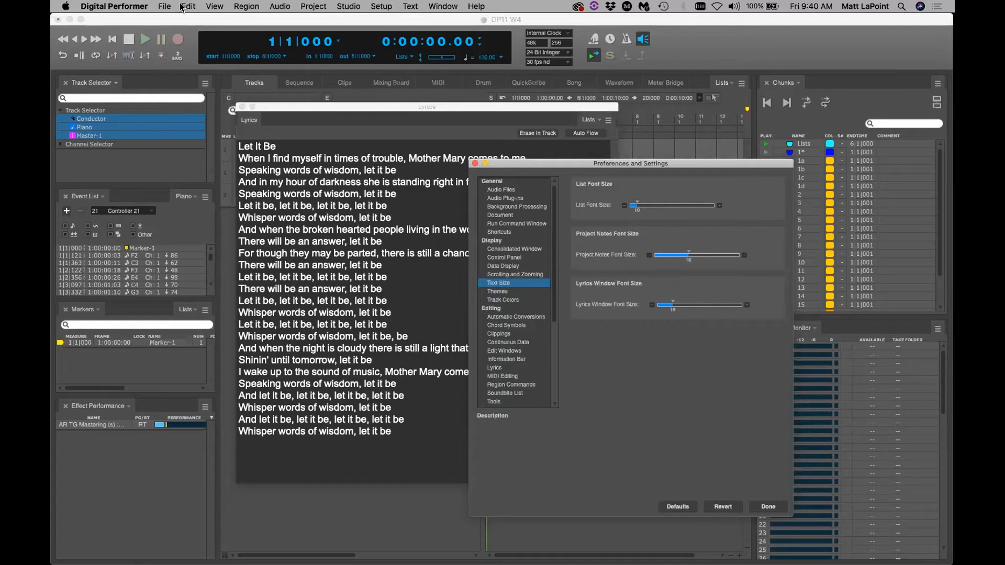
click(214, 6)
mouse_move(293, 194)
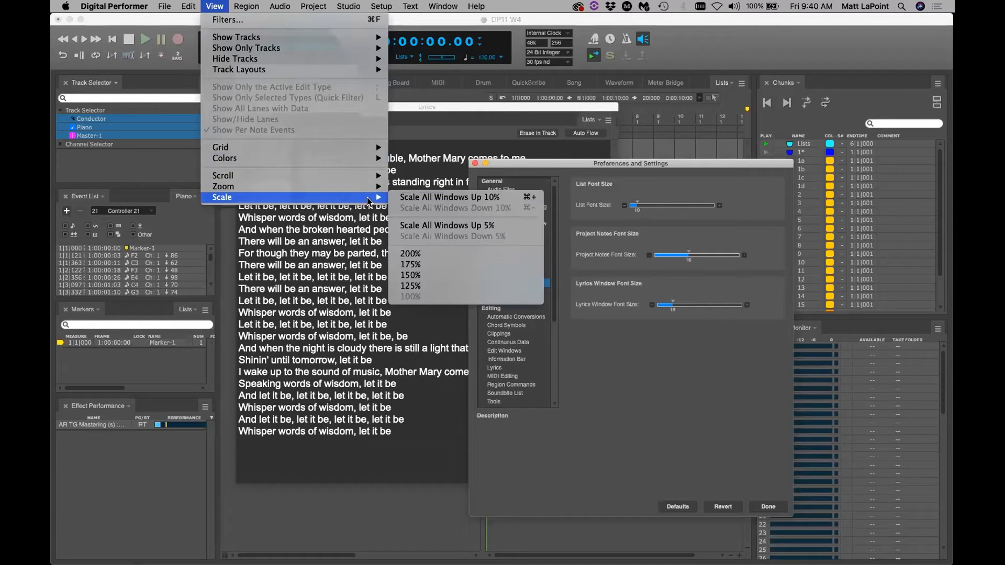
Magnify the screen to inspect the Text Size settings, then zoom back to normal
click(517, 197)
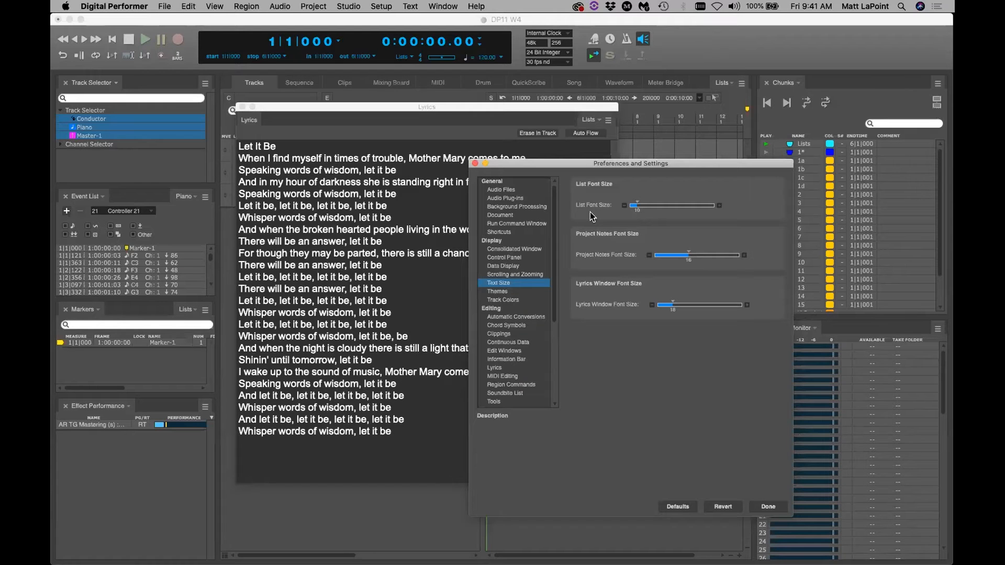
key(super+equal)
key(super+equal)
key(super+equal)
key(super+equal)
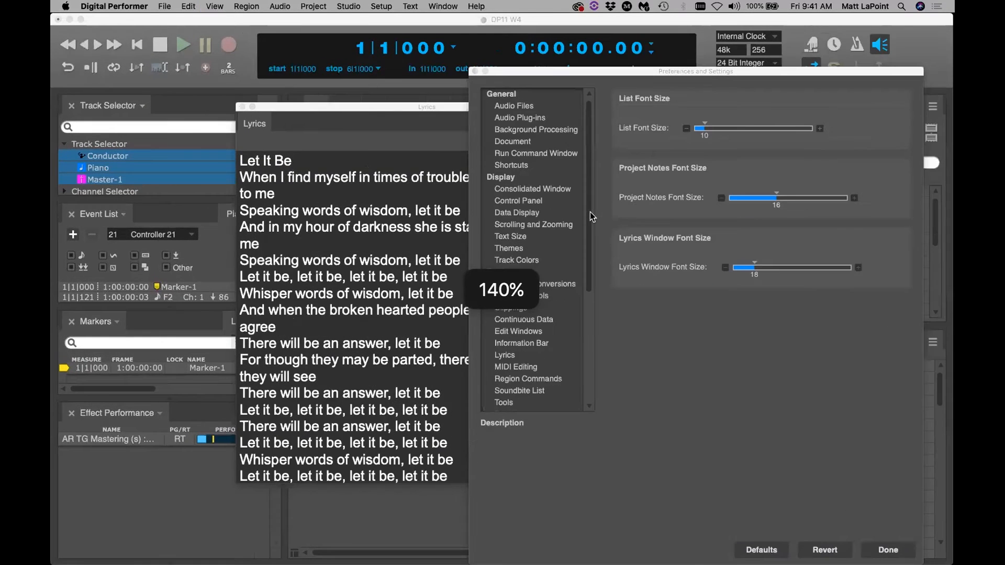
key(super+equal)
key(super+equal)
key(super+equal)
key(super+equal)
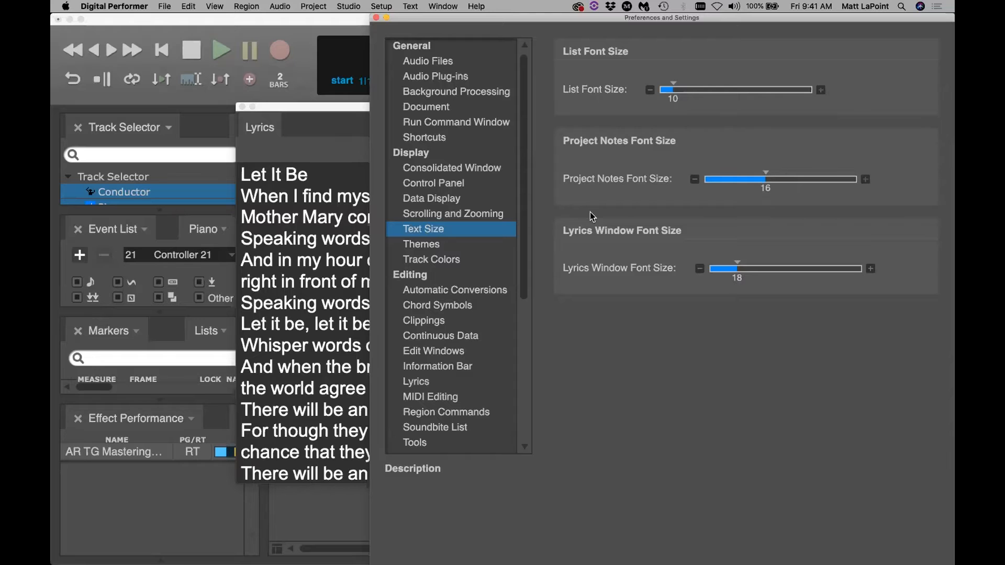
key(super+minus)
key(super+minus)
key(super+minus)
key(super+minus)
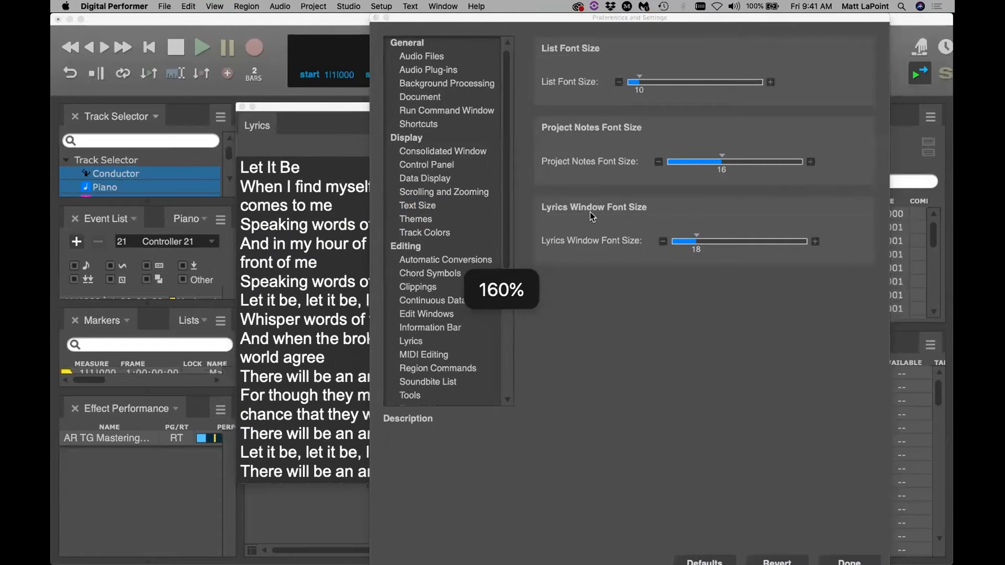
key(super+minus)
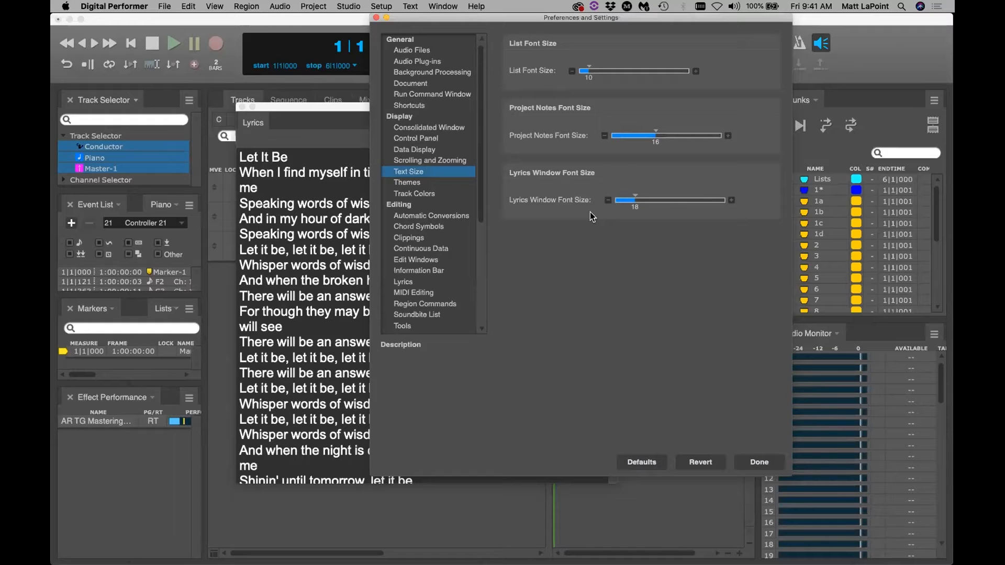
key(super+minus)
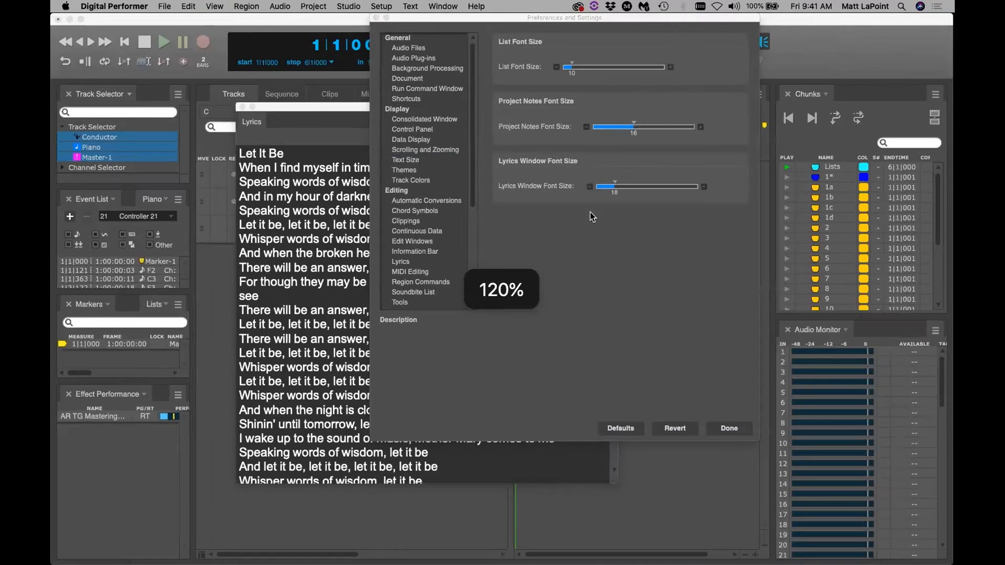
key(super+minus)
key(super+minus)
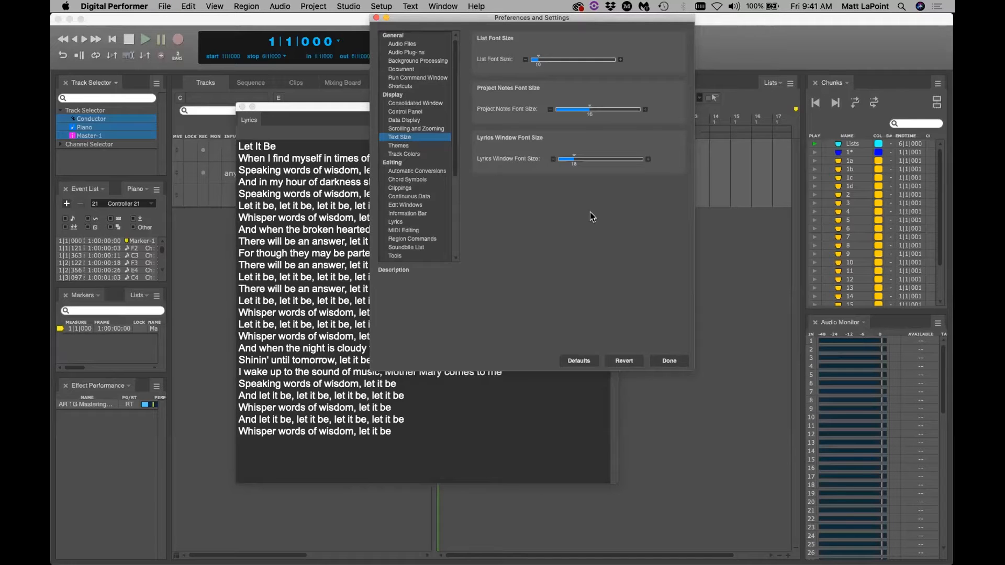
Close the Preferences dialog and the floating Lyrics window
drag(424, 20, 432, 155)
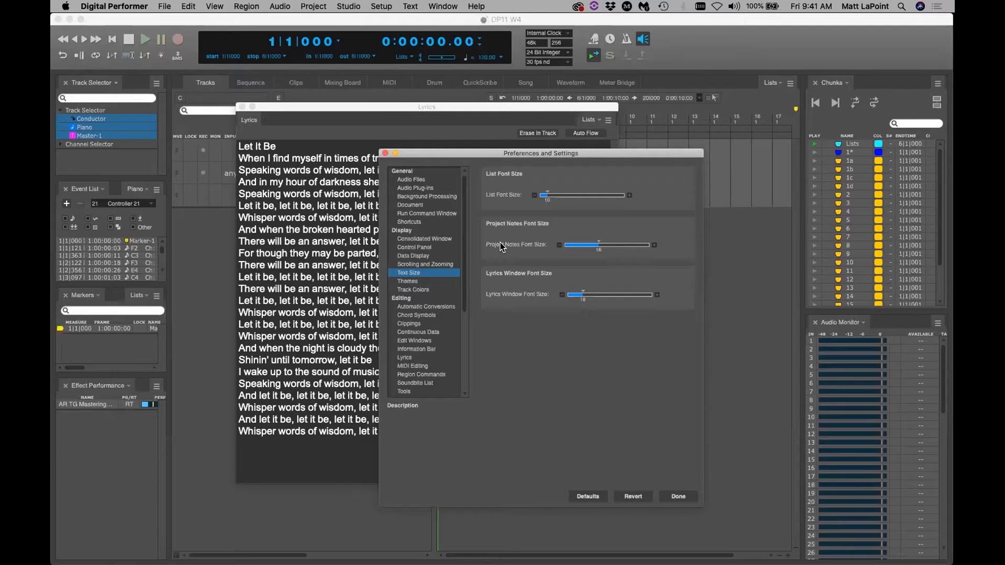
click(385, 153)
click(241, 106)
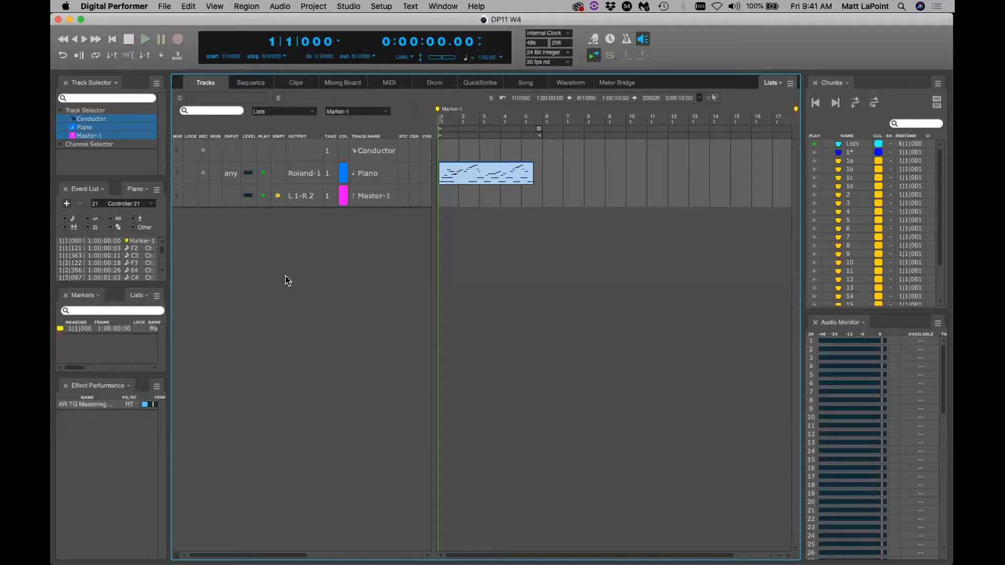
Close the Audio Monitor, Track Selector, Event List and Markers panels
click(817, 324)
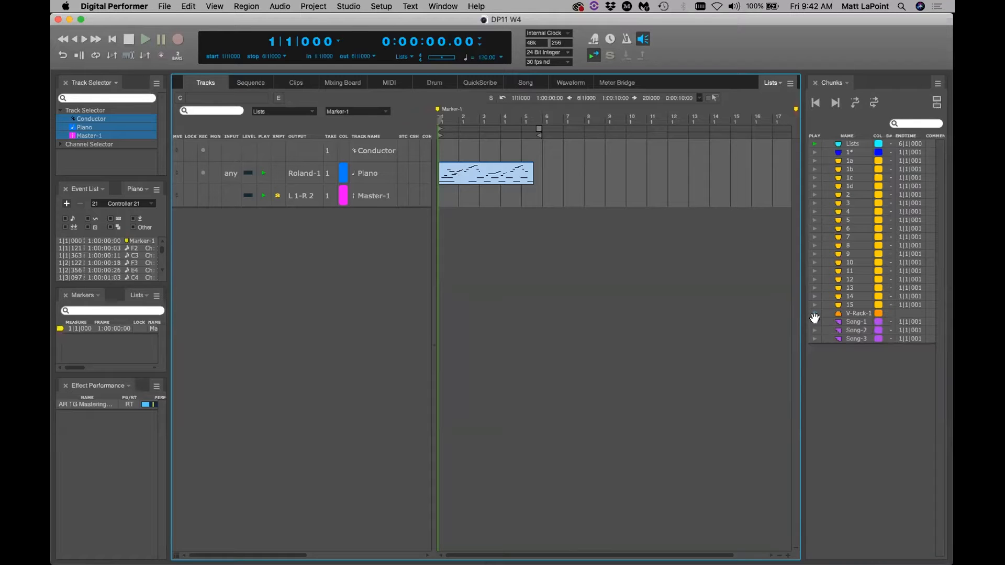
click(62, 84)
click(64, 85)
click(66, 86)
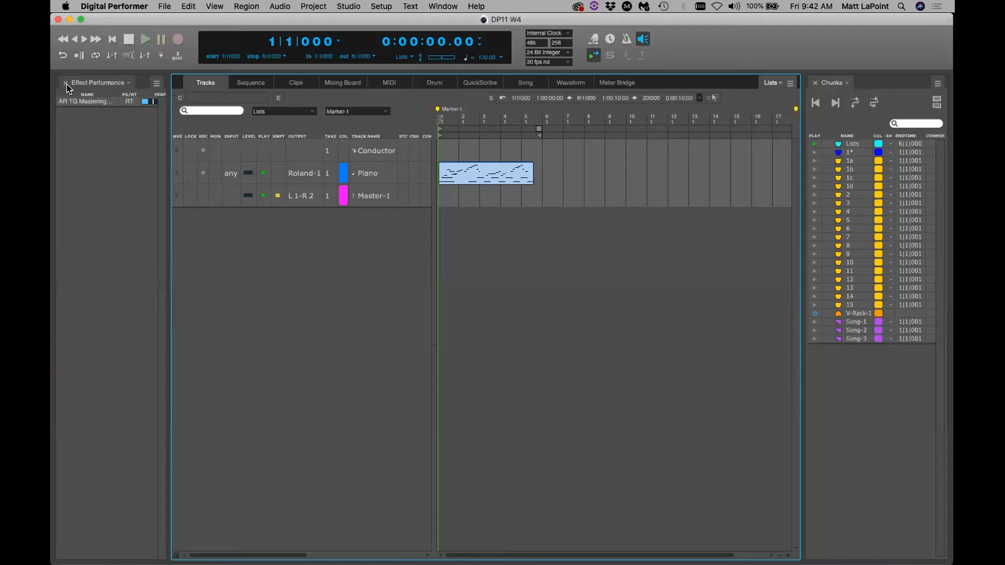
Switch the remaining left panel to Track Selector, narrow the left sidebar, and widen Chunks
click(85, 83)
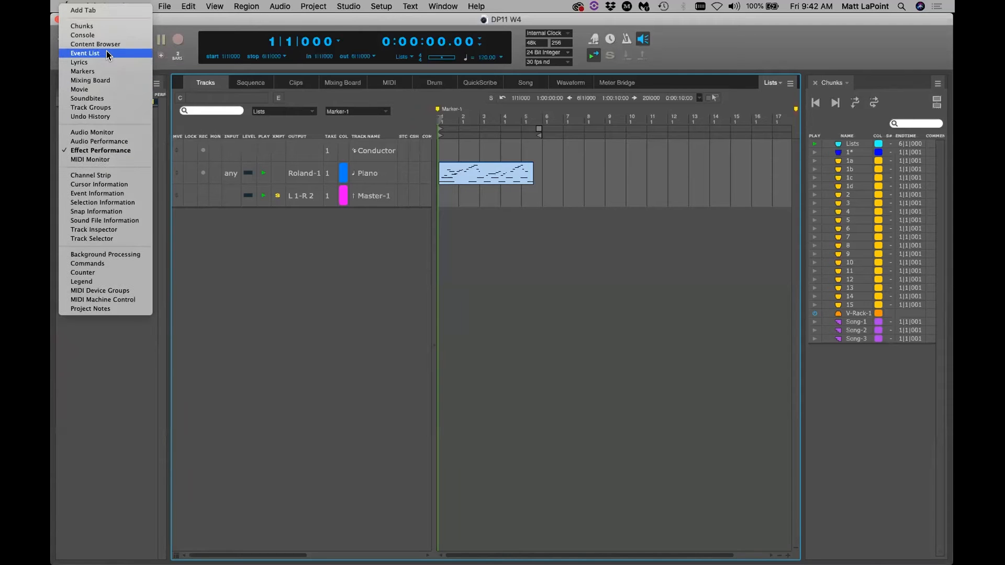
click(150, 238)
drag(165, 241, 151, 241)
drag(800, 152, 639, 182)
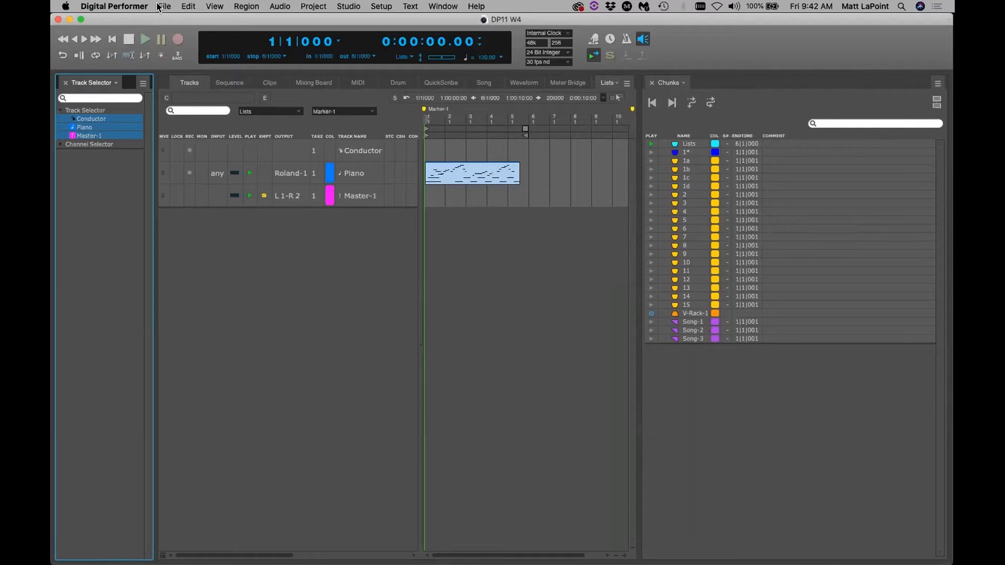
Raise the List Font Size from 10 to 11 on the Text Size preferences page
click(129, 7)
click(112, 37)
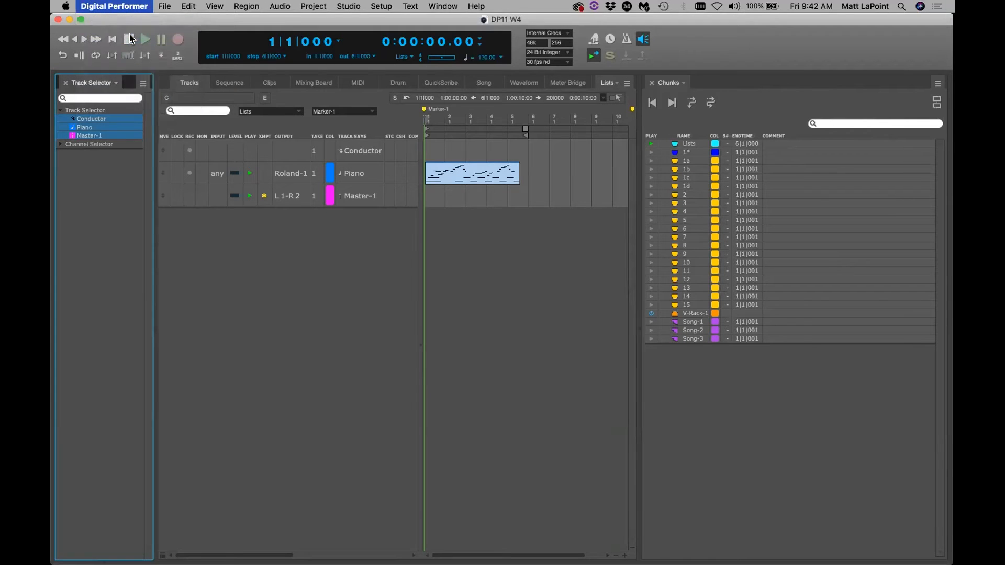
drag(430, 152, 294, 109)
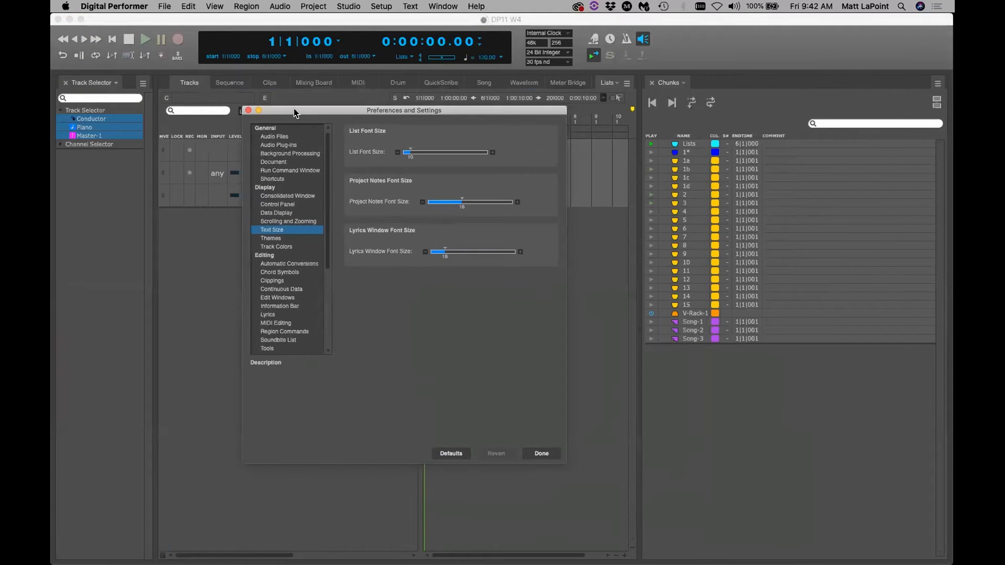
click(492, 153)
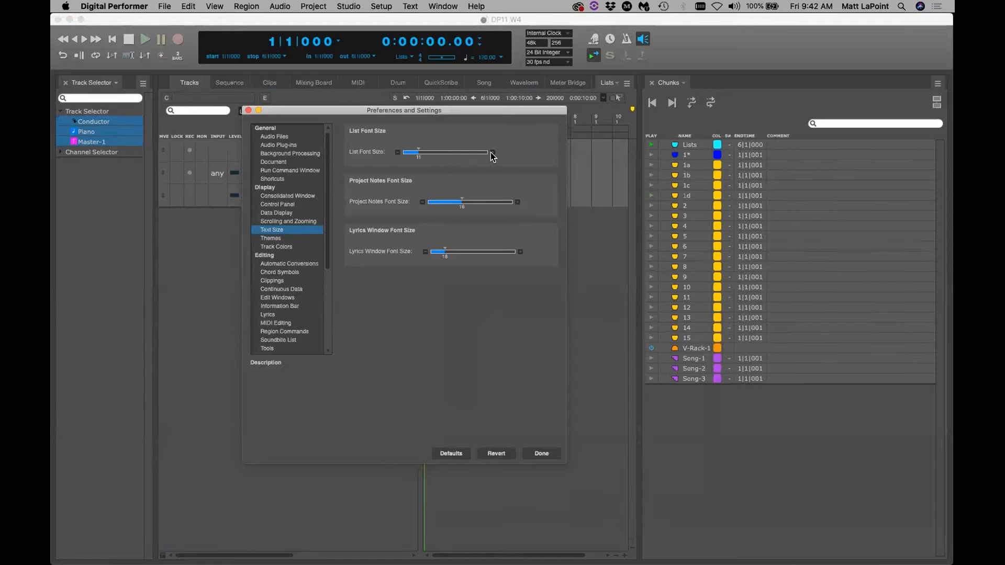
click(246, 111)
click(292, 314)
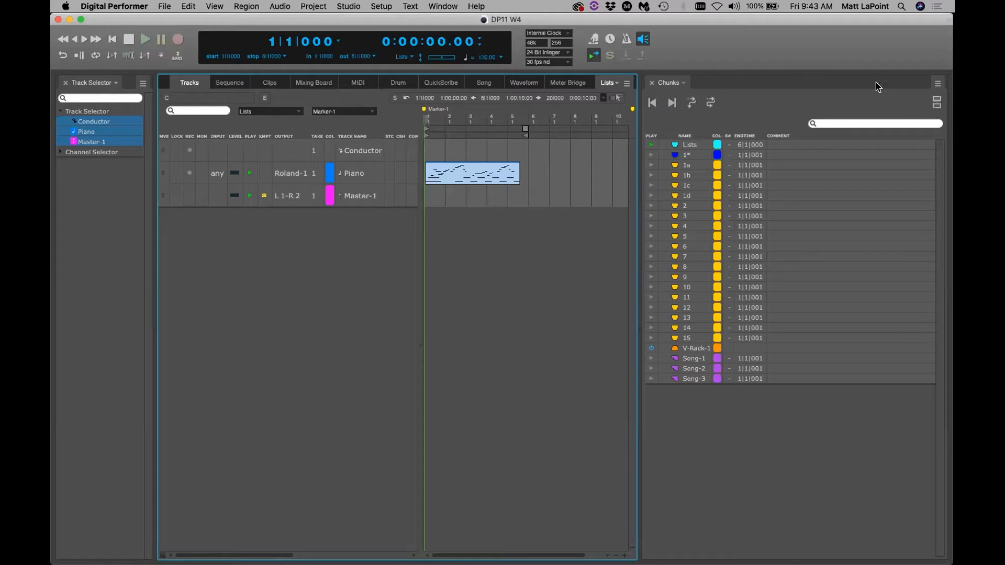
Split the Chunks list into two panes, resize them, and select chunk 4 in the lower list
click(935, 101)
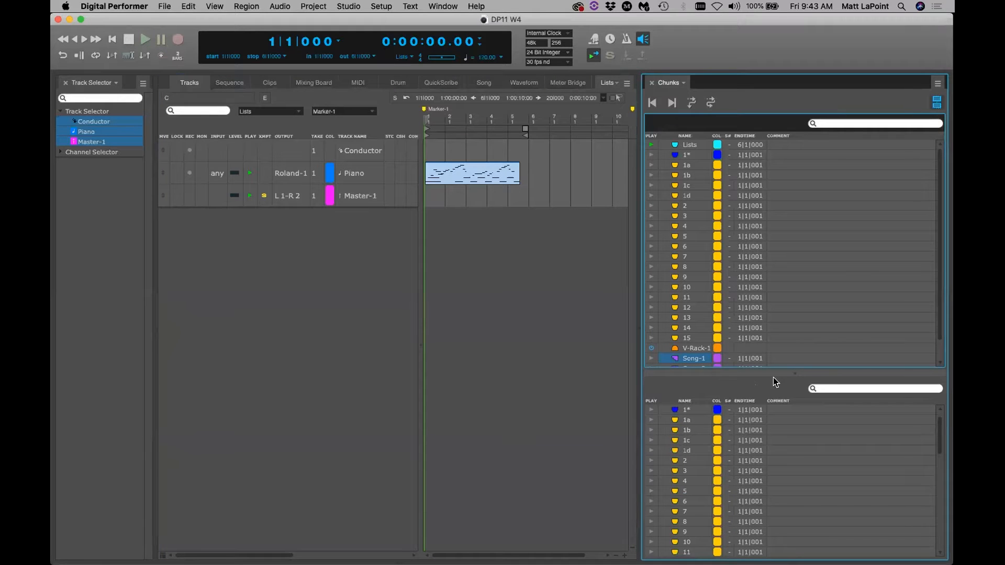
drag(785, 371, 782, 388)
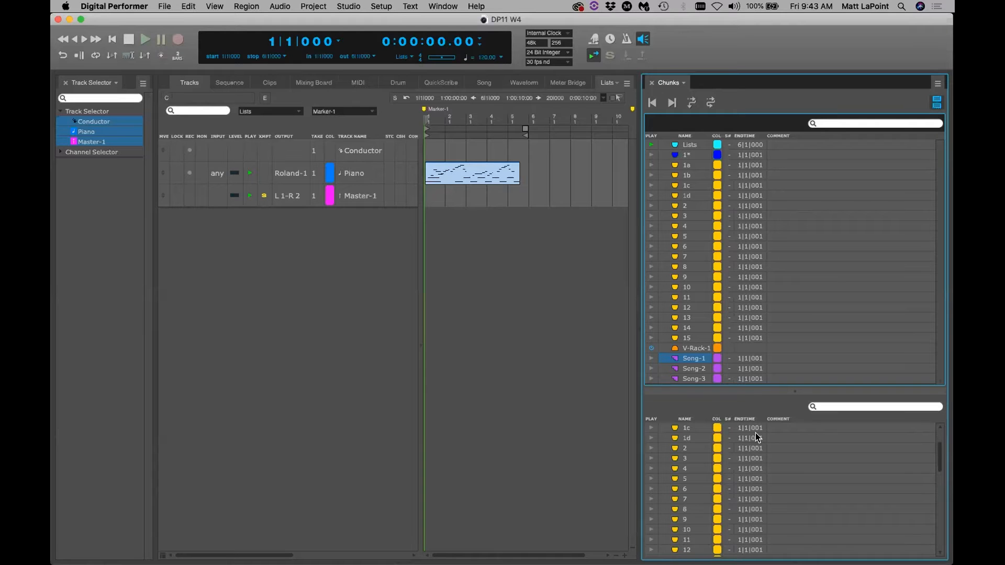
scroll(761, 430, up, 1)
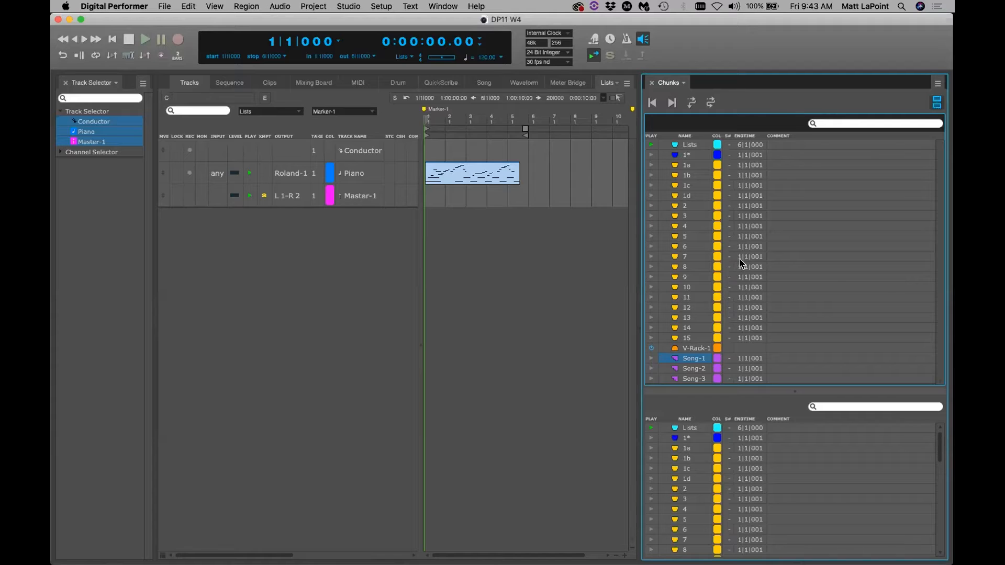
click(758, 407)
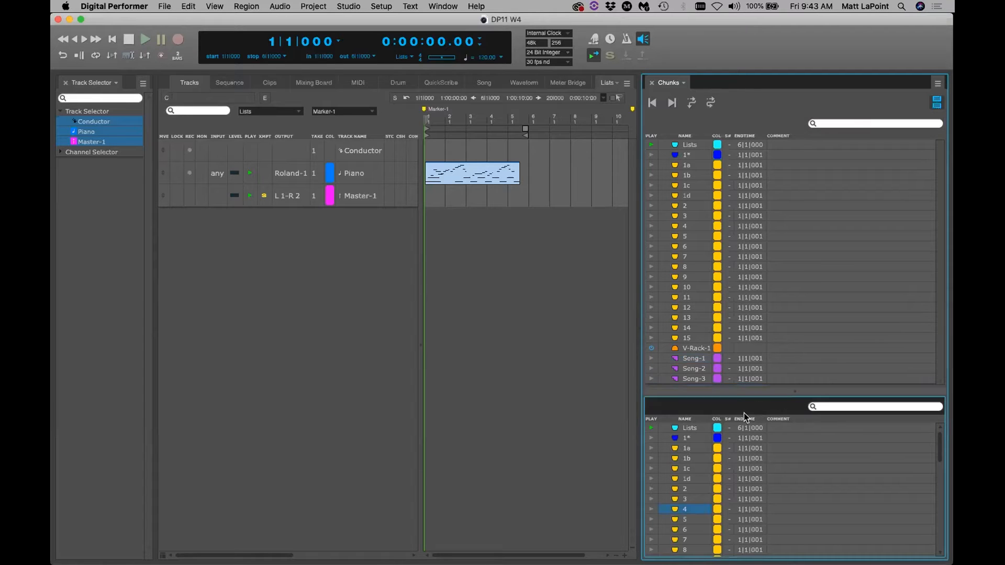
click(747, 119)
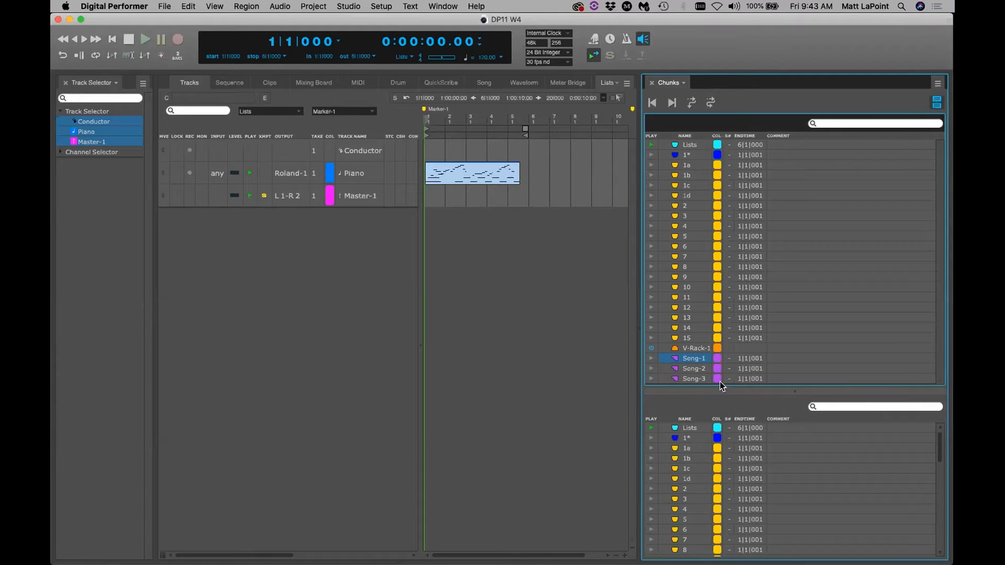
click(721, 404)
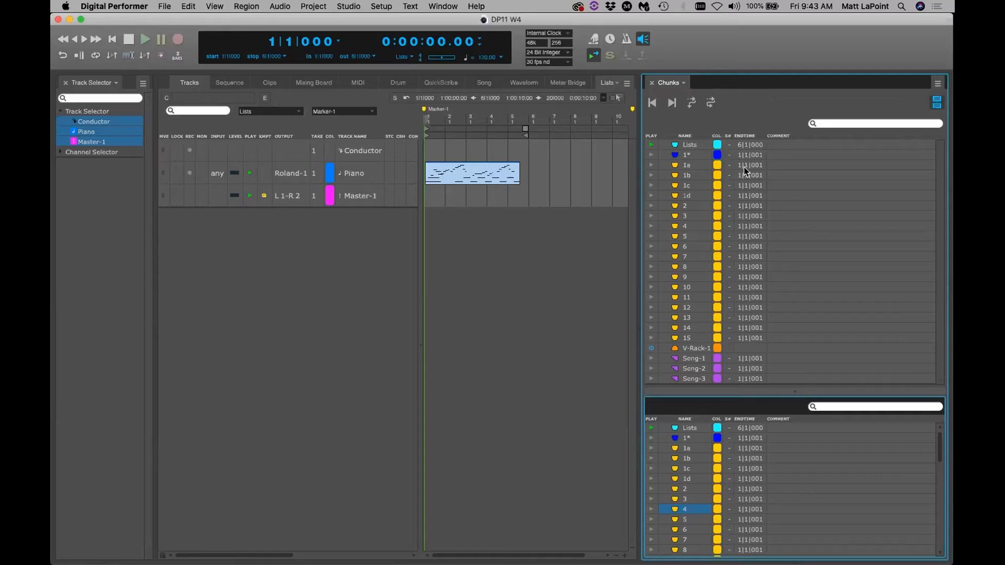
click(780, 433)
click(407, 395)
drag(725, 391, 737, 332)
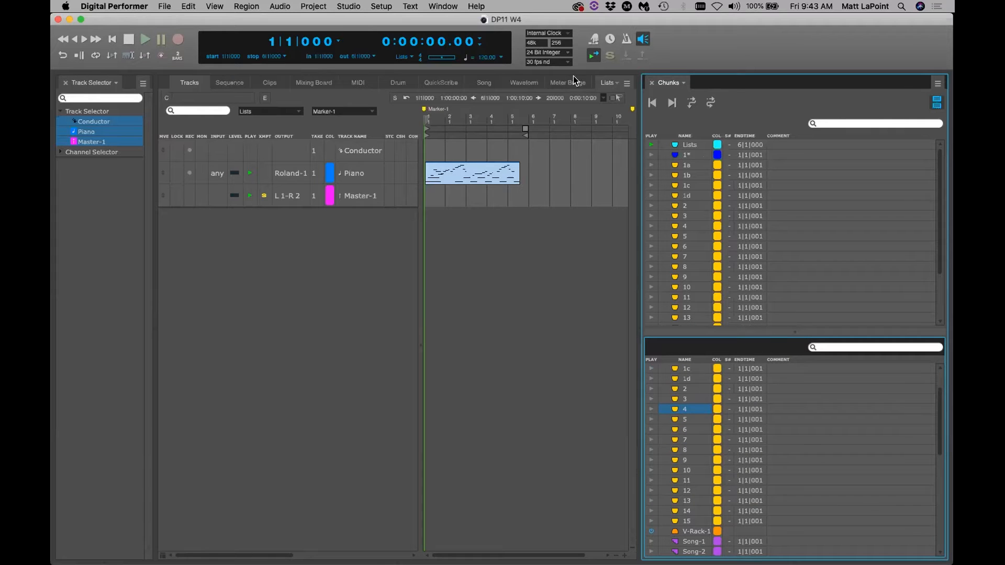
Lower the List Font Size back to 10 and make the lower chunks pane active
click(110, 6)
click(111, 37)
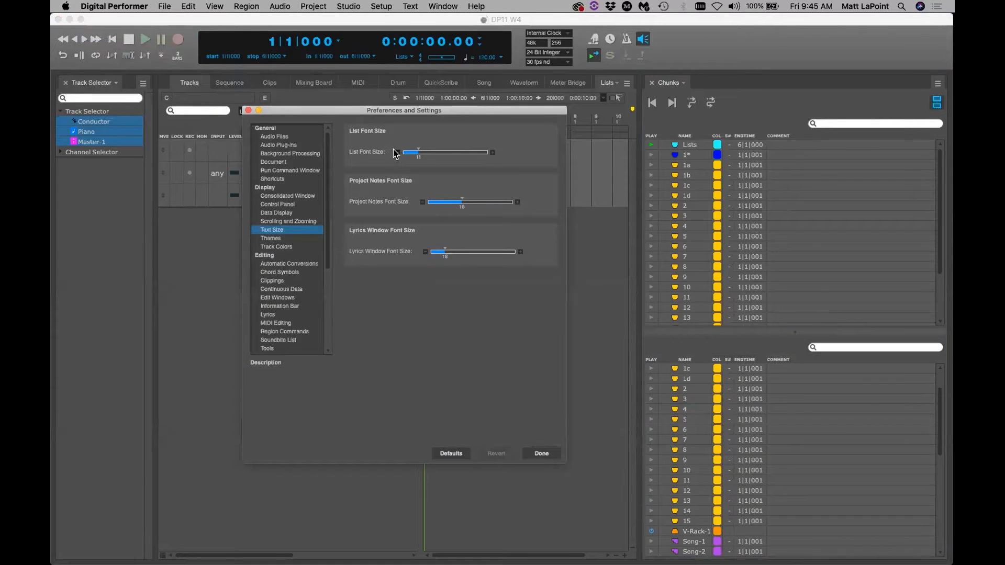
click(396, 151)
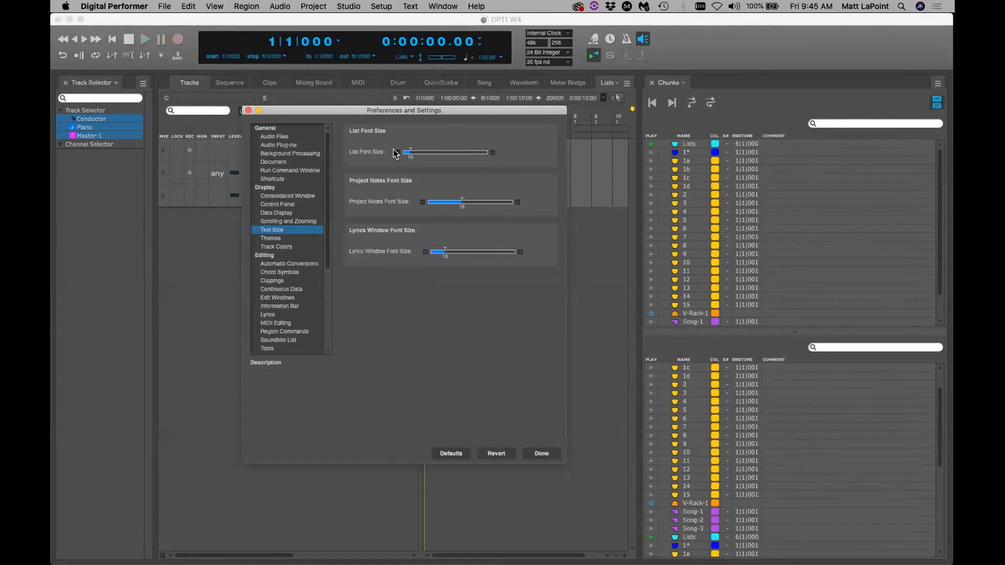
click(250, 111)
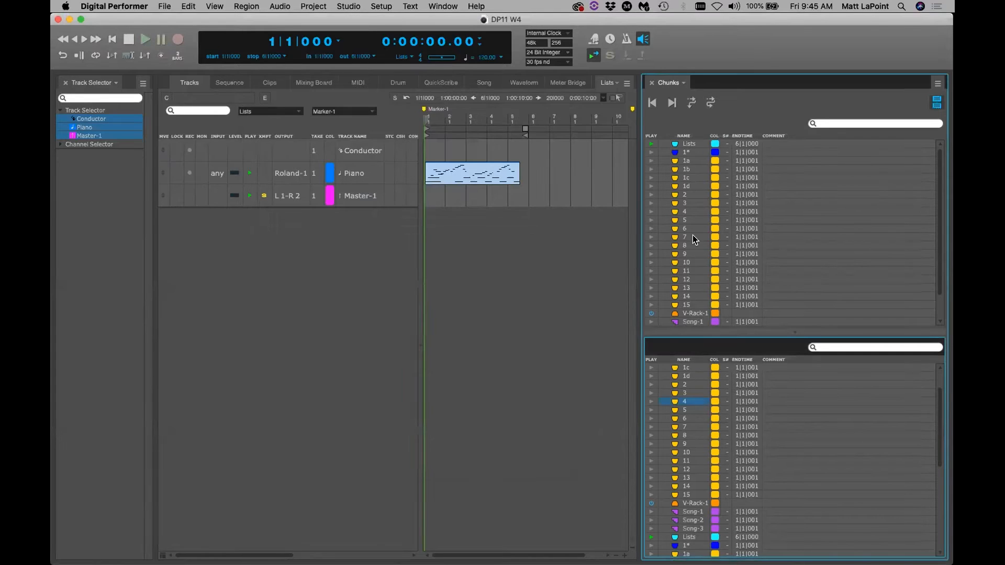
click(767, 117)
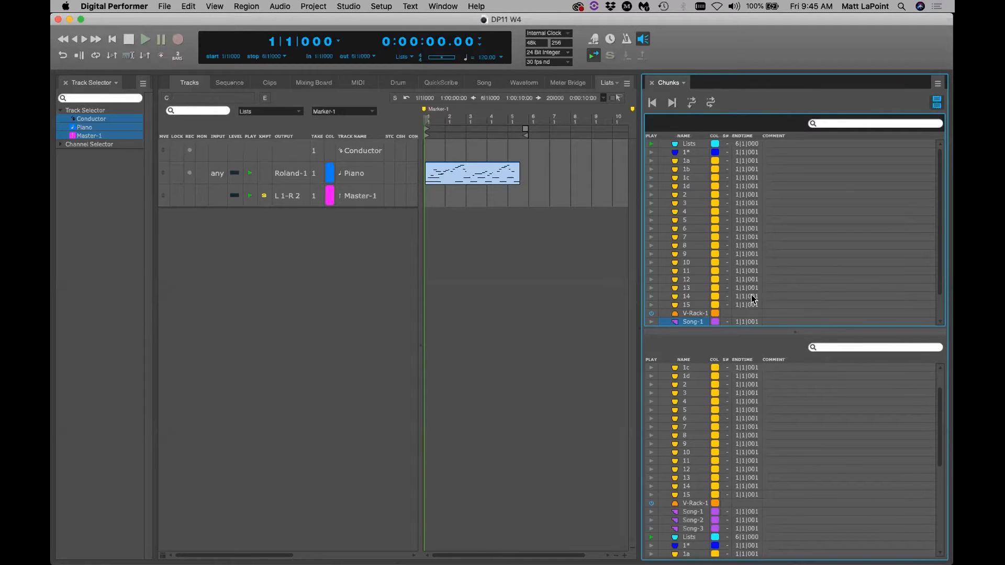
click(746, 337)
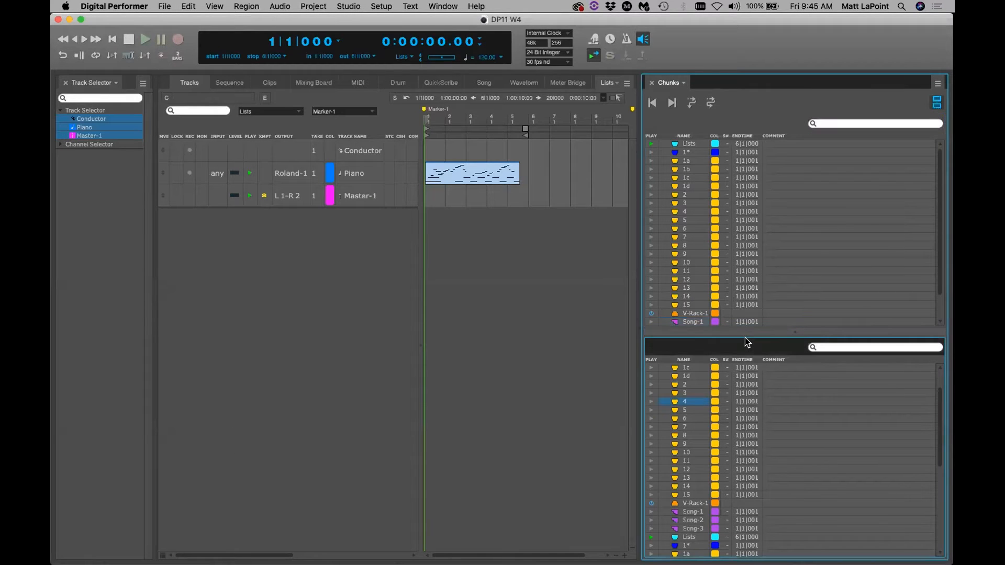
click(756, 118)
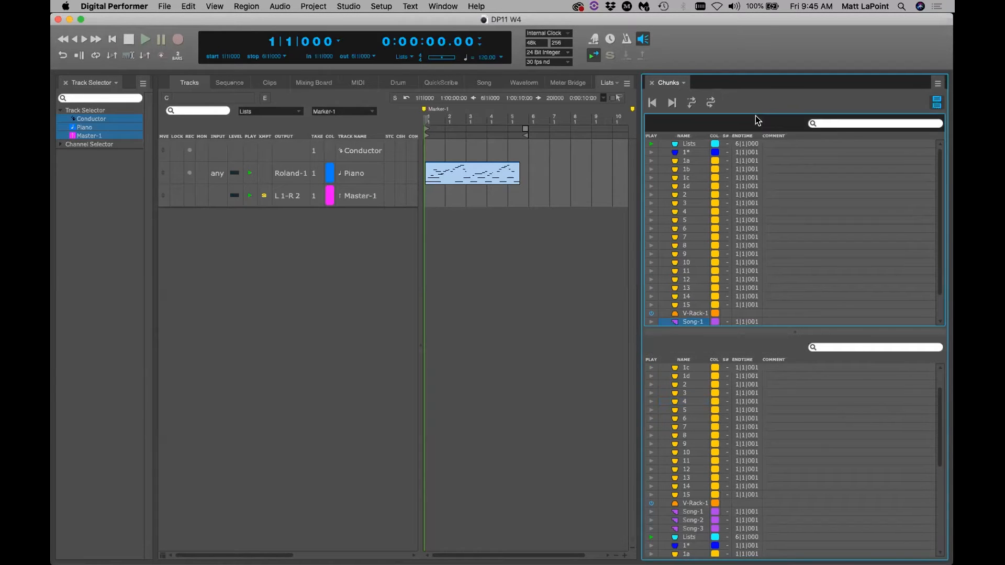
click(686, 397)
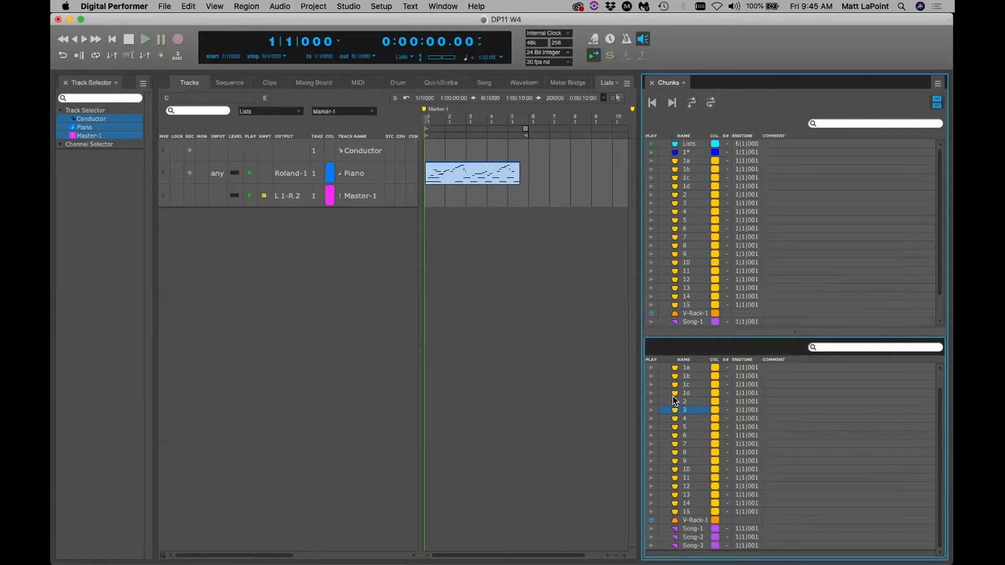
click(674, 399)
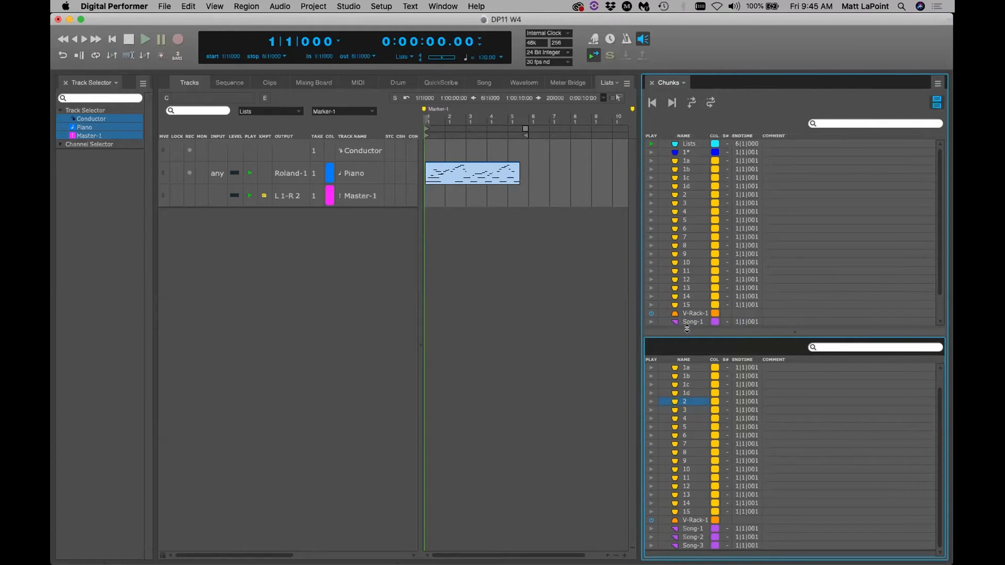
click(745, 111)
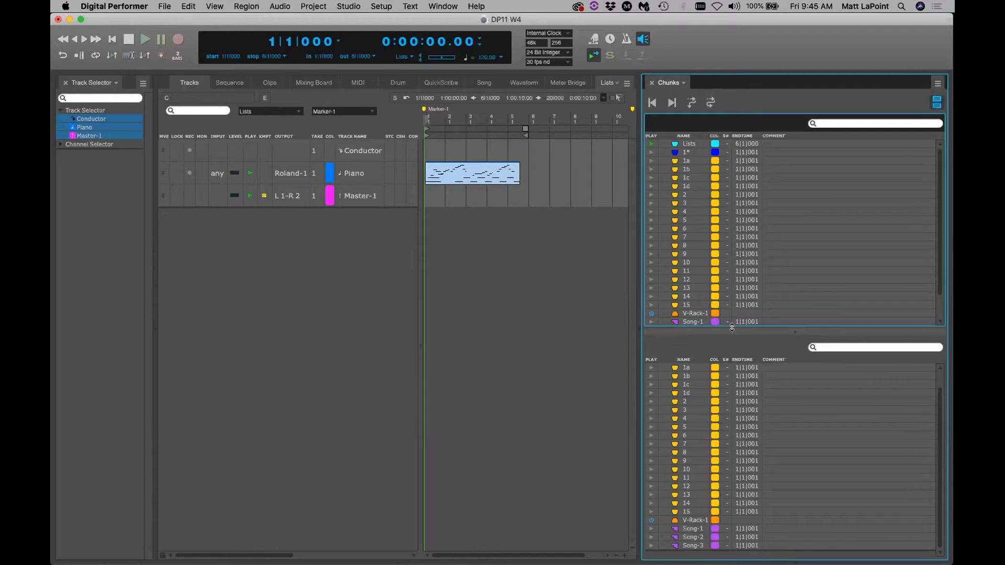
click(724, 345)
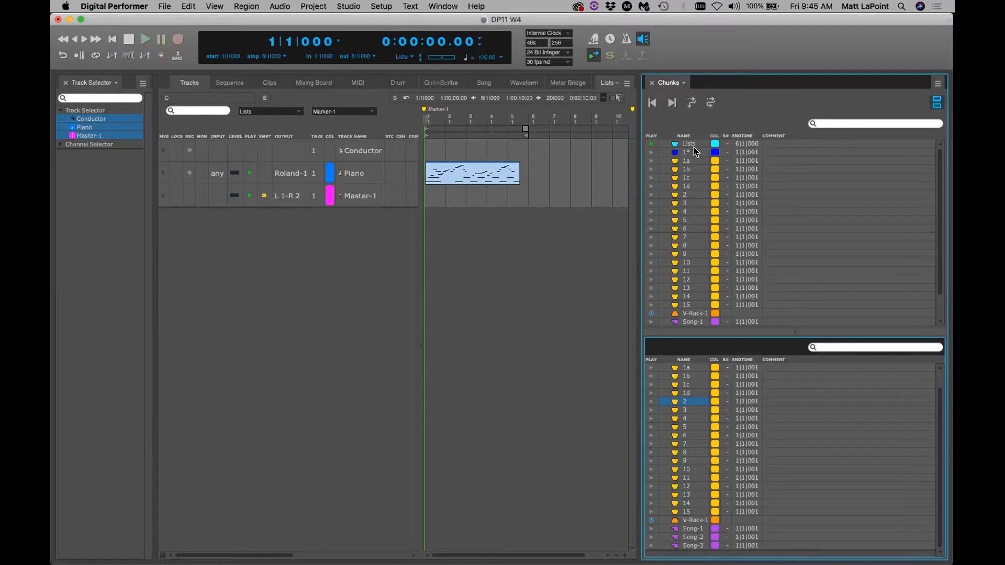
click(376, 7)
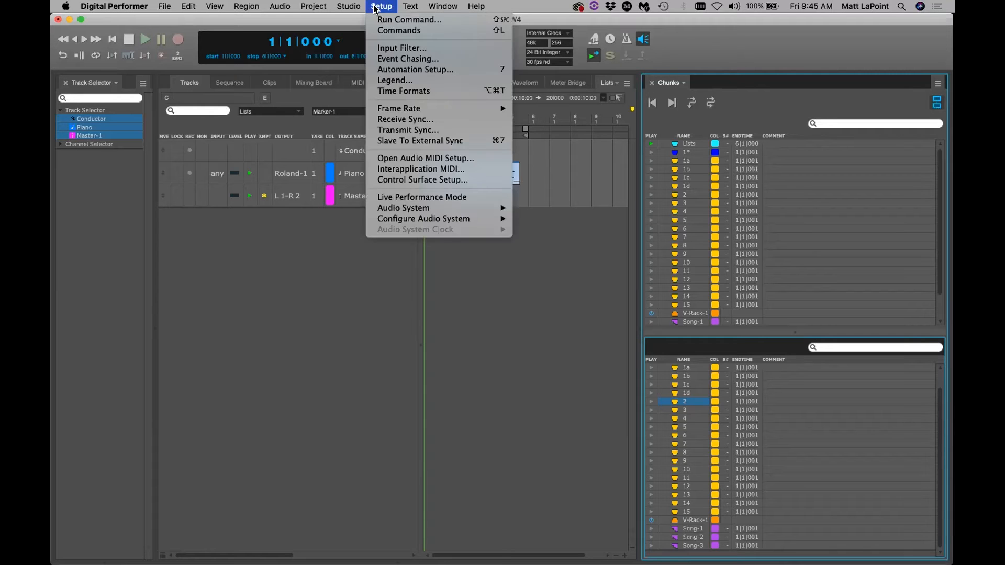
click(392, 31)
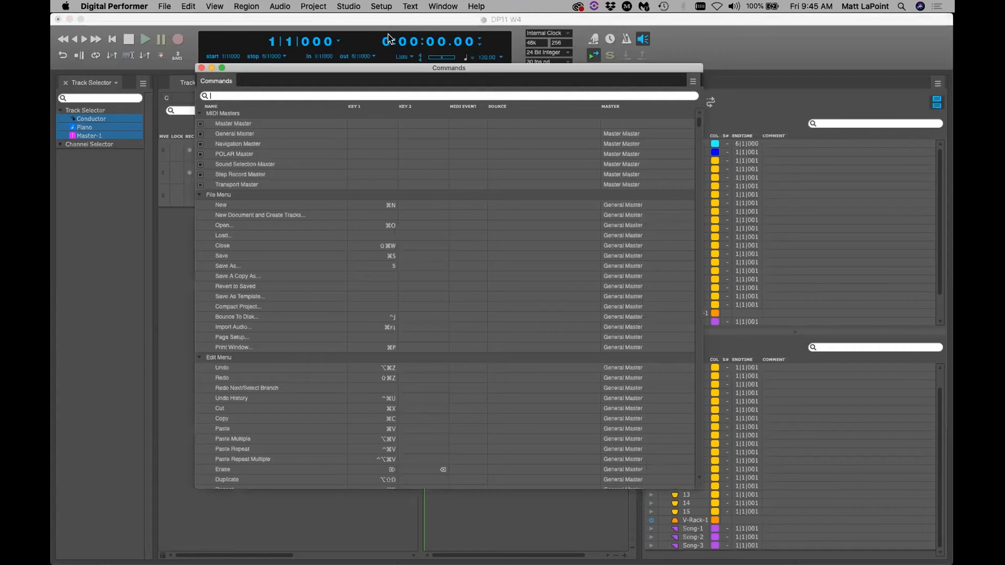
text(dup)
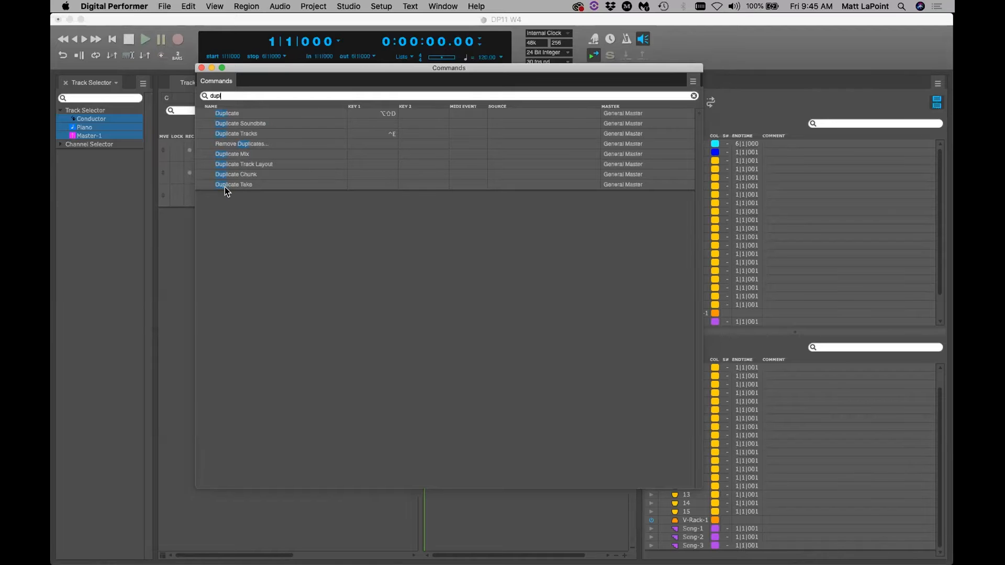
click(201, 68)
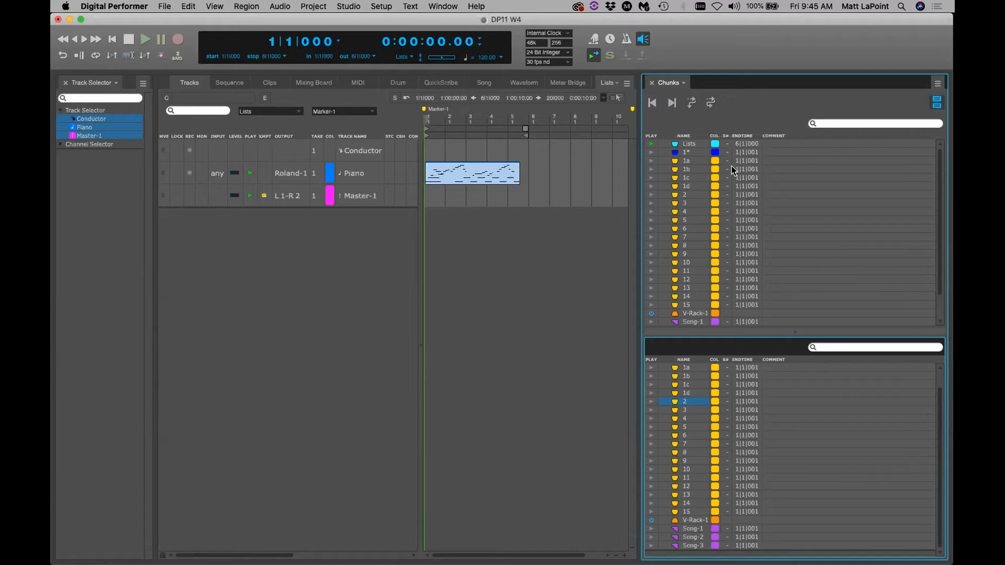
scroll(791, 431, up, 1)
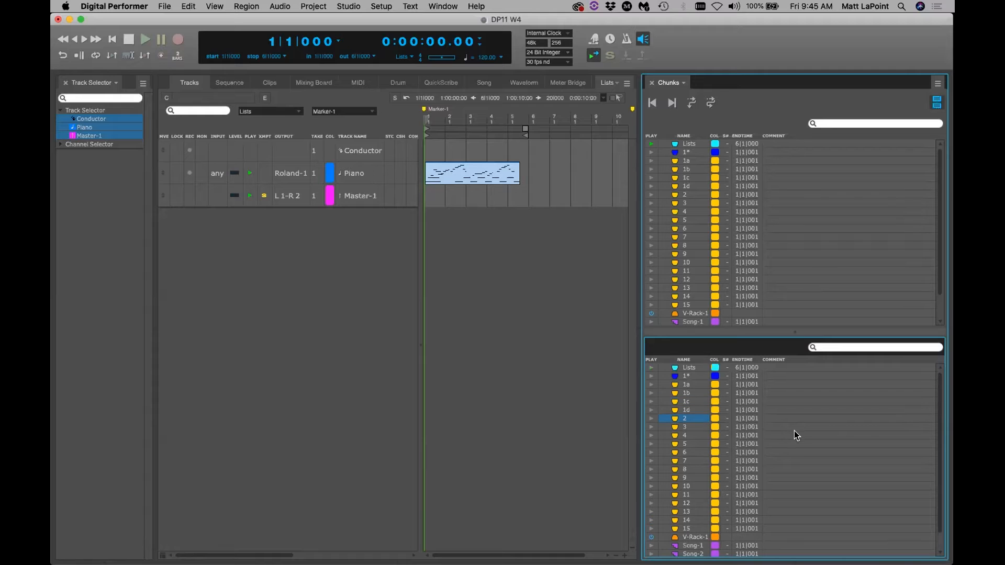
double_click(697, 332)
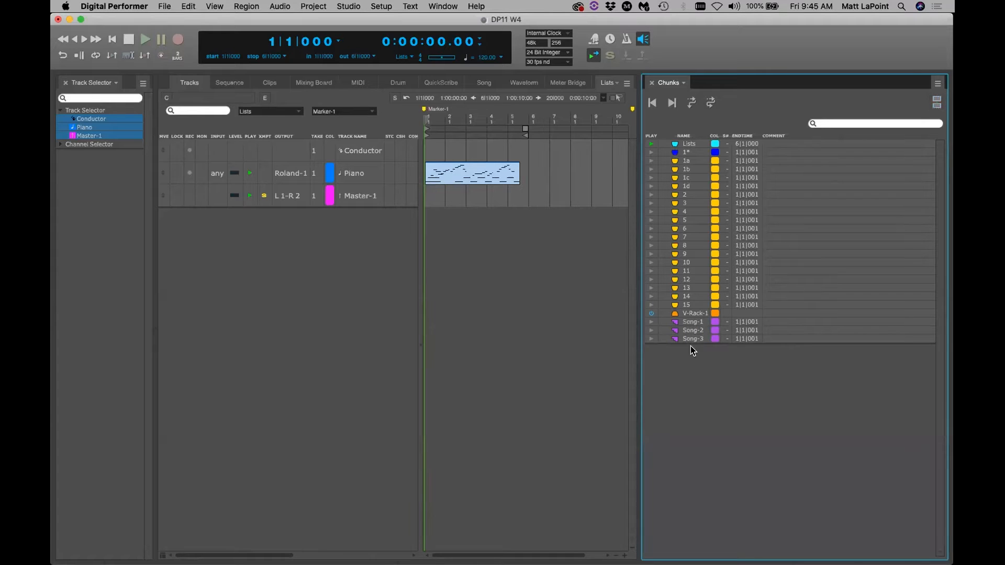
click(937, 103)
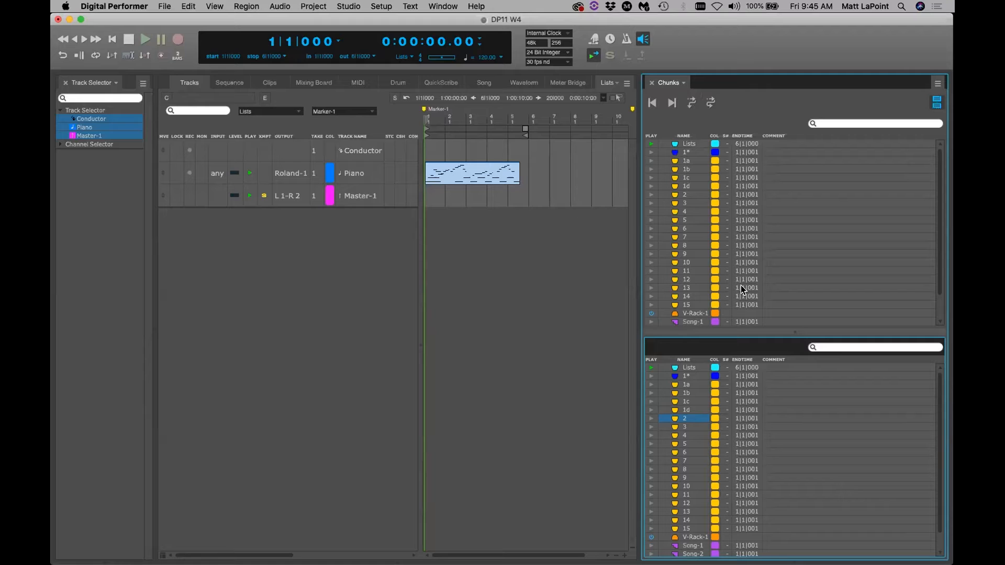
click(715, 144)
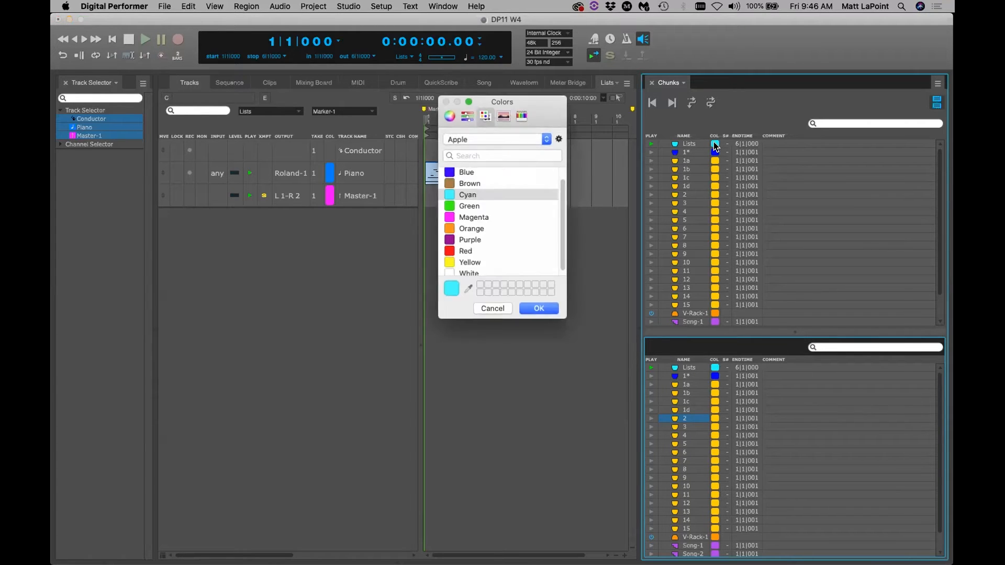
click(498, 307)
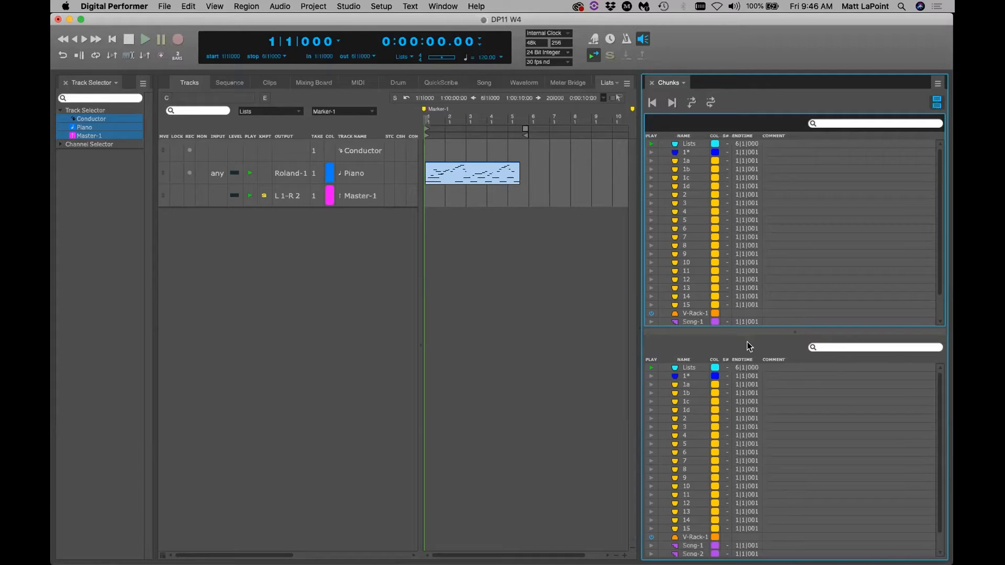
click(937, 103)
click(823, 123)
text(1)
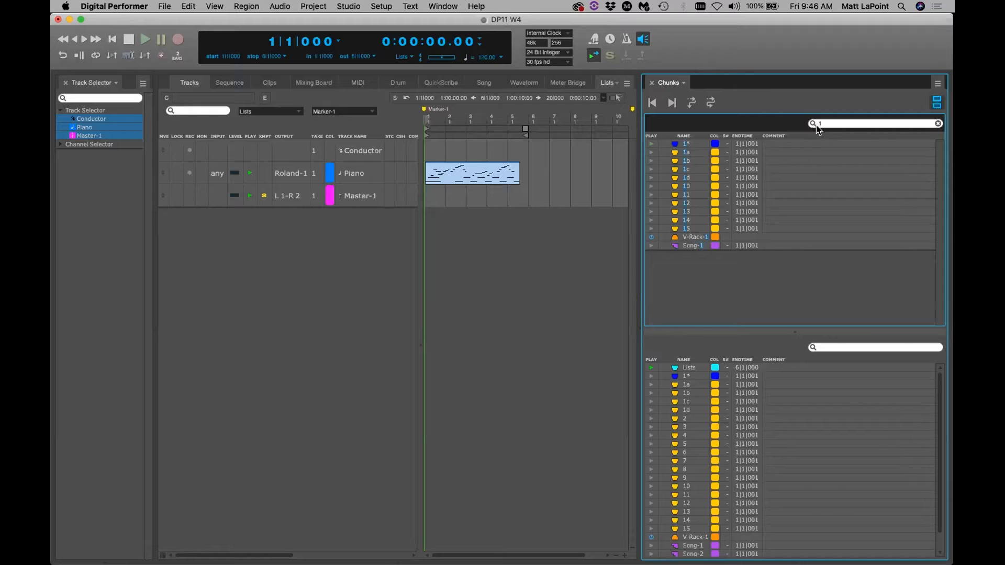
key(BackSpace)
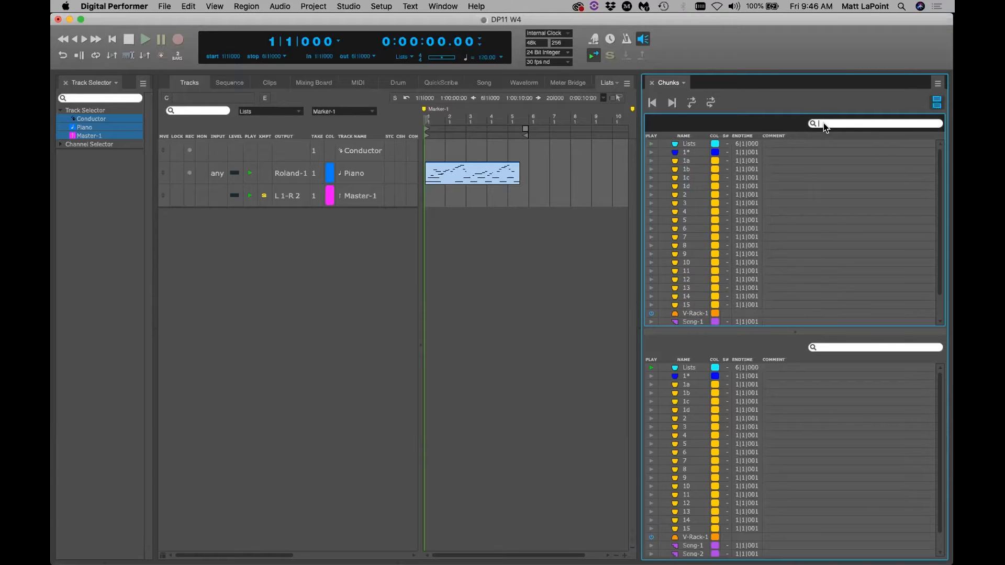
text(5)
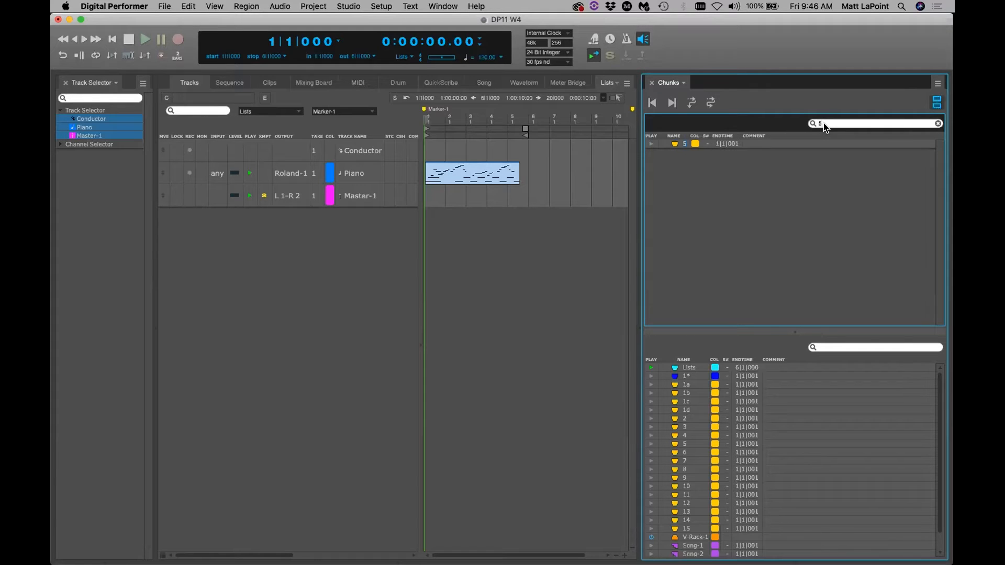
key(BackSpace)
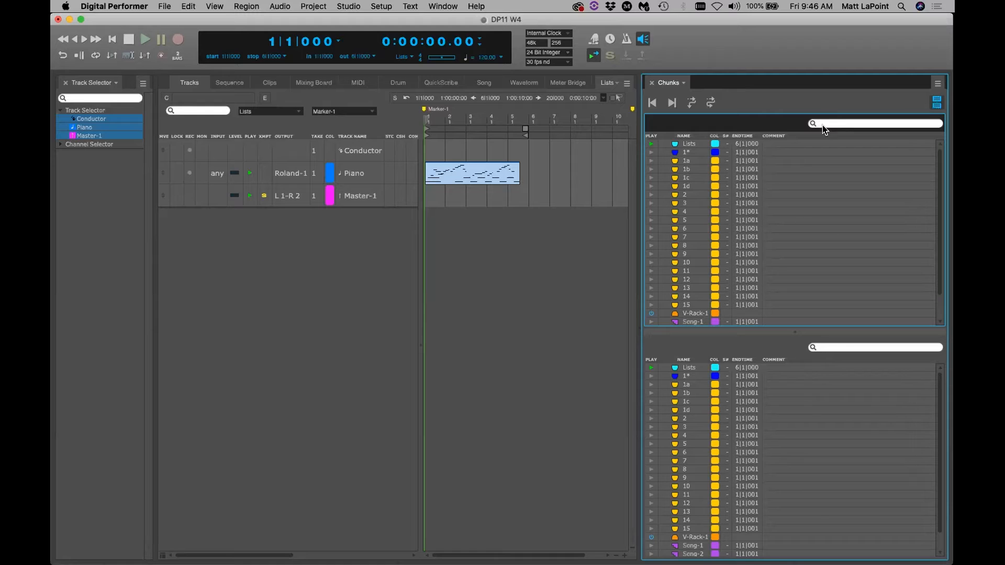
click(831, 348)
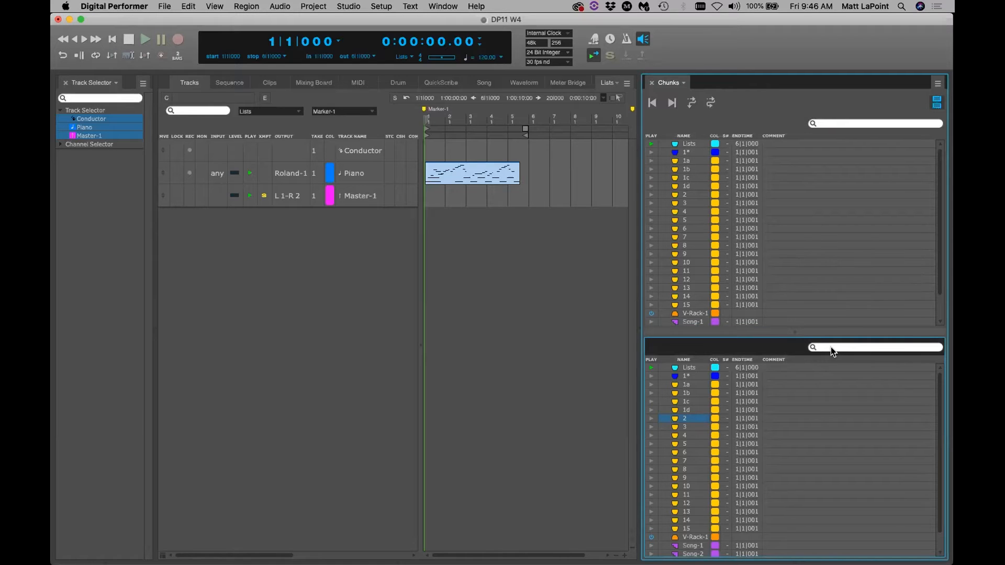
text(6)
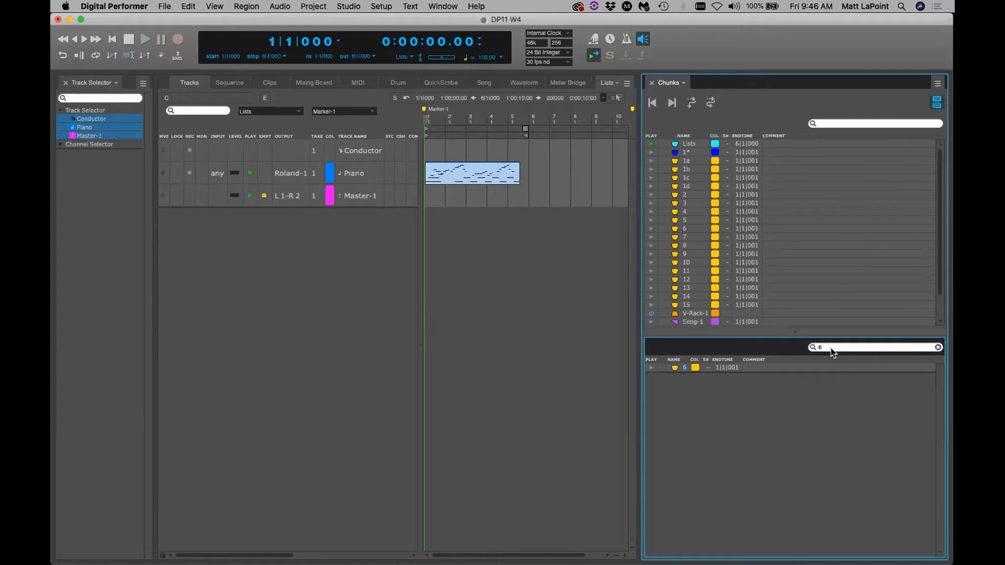
key(BackSpace)
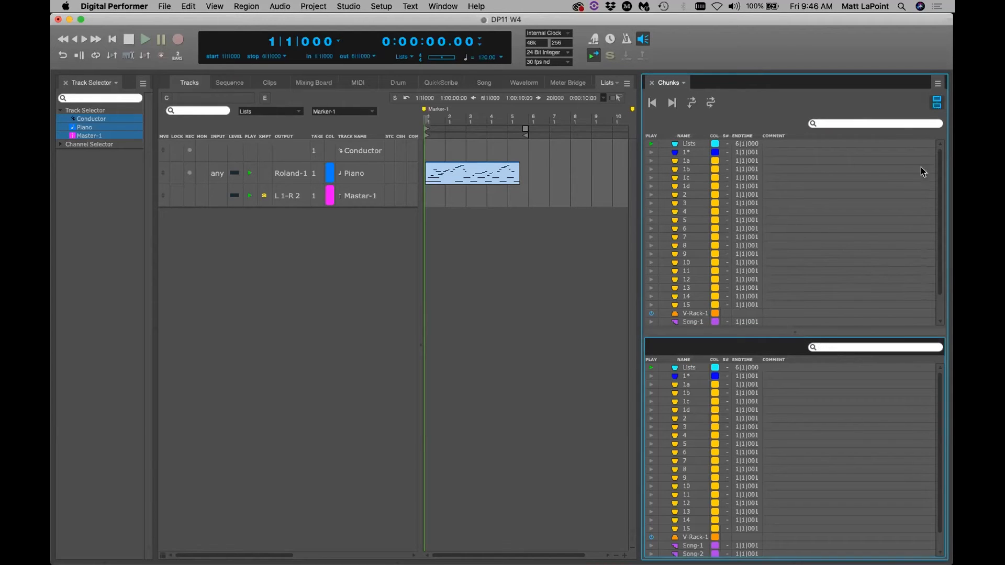
Return to a single Chunks list, create a new chunk folder, and move chunk 1a into Folder 1
click(937, 102)
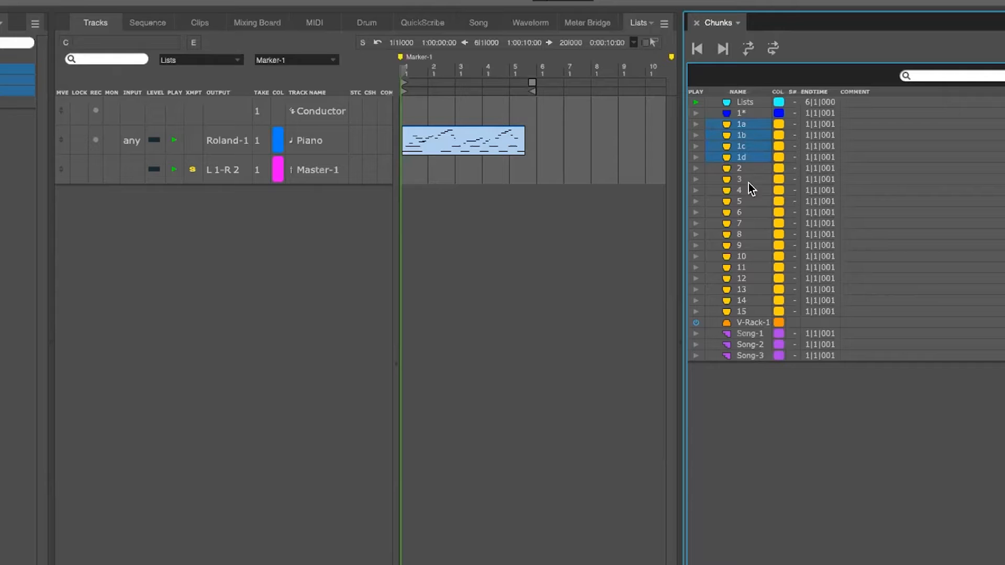
right_click(771, 410)
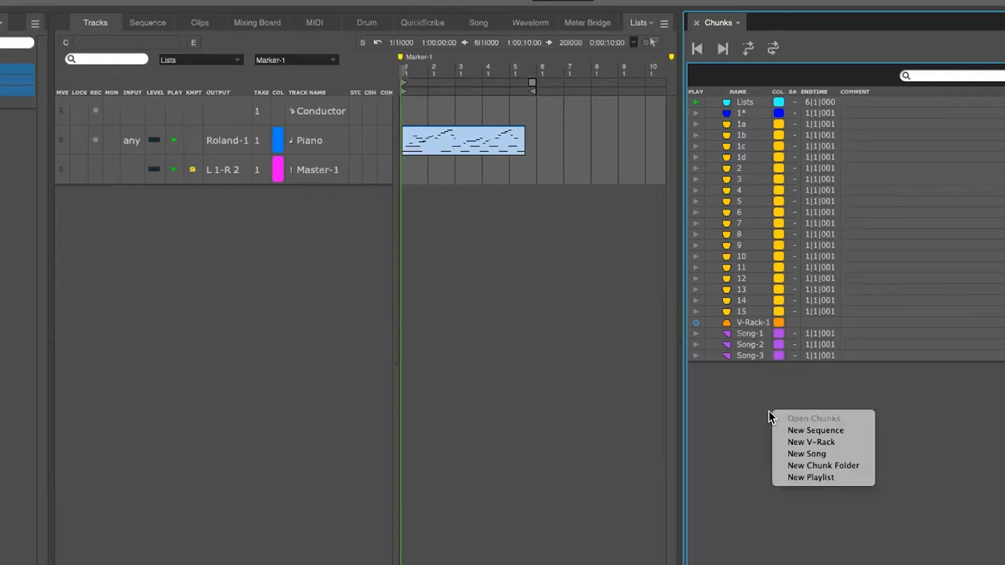
click(843, 465)
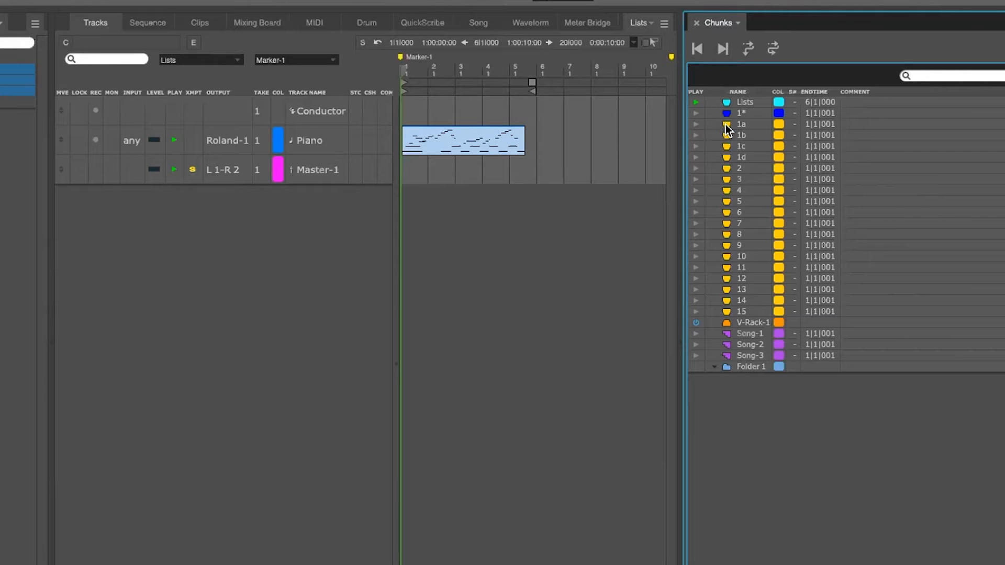
drag(726, 126, 751, 365)
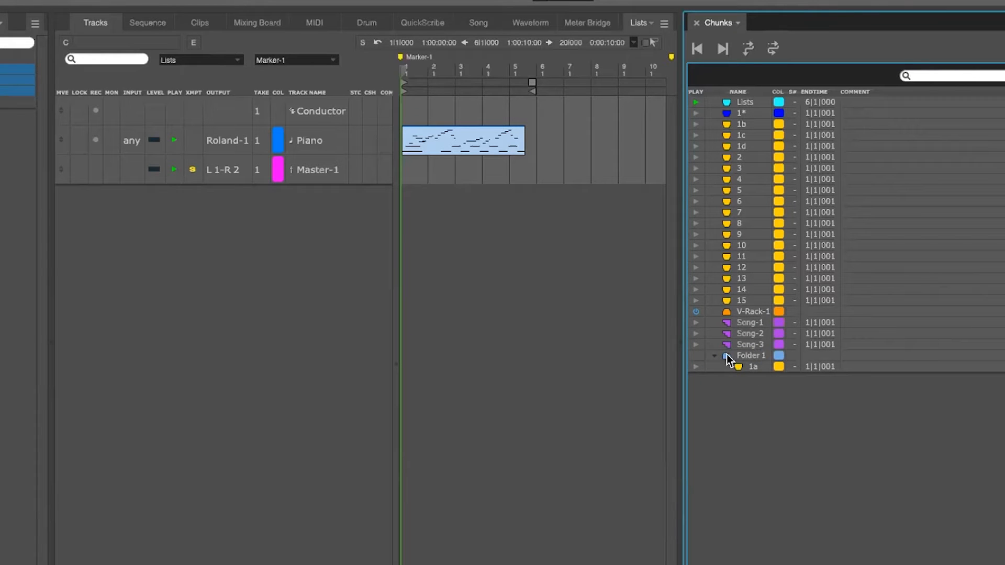
double_click(728, 358)
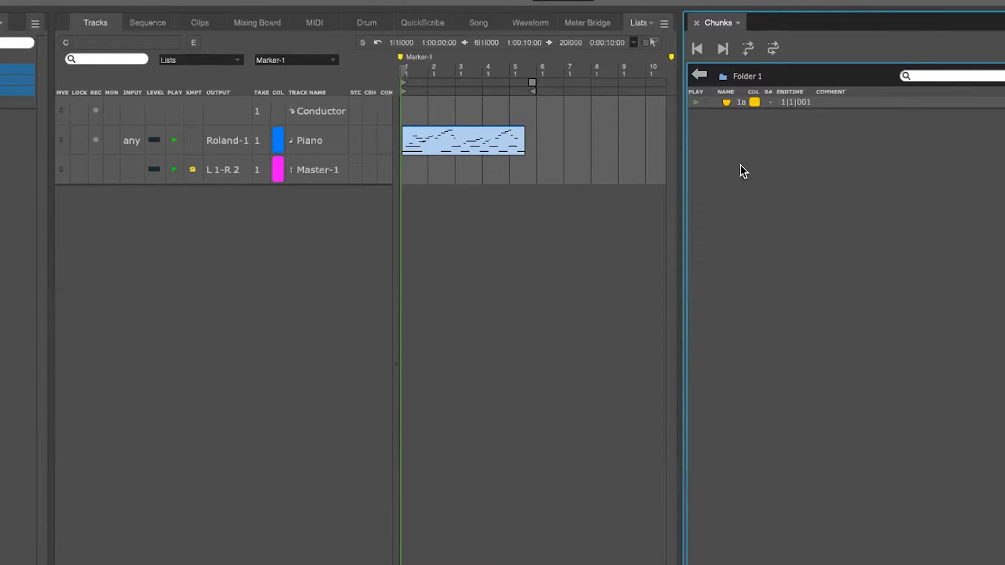
click(699, 76)
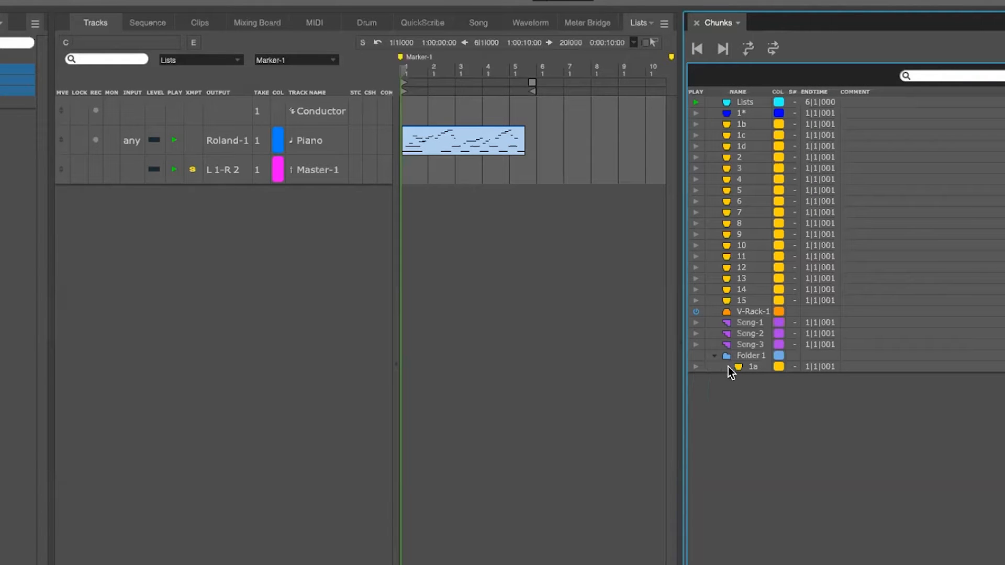
Pull 1a out, delete Folder 1, place 1a above 1b, and make a folder from 1a–1d
drag(738, 370, 746, 356)
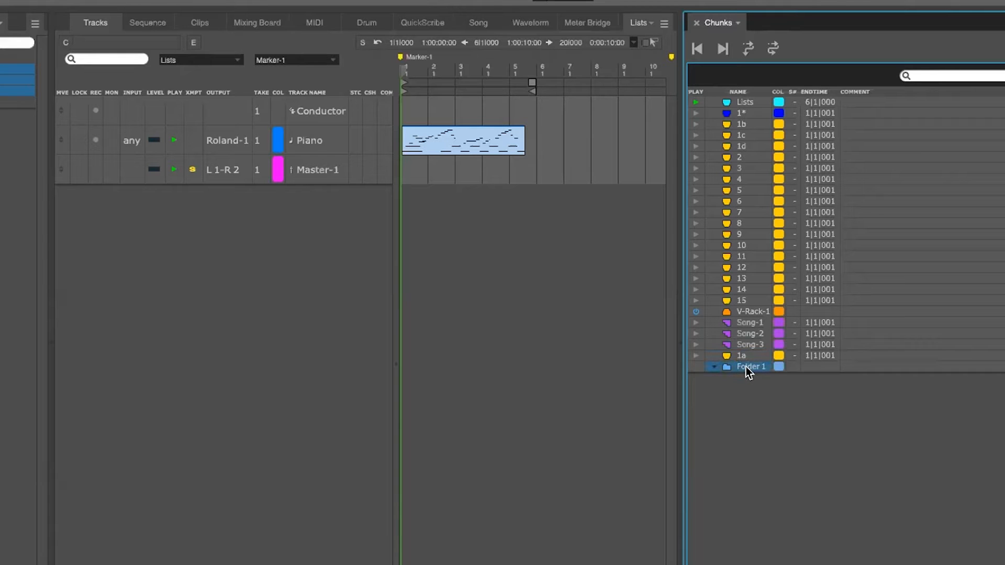
right_click(747, 367)
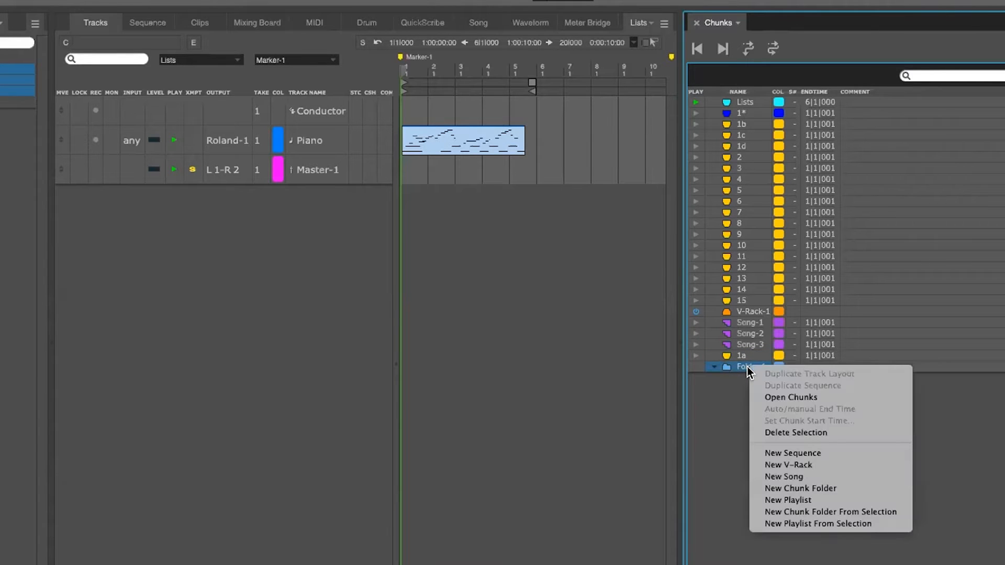
click(802, 432)
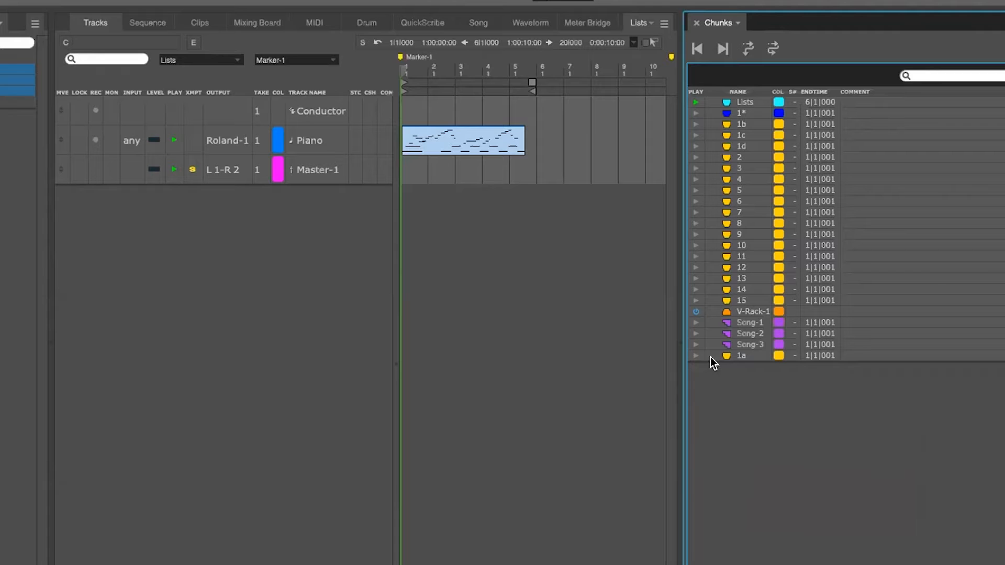
drag(724, 354, 750, 149)
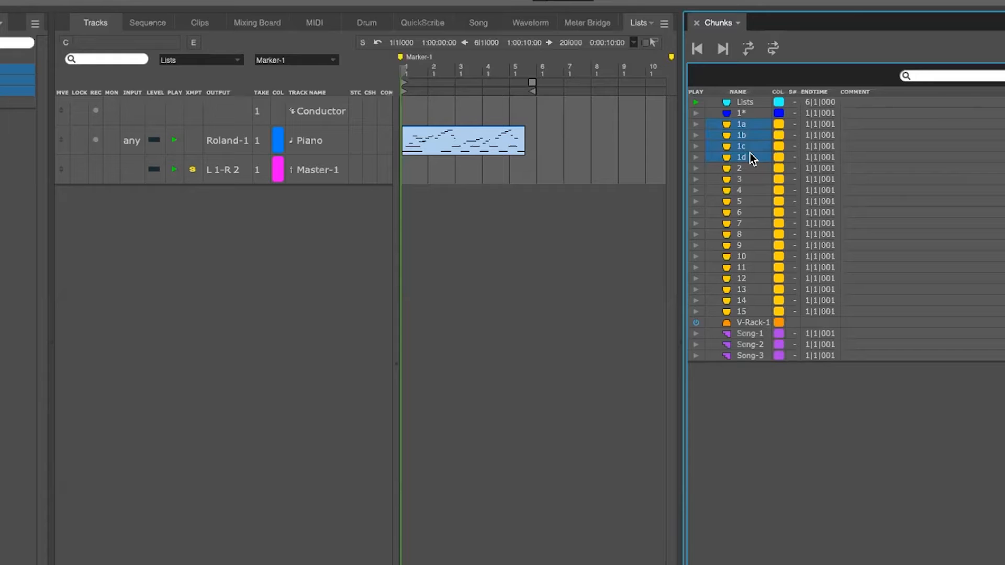
right_click(740, 126)
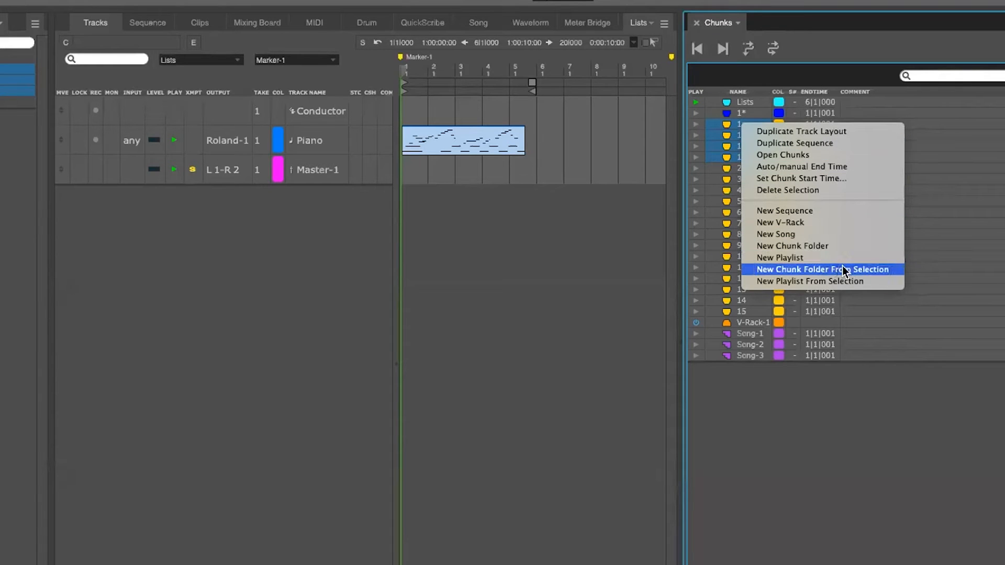
click(885, 269)
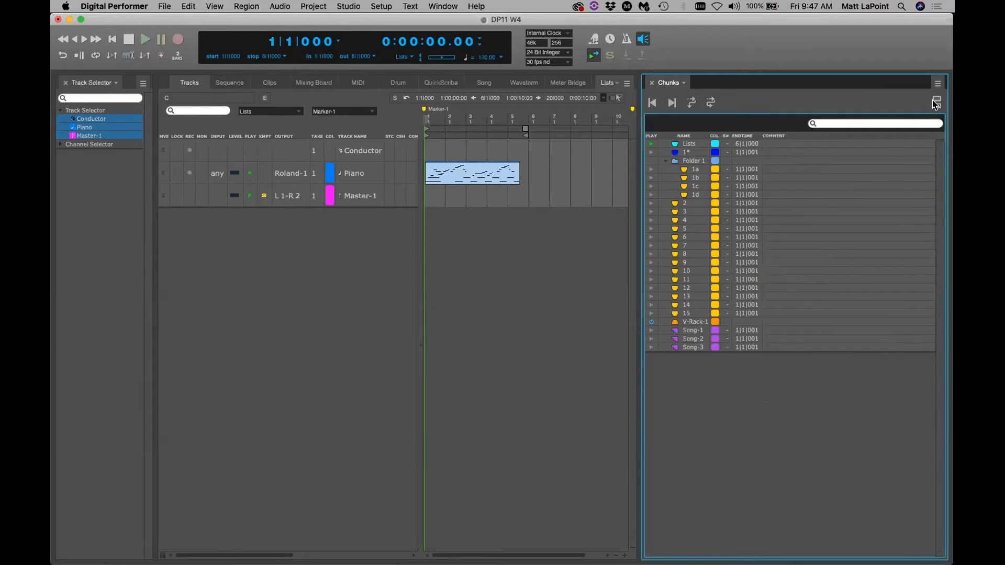
In split view, drag chunk 12 into Folder 1, then return to a single Chunks list
click(935, 104)
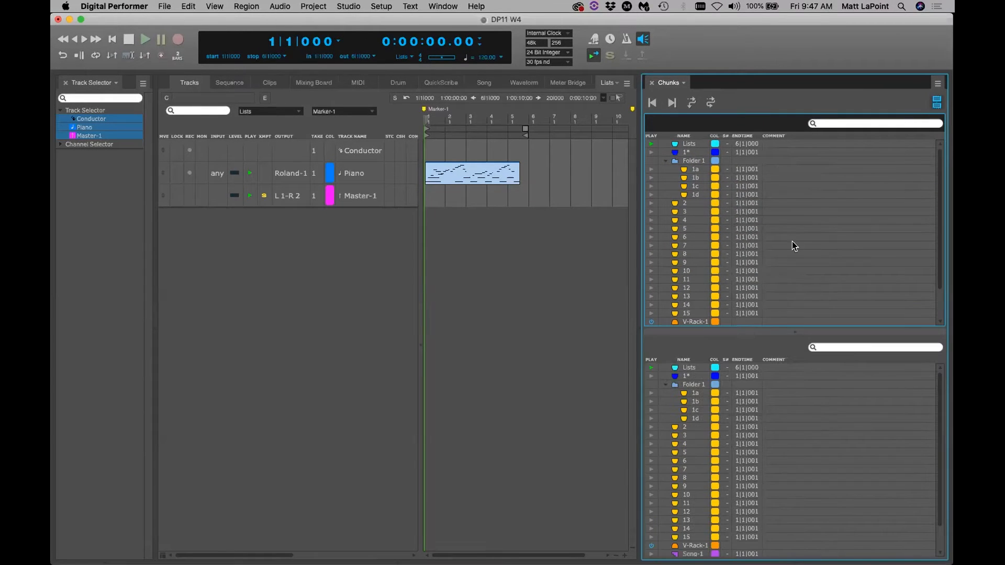
double_click(687, 386)
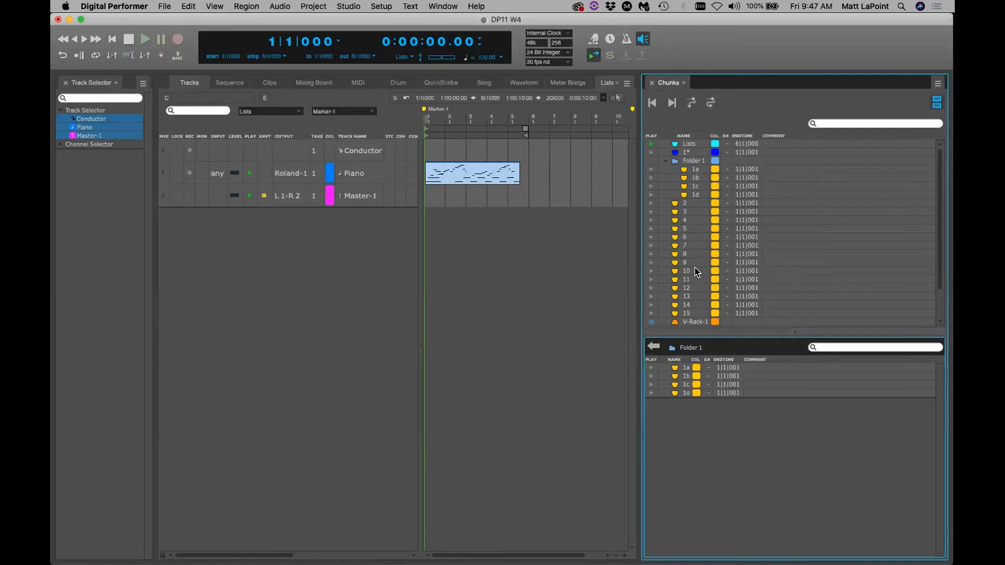
drag(677, 290, 743, 404)
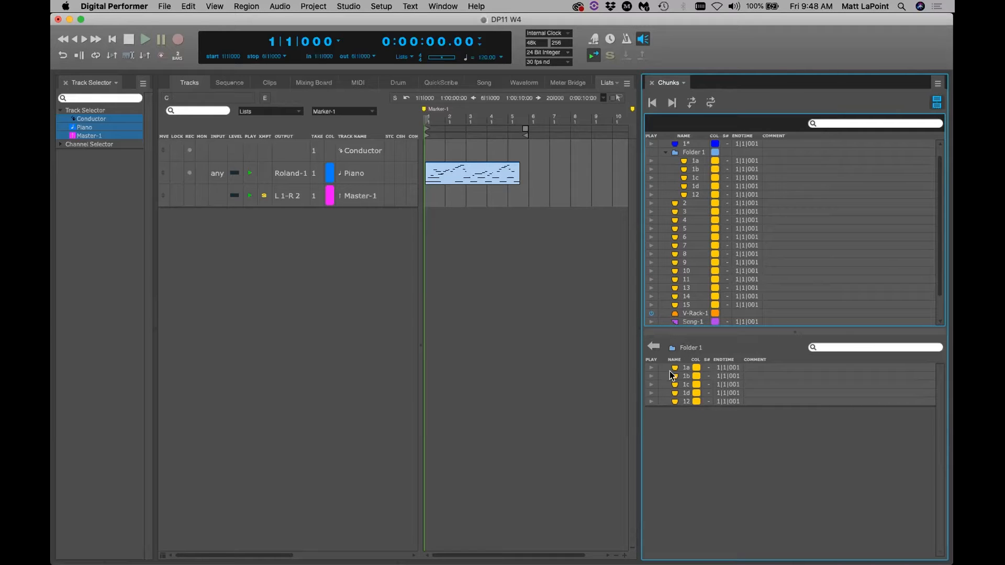
click(655, 346)
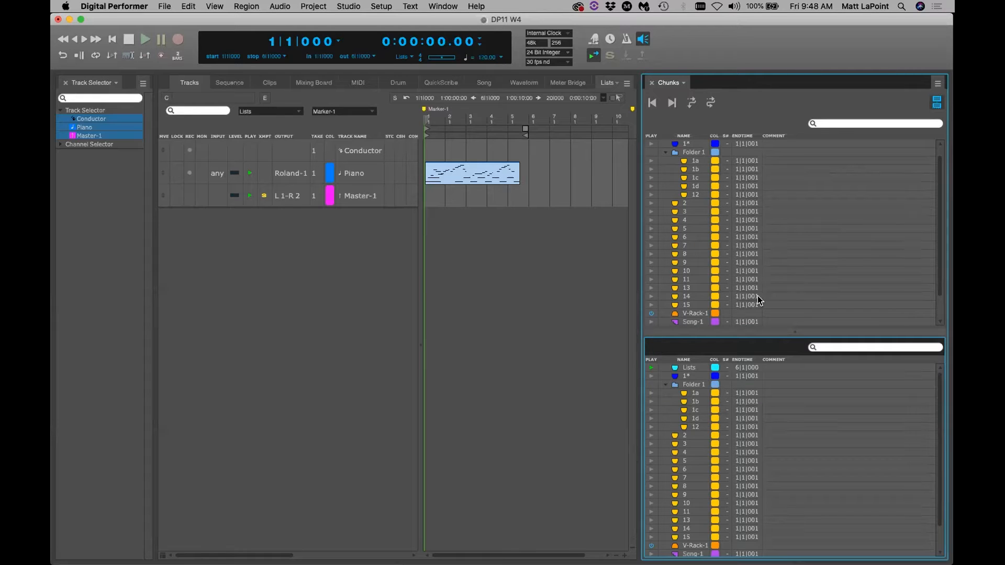
click(937, 102)
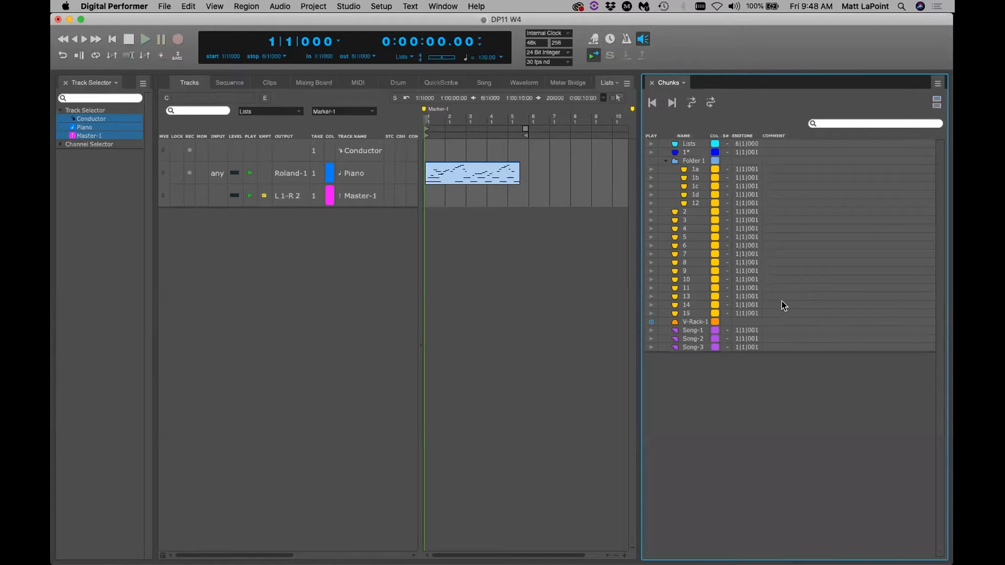
Select the five chunks inside Folder 1 and drag them out of the folder
right_click(358, 178)
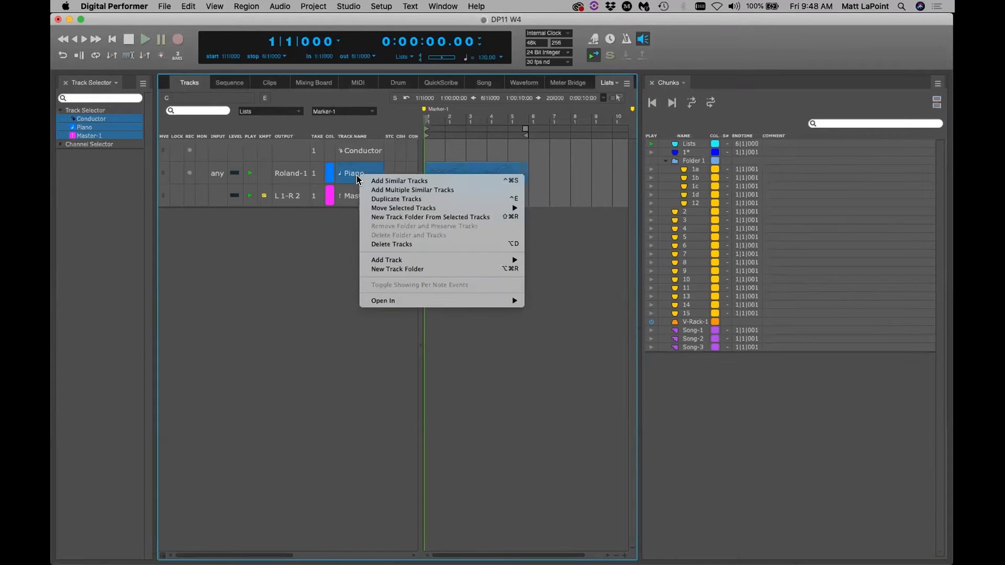
click(699, 421)
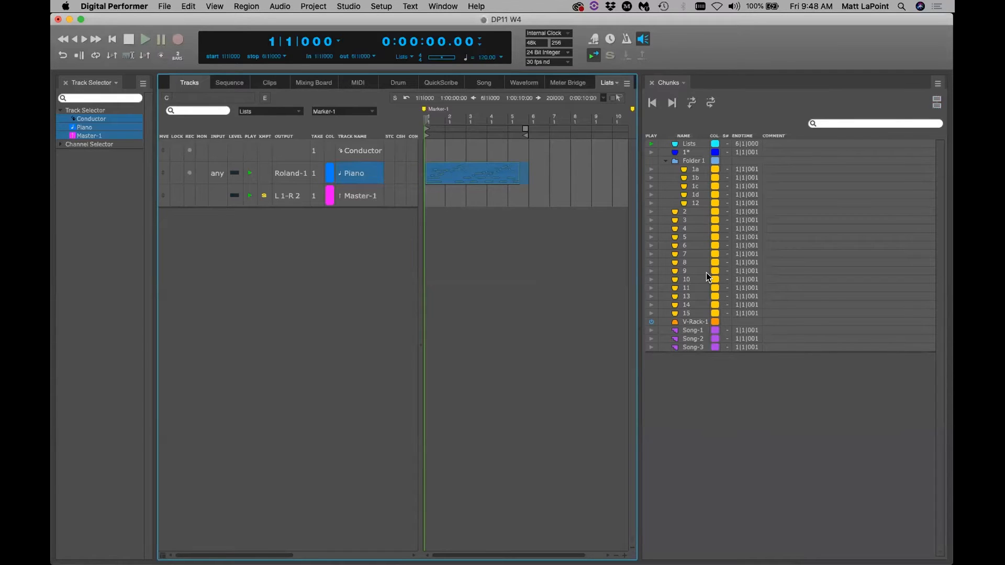
click(697, 169)
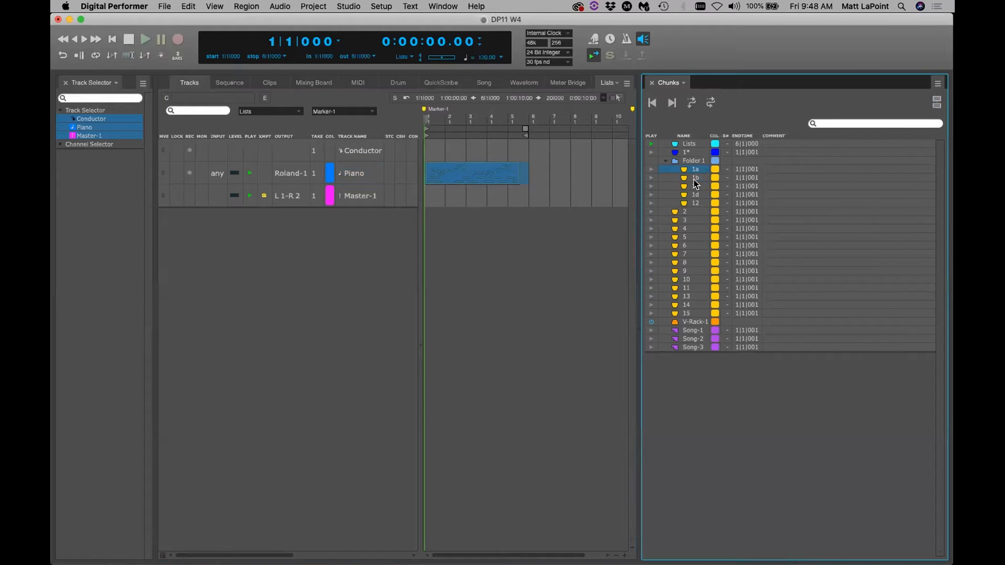
drag(659, 175, 687, 160)
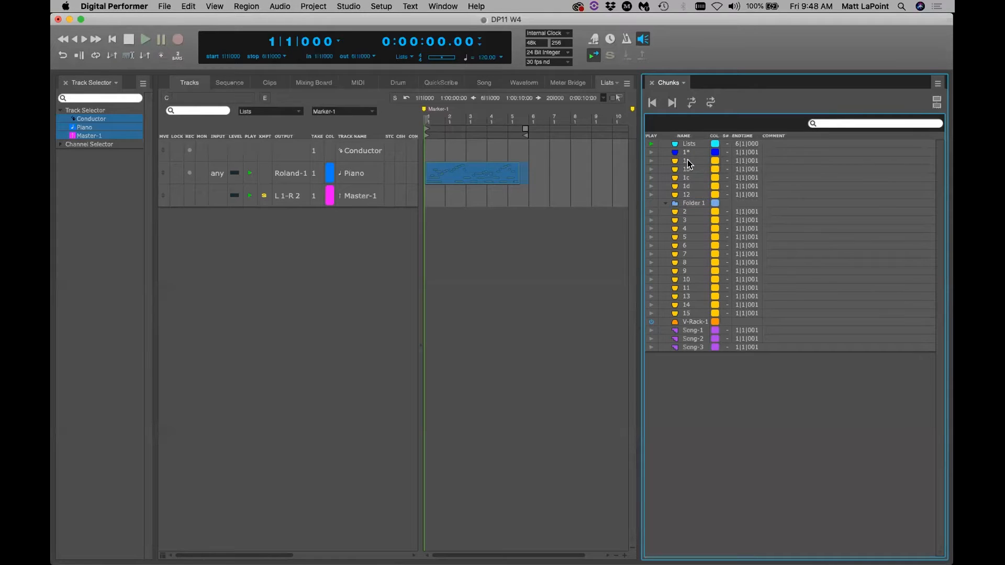
Delete the empty Folder 1 with Delete Selection and drag chunk 12 between chunks 11 and 13
right_click(693, 202)
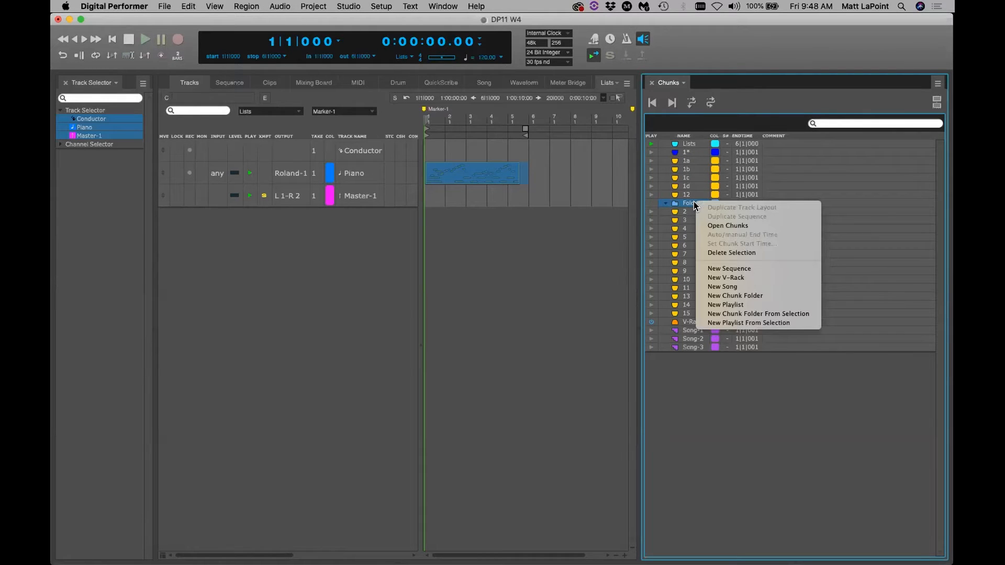
click(740, 254)
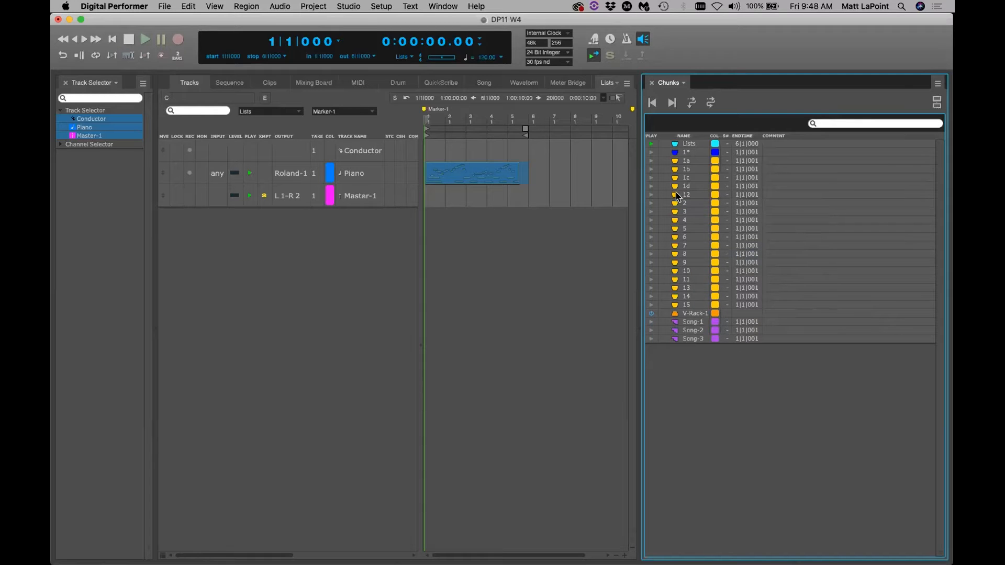
drag(678, 197, 686, 279)
Make Folder 1 from chunks 14 through Song-3, then nest Song-1–Song-3 in a new Folder 2
right_click(692, 330)
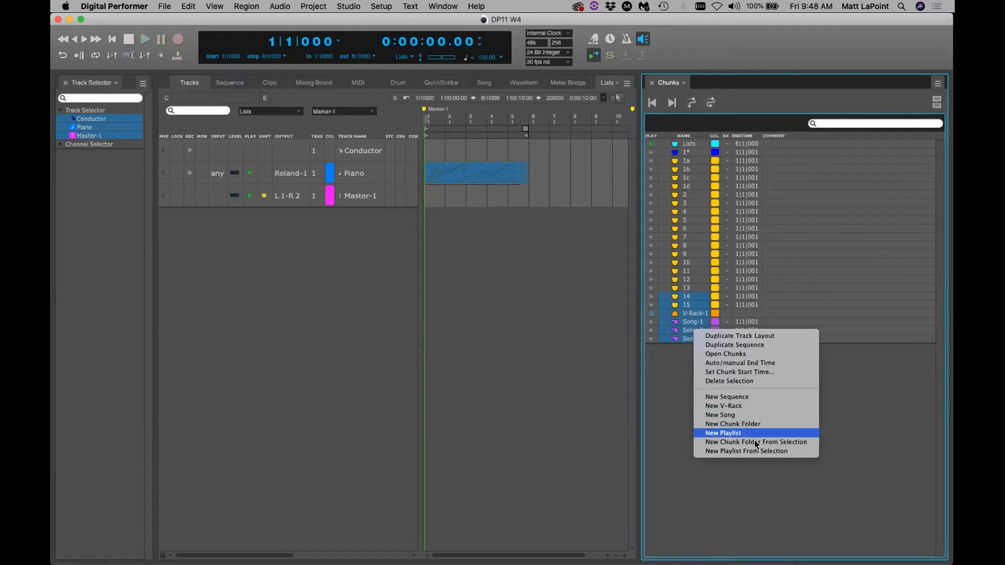
click(787, 443)
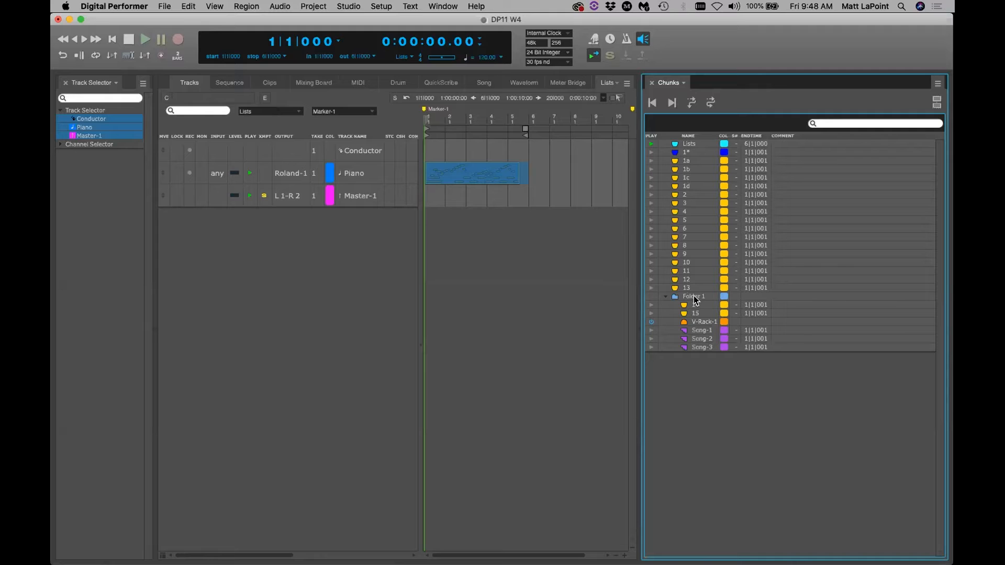
drag(696, 330, 697, 358)
right_click(700, 337)
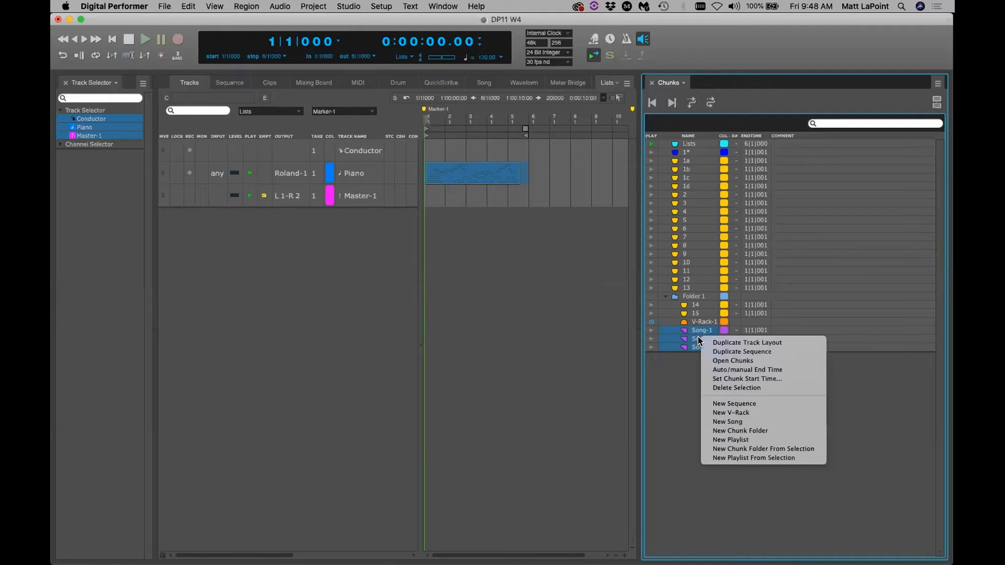
click(783, 449)
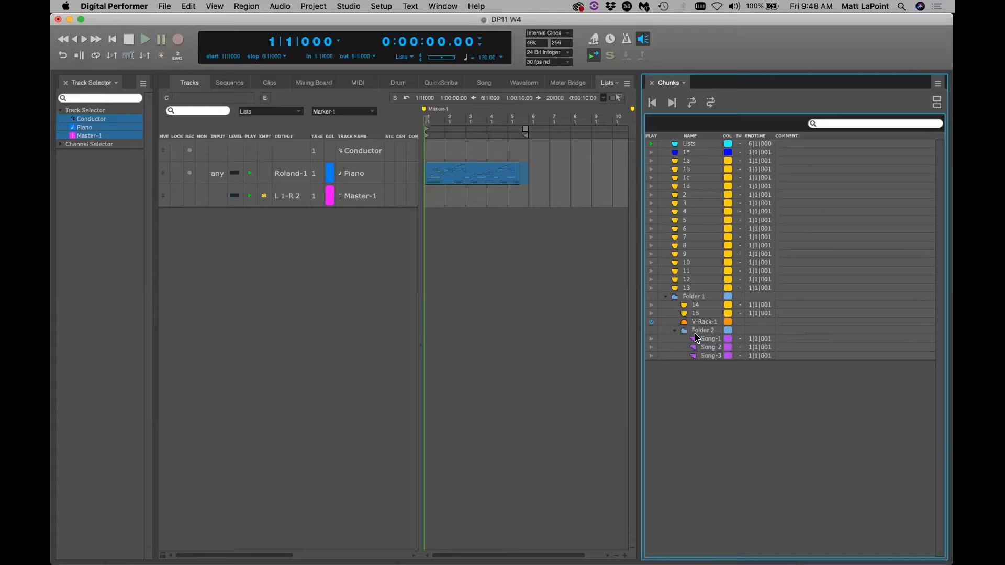
click(932, 103)
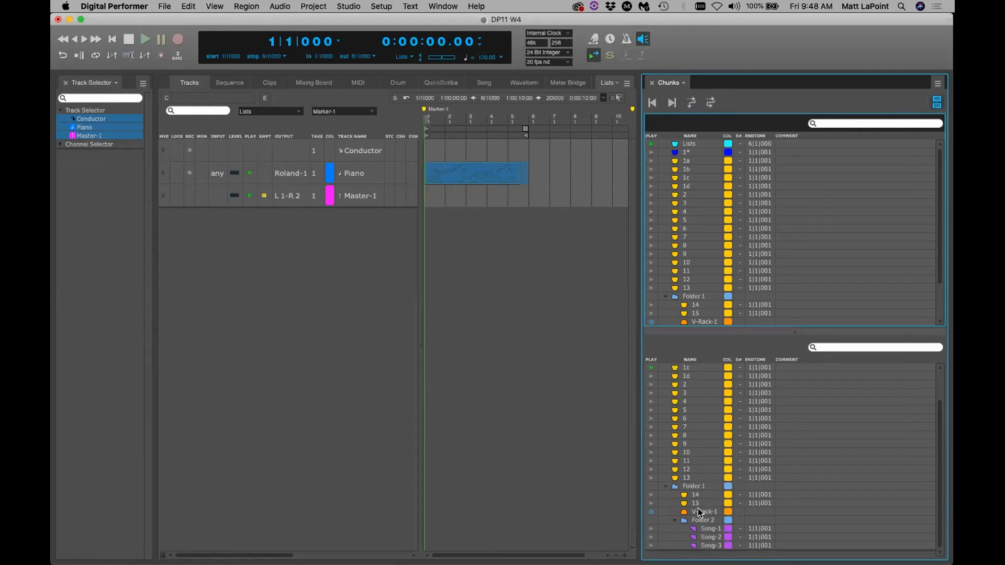
double_click(701, 520)
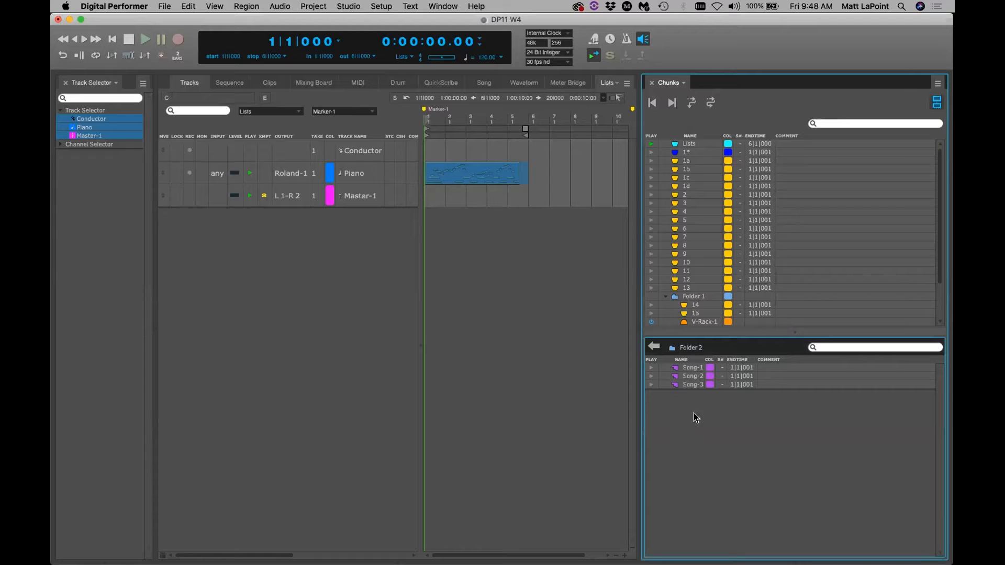
click(651, 341)
click(937, 102)
click(731, 378)
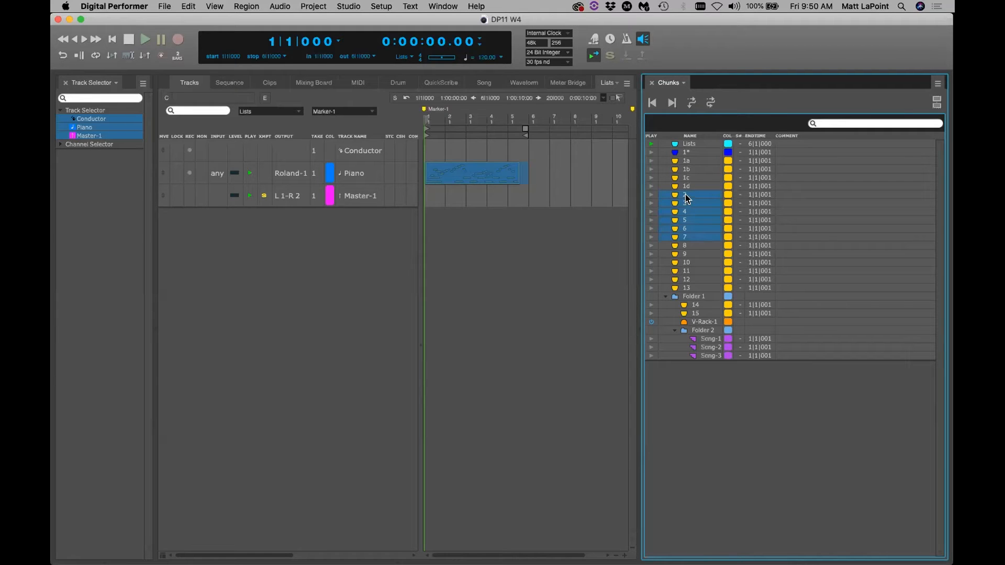
Create an empty Playlist 1 and drag chunk 7 into it
right_click(741, 416)
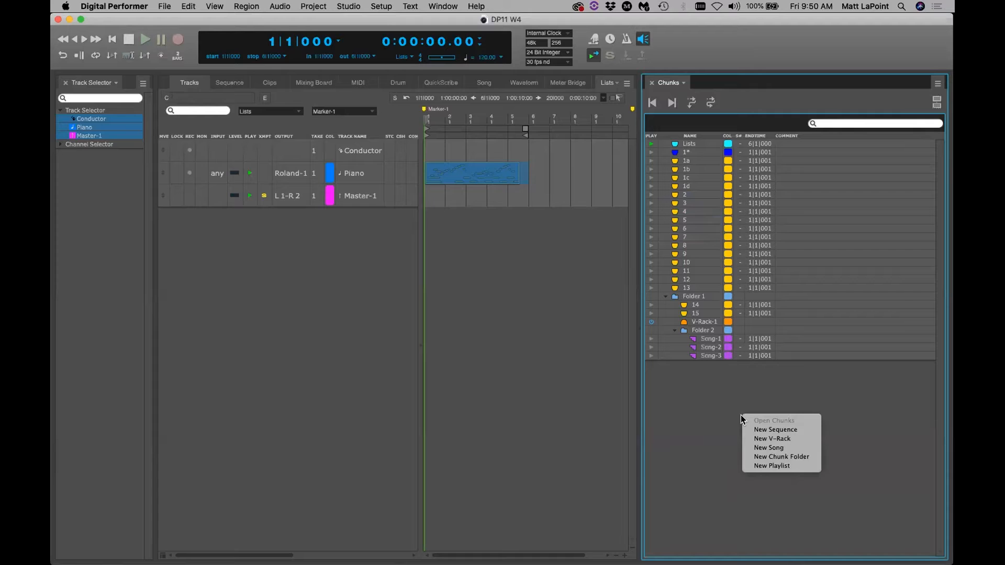
click(787, 465)
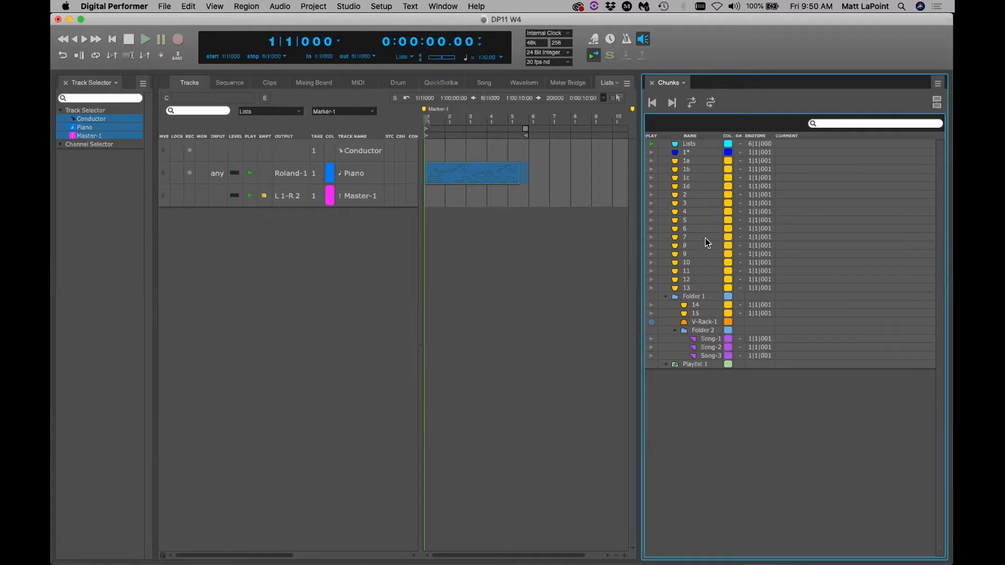
drag(675, 237, 697, 363)
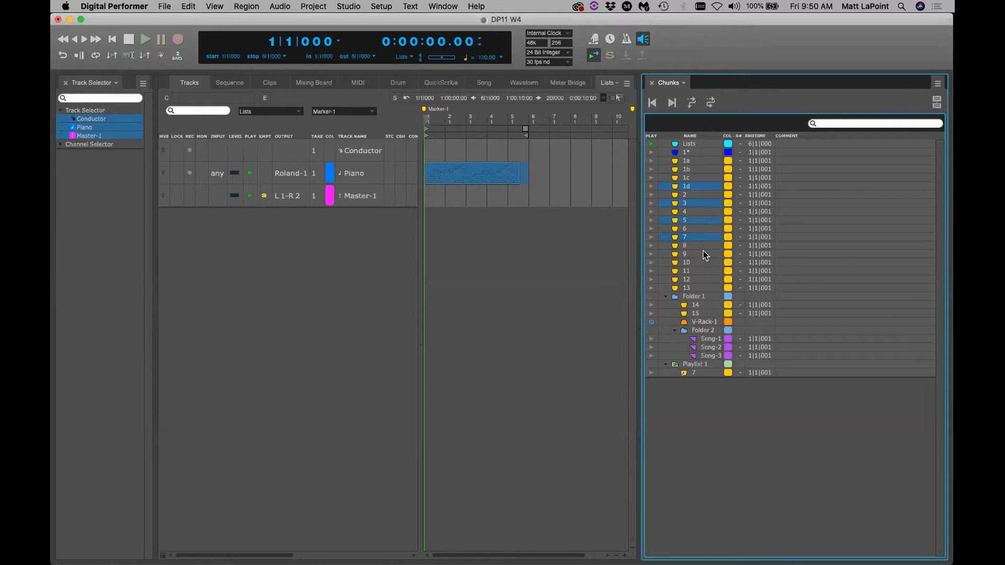
Use New Playlist From Selection on chunks 1d, 3, 5, 7 and 9 to create Playlist 2
right_click(692, 185)
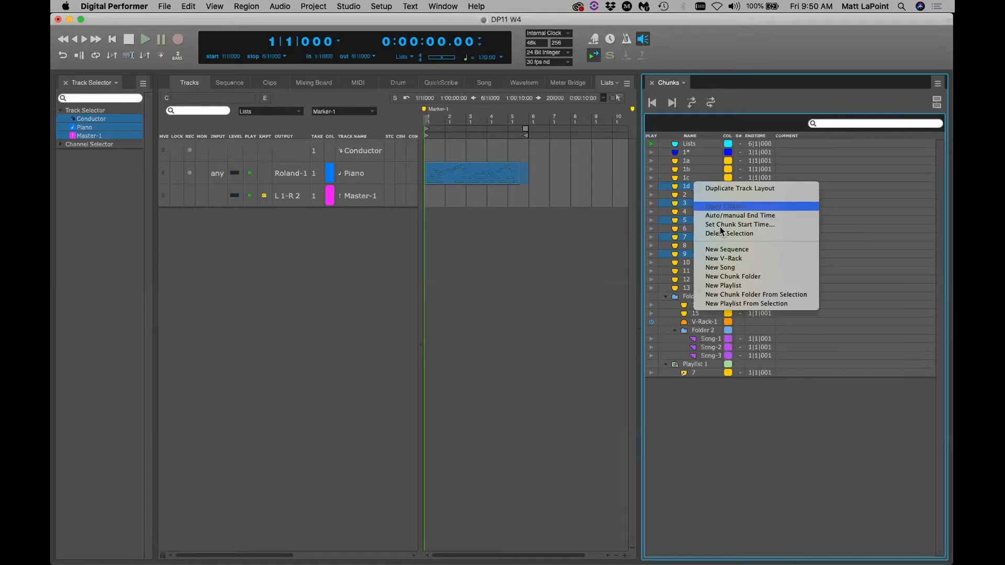
click(793, 304)
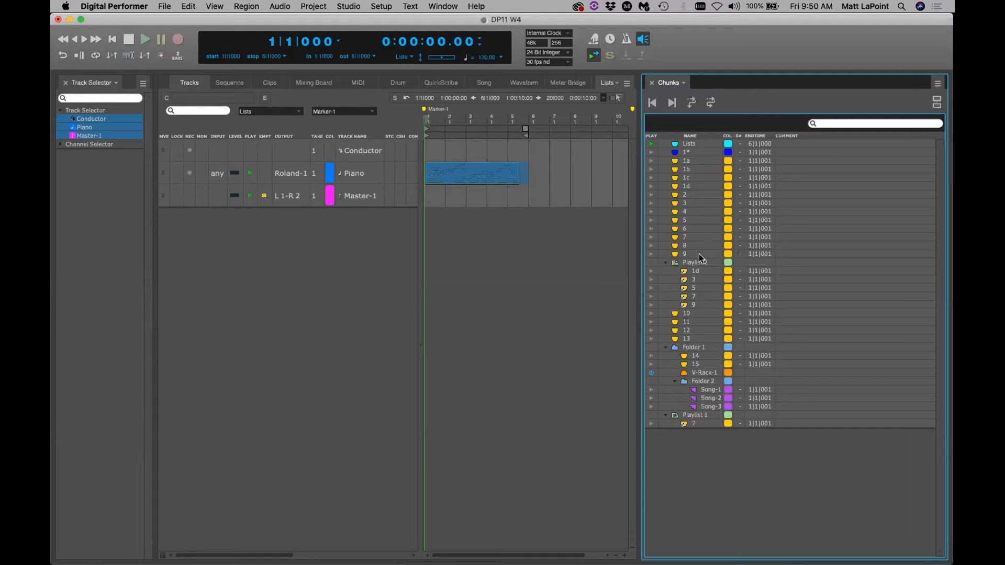
Open Playlist 2 in the lower pane, add chunk 4 placed just before chunk 9, then go back
click(938, 103)
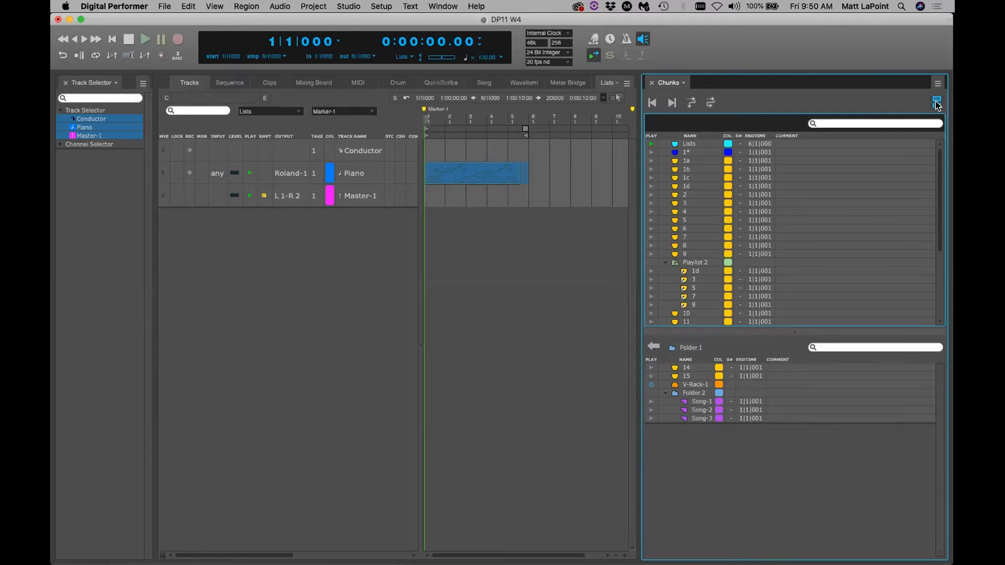
click(654, 346)
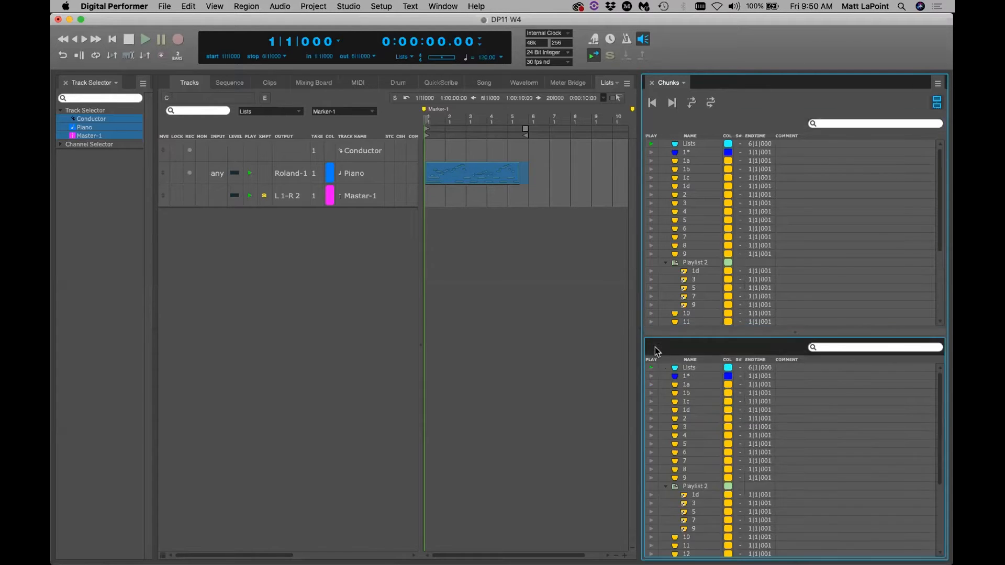
double_click(694, 484)
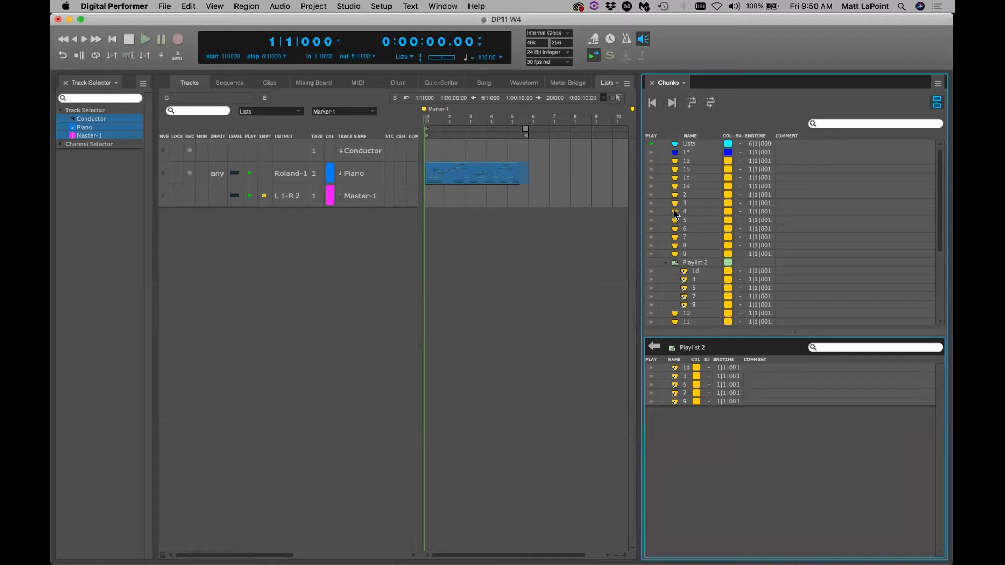
drag(676, 214, 732, 424)
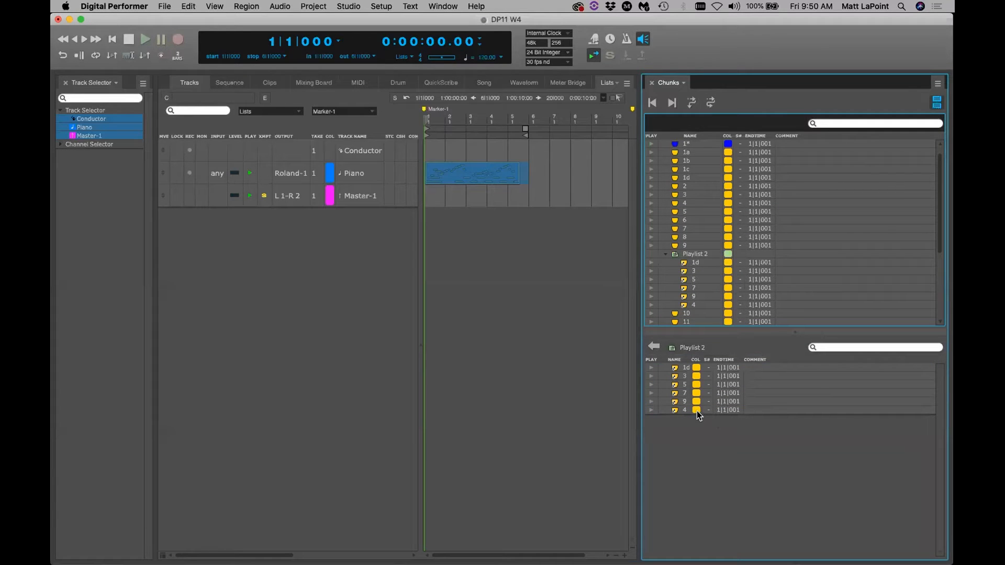
click(674, 404)
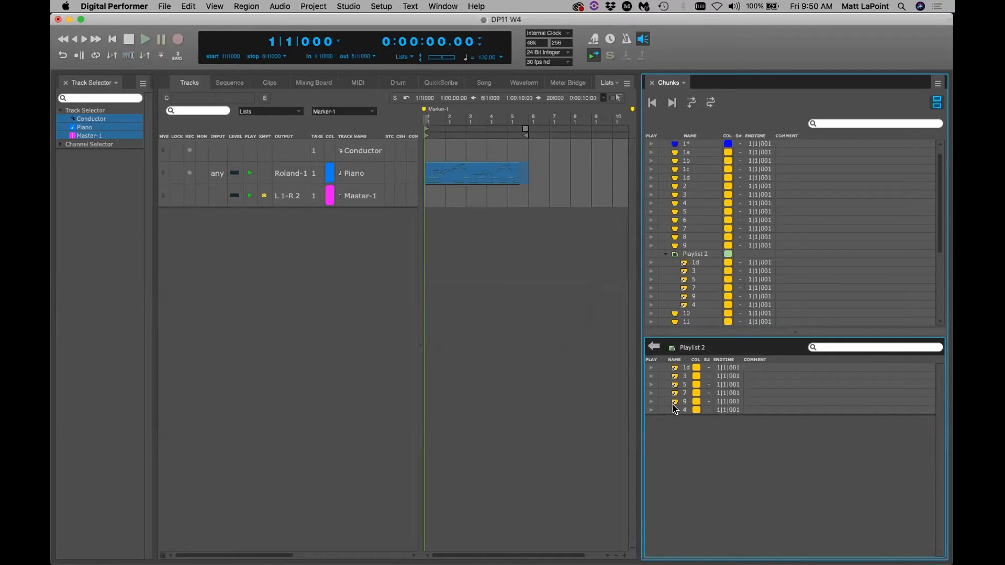
drag(671, 409, 674, 399)
click(651, 346)
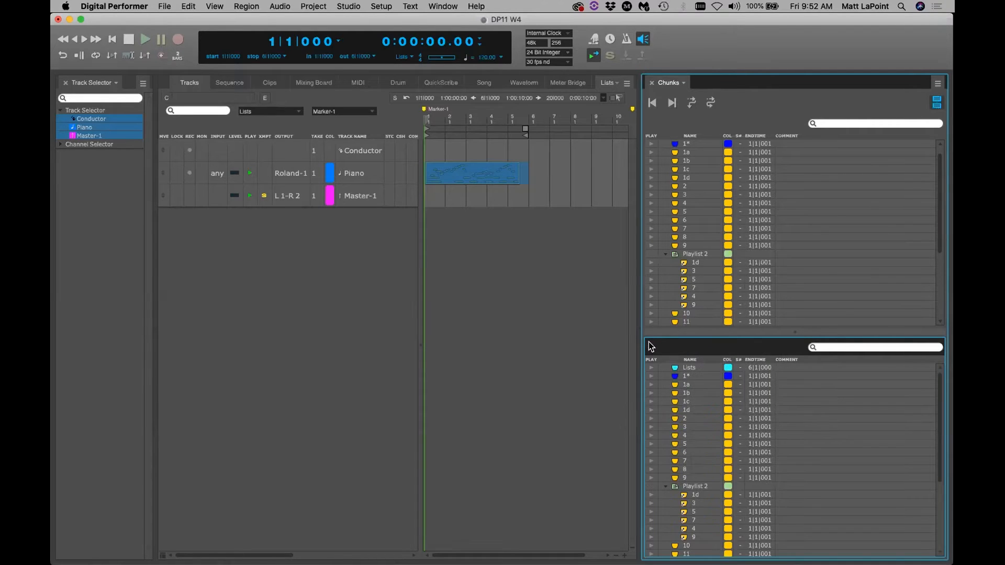
Merge the panes into one Chunks list and make chunk 1d in Playlist 2 the current chunk
click(937, 101)
click(794, 522)
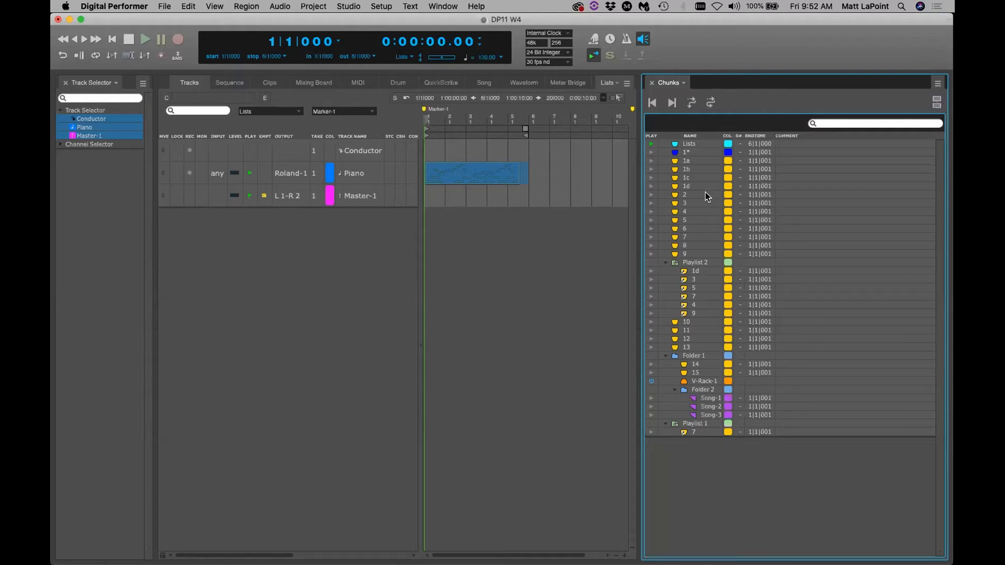
click(652, 271)
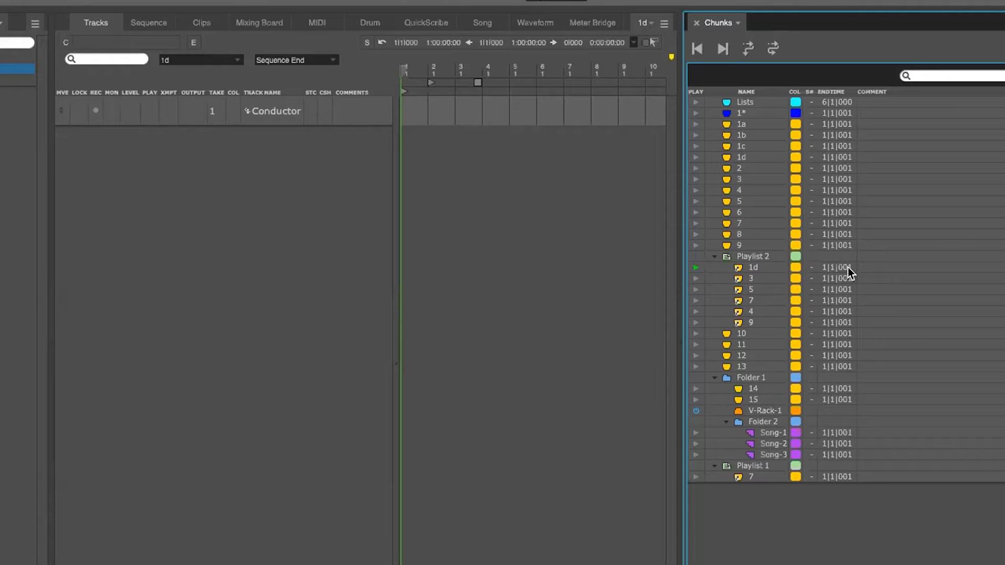
Enable Cue Chunks, advance to chunk 3 in Playlist 2, then switch chunks to loop mode
click(749, 50)
key(super+])
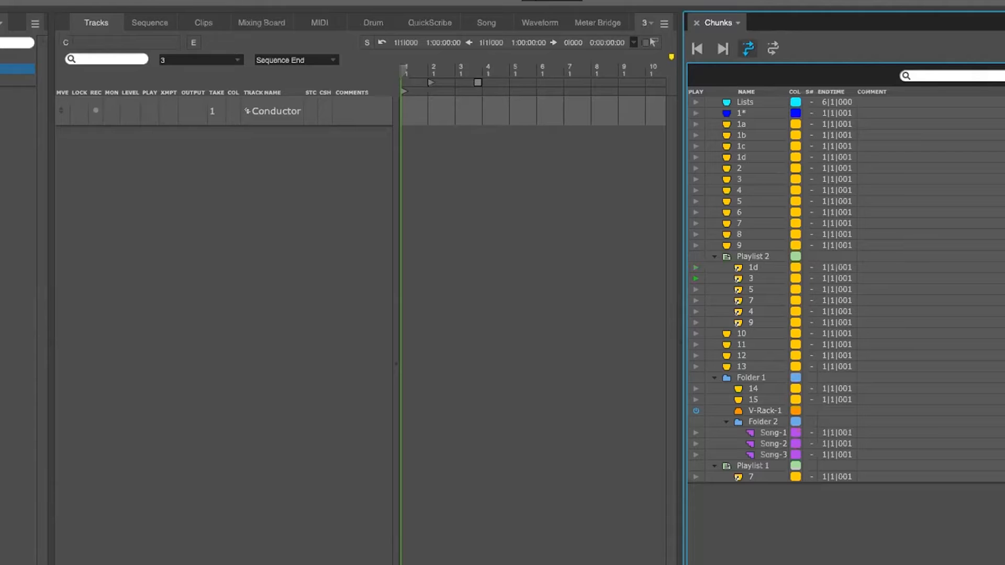
click(777, 49)
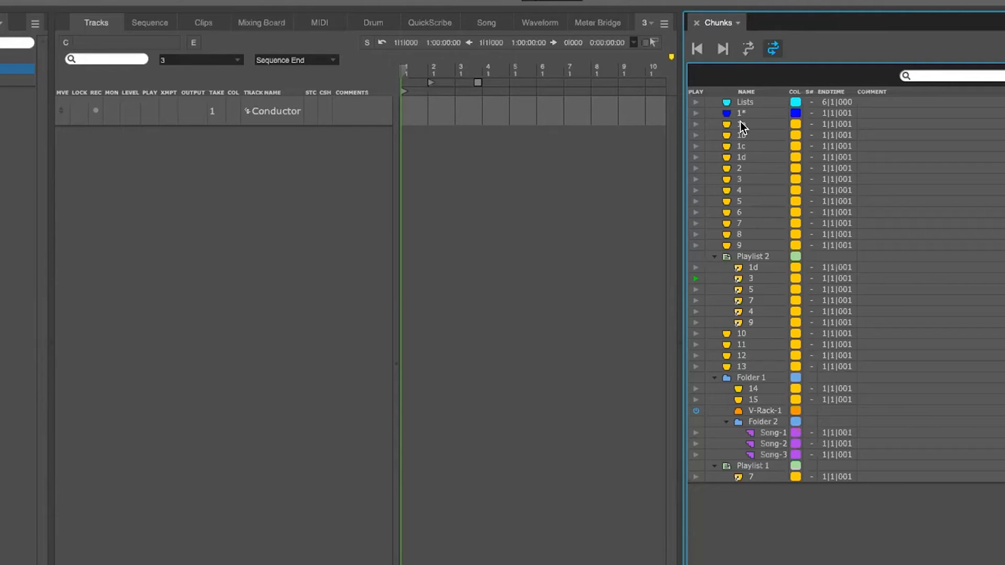
Group chunks 1a–1d and 2 into new Folder 3, then step the current chunk from 1a to 2
drag(742, 125, 744, 161)
right_click(743, 155)
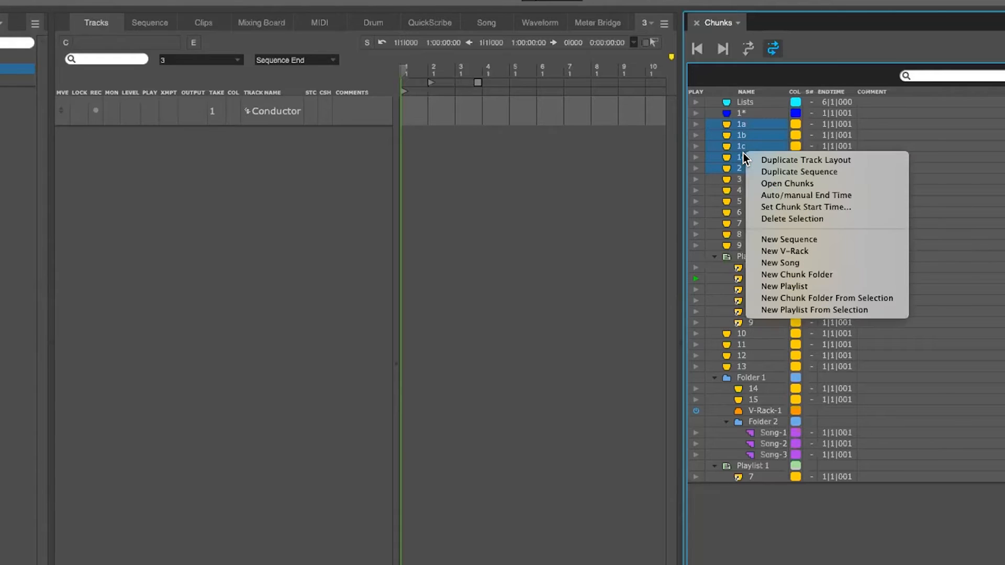
click(816, 297)
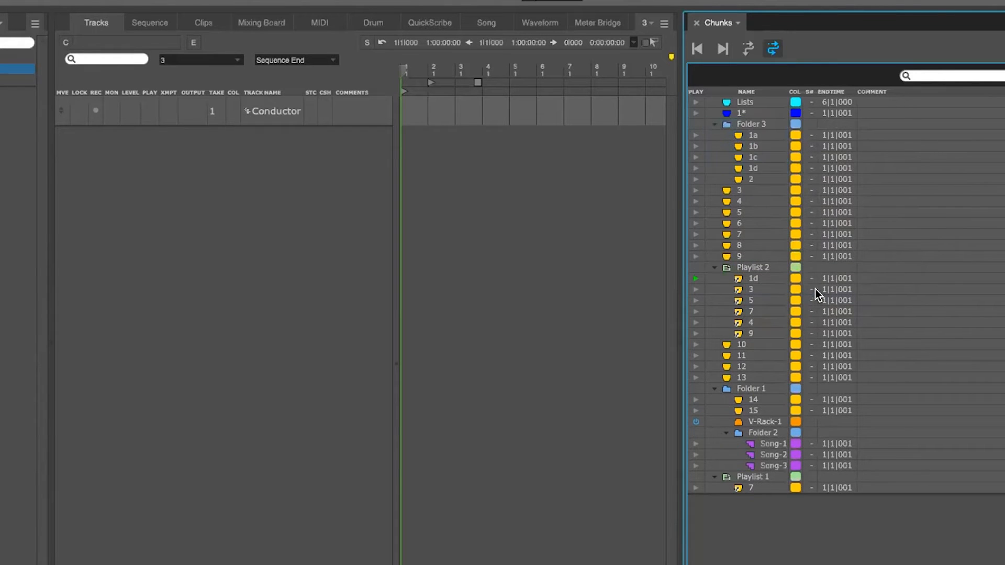
click(696, 137)
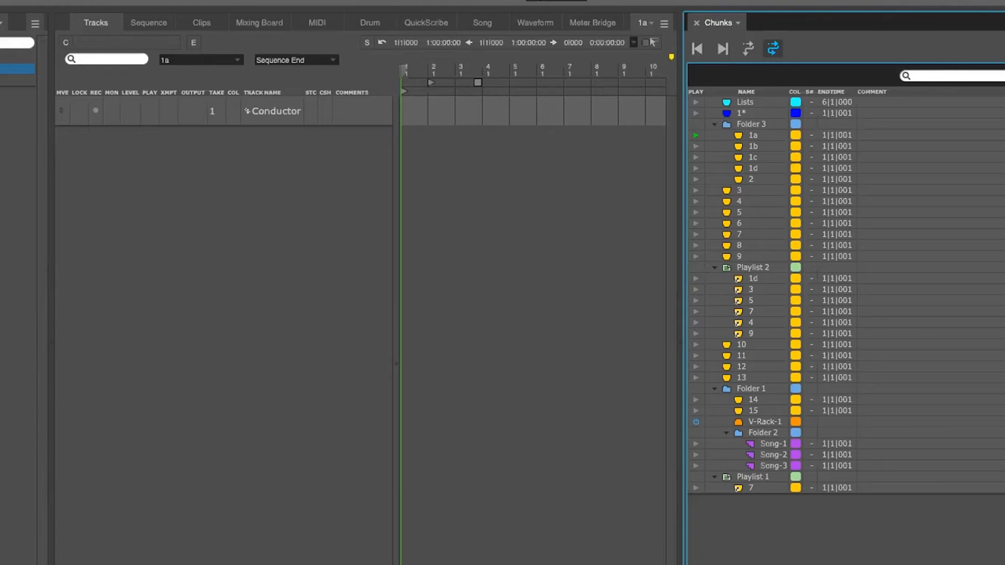
key(bracketright)
key(bracketright)
key(bracketright)
key(bracketright)
key(bracketright)
key(bracketright)
key(bracketright)
key(bracketright)
key(bracketright)
key(bracketright)
key(bracketright)
key(bracketright)
key(bracketright)
key(bracketright)
key(bracketright)
key(bracketright)
key(bracketright)
key(bracketright)
key(bracketright)
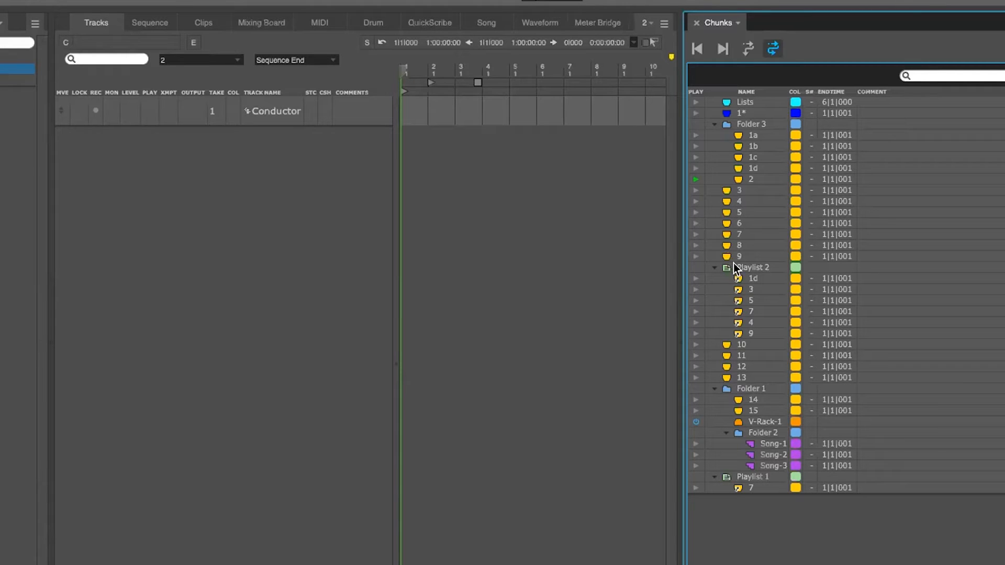
Open Song-1 and place chunks 3, 7 and 9 staggered at the start of its timeline
double_click(767, 443)
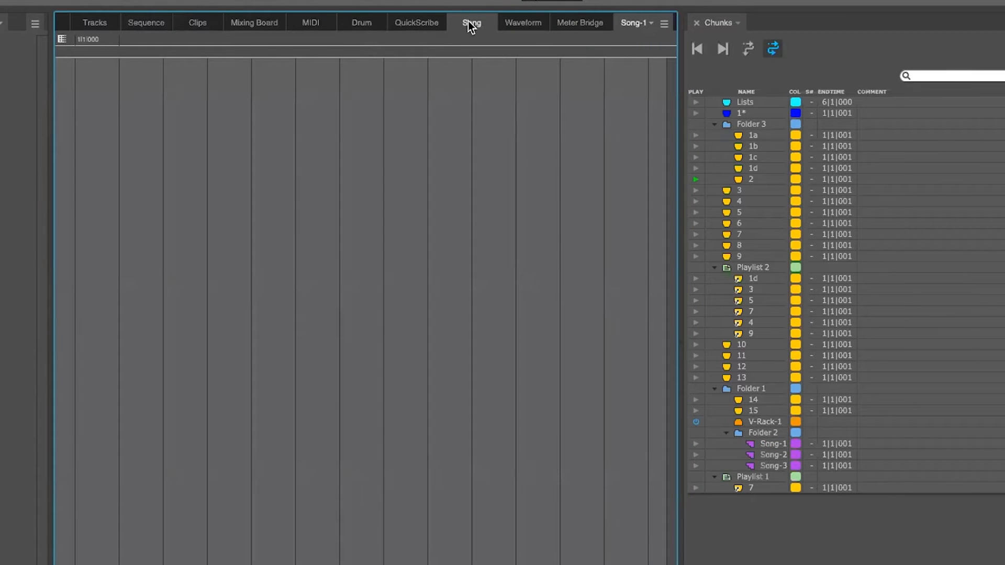
click(727, 190)
drag(143, 195, 141, 196)
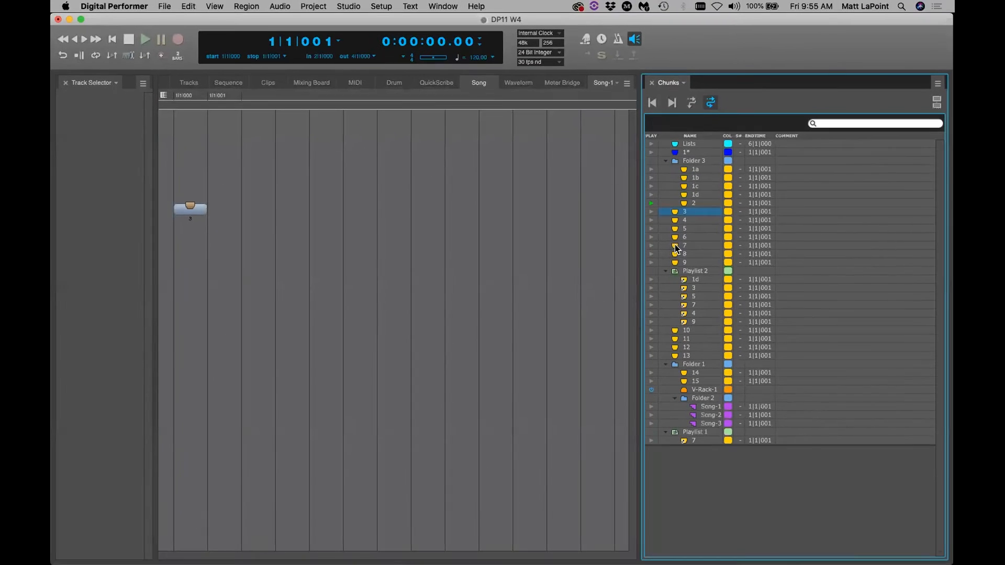
drag(726, 235, 229, 230)
drag(636, 264, 262, 236)
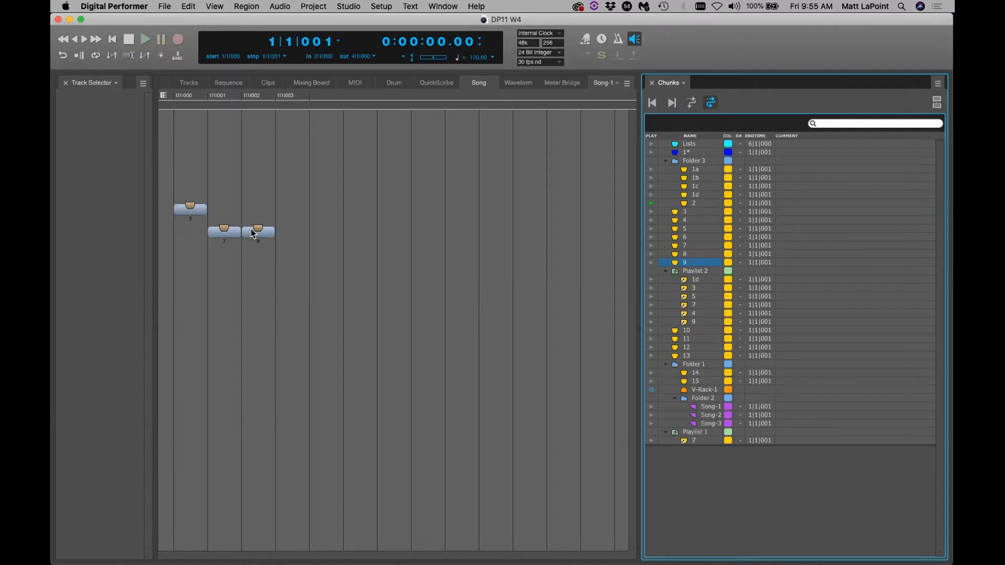
Option-drag a copy of chunk 3 to 1|1|002, stacked above chunk 9
click(204, 209)
drag(206, 208, 259, 208)
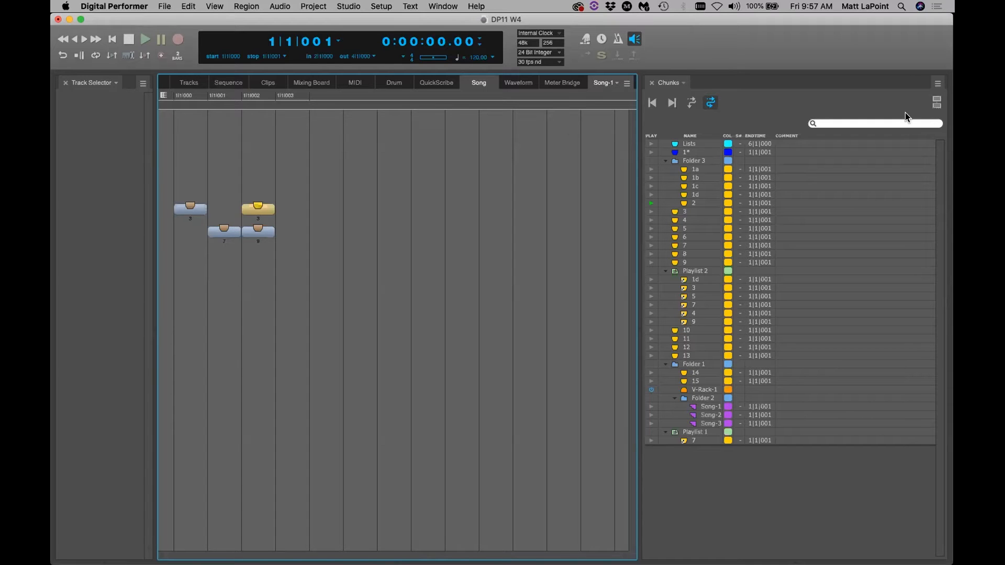
Split the Chunks list into two panes showing all chunks, then show the Tracks window for chunk 2
click(933, 100)
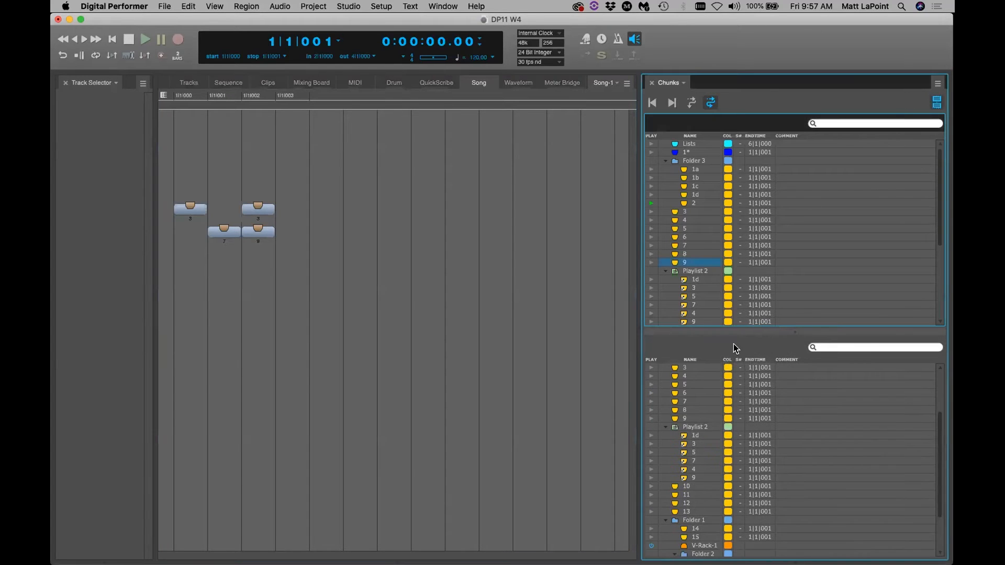
double_click(692, 428)
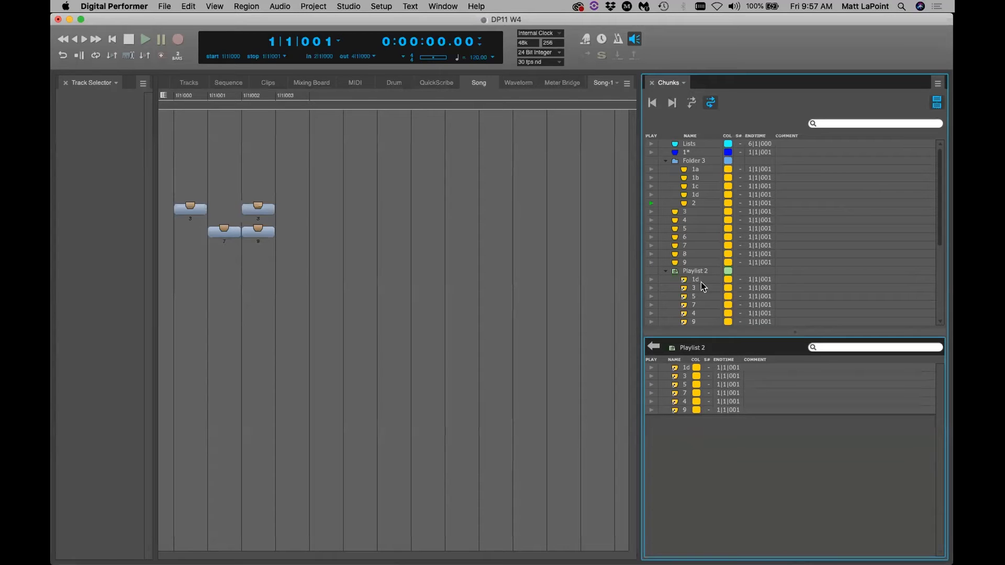
click(651, 347)
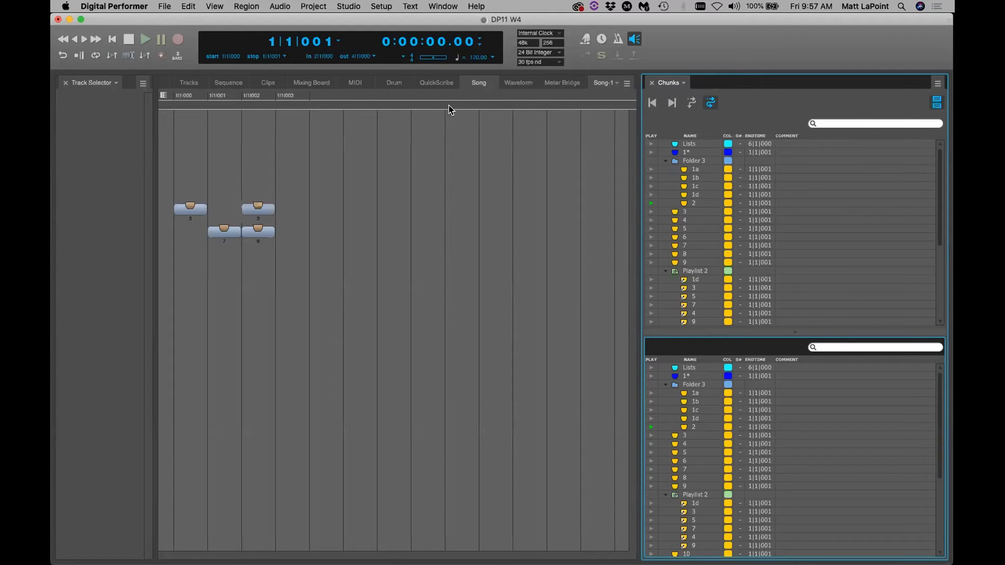
click(195, 82)
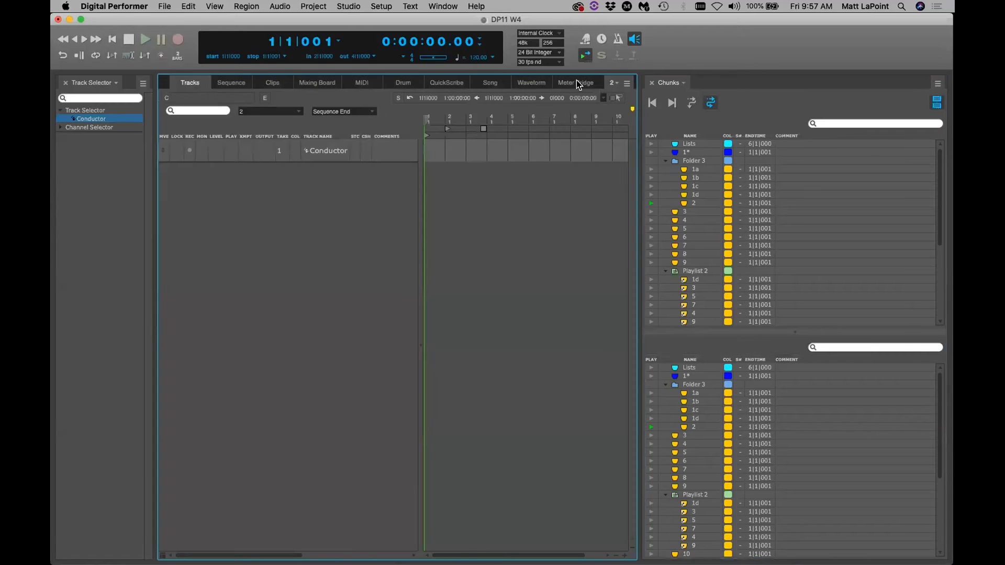
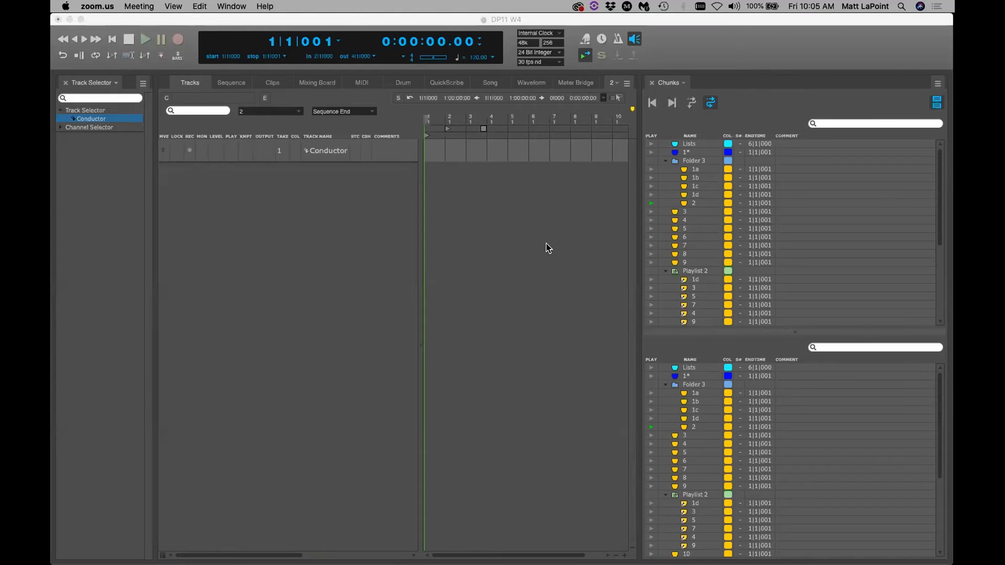
Return the Chunks list to a single pane and make chunk 1* the current sequence
click(933, 103)
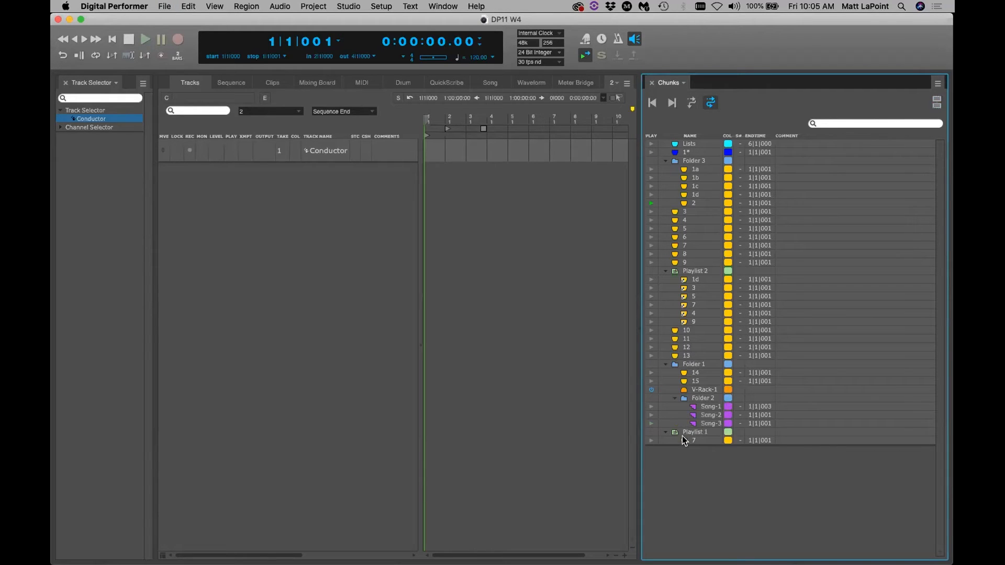
click(686, 465)
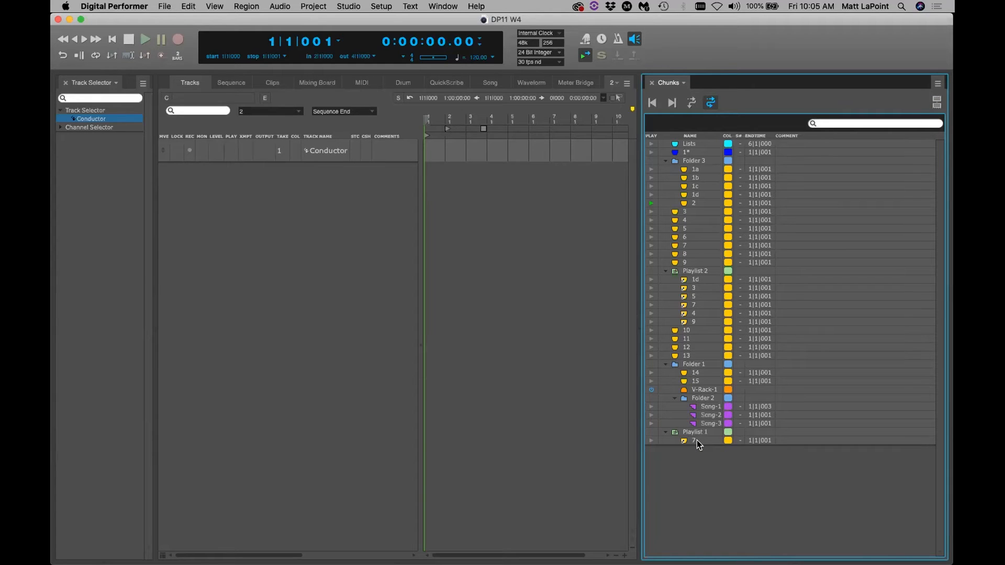
click(649, 152)
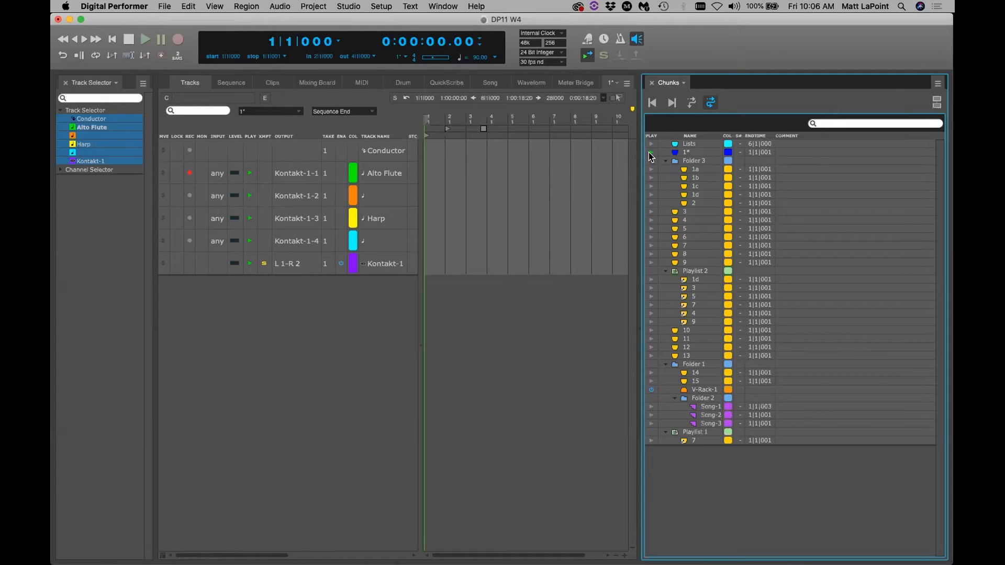
Confirm chunk 1* is active, close the Chunks sidebar, and open the Kontakt-1 instrument window
click(650, 152)
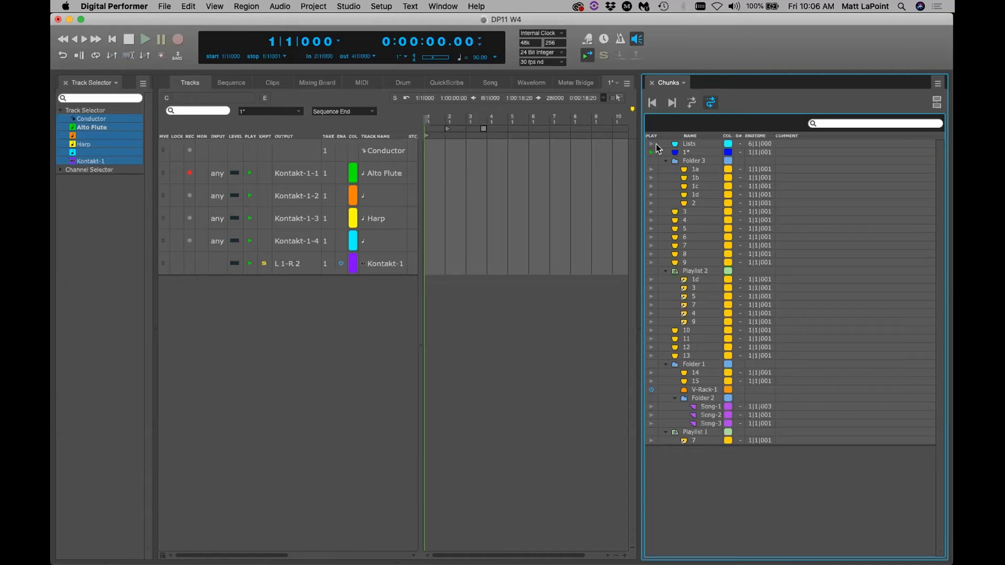
click(652, 83)
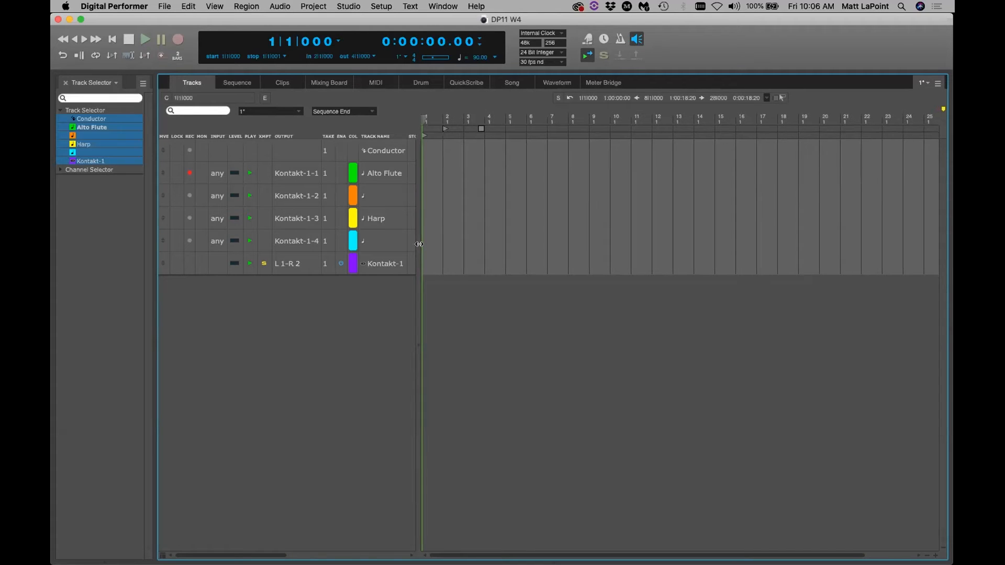
double_click(387, 264)
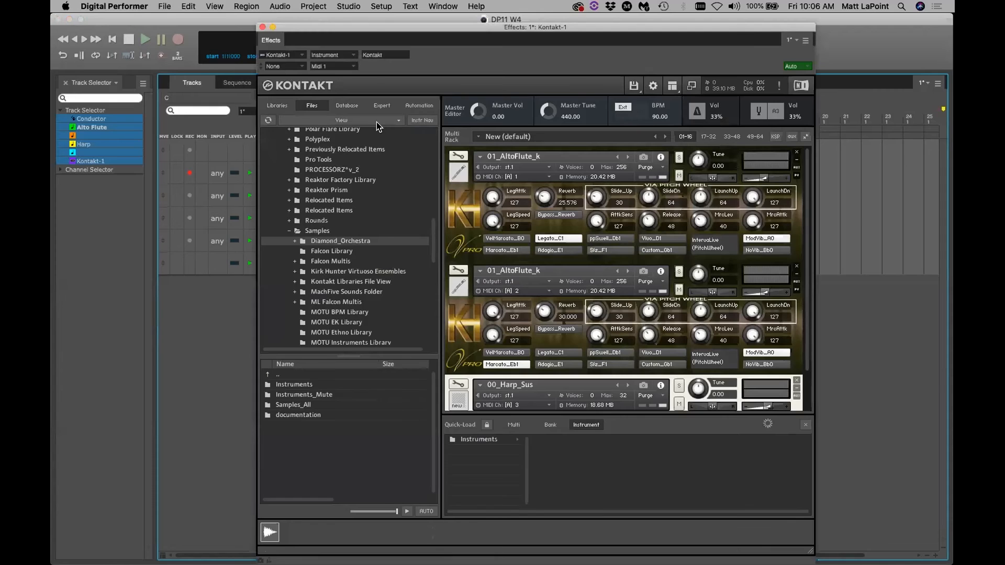
Reposition the Kontakt window, scroll its instrument rack, then close it and deselect Kontakt-1
drag(374, 30, 341, 49)
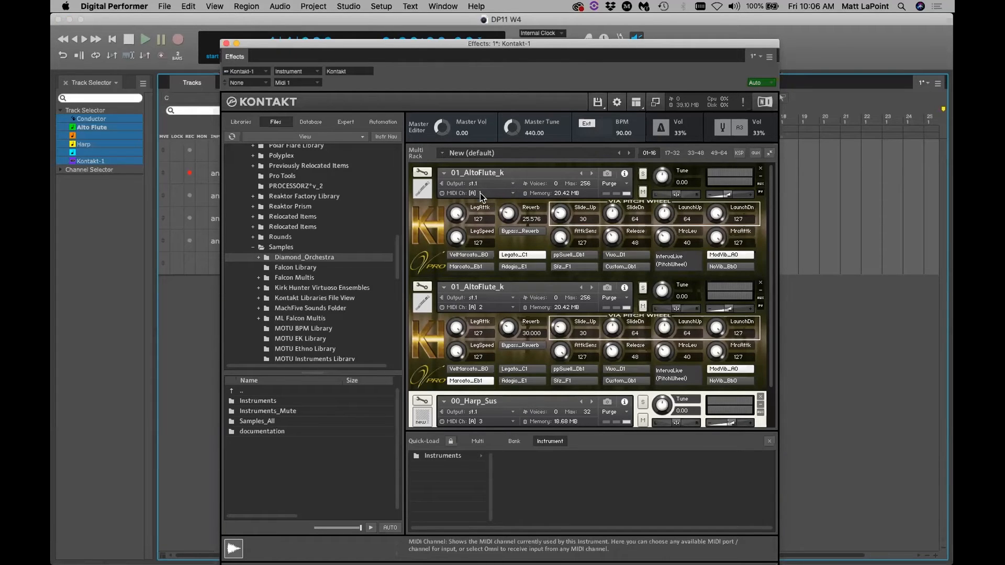
scroll(494, 398, down, 1)
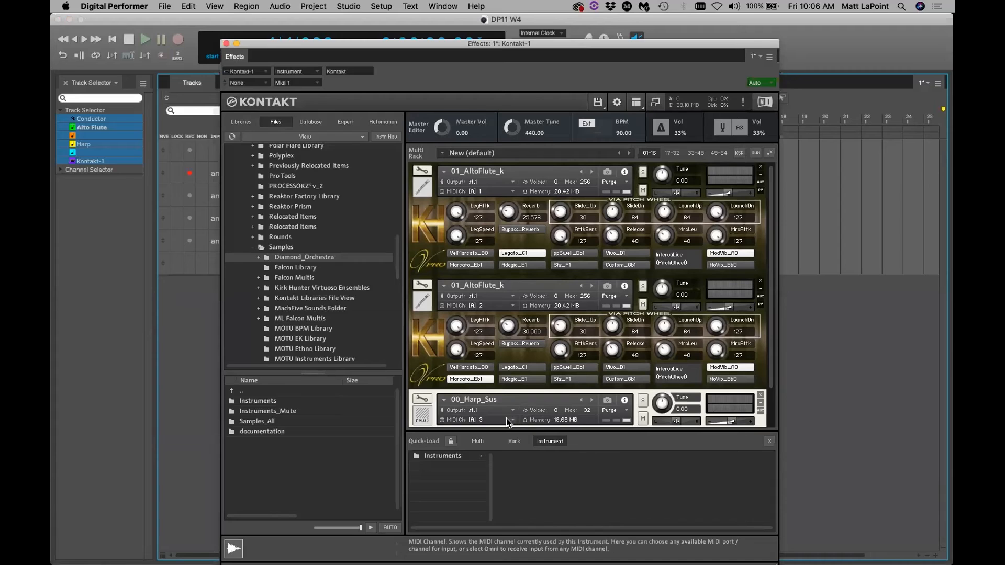
click(227, 43)
click(305, 303)
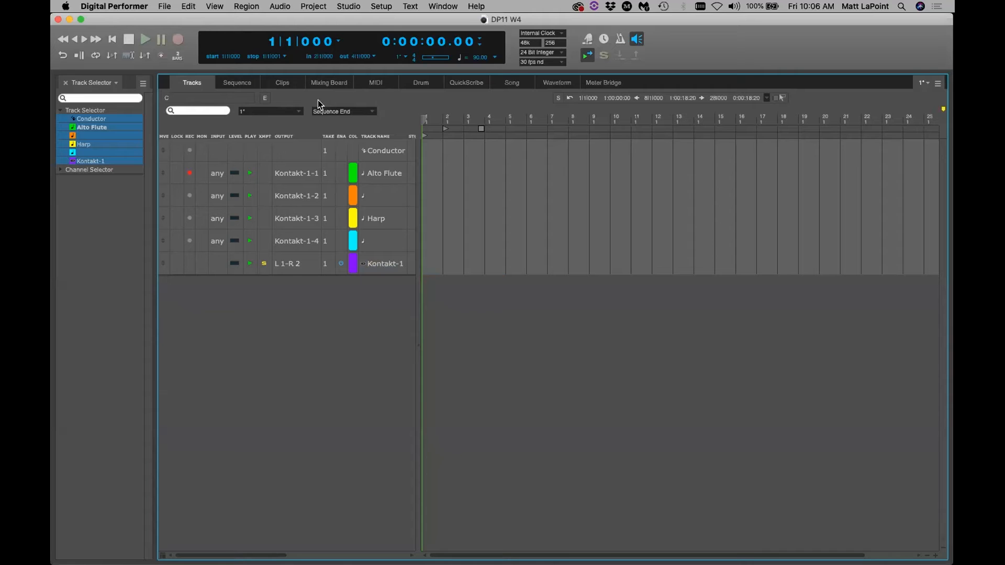
Open the Alto Flute MIDI editor and look through the Track Selector's Hide Tracks options
click(376, 83)
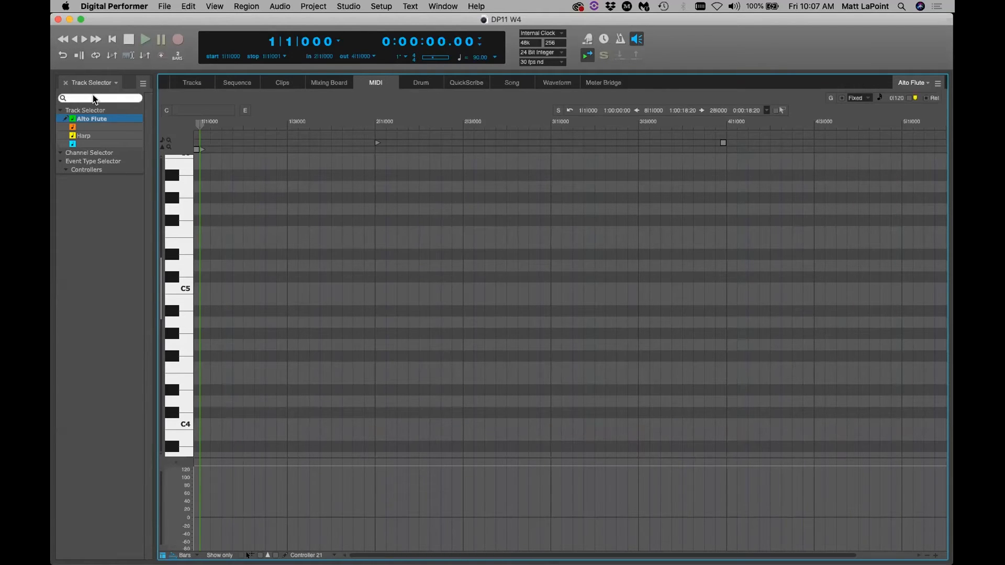
click(143, 83)
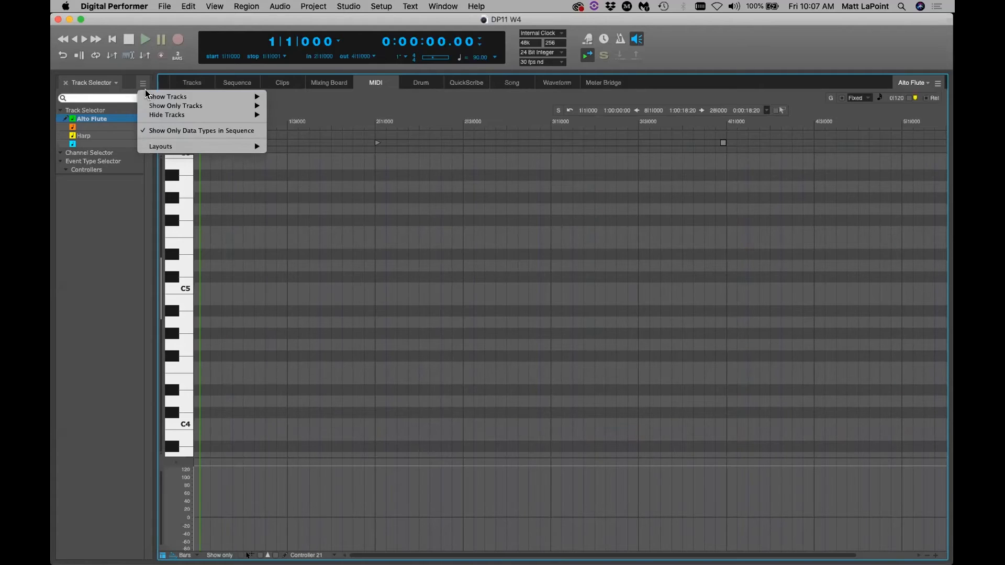
mouse_move(146, 96)
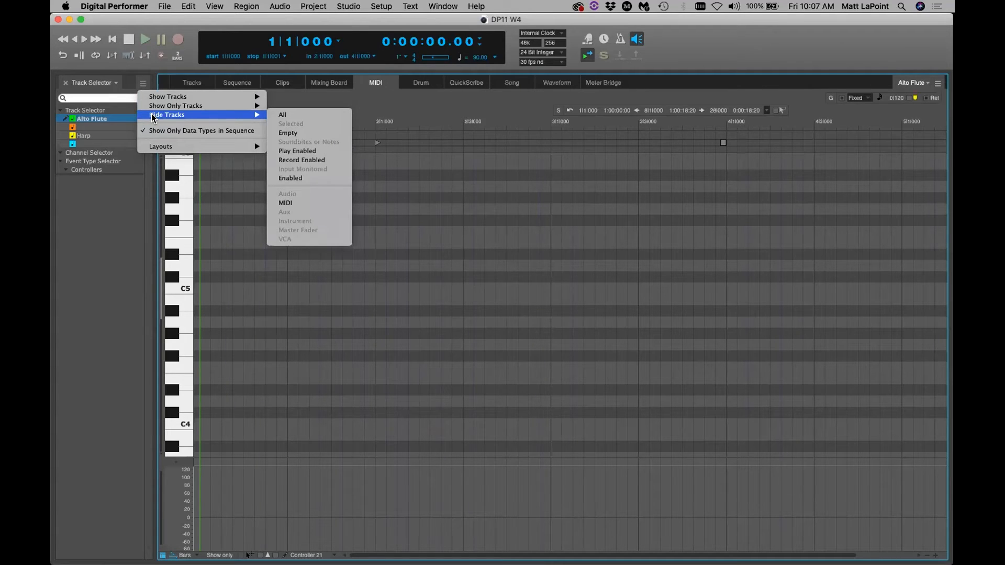
click(118, 206)
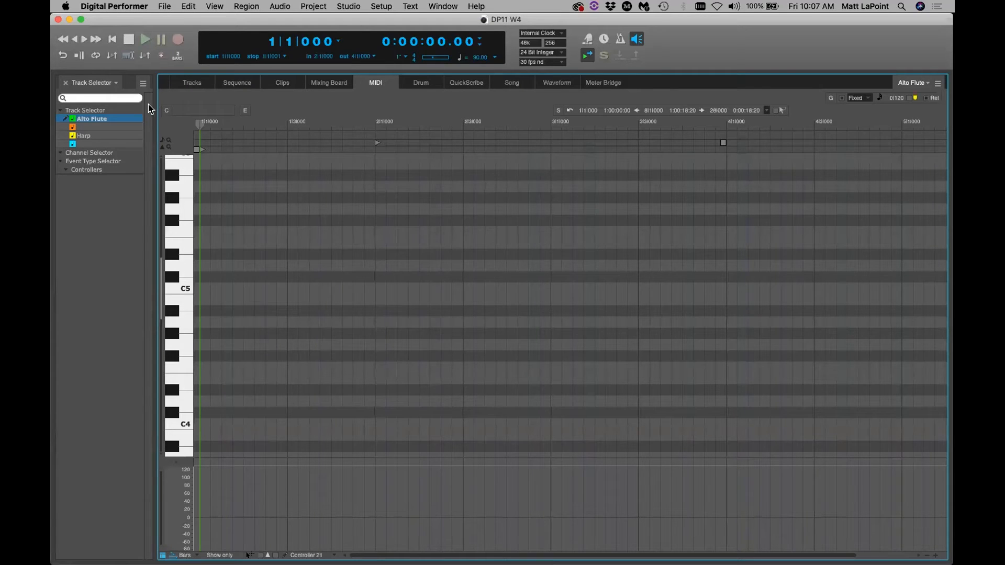
Check the Layouts options, then turn off Show Only Data Types in Sequence
click(143, 83)
mouse_move(161, 145)
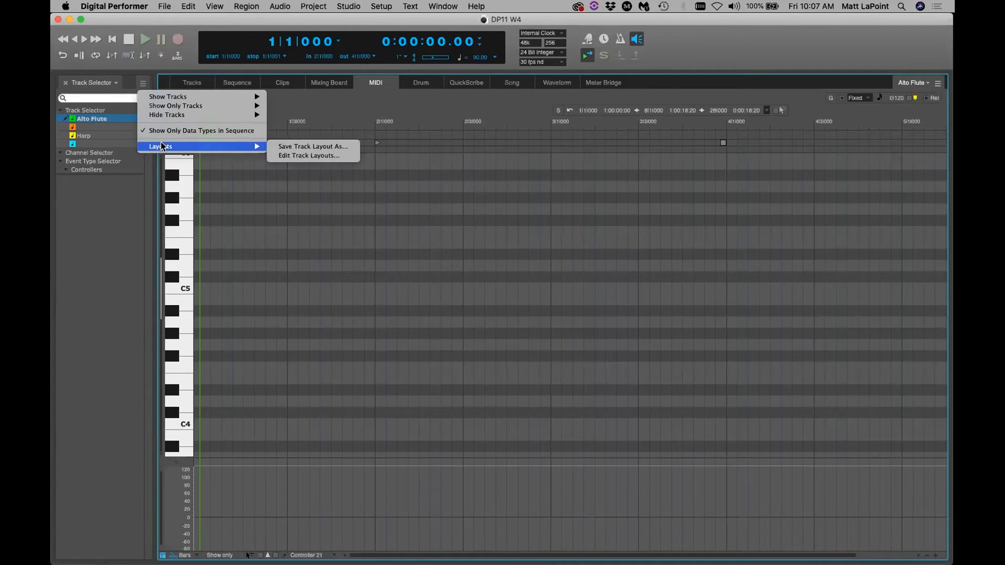
click(94, 202)
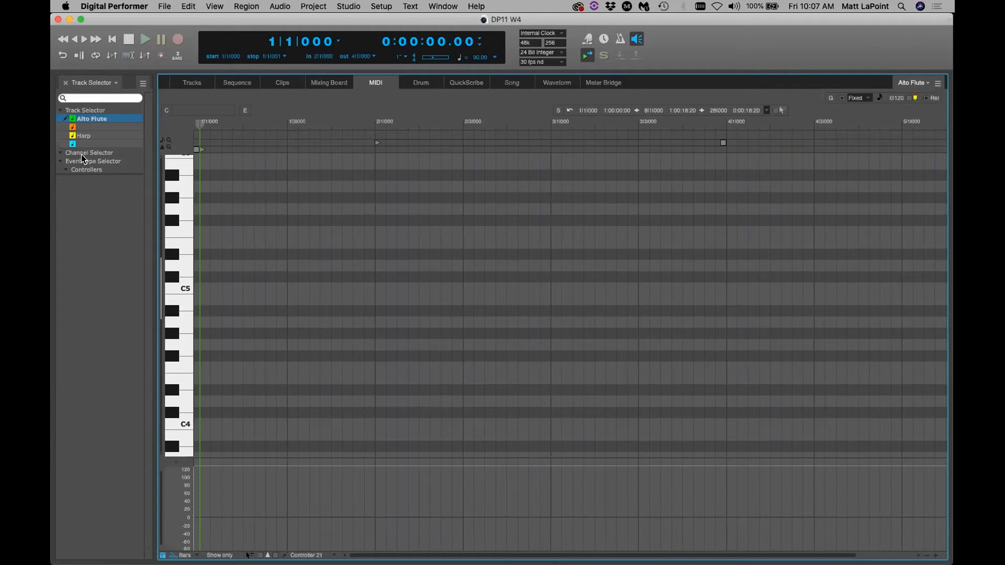
click(143, 84)
click(160, 130)
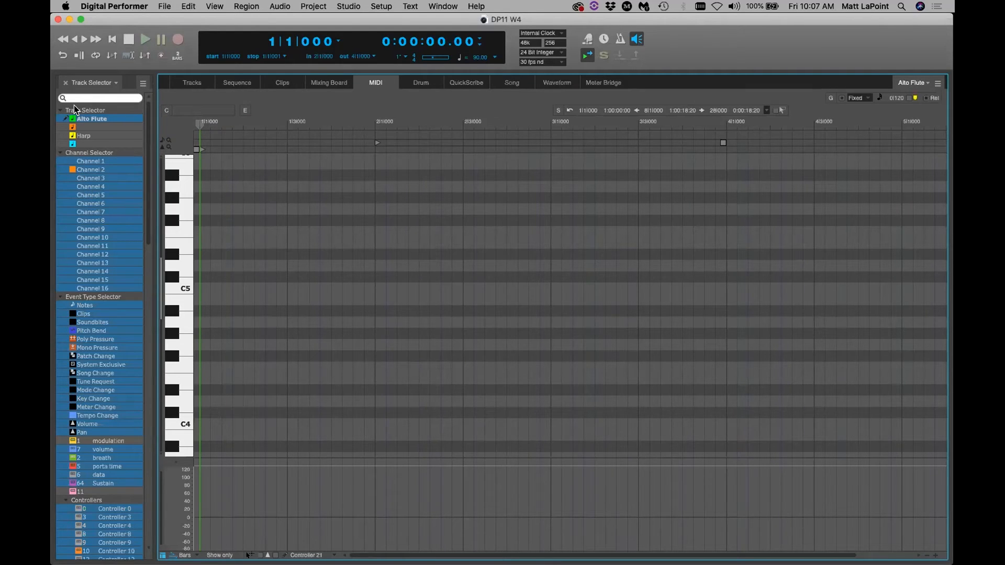
Select the orange track, then Alto Flute again, and switch back to the Tracks list
click(96, 128)
click(102, 120)
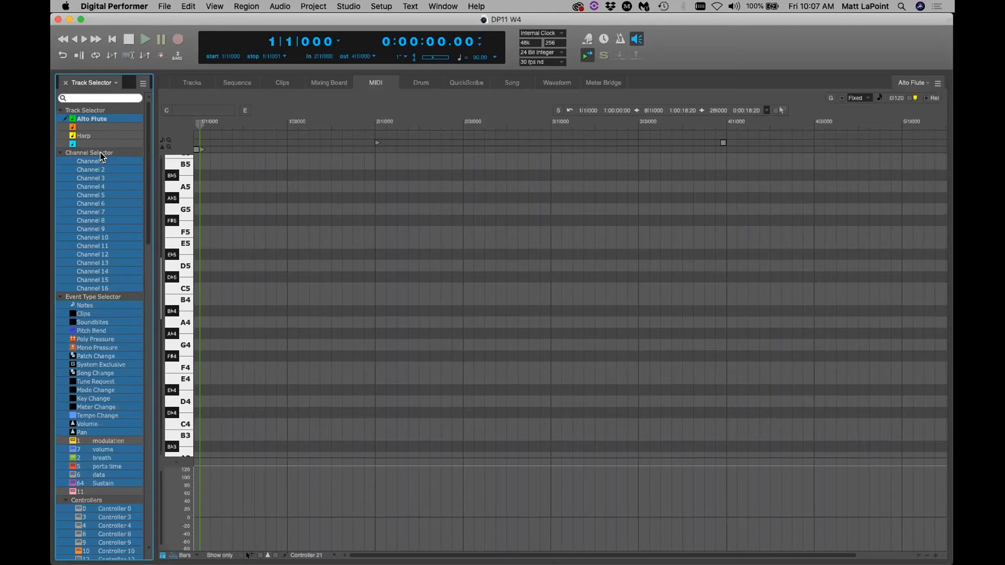
click(184, 81)
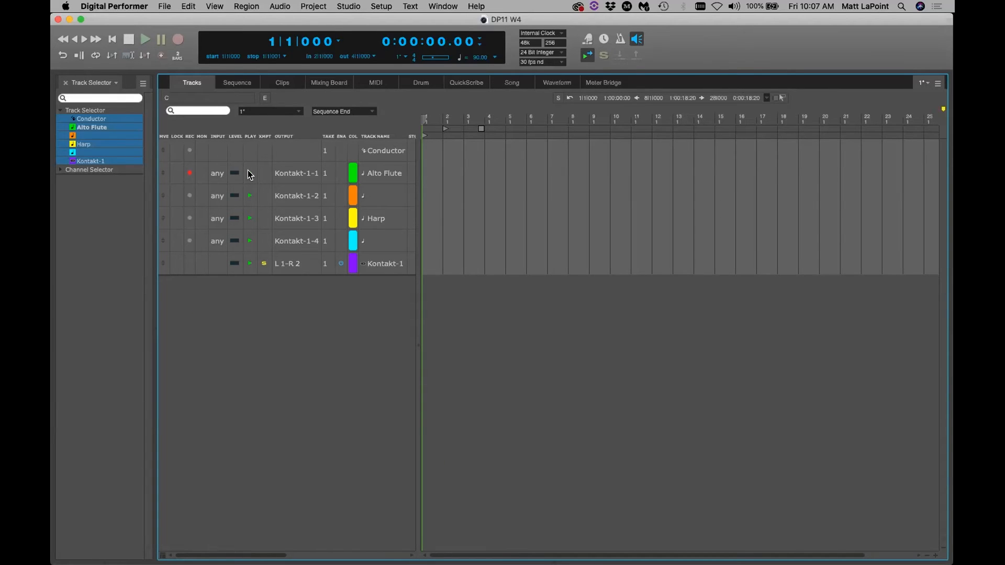
Leave Alto Flute's output on Kontakt-1-1, narrow the track list, save, and reopen the MIDI editor
click(300, 171)
mouse_move(328, 165)
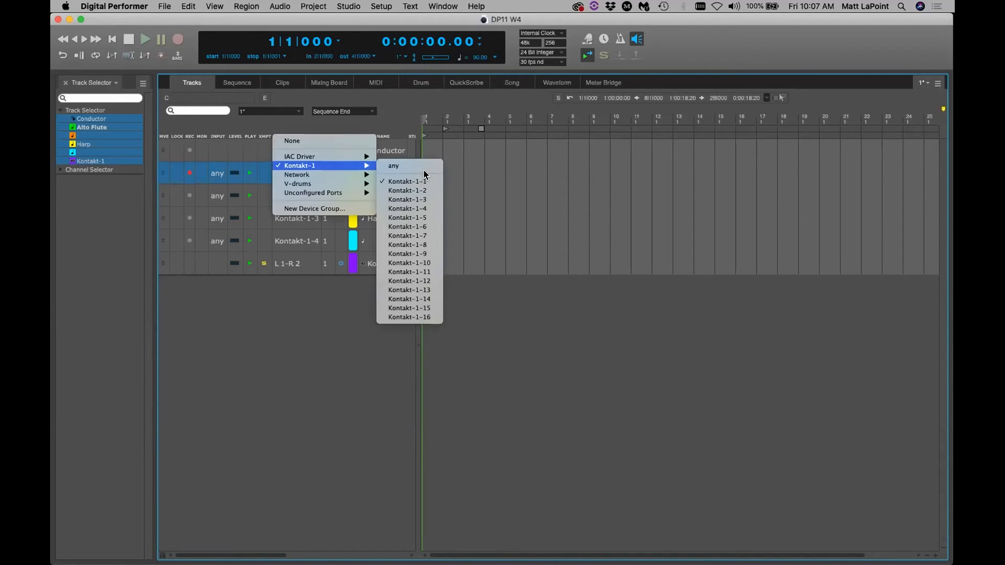
click(397, 101)
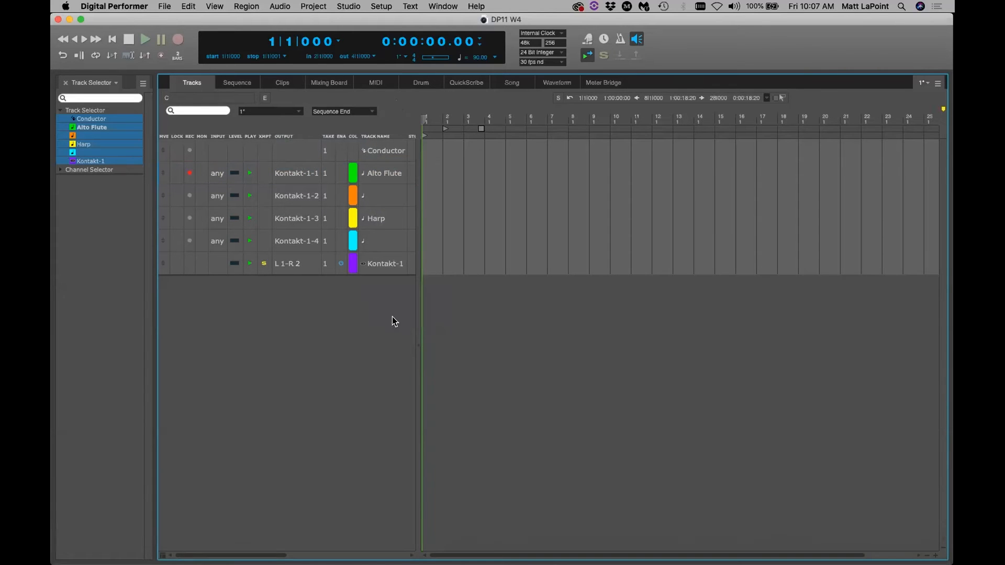
drag(417, 372, 409, 373)
key(super+s)
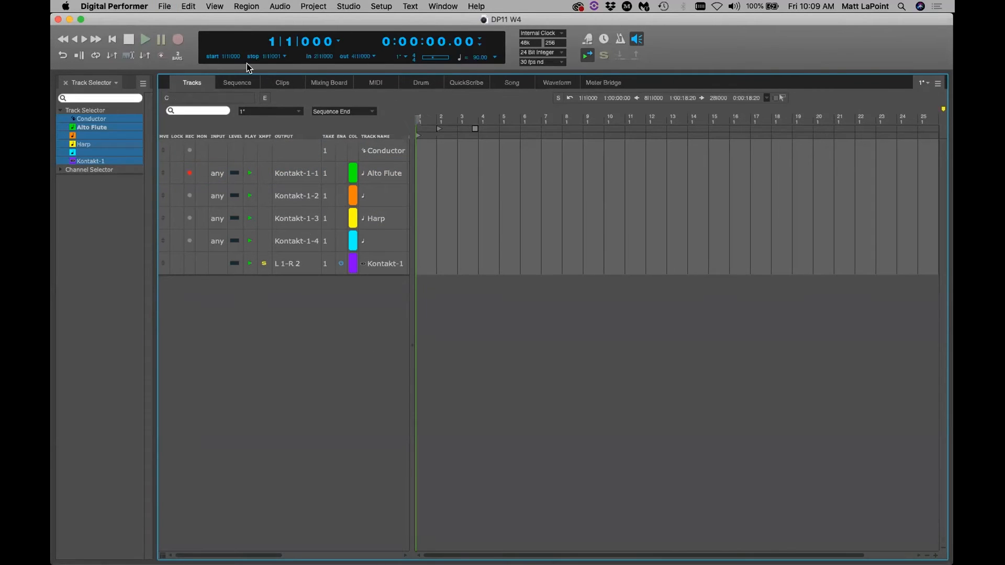
click(378, 85)
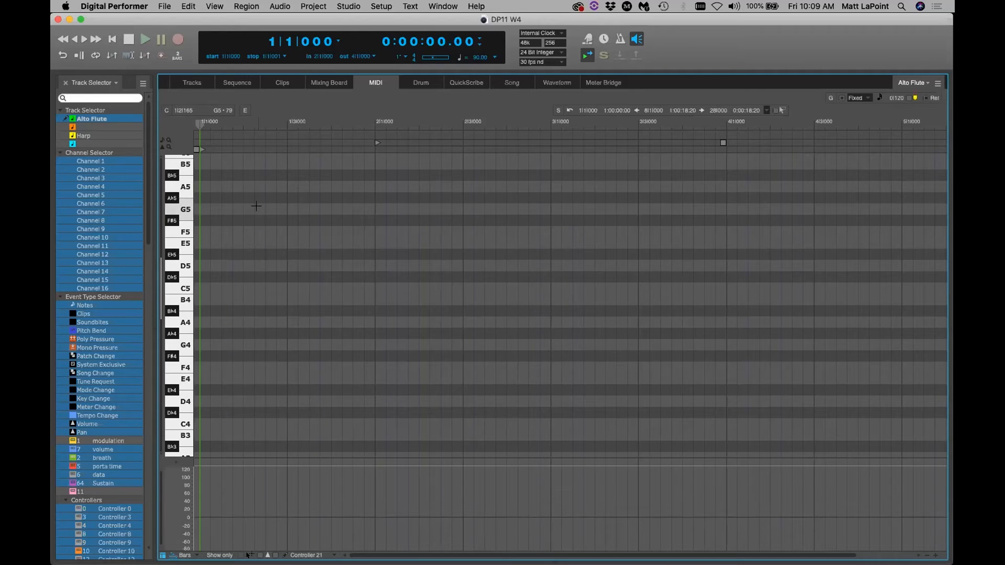
Draw an E5 note at 1|2|000 on the Alto Flute piano roll, then deselect it
click(263, 243)
click(280, 287)
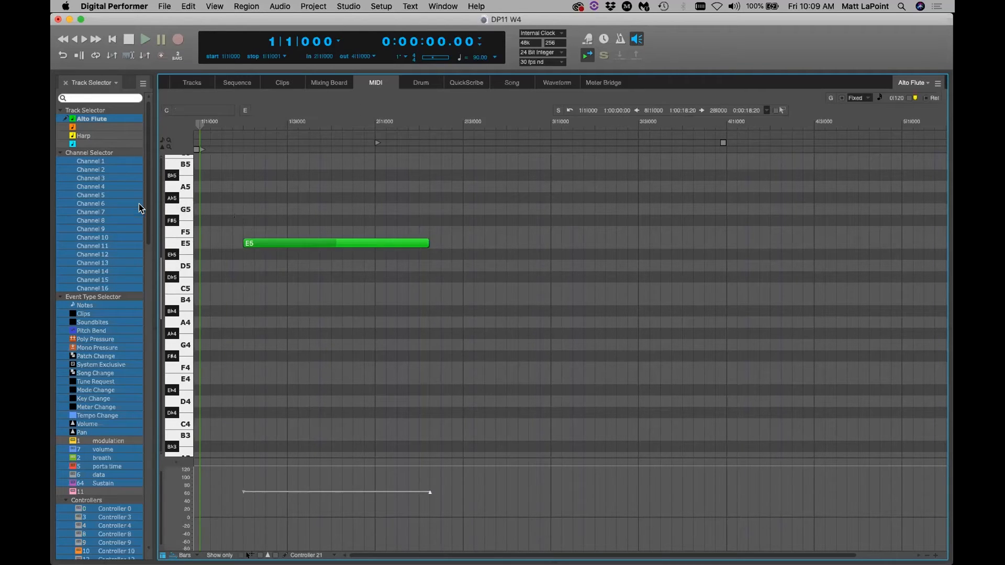
click(272, 242)
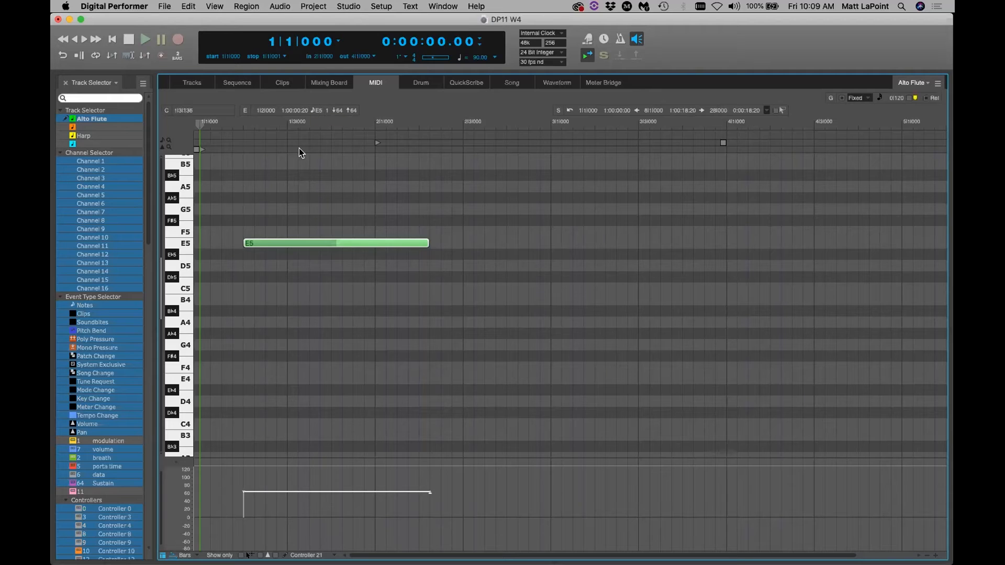
click(288, 217)
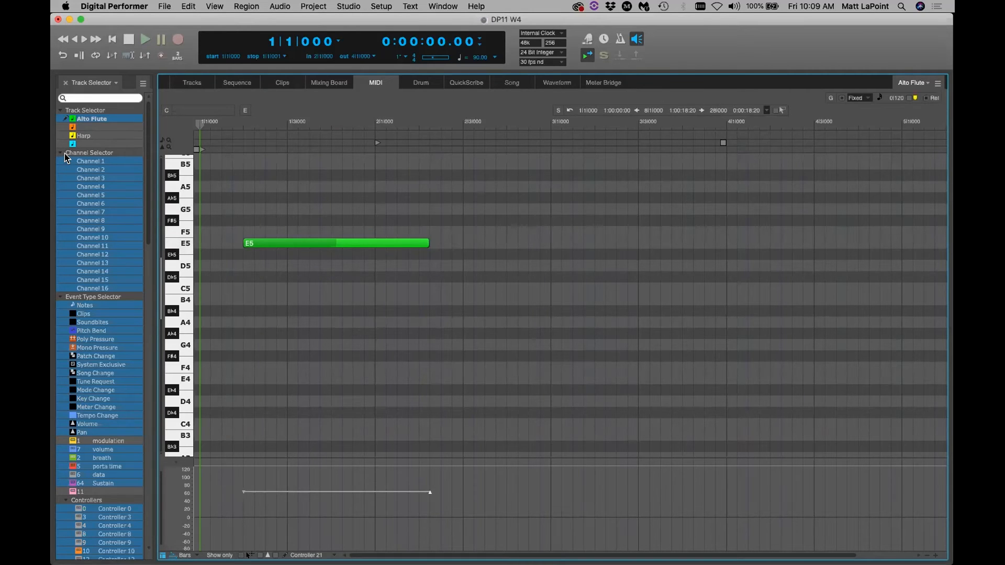
Hide MIDI channel 1 events and collapse the Channel Selector list
click(93, 160)
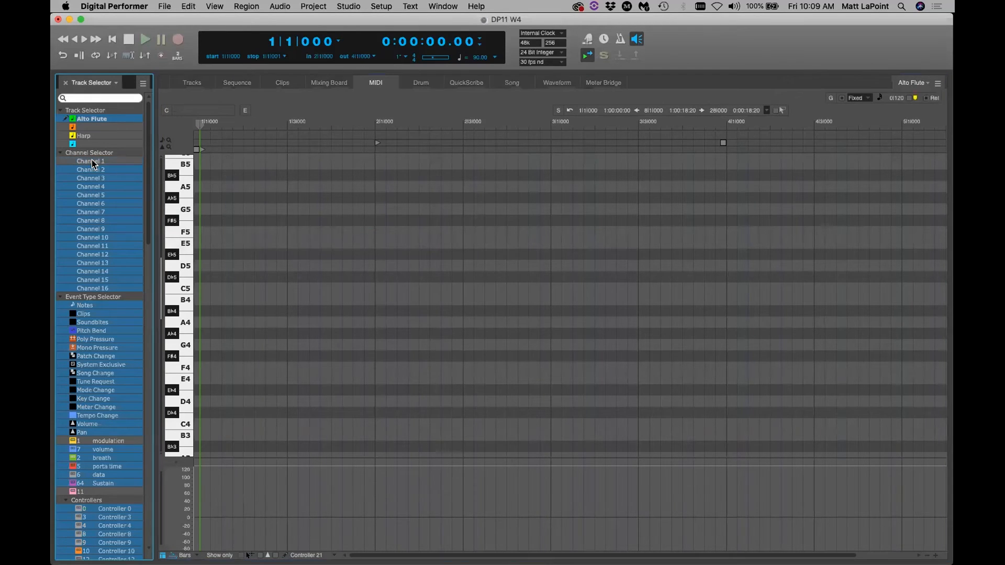
click(62, 153)
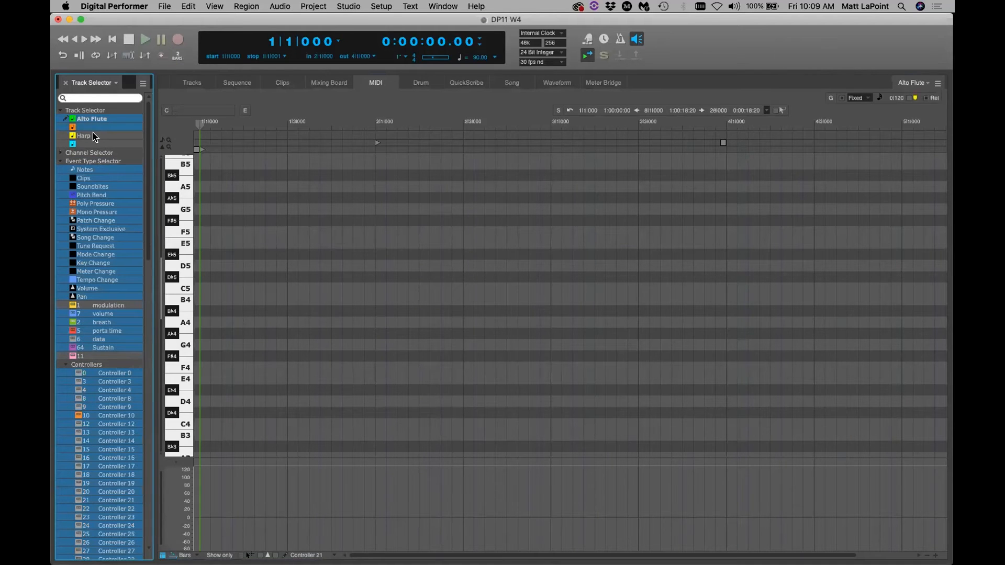
click(106, 118)
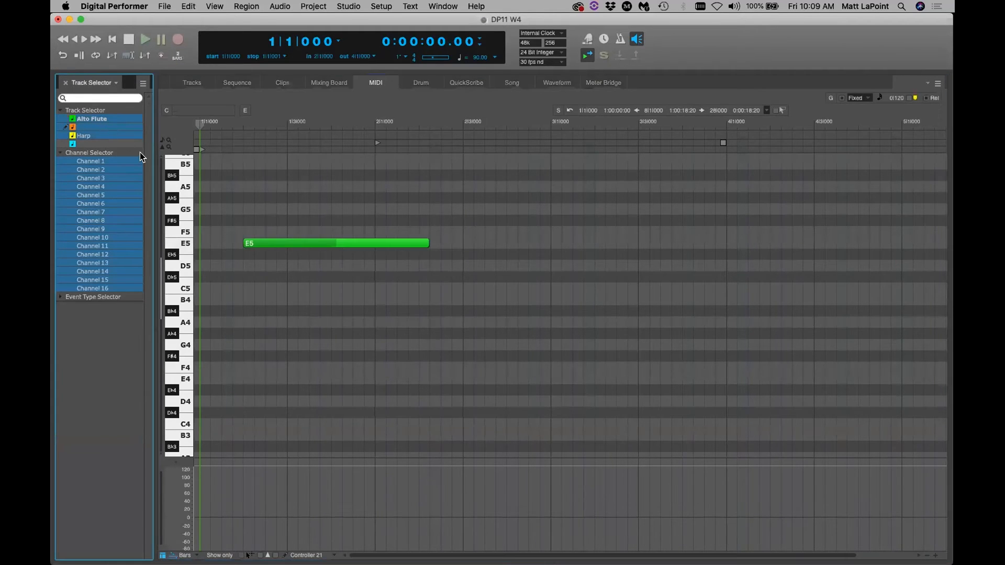
click(105, 162)
click(59, 152)
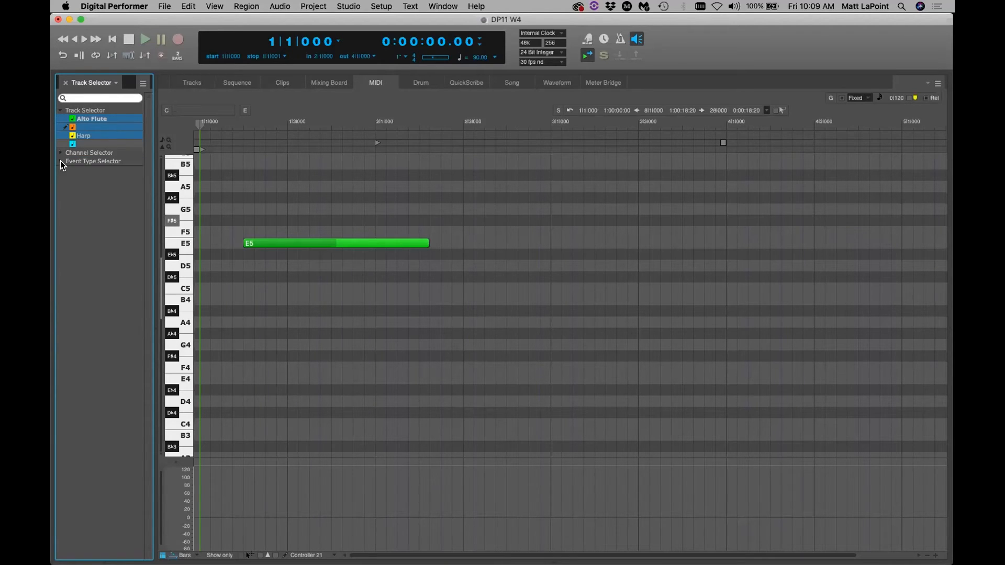
Expand the event type and Channels 1–16 lists, then open Controllers and scroll through them
click(61, 162)
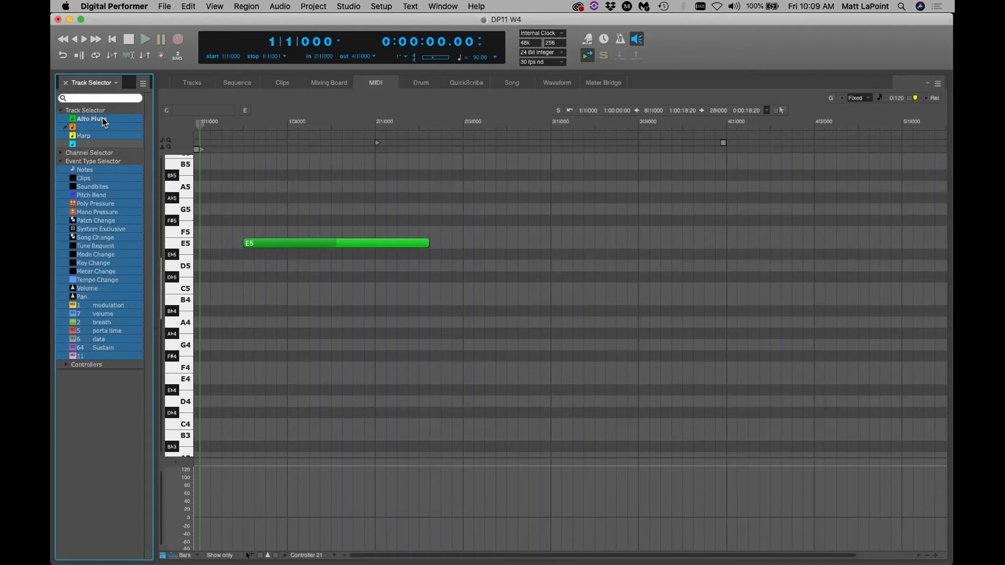
click(59, 153)
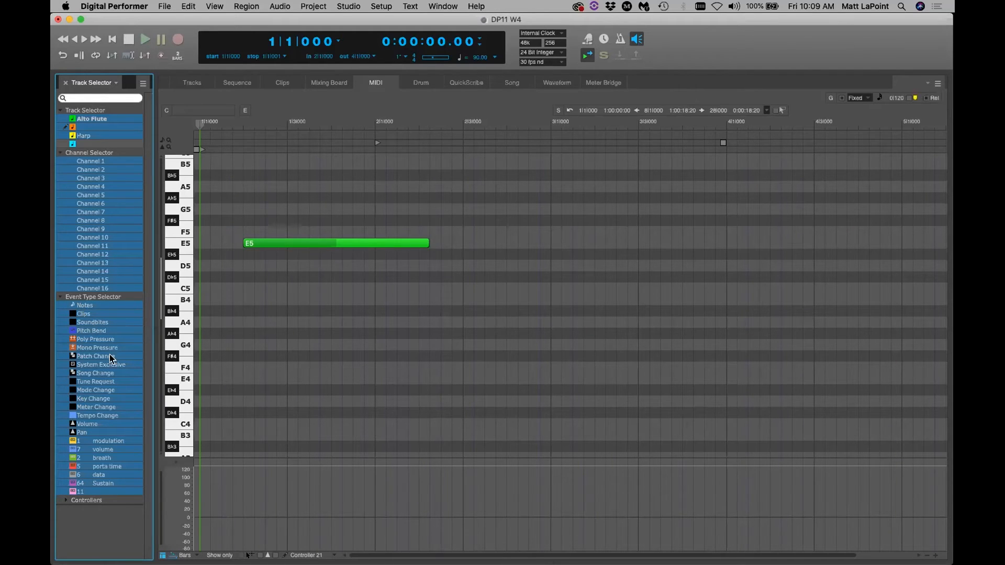
click(65, 500)
scroll(108, 451, down, 10)
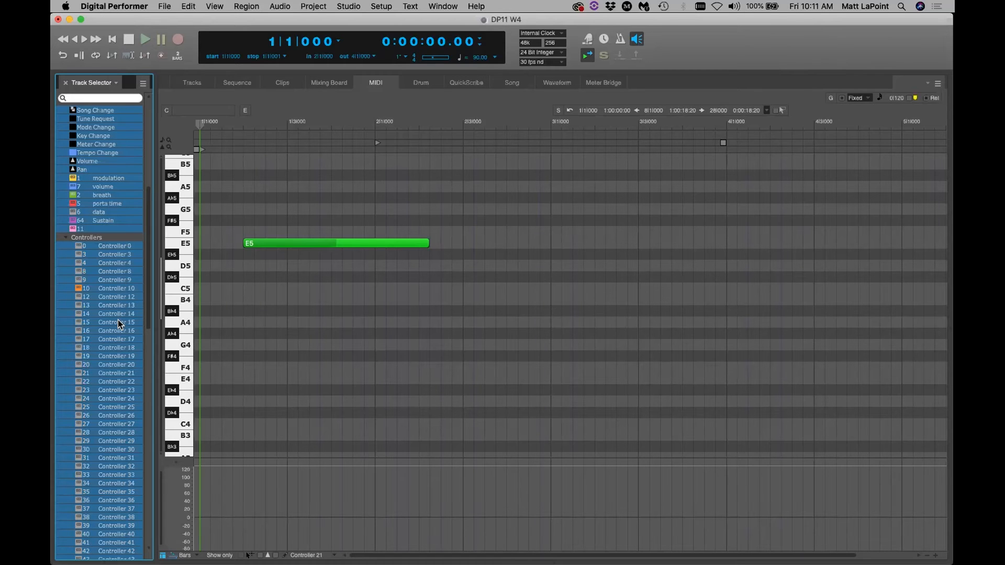
scroll(117, 325, down, 10)
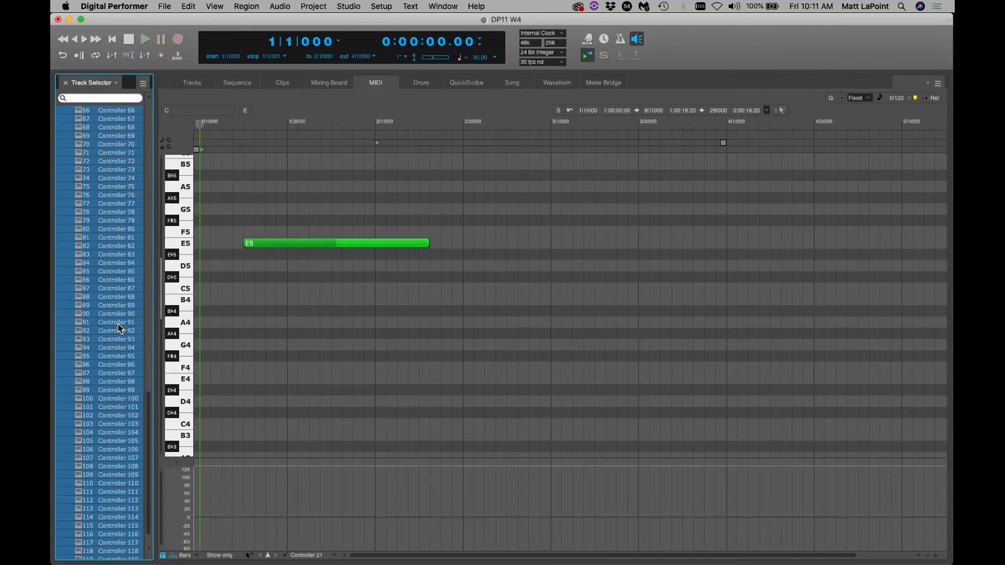
scroll(117, 324, up, 15)
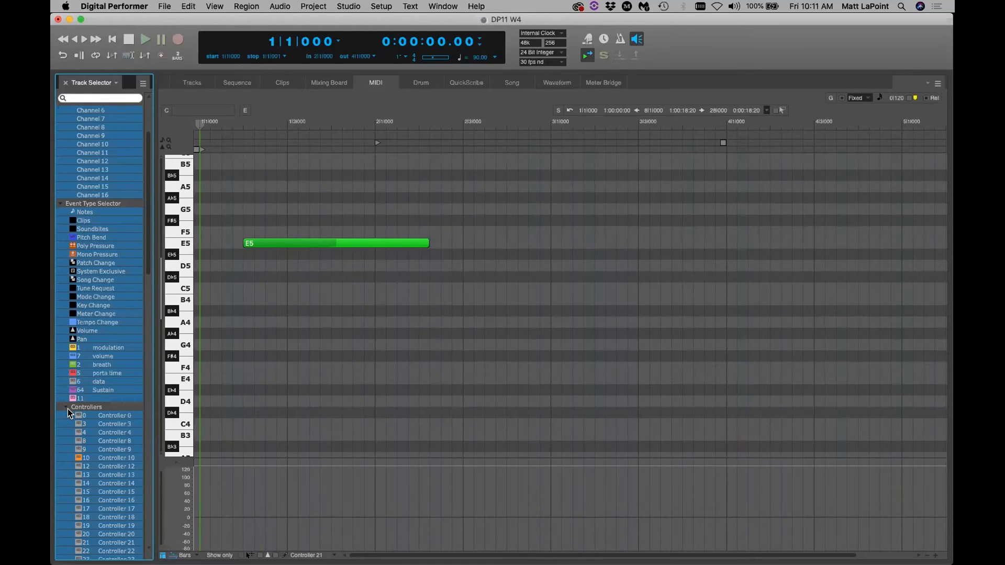
click(209, 7)
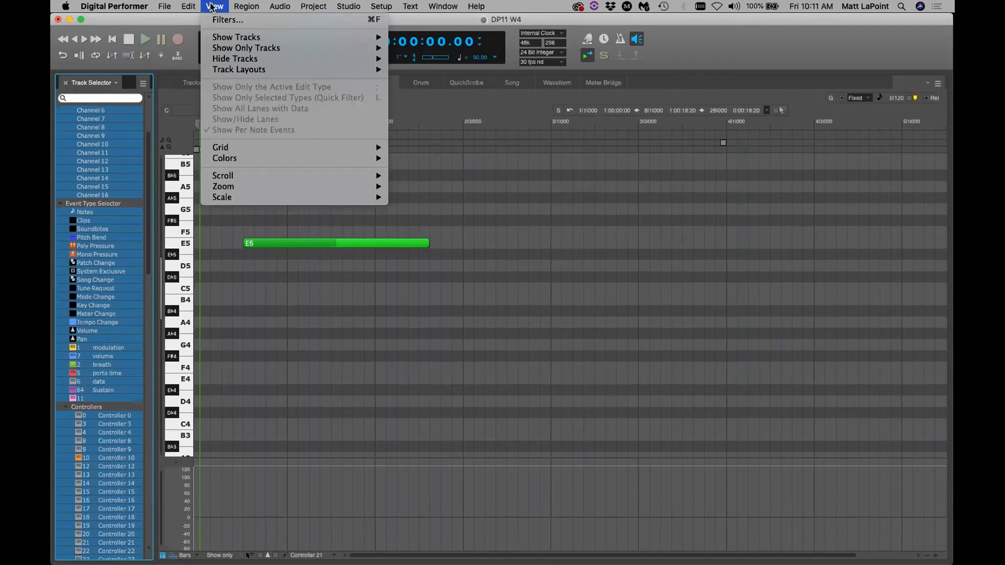
Open the View Filters window, reposition it, and close it
click(225, 20)
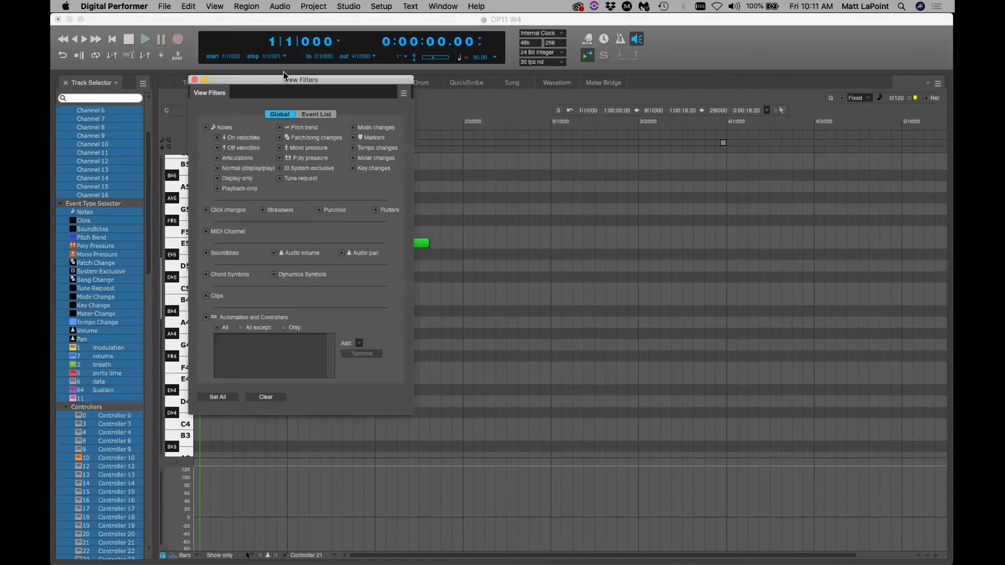
drag(297, 83, 334, 81)
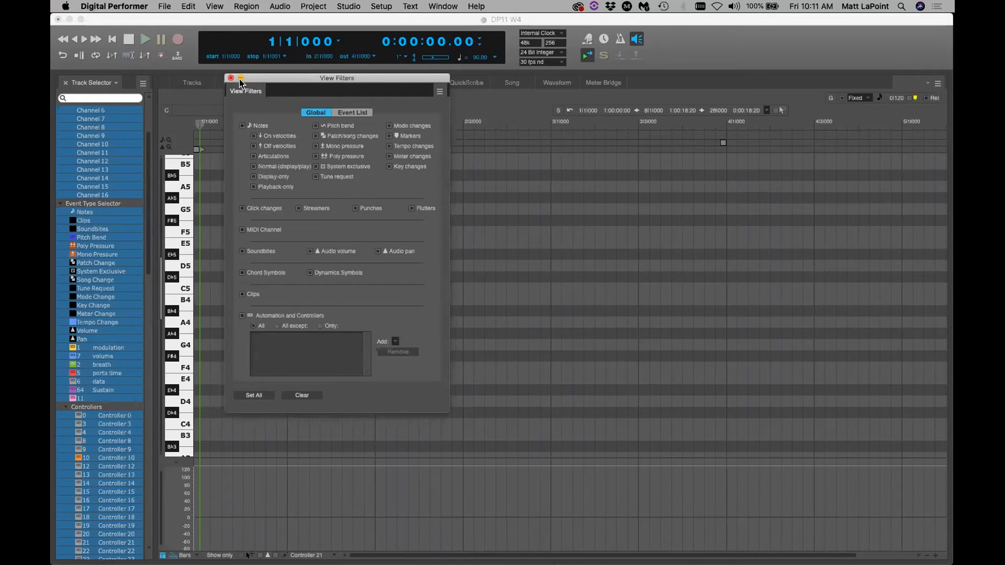
drag(307, 81, 308, 81)
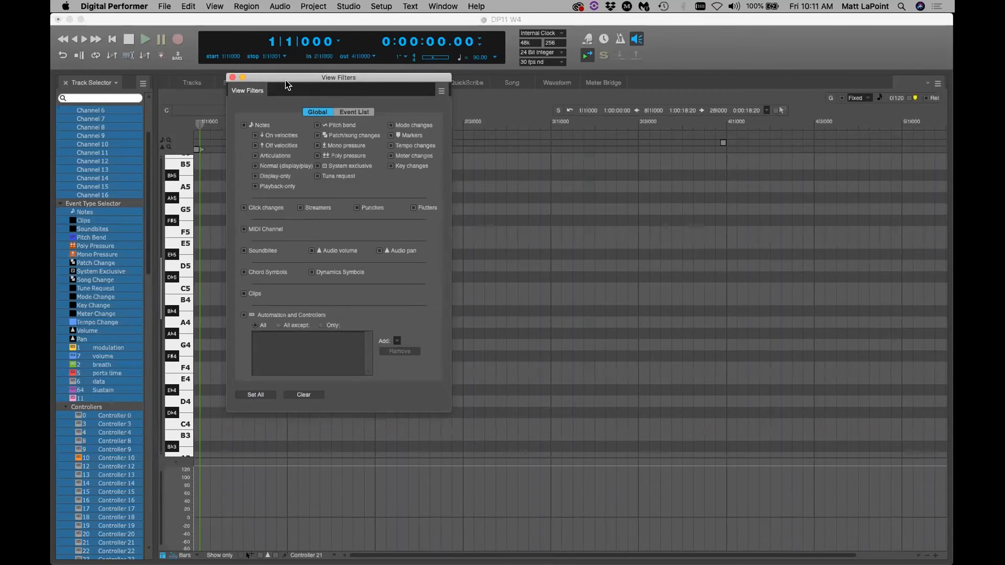
click(233, 79)
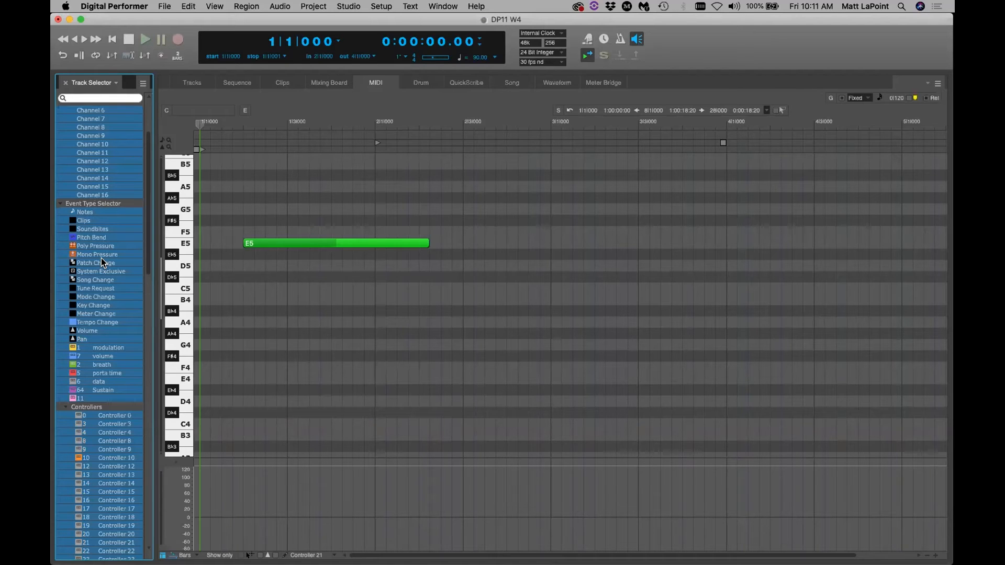
Collapse the Controllers and Event Type Selector groups in the sidebar
click(66, 407)
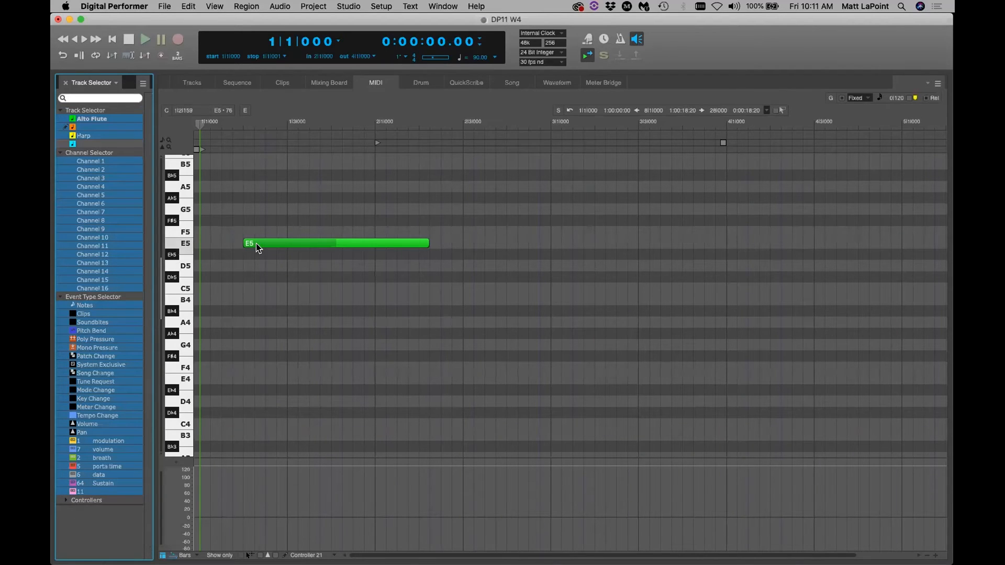
click(61, 297)
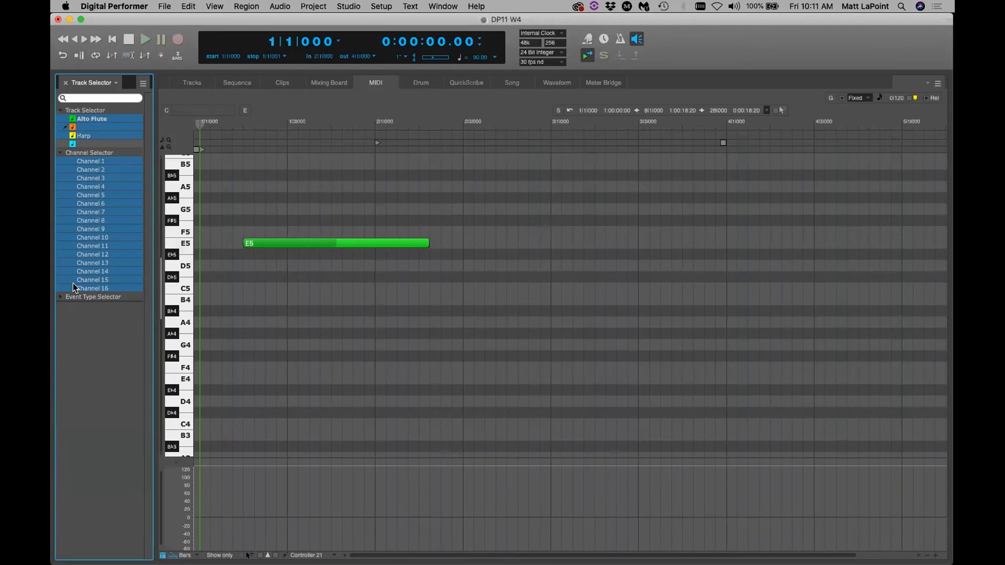
click(192, 83)
Widen the track list to show STC, return to MIDI, and close Alto Flute's colour palette unchanged
drag(411, 187, 419, 188)
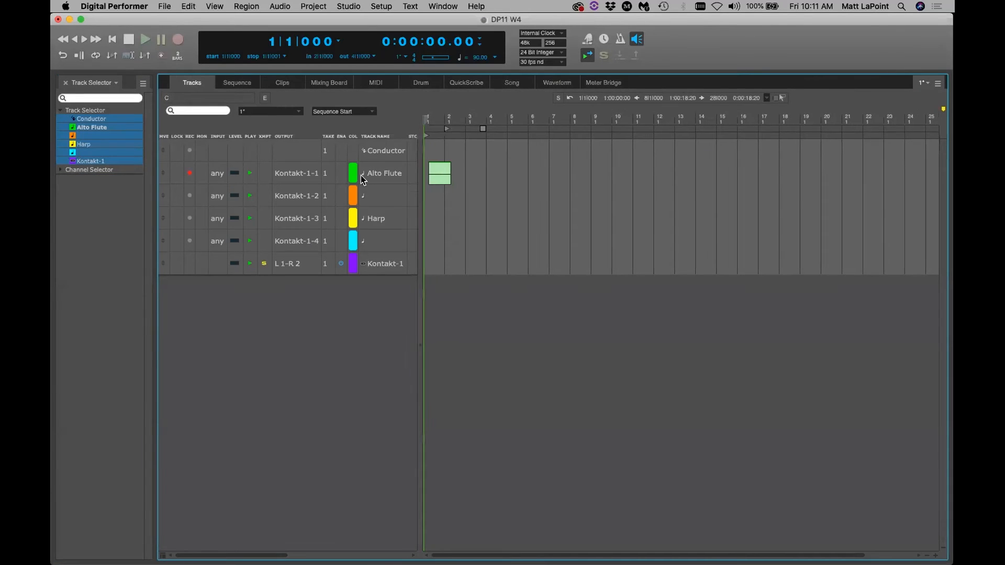
click(378, 86)
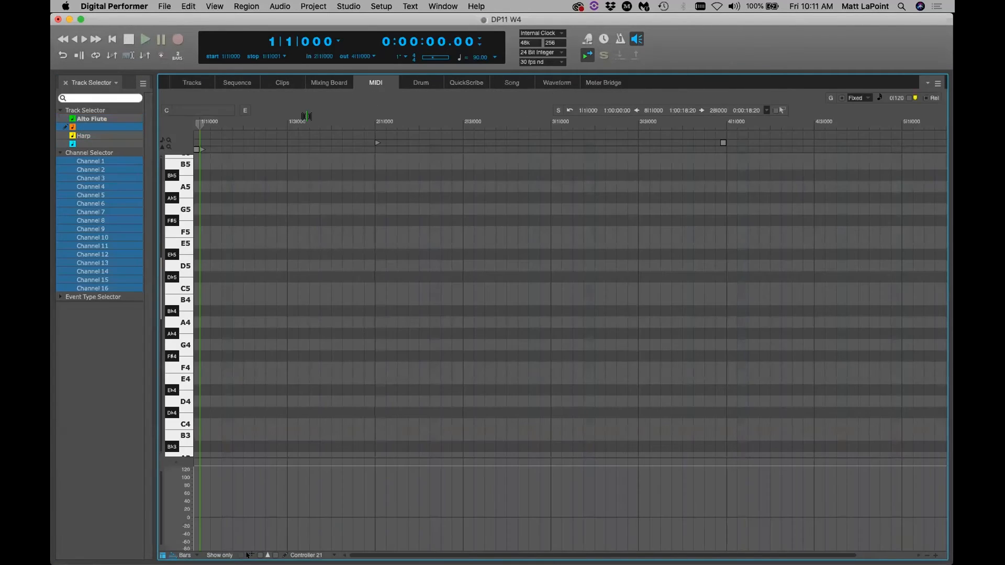
click(86, 120)
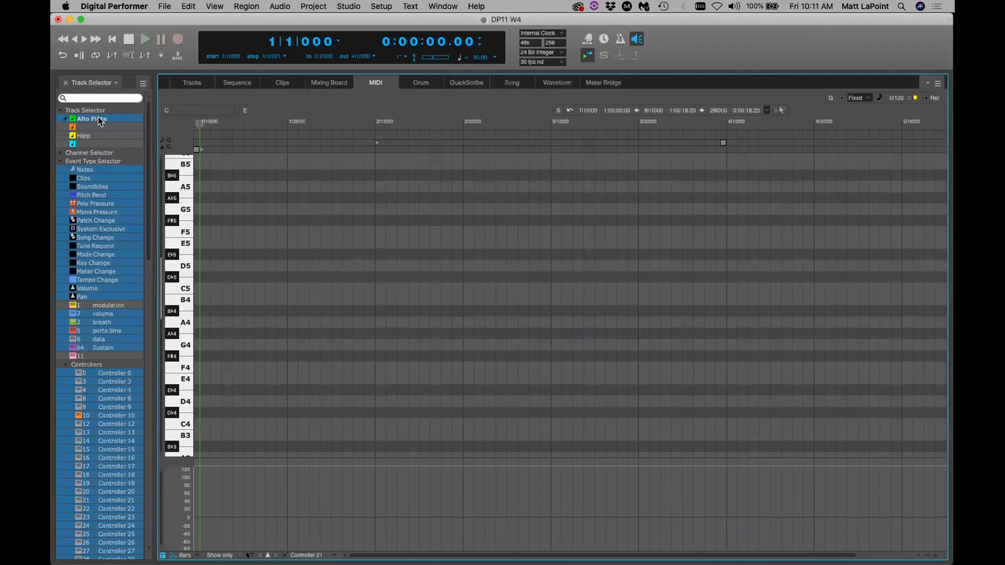
click(100, 121)
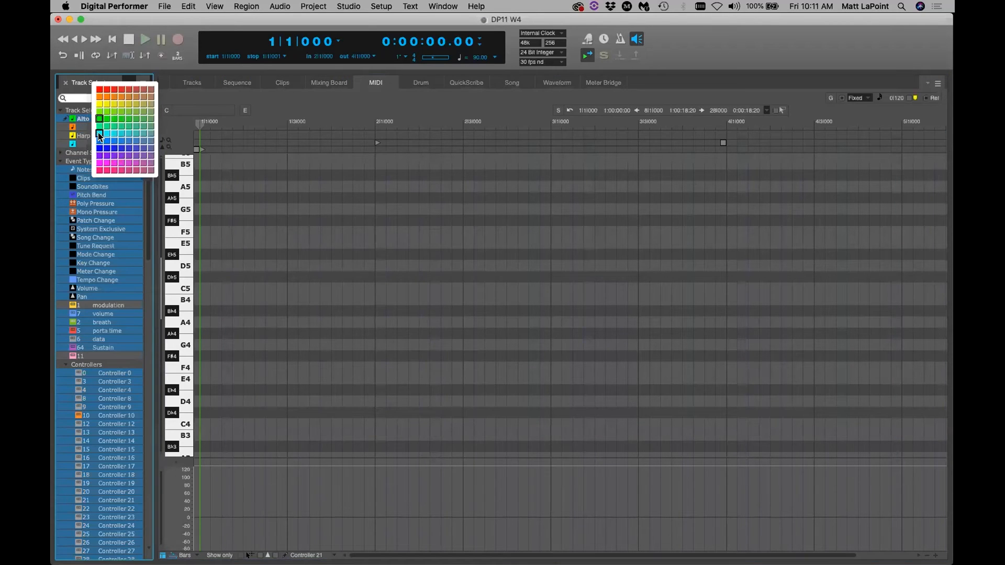
click(292, 104)
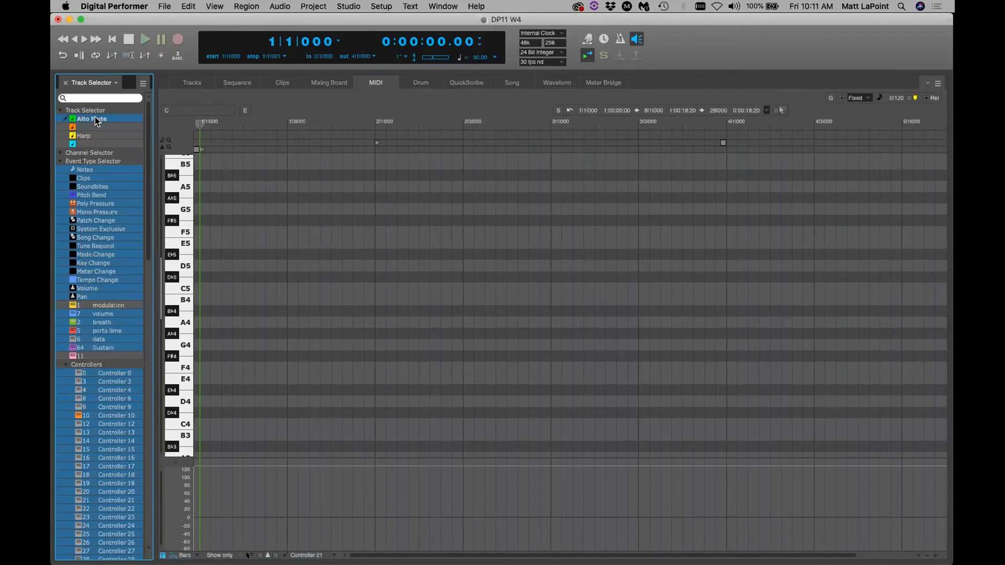
Check View > Colors schemes without changing Rainbow, keeping Alto Flute green
click(214, 7)
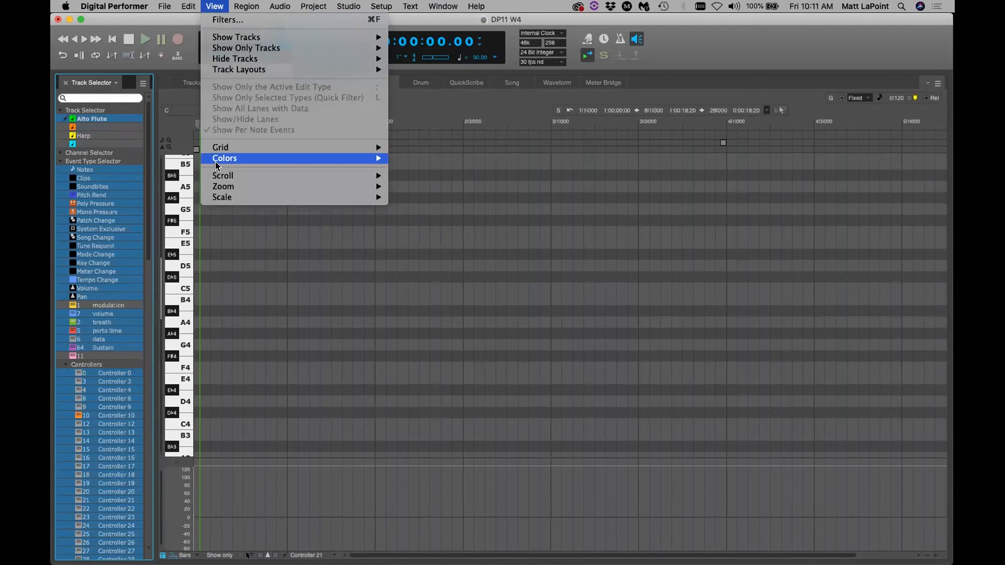
mouse_move(225, 158)
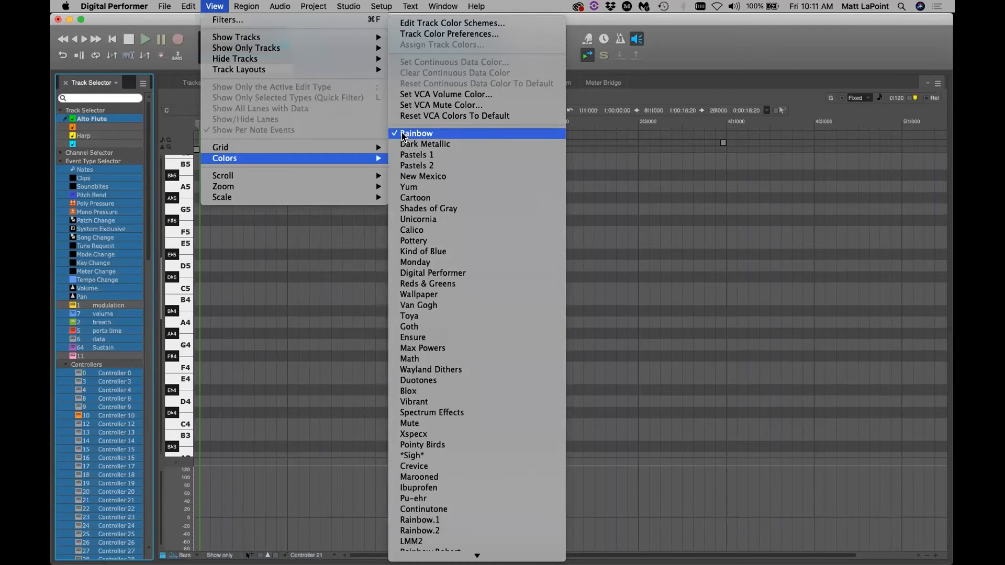
click(219, 5)
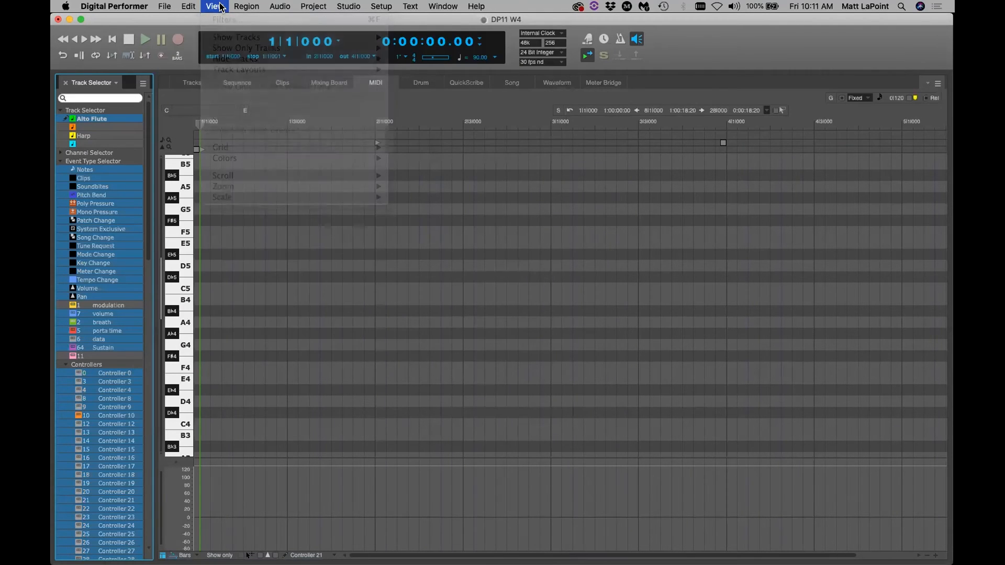
click(93, 121)
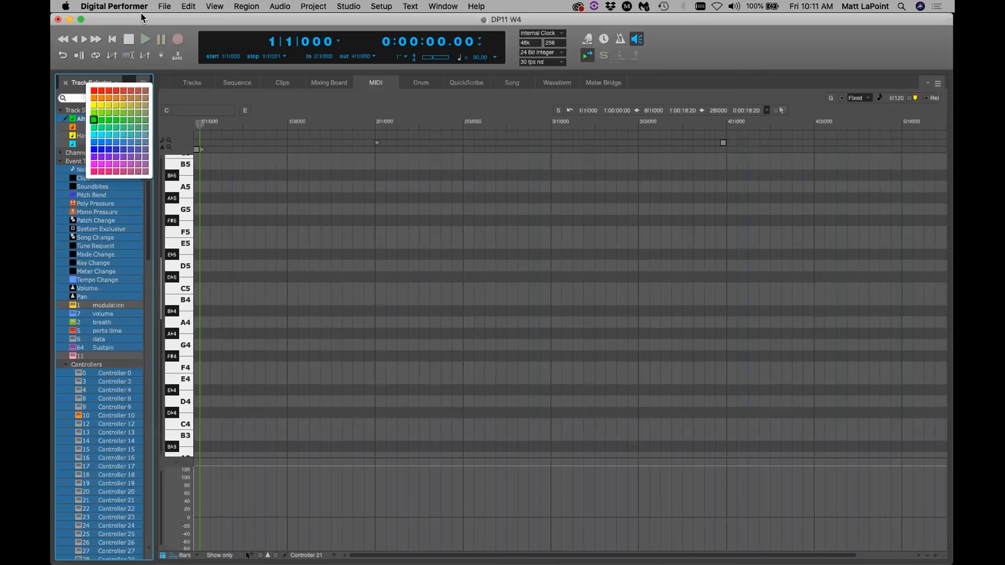
click(94, 121)
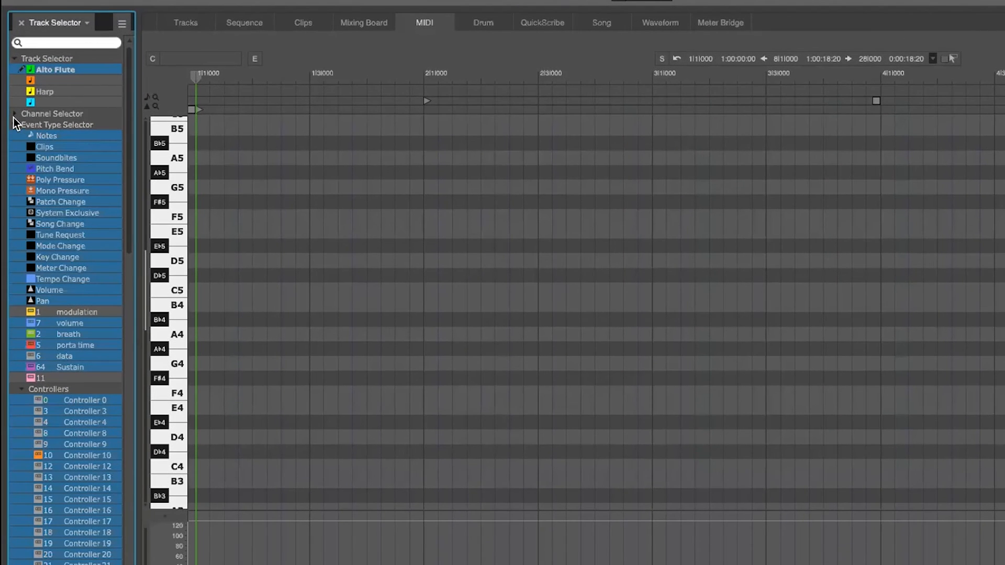
Expand the MIDI channel list and give Channel 1 a custom magenta colour
click(15, 114)
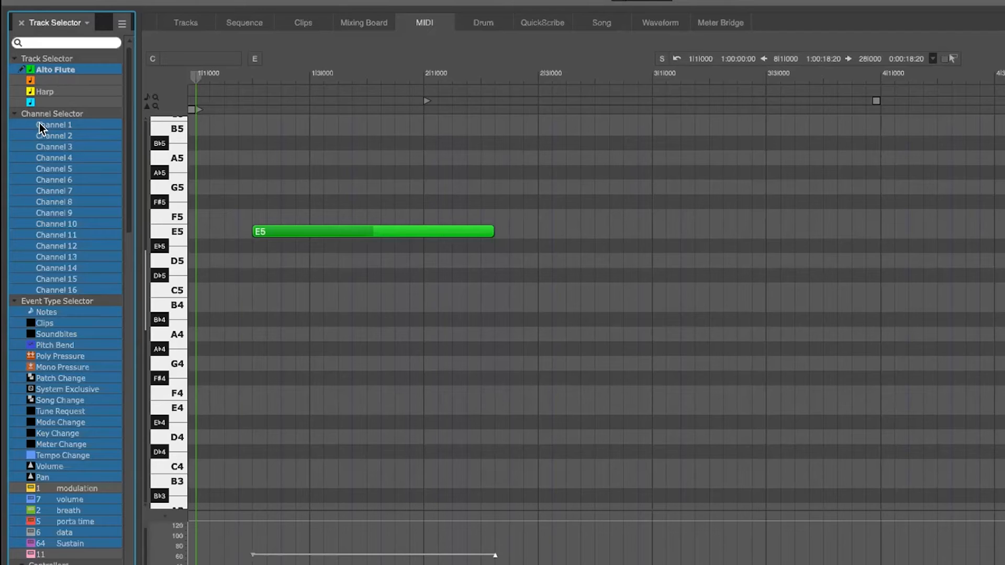
right_click(55, 127)
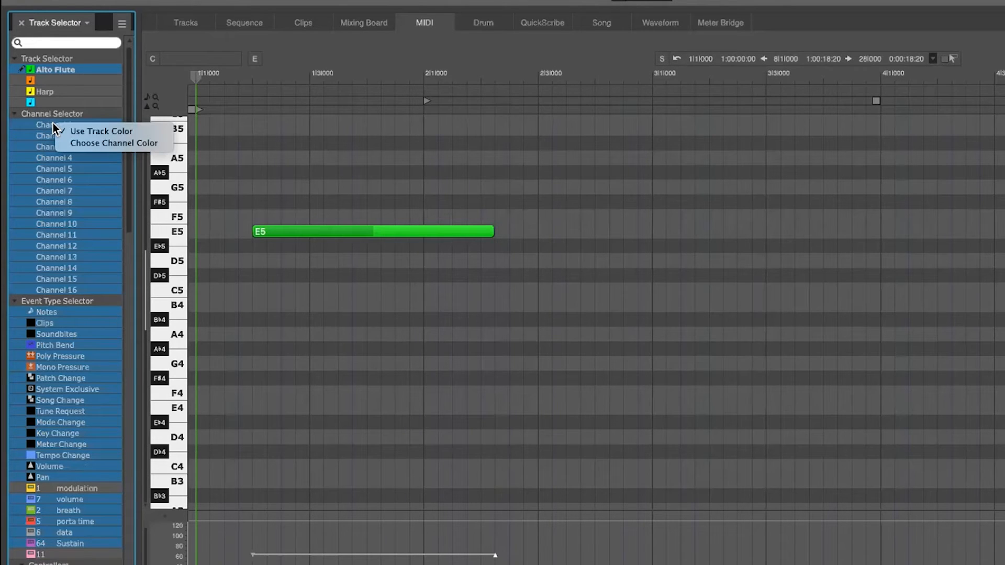
click(116, 144)
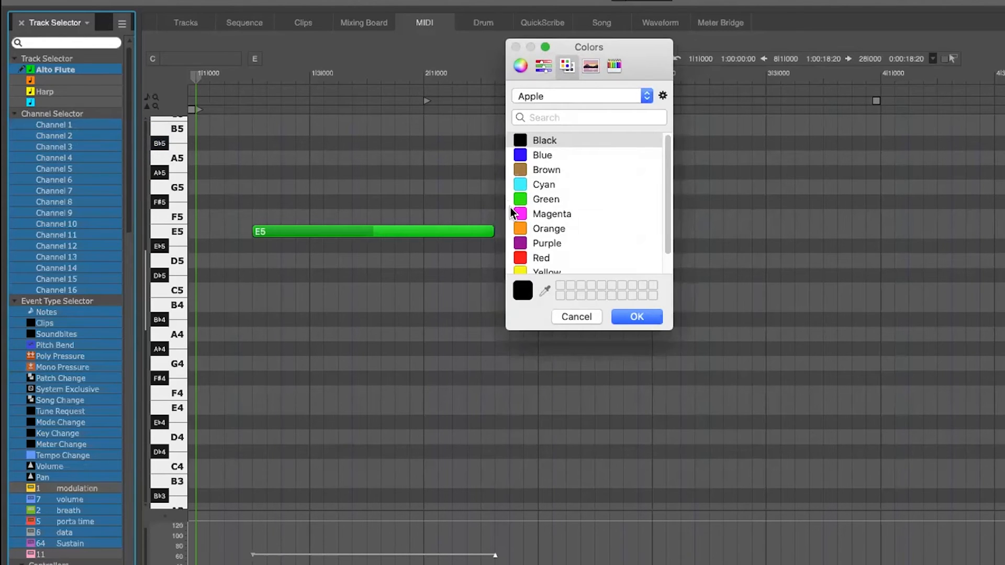
click(513, 214)
click(630, 319)
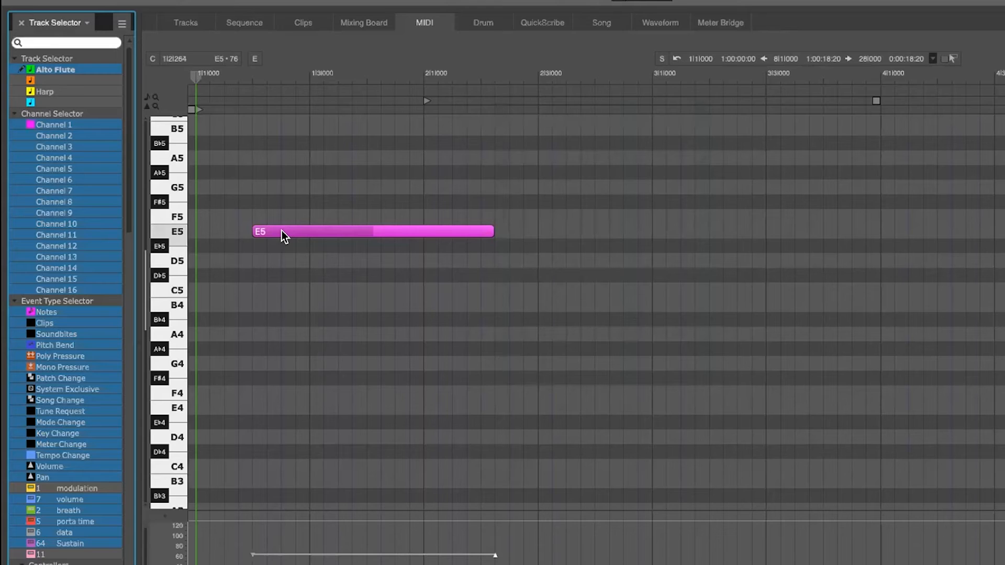
Make Channel 1 use the track colour again so the E5 note shows green
right_click(74, 124)
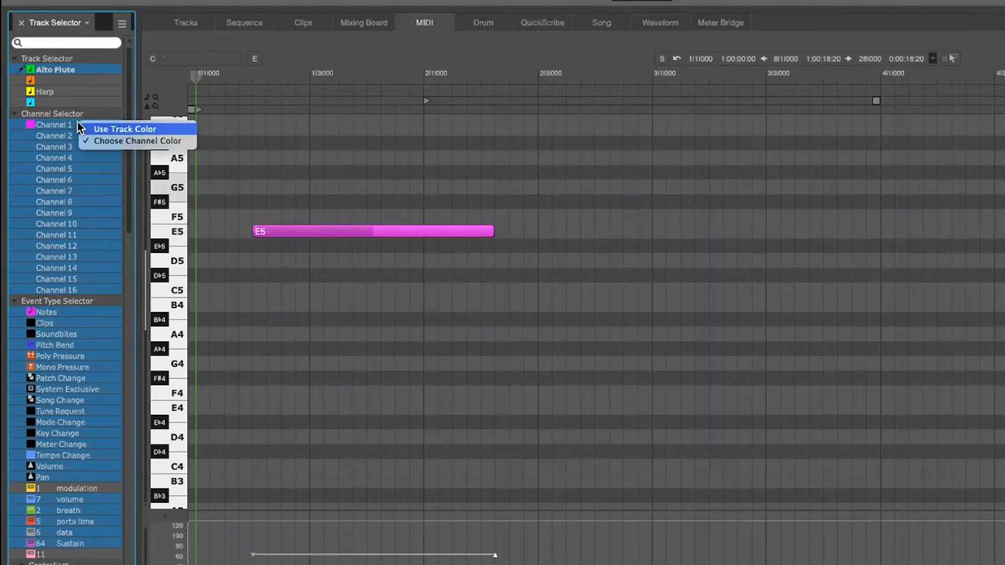
click(117, 131)
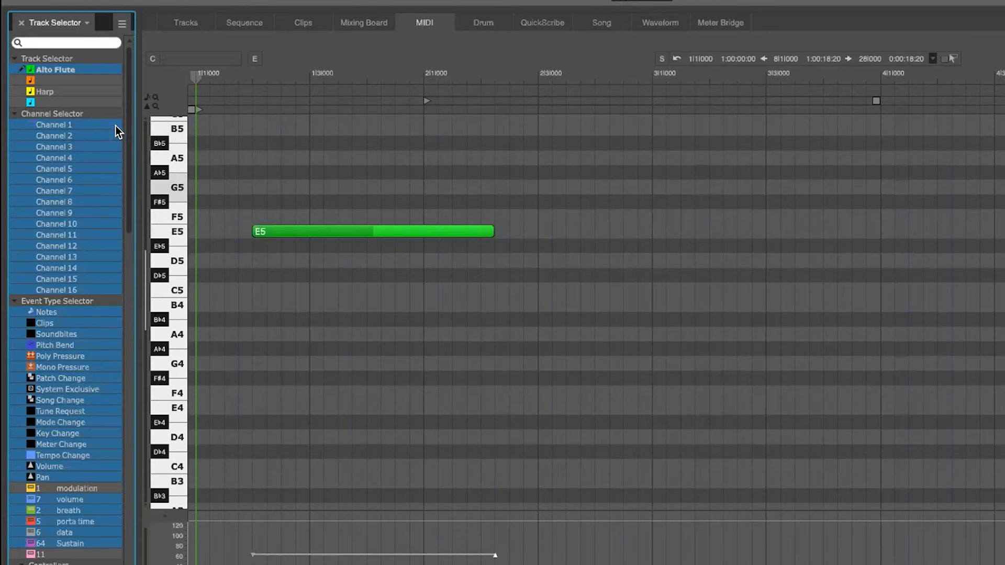
right_click(83, 124)
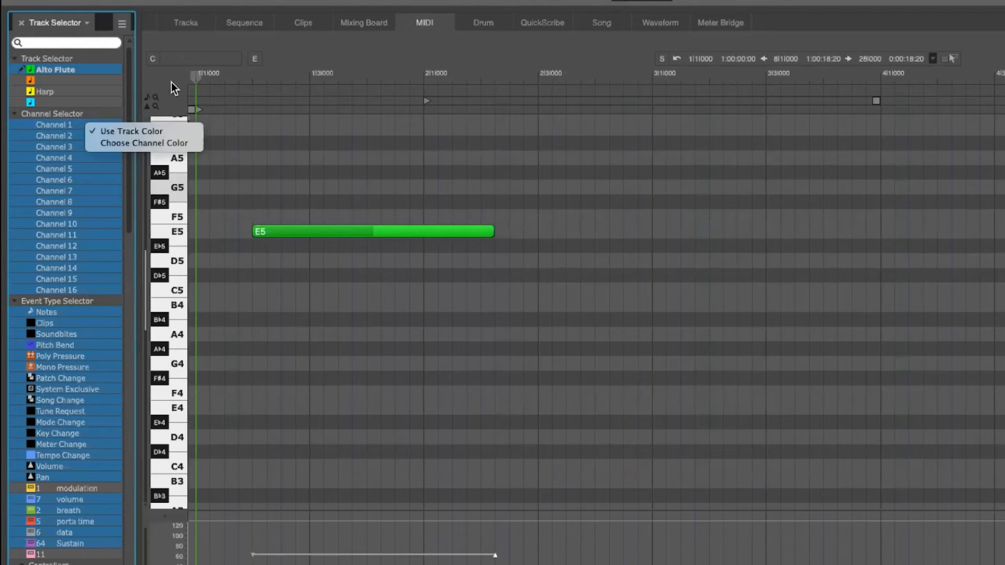
click(303, 154)
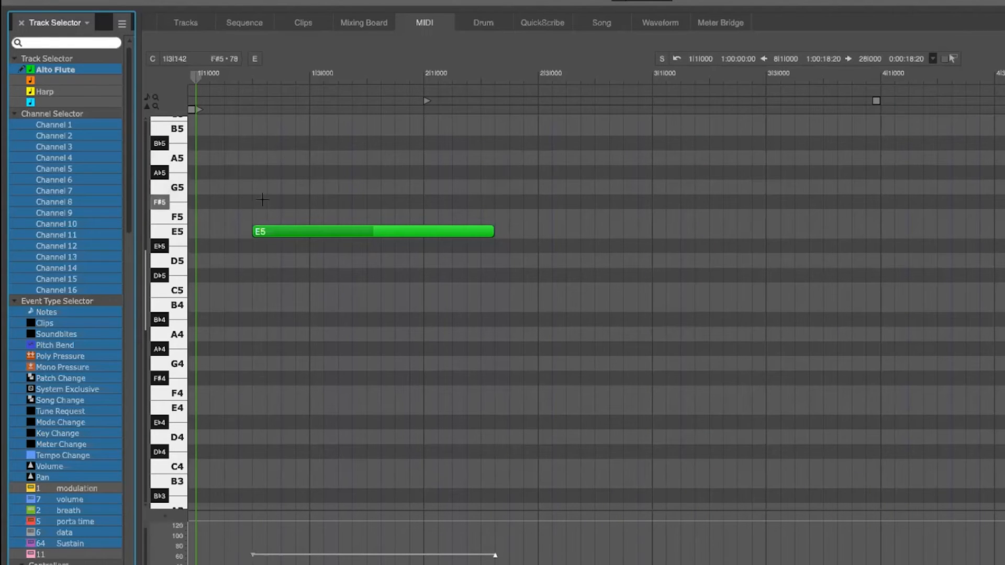
Collapse the MIDI channel list and toggle note events off and back on
click(15, 113)
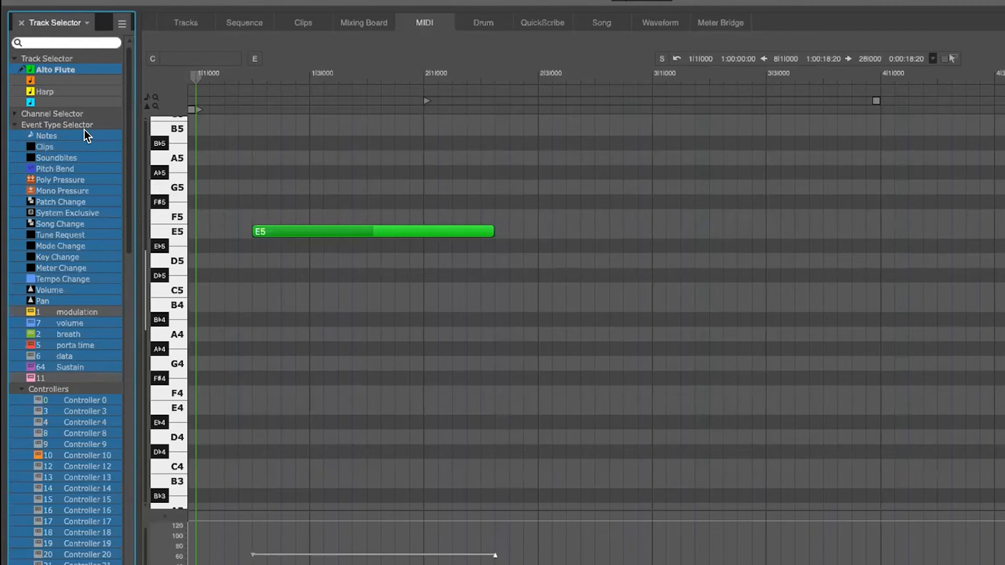
click(58, 135)
click(58, 135)
click(56, 135)
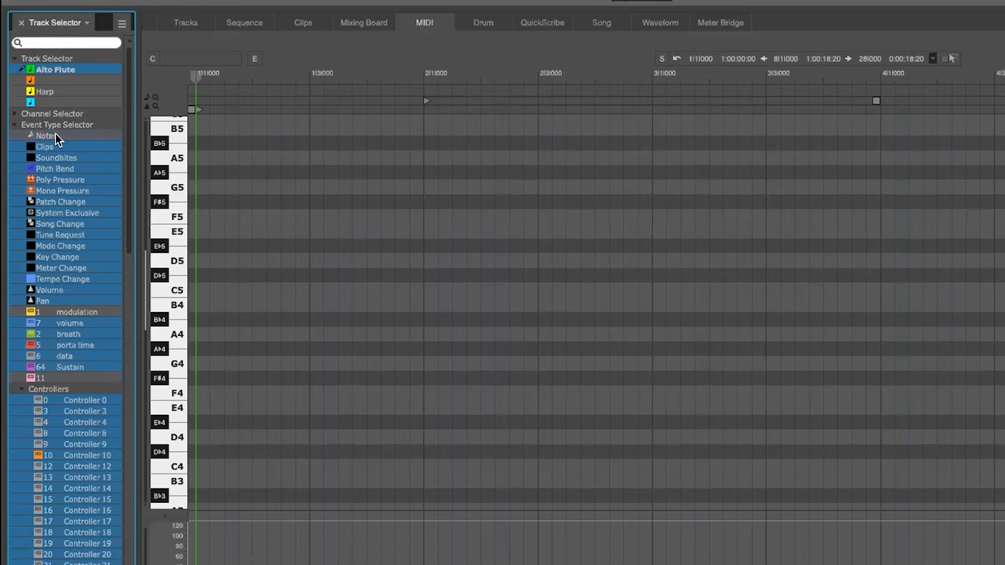
click(56, 135)
Apply the default colour to note events, cancelling an attempted custom colour
right_click(55, 136)
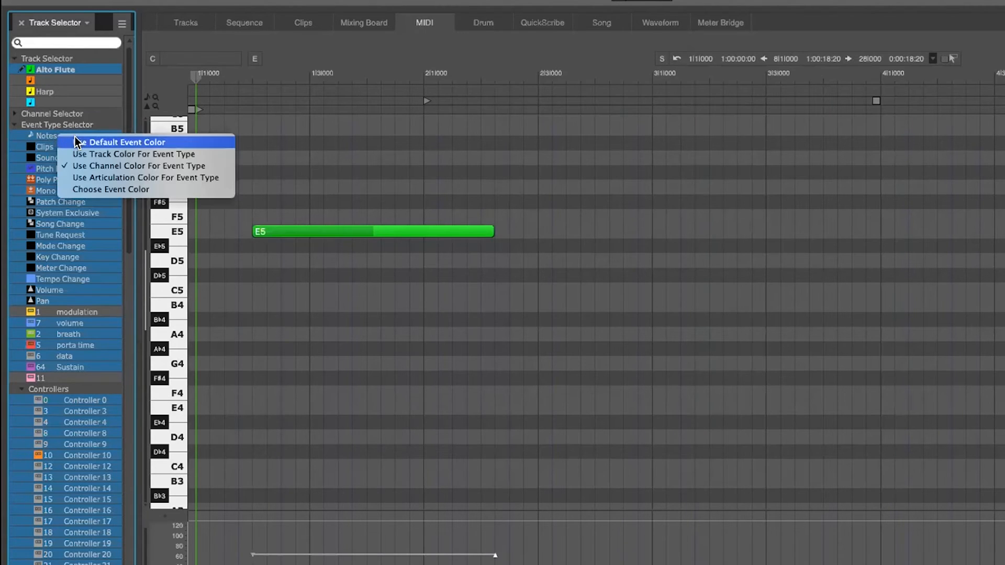
click(174, 143)
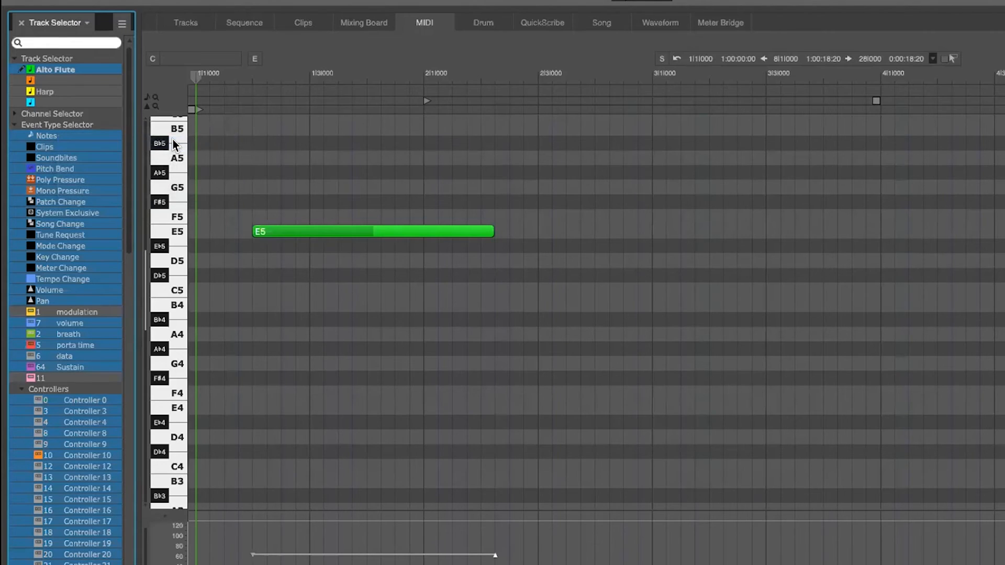
right_click(56, 139)
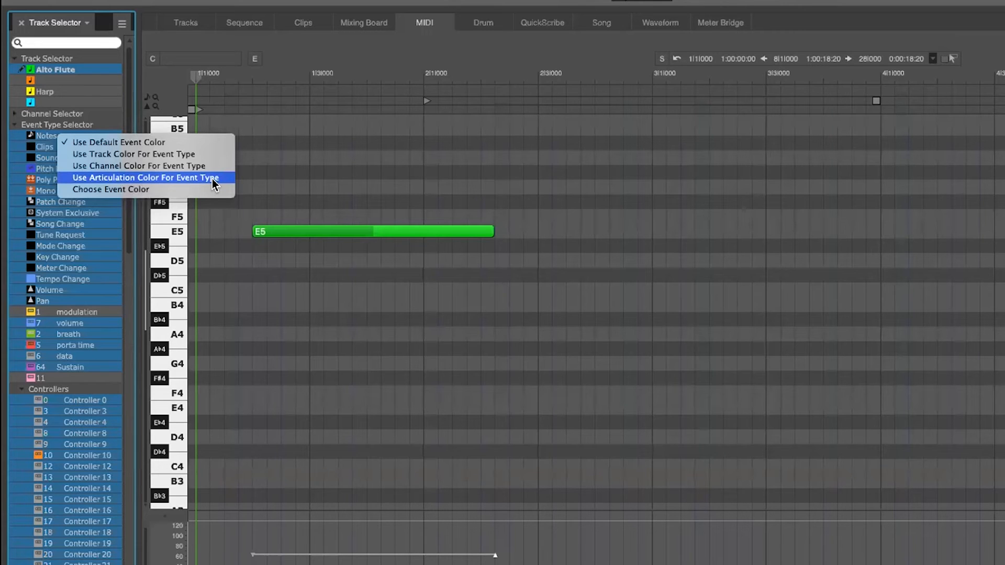
click(167, 189)
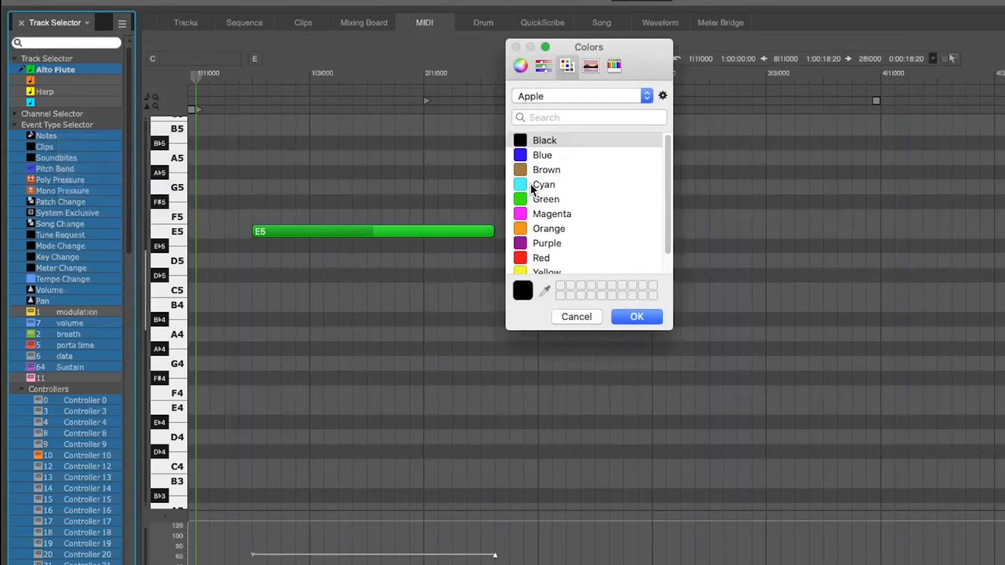
click(576, 316)
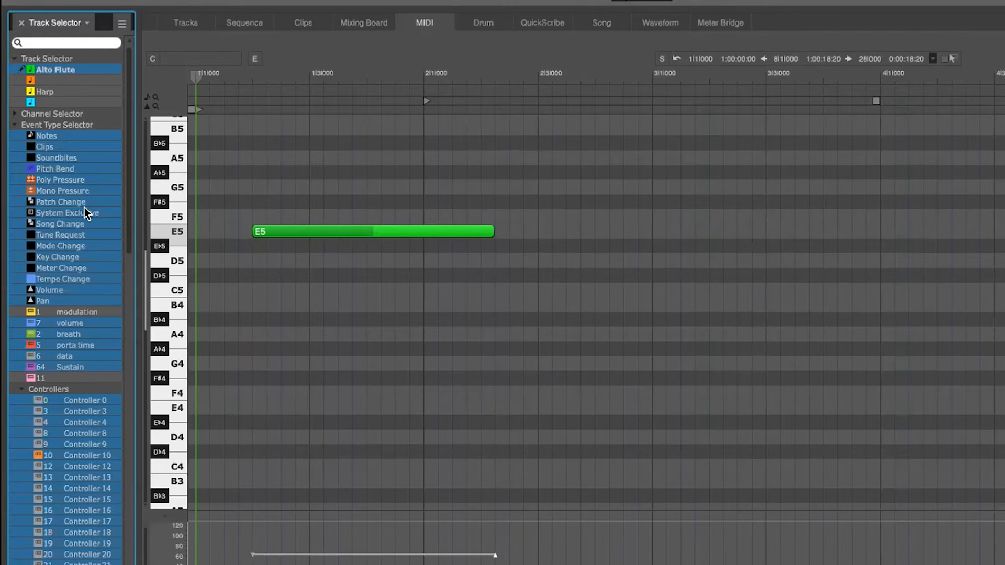
Colour modulation events purple, revert them to the default colour, and collapse the event list
right_click(90, 310)
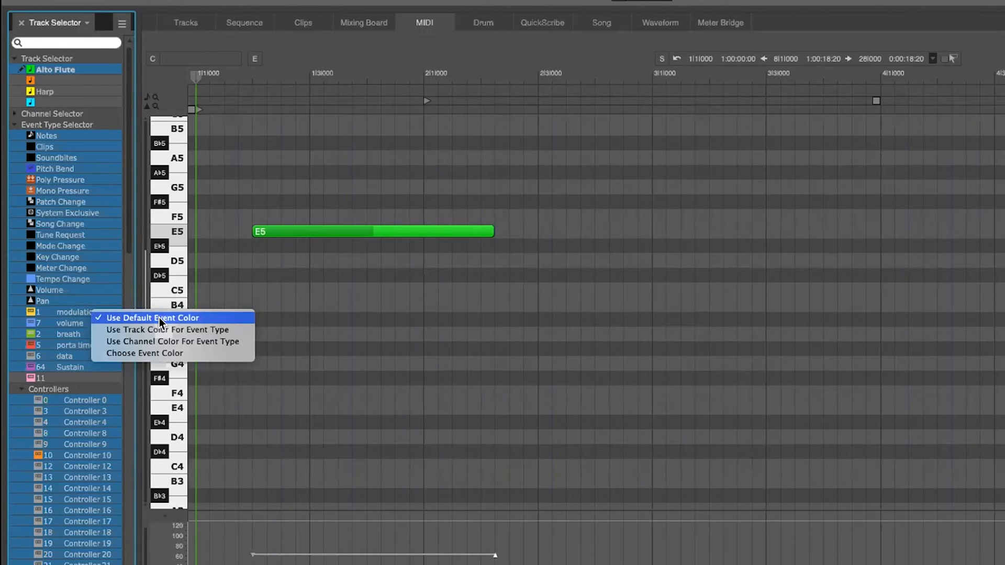
click(163, 358)
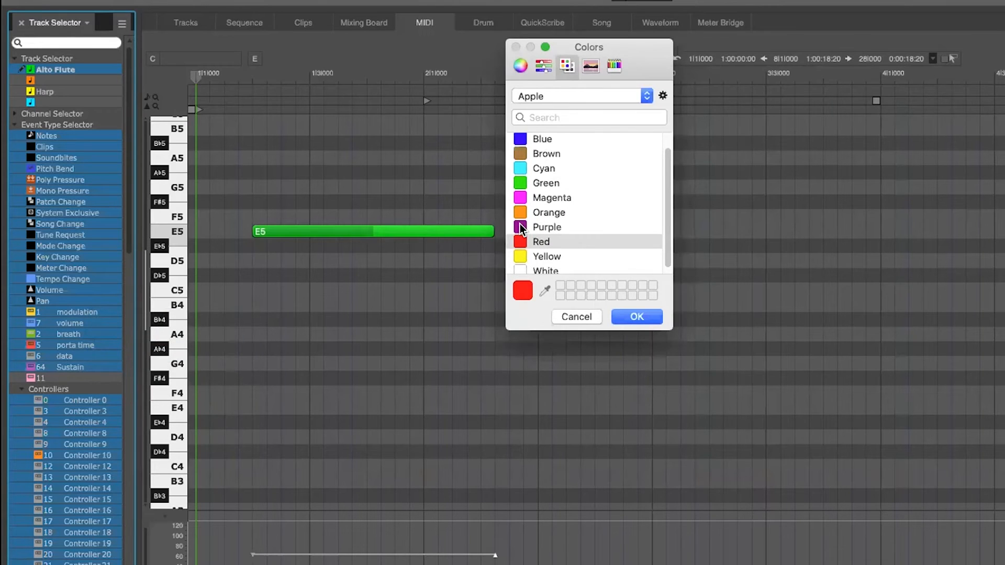
click(539, 228)
click(637, 317)
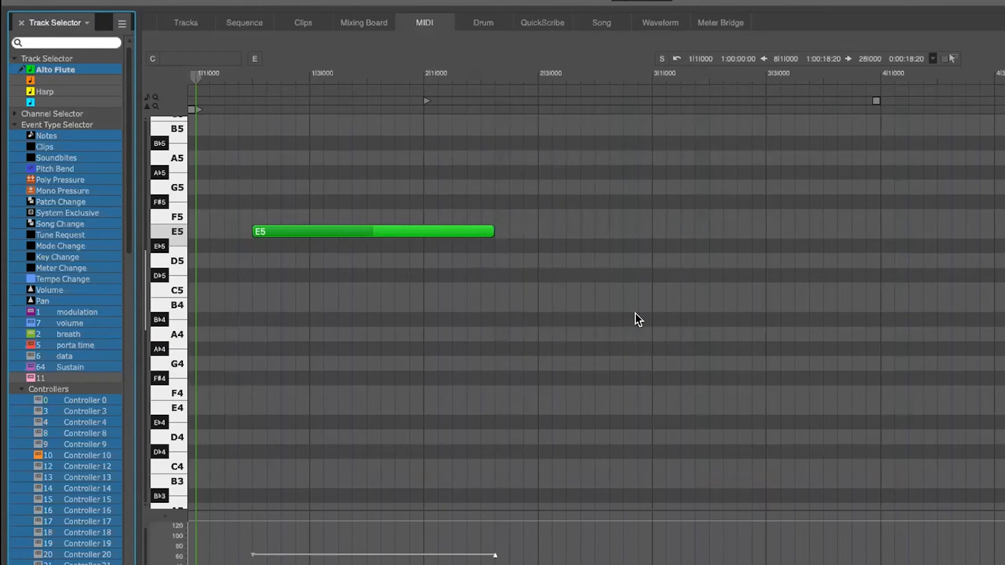
right_click(68, 316)
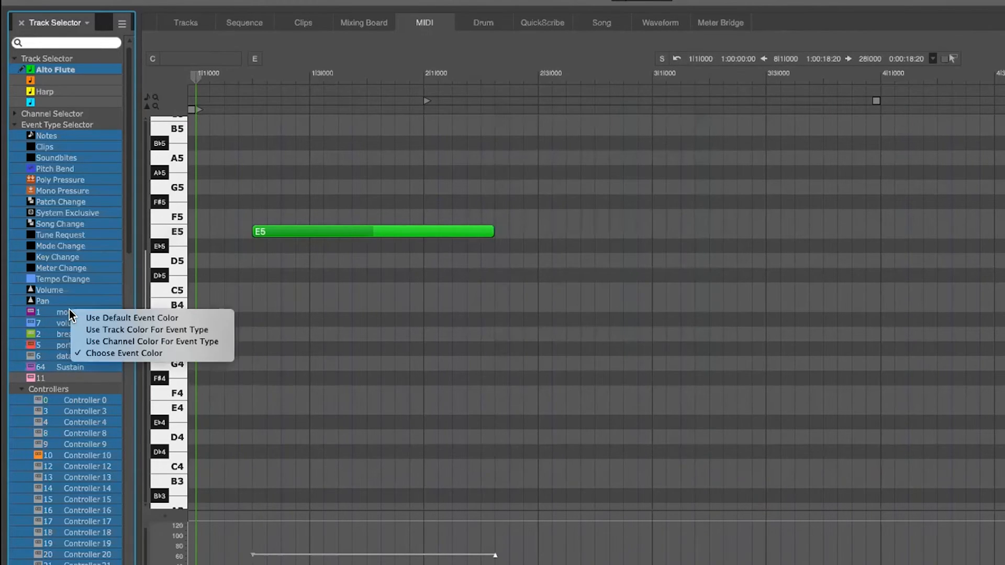
click(95, 317)
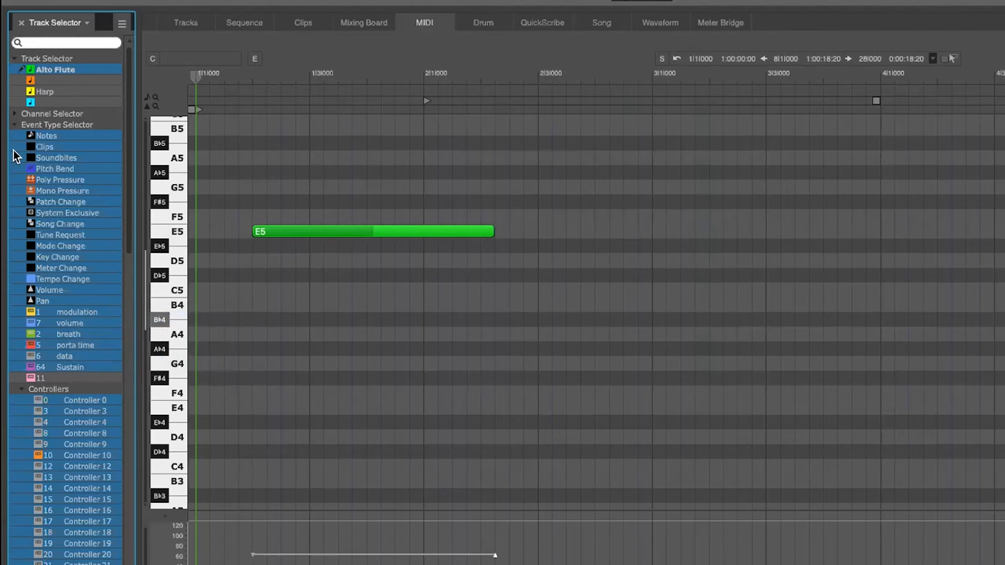
click(11, 124)
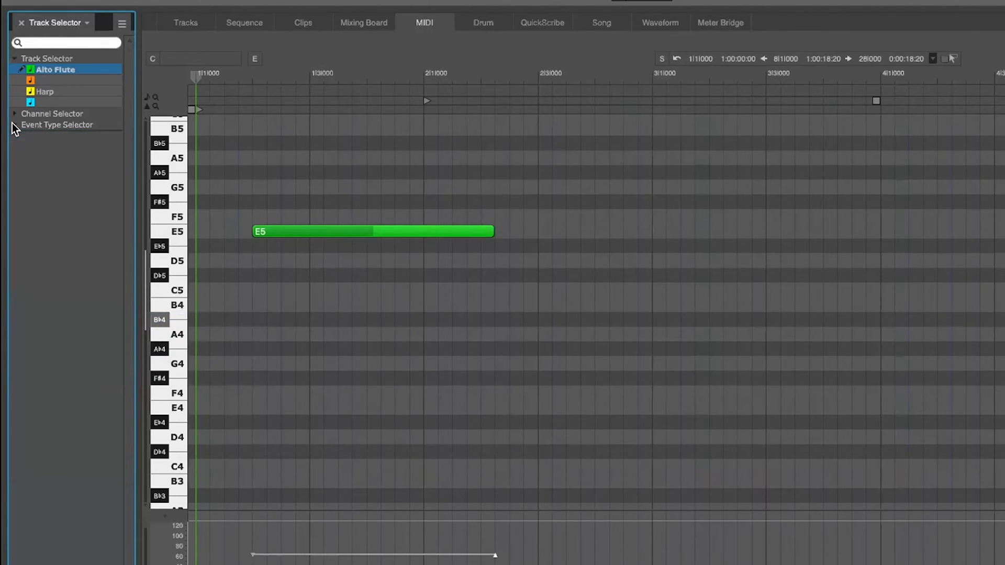
Expand the event type list and give Controller 0 a custom orange colour
click(11, 124)
scroll(54, 203, down, 5)
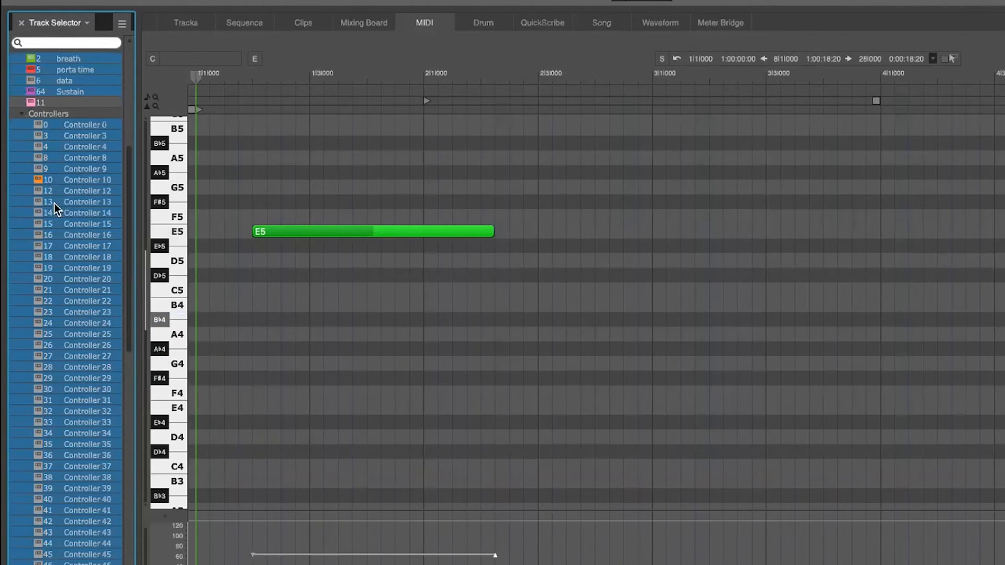
right_click(84, 126)
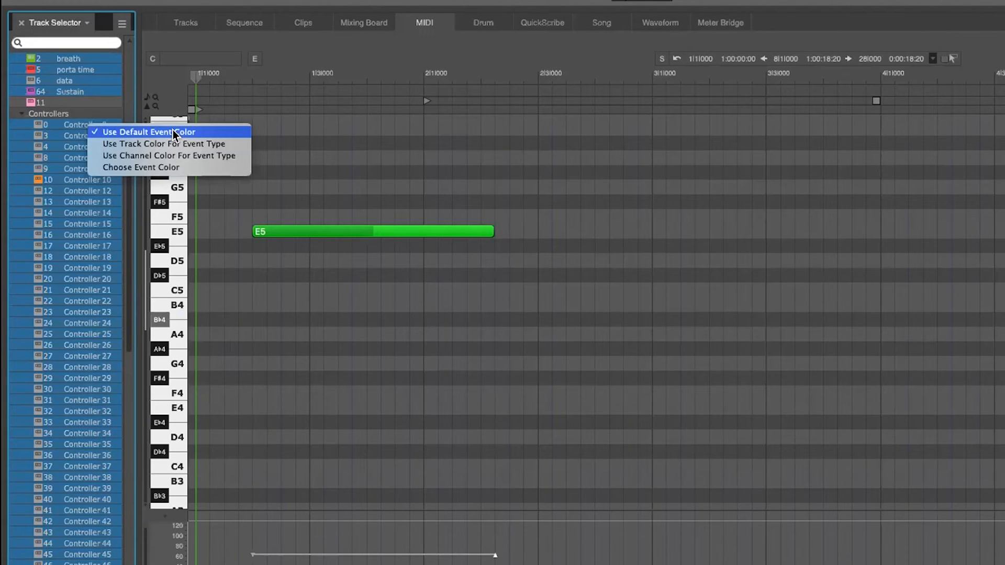
click(191, 166)
click(521, 228)
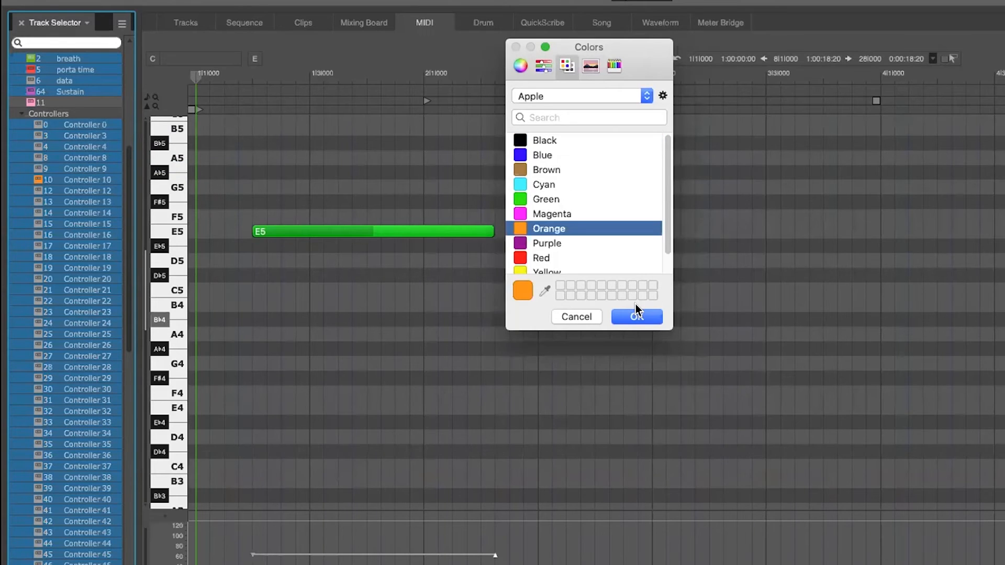
click(637, 316)
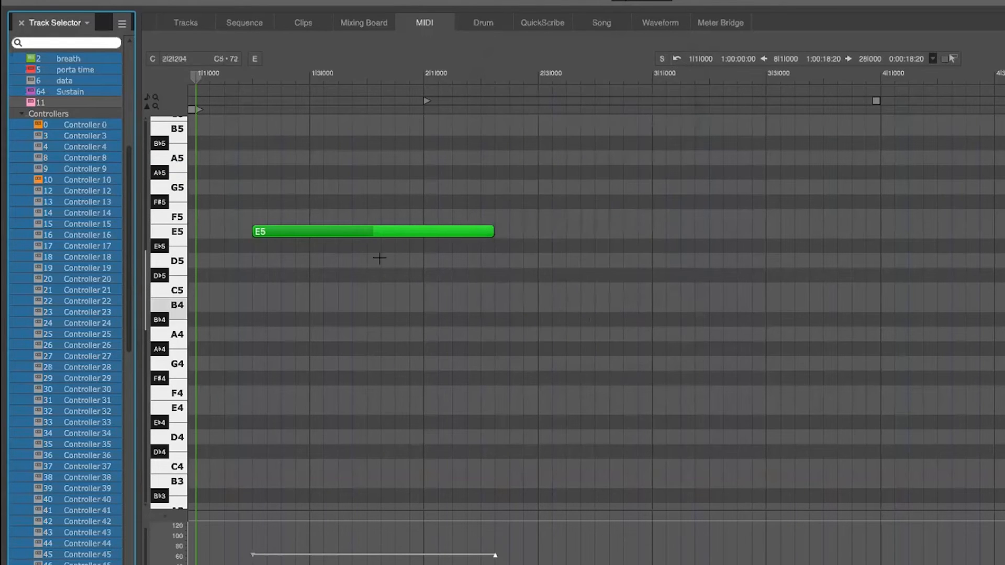
Return Controller 0 events to their default colour
right_click(56, 125)
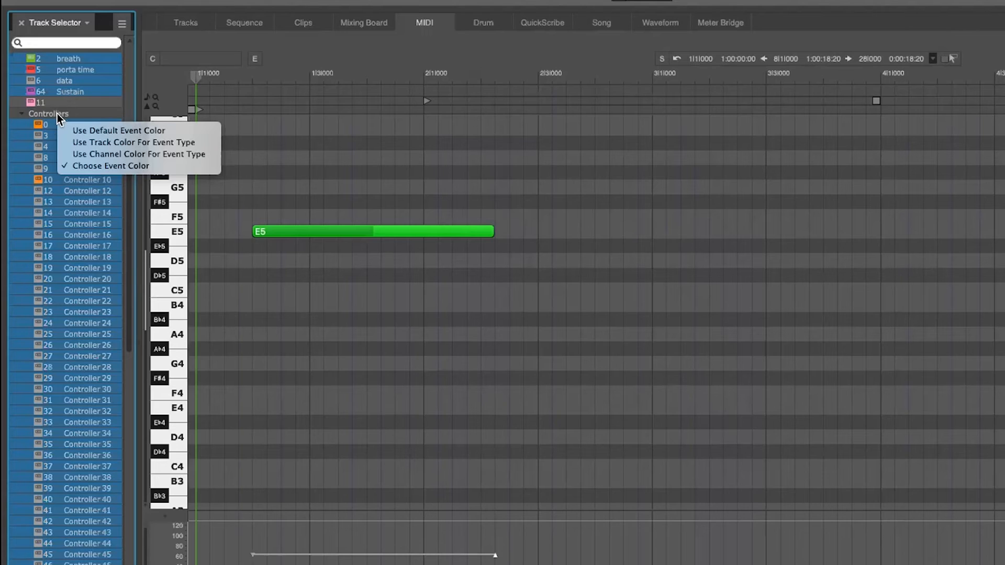
click(94, 131)
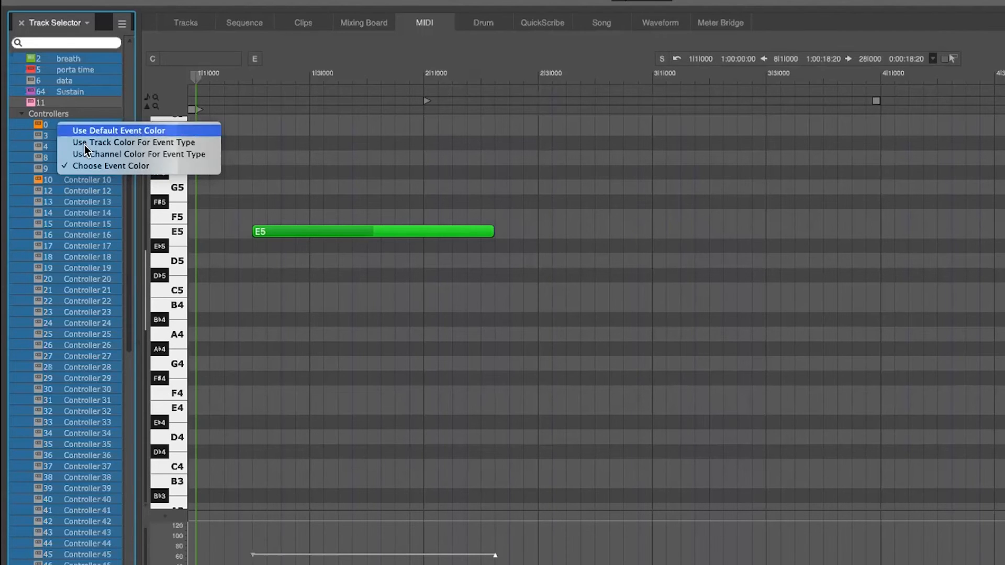
scroll(76, 184, up, 4)
scroll(76, 183, up, 5)
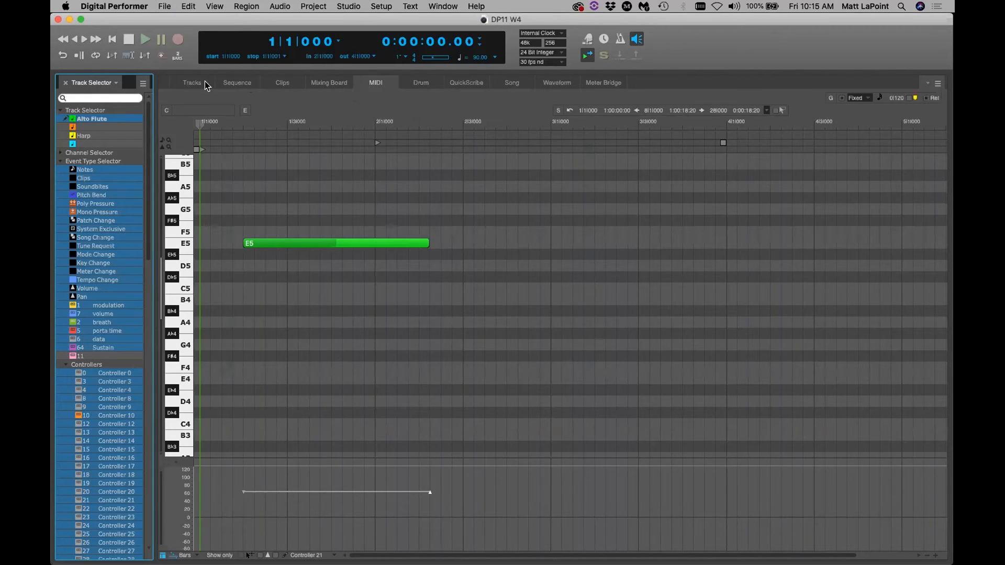
Open the Sequence editor with all tracks stacked, briefly expanding the MIDI channels 1–16 list
click(227, 84)
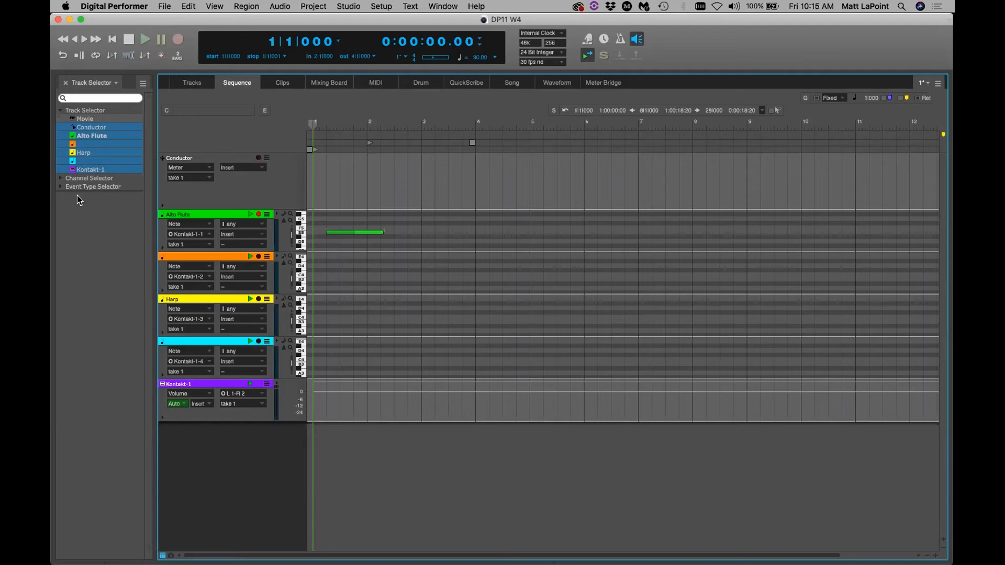
click(60, 178)
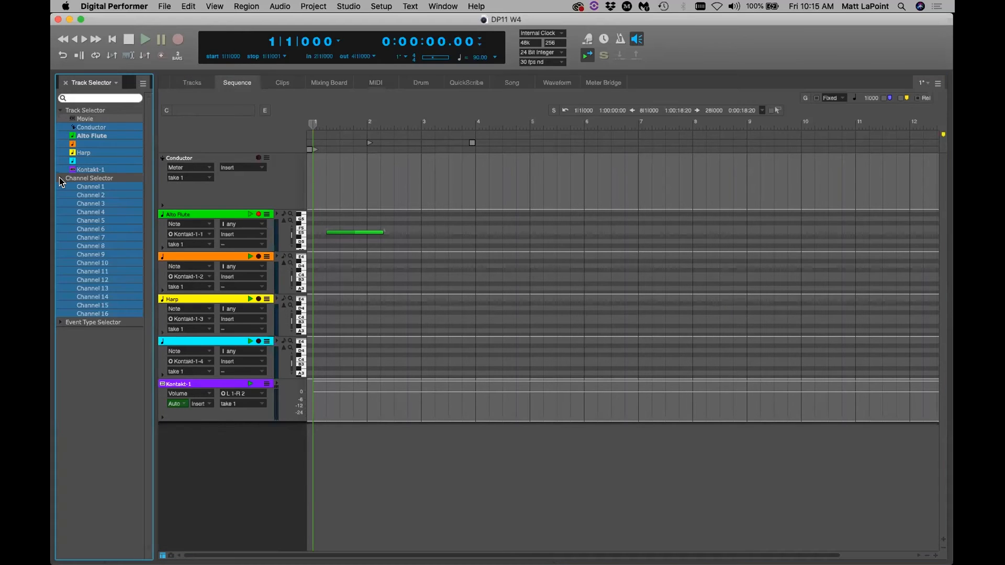
click(60, 179)
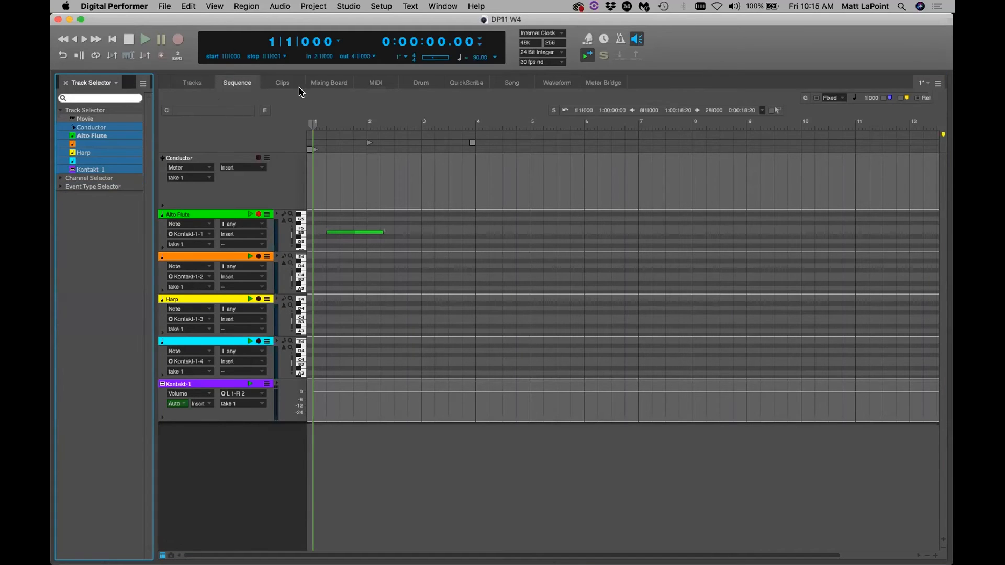
Delete the E5 note from the Alto Flute track in the MIDI editor
click(390, 86)
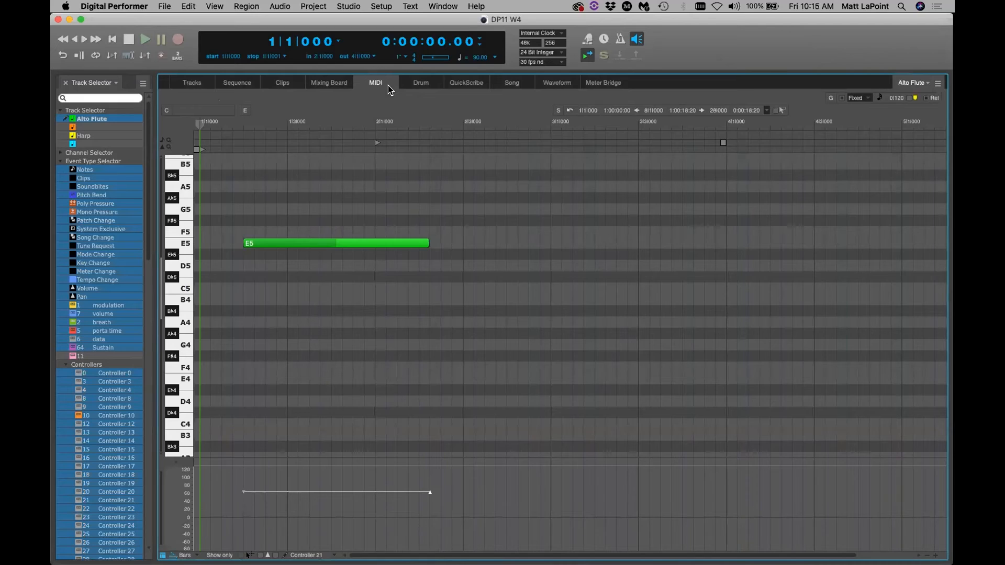
drag(496, 216, 232, 267)
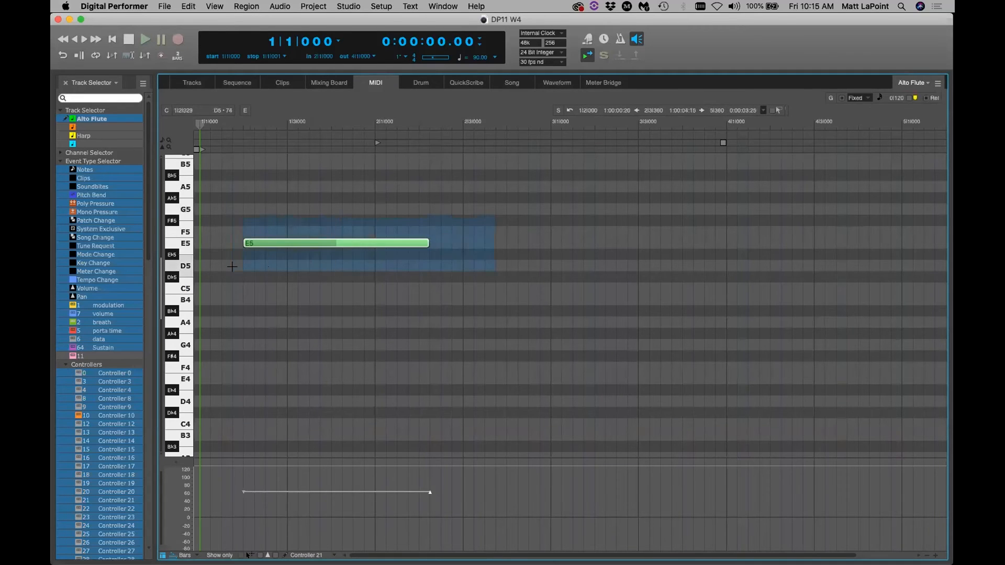
key(Delete)
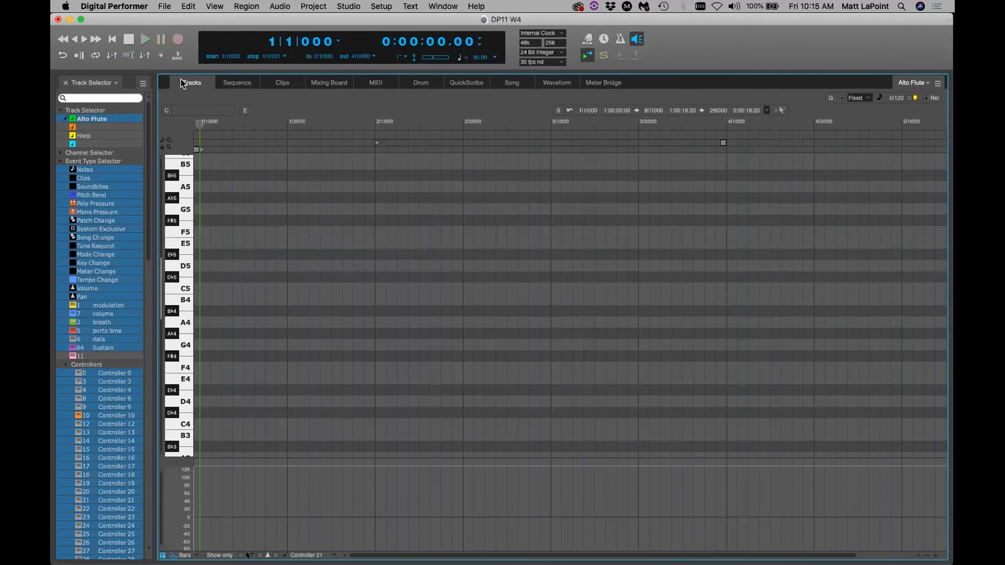
click(183, 85)
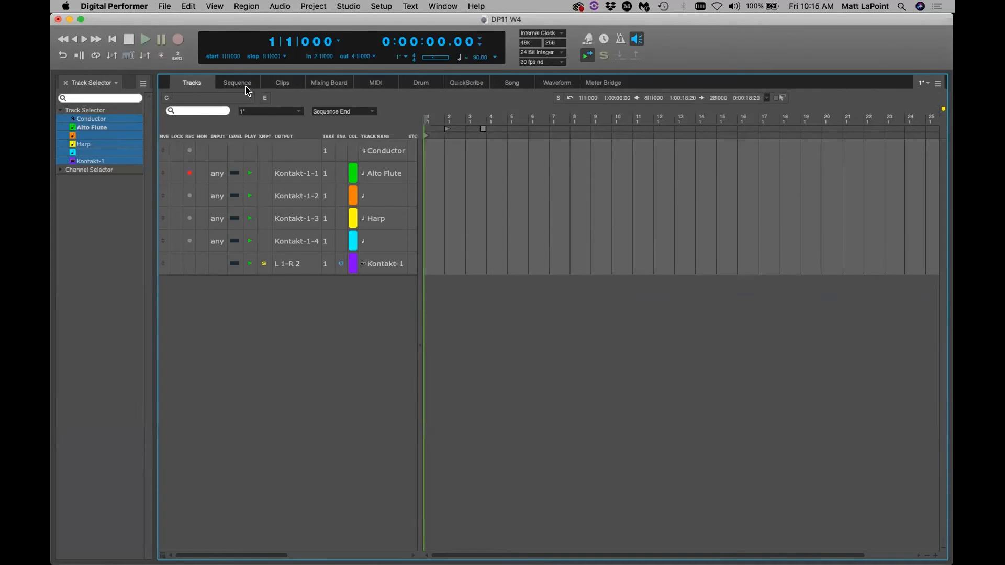
click(376, 85)
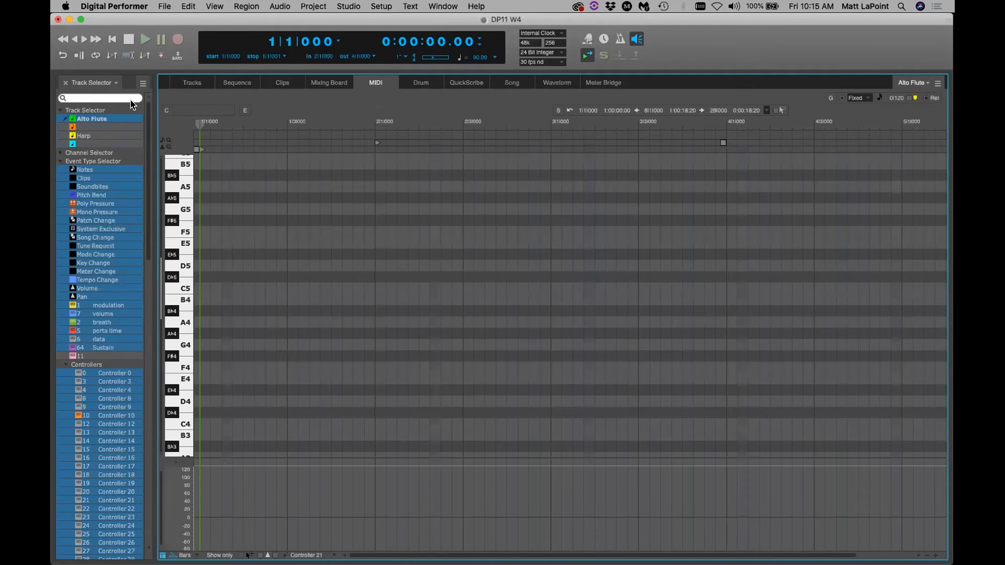
Show only data types used in the sequence, then return to the Tracks overview
click(142, 84)
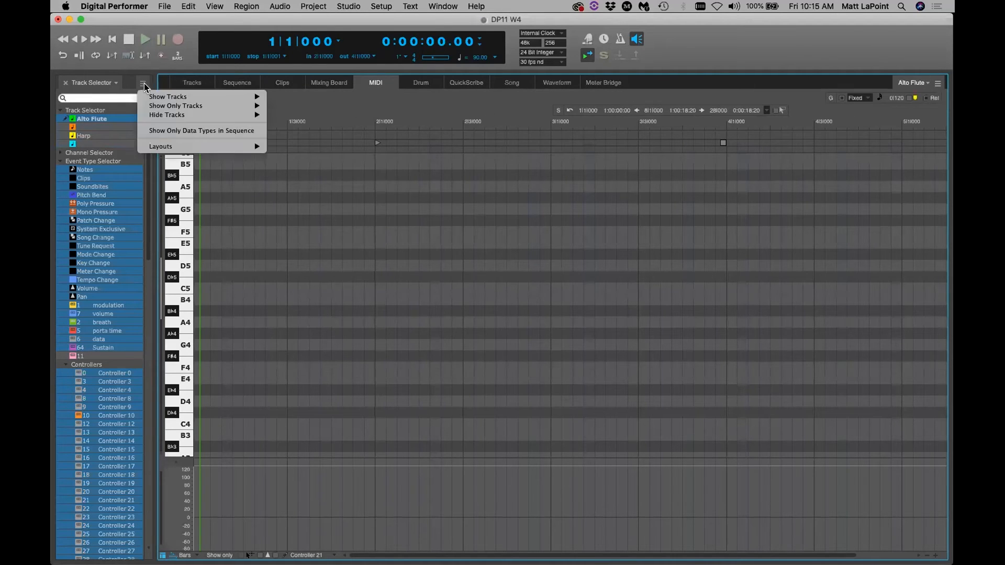
click(160, 129)
click(142, 84)
click(151, 130)
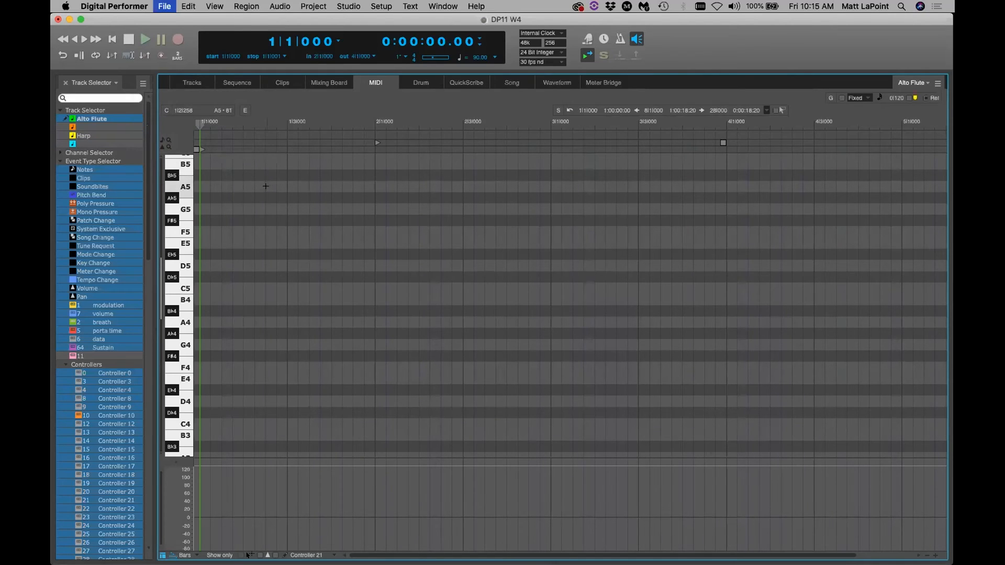
click(192, 84)
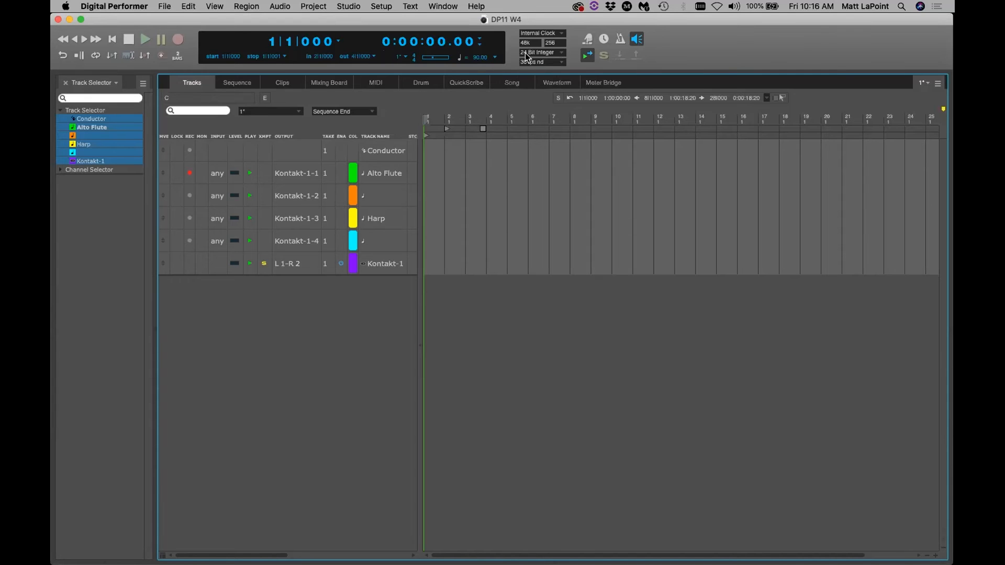
With the metronome on, record a MIDI take onto Alto Flute and view it in the MIDI editor
key(KP_7)
click(179, 38)
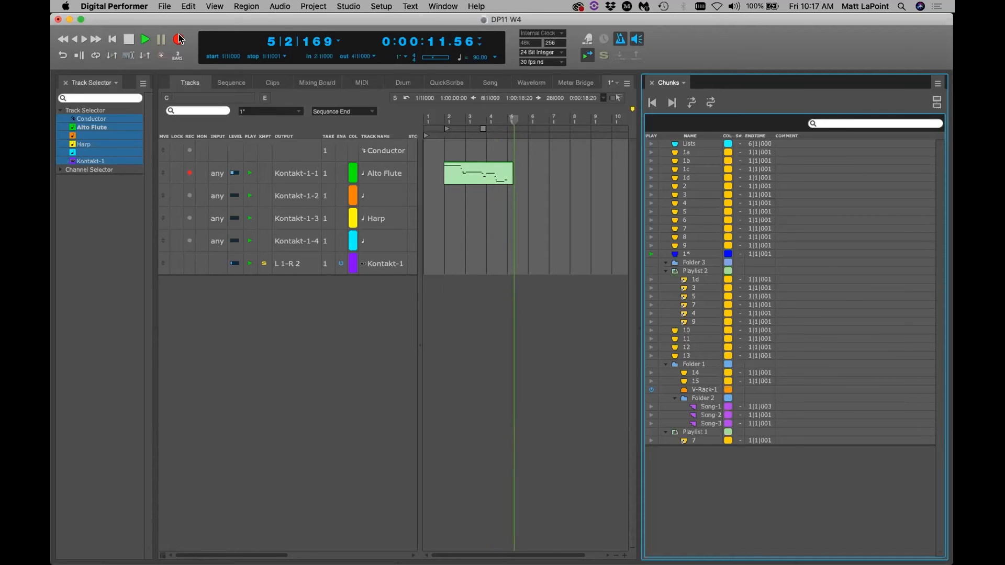
click(179, 39)
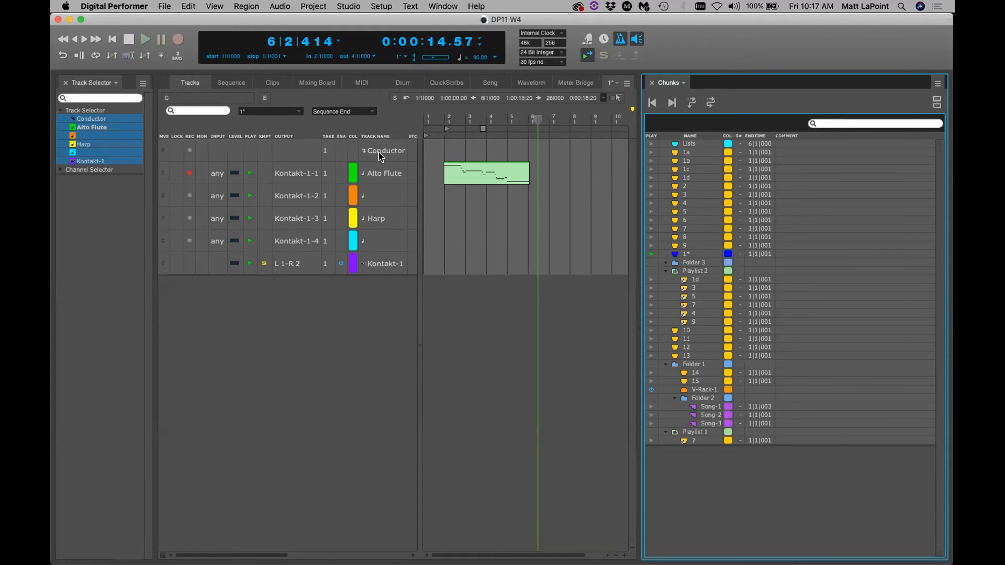
click(361, 82)
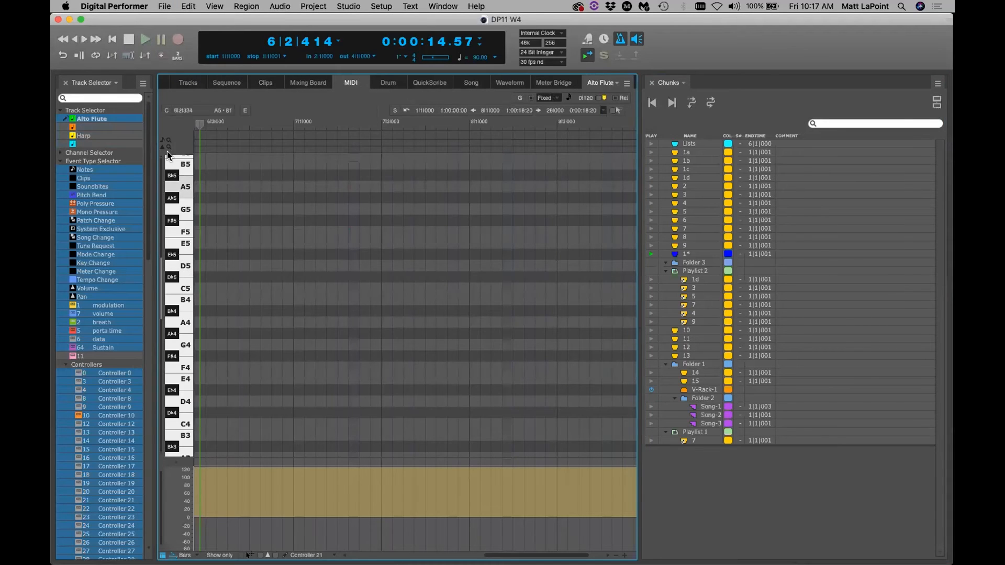
List only data types present in the sequence and inspect Channel 1's A5 note
click(143, 83)
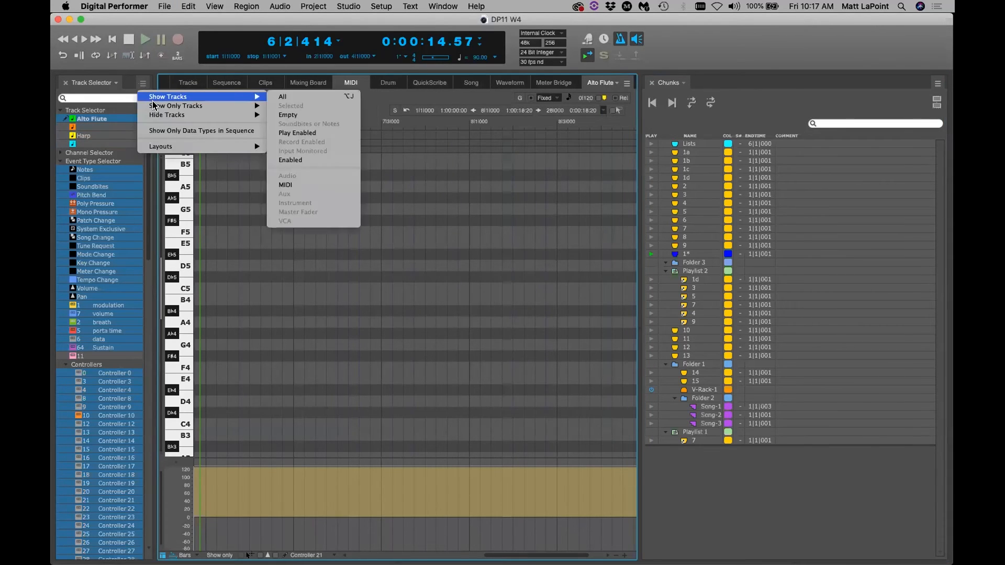
click(173, 131)
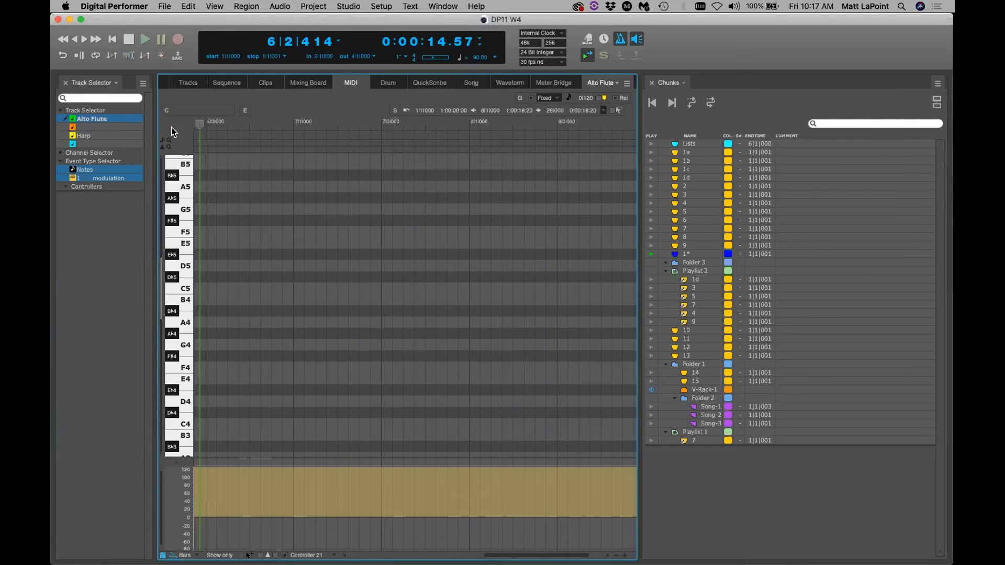
click(114, 41)
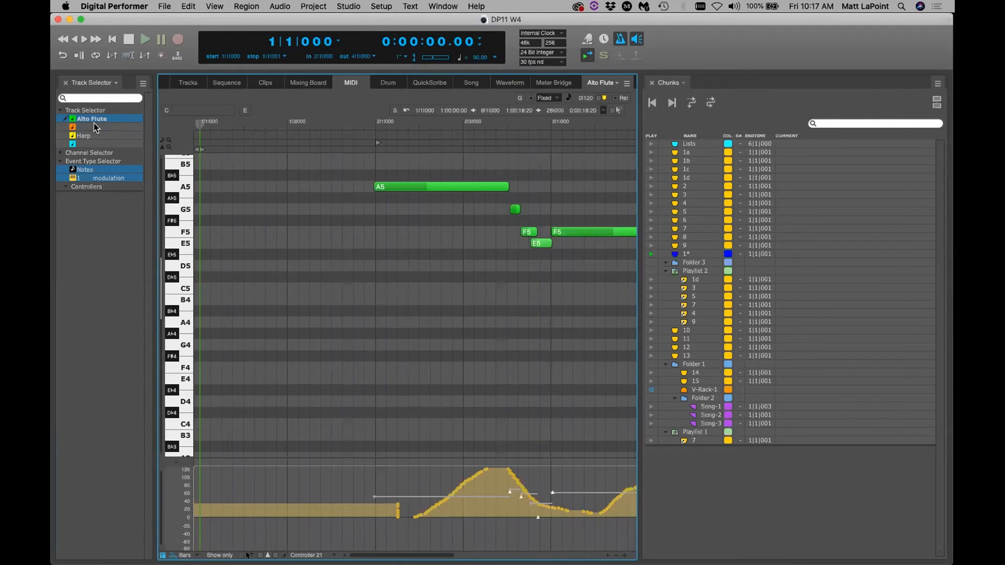
click(61, 153)
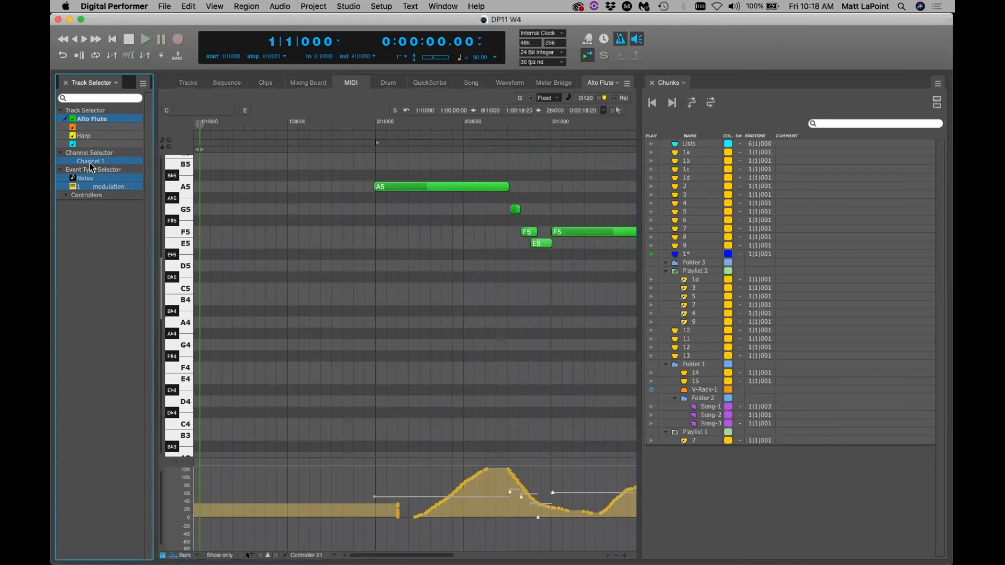
click(386, 187)
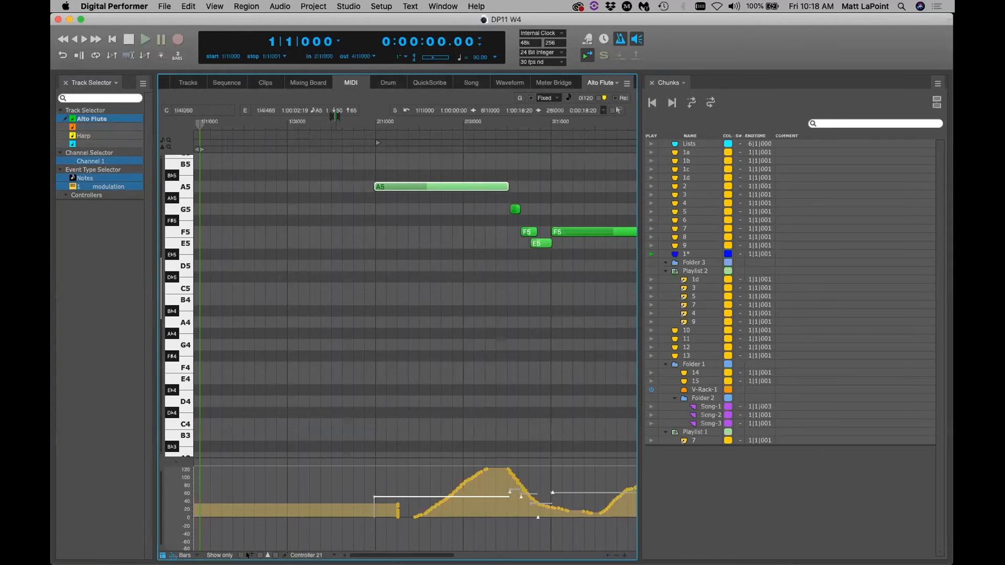
click(376, 289)
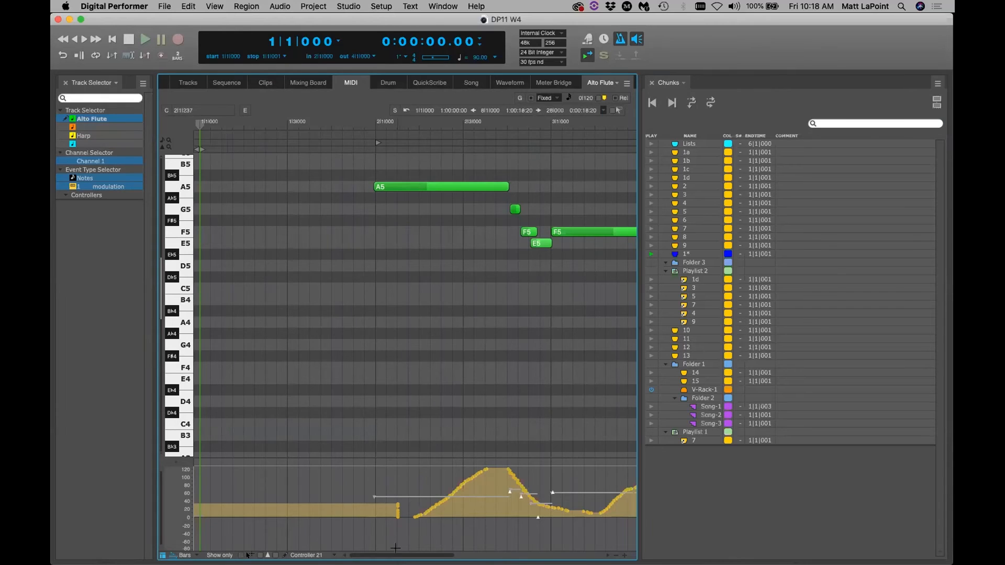
scroll(382, 471, right, 5)
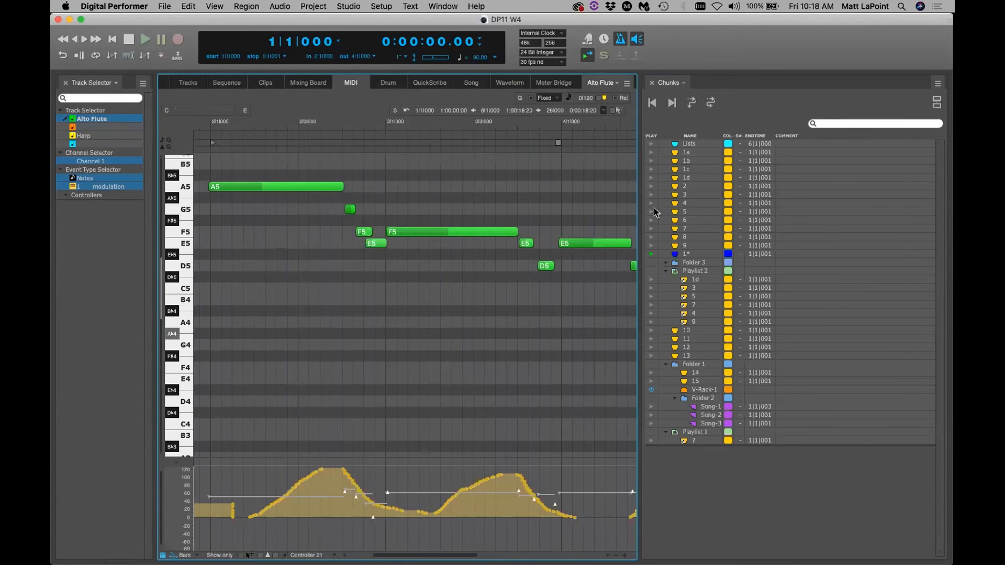
Hide the Chunks list, save, check controller and modulation views, and return to Tracks
key(shift+])
key(super+s)
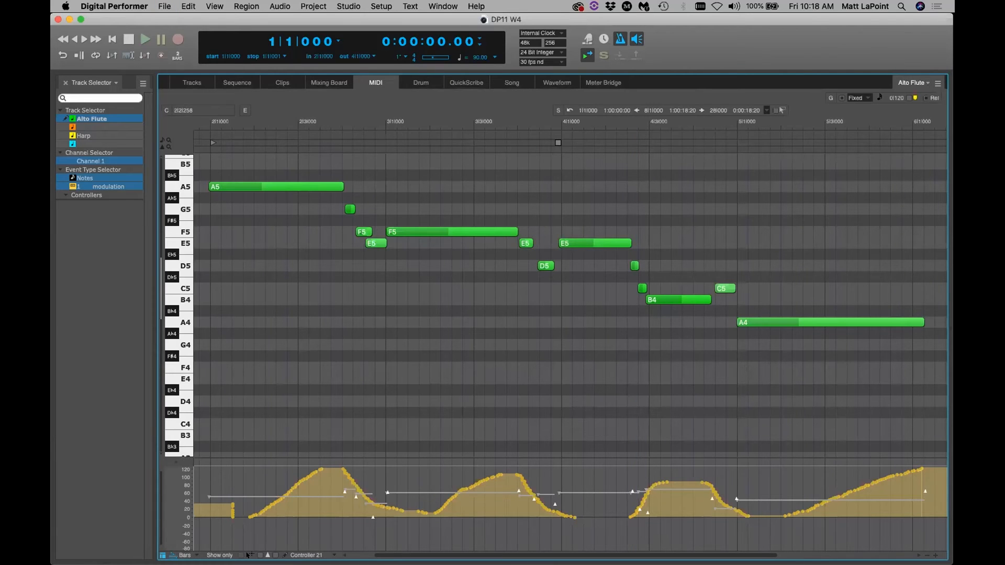
click(247, 555)
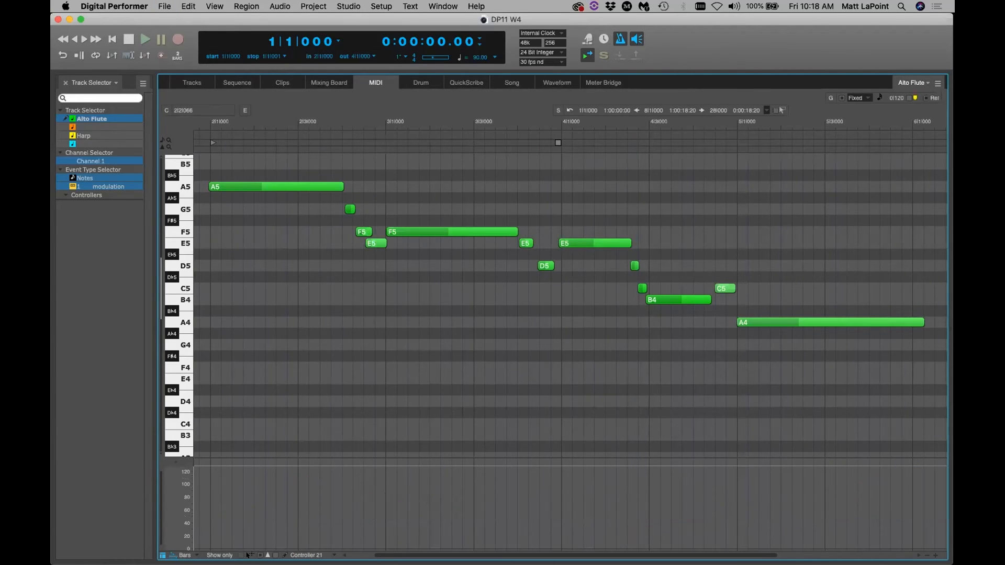
click(247, 555)
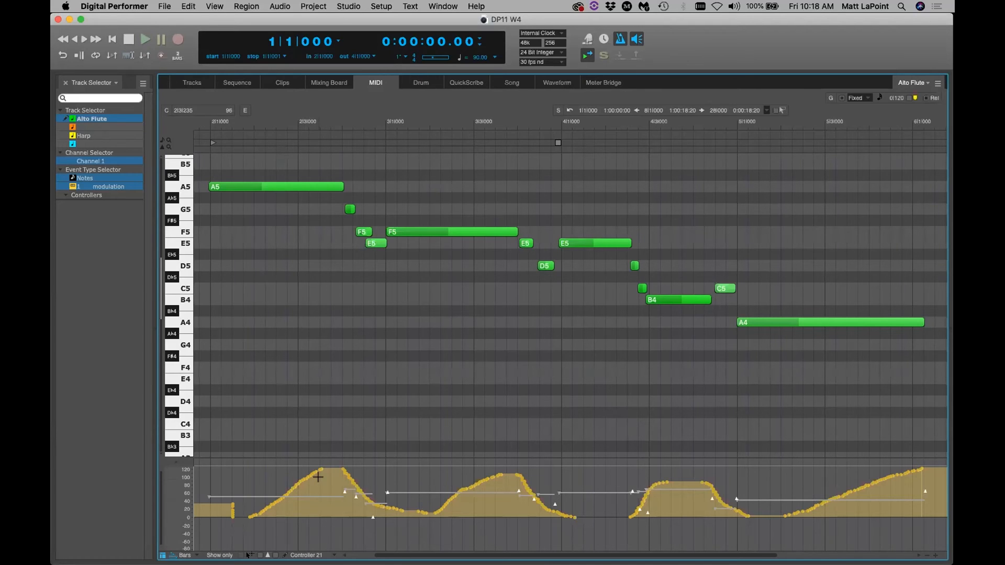
click(89, 187)
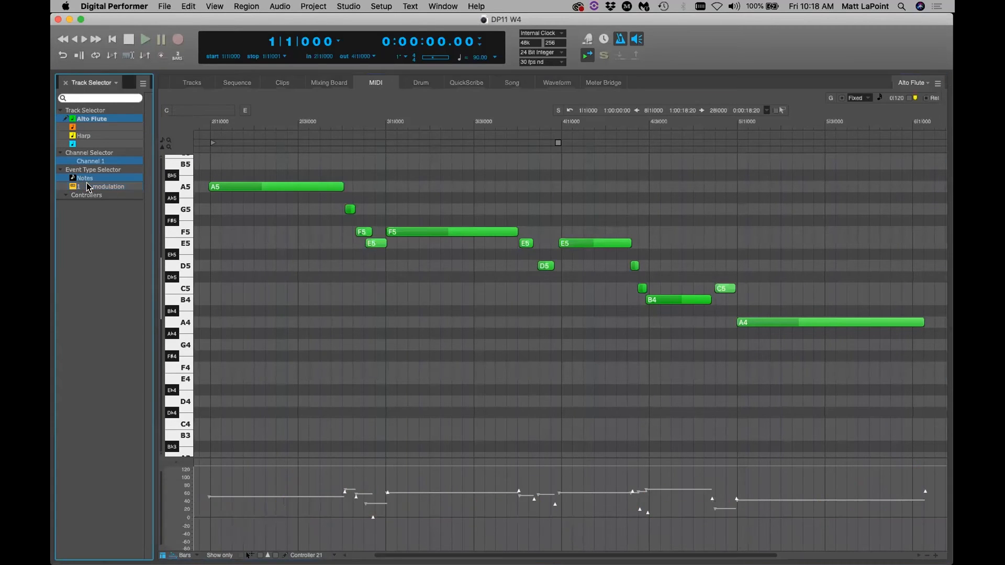
click(88, 187)
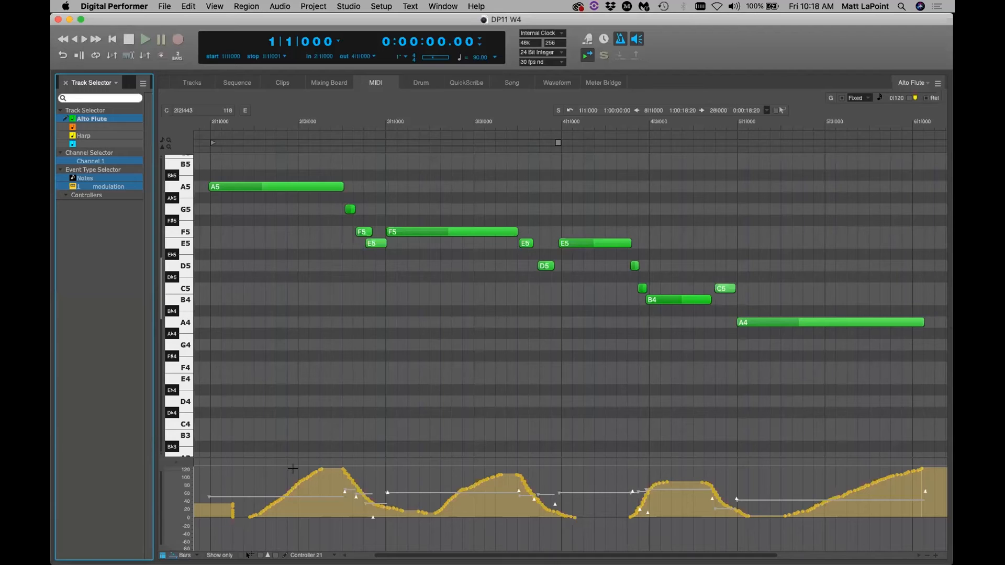
click(199, 82)
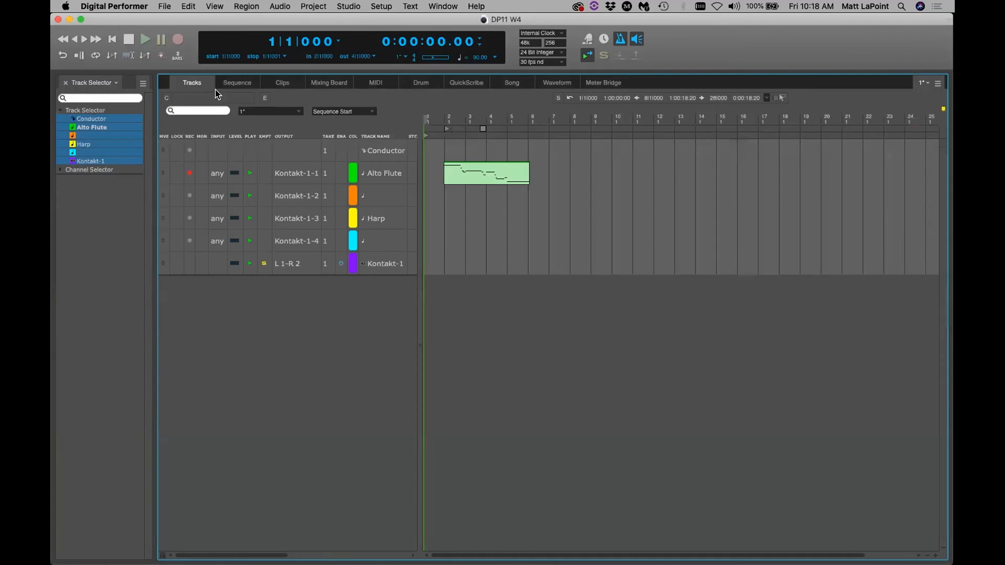
Open Kontakt-1 and set the first Alto Flute's Reverb knob to learn a MIDI controller
double_click(366, 266)
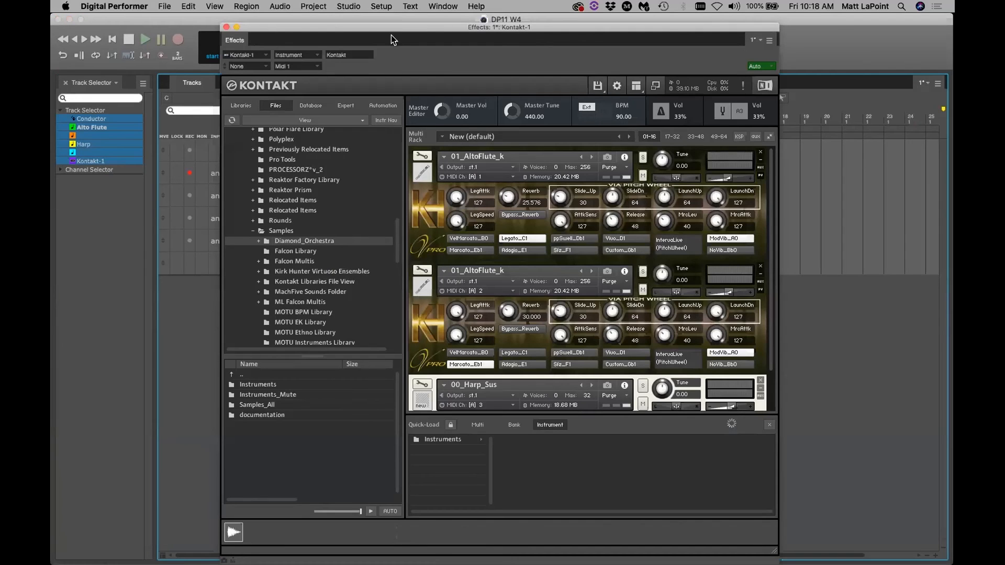
drag(397, 29, 269, 62)
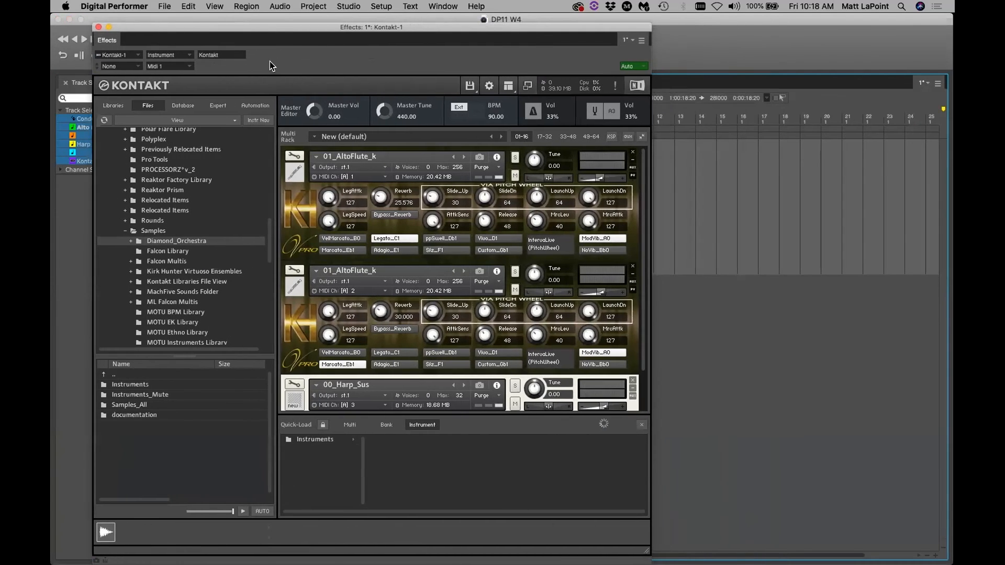
click(376, 197)
drag(376, 197, 372, 200)
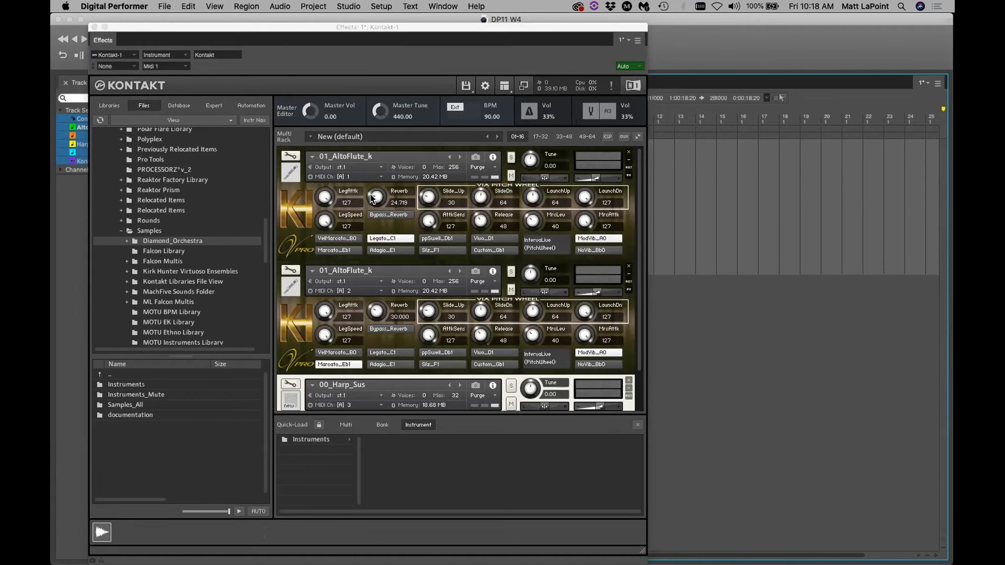
right_click(373, 196)
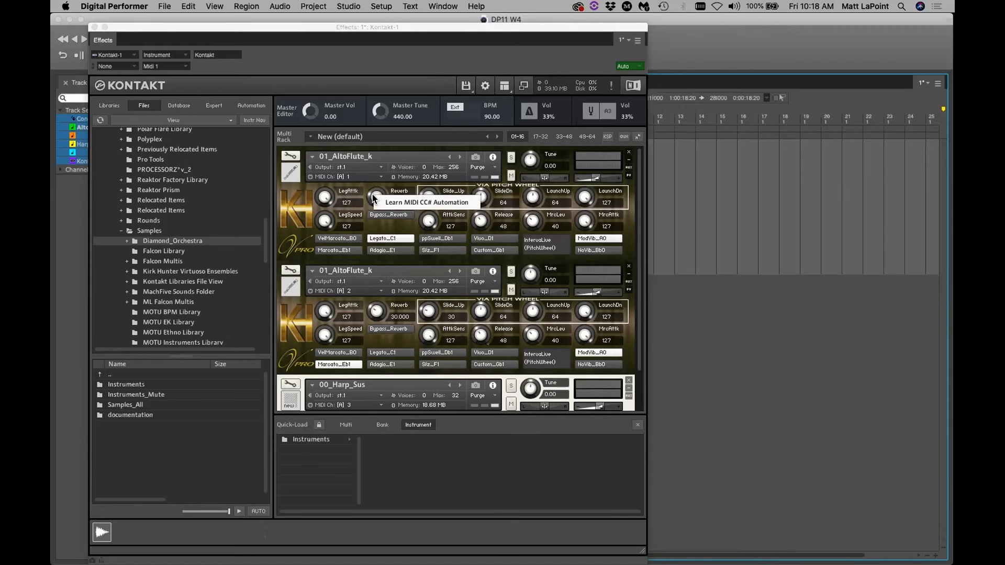
click(397, 202)
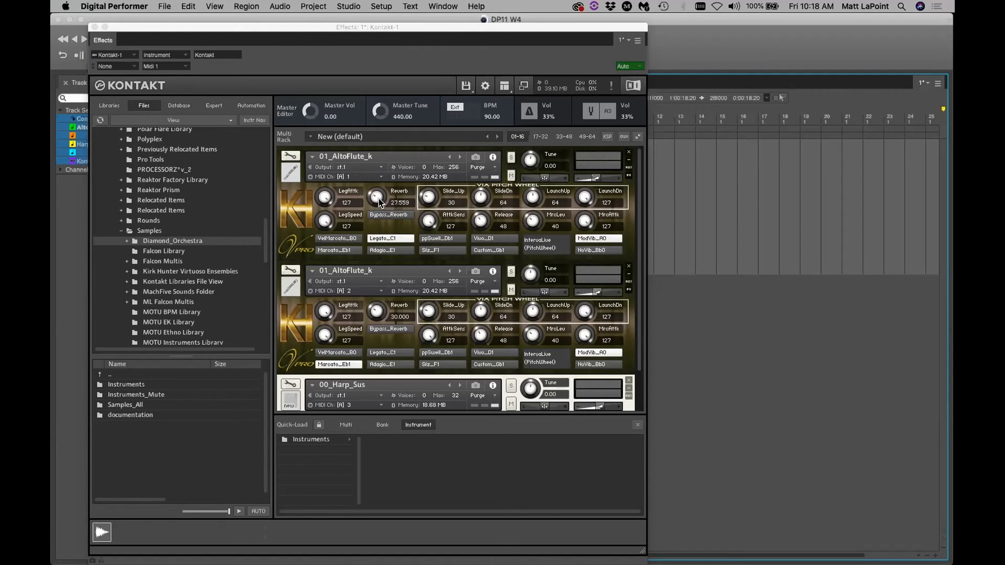
Confirm Reverb is assigned to MIDI CC# 21, save, and close the Kontakt window
right_click(378, 199)
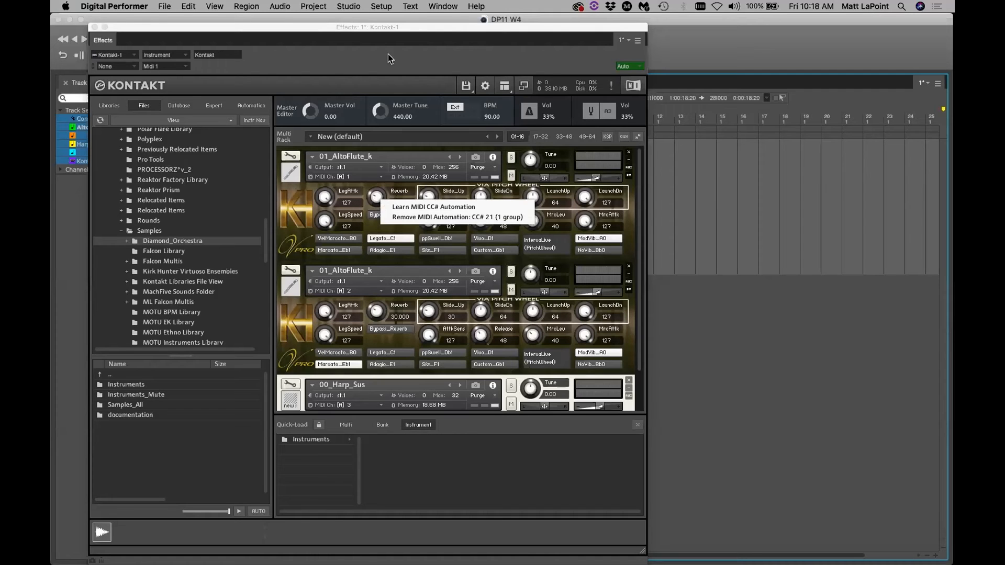
key(super+s)
drag(363, 27, 440, 27)
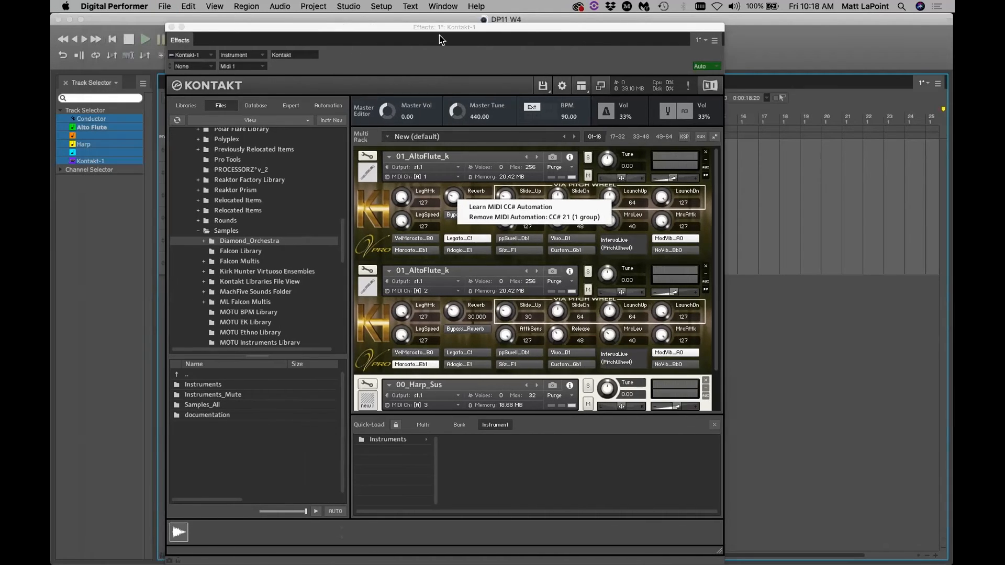
click(171, 27)
click(327, 337)
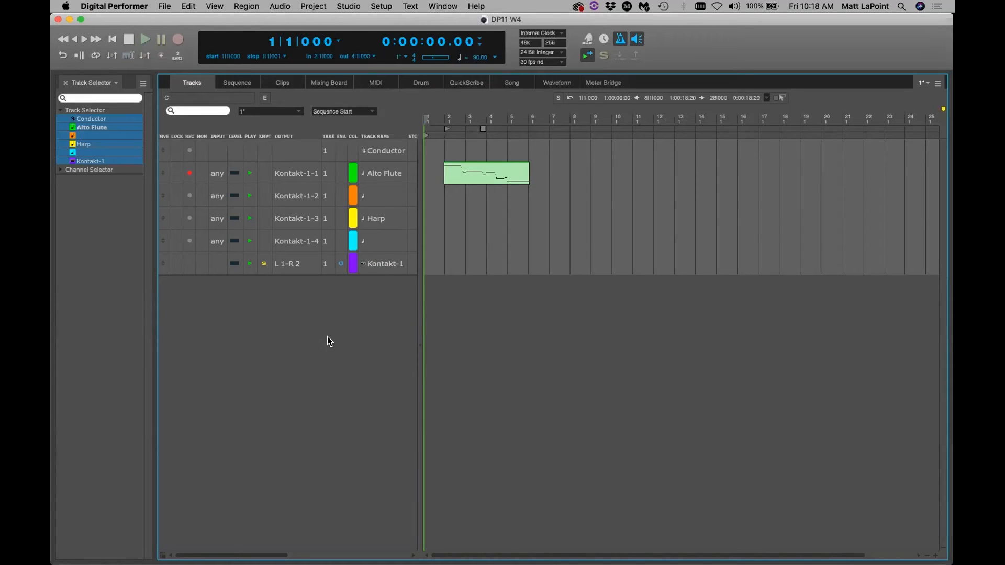
Overdub-record Controller 21 moves onto the Alto Flute track and save the project
click(379, 83)
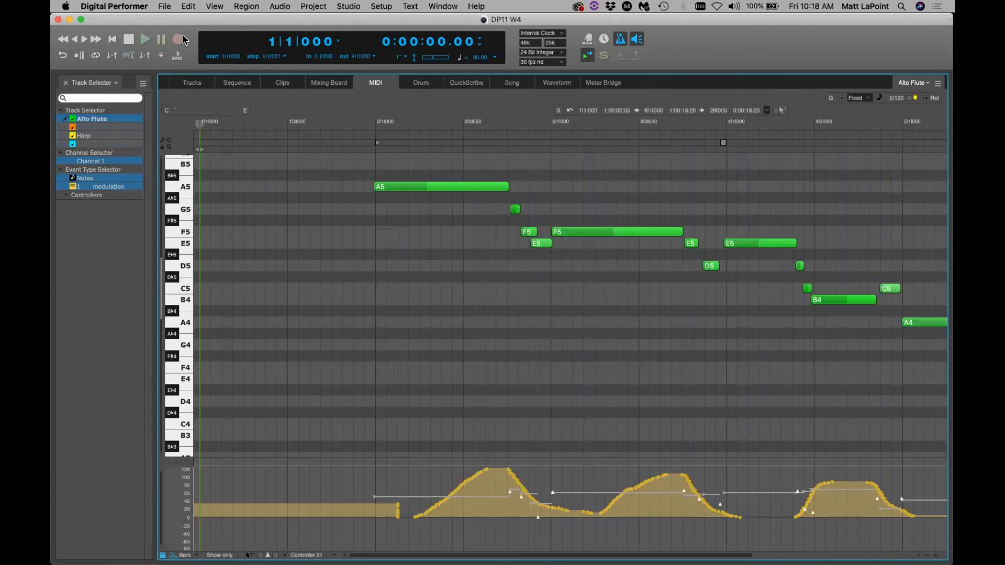
click(161, 55)
key(super+s)
click(179, 40)
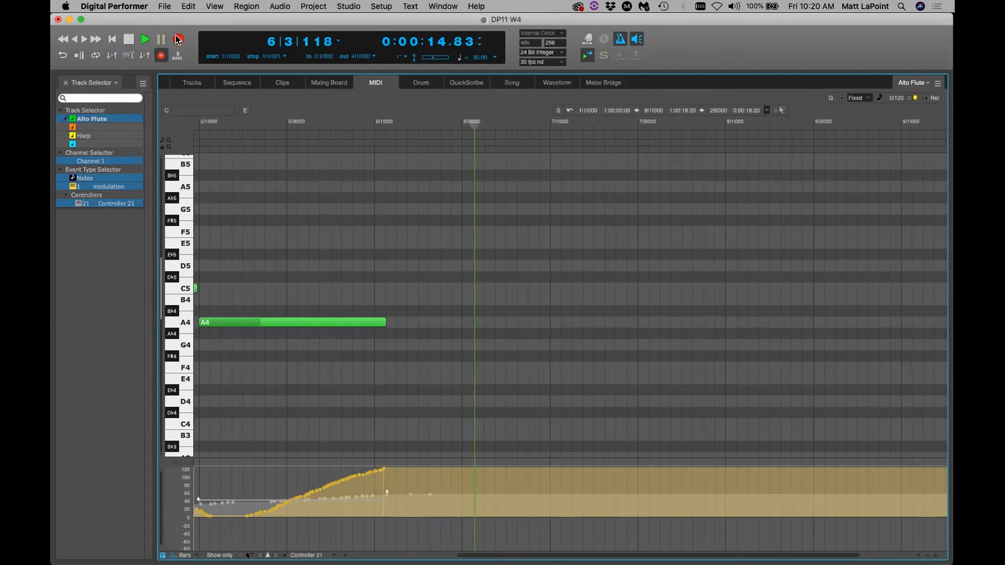
key(space)
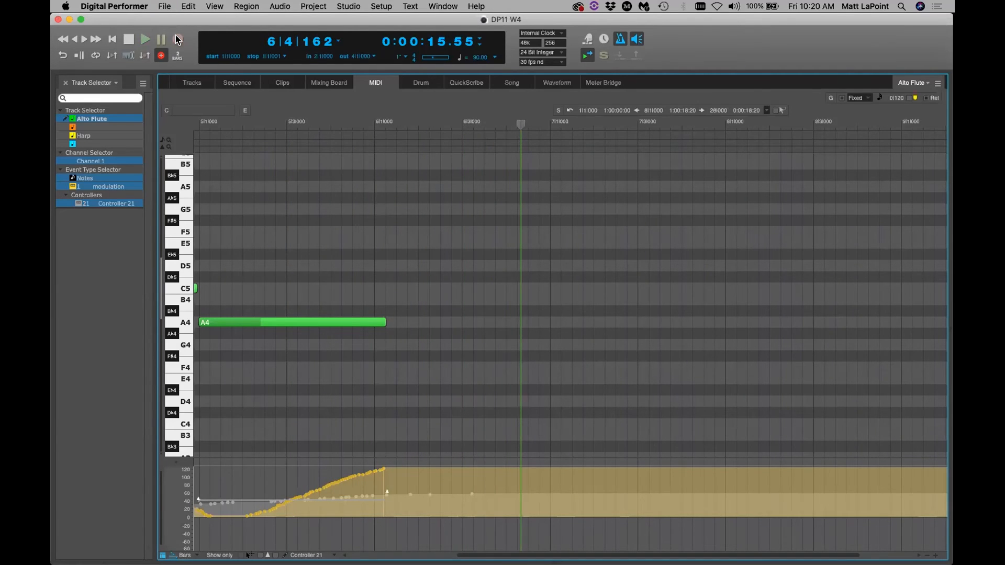
key(Return)
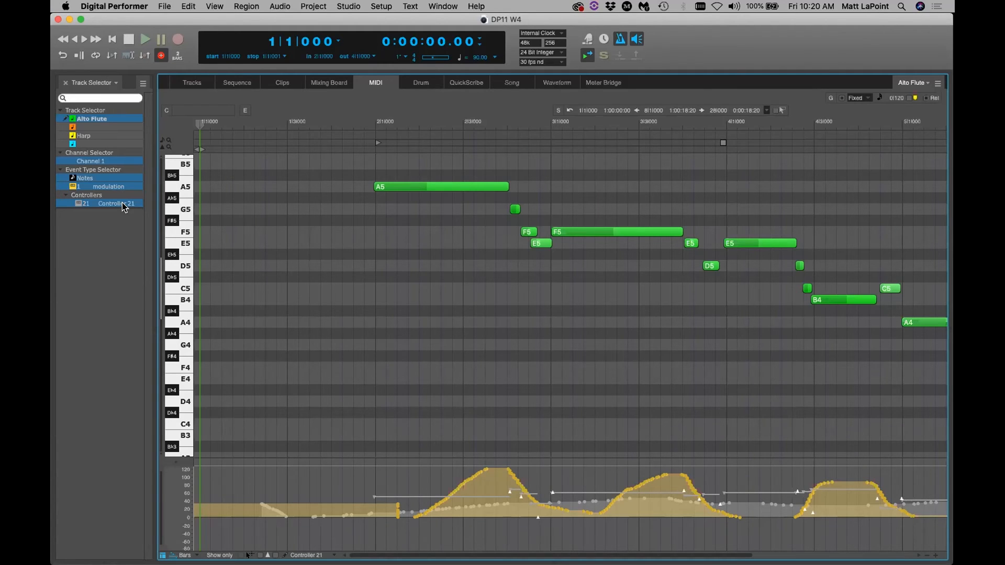
key(super+s)
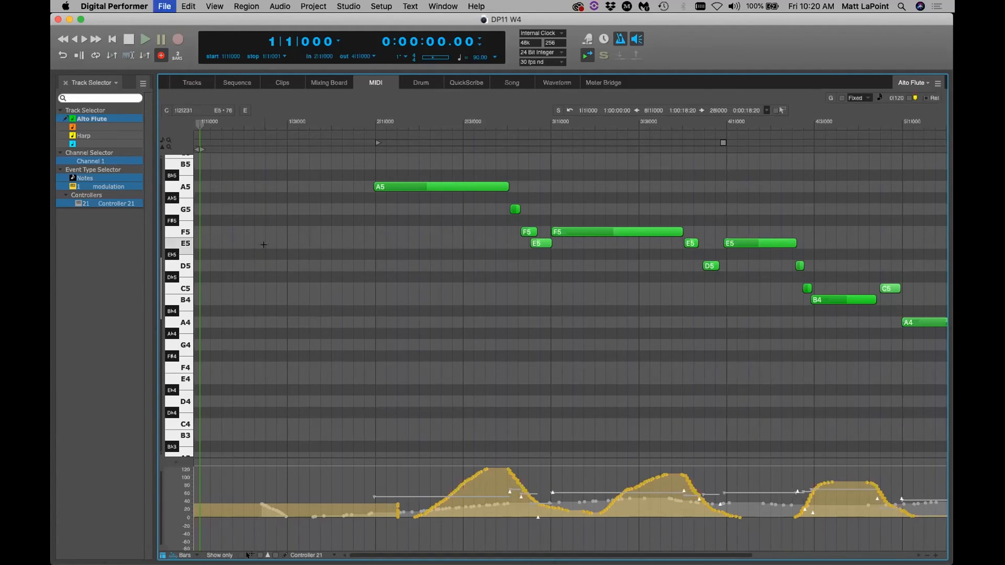
Hide modulation data and delete the short falling run of Controller 21 points
click(114, 191)
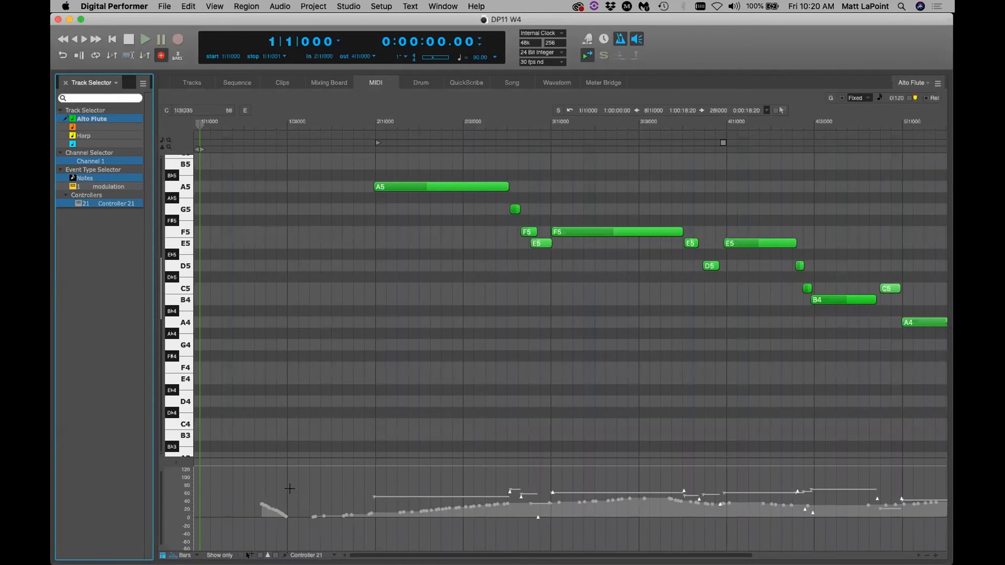
click(251, 494)
drag(251, 494, 301, 528)
key(Delete)
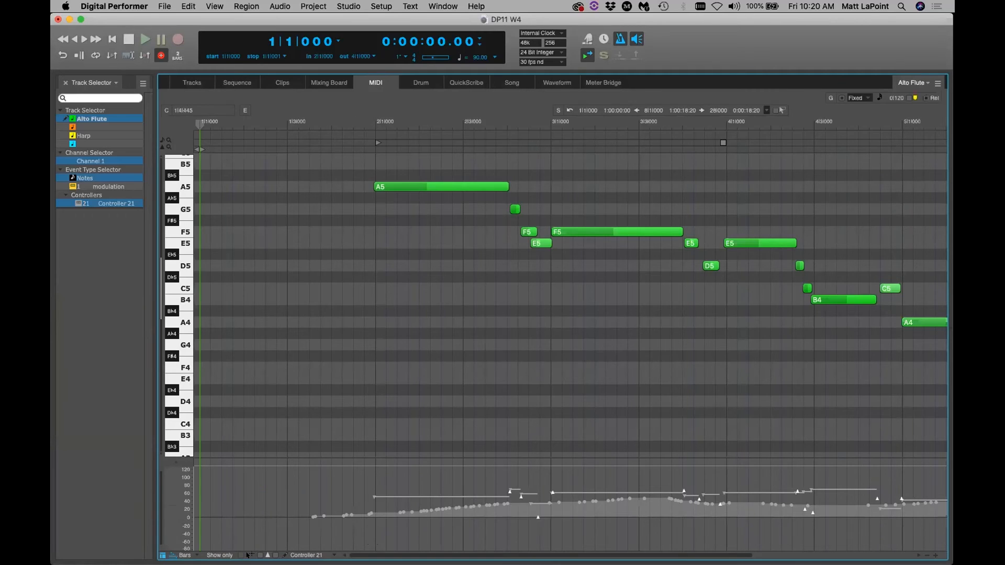
scroll(248, 556, right, 3)
scroll(248, 556, right, 5)
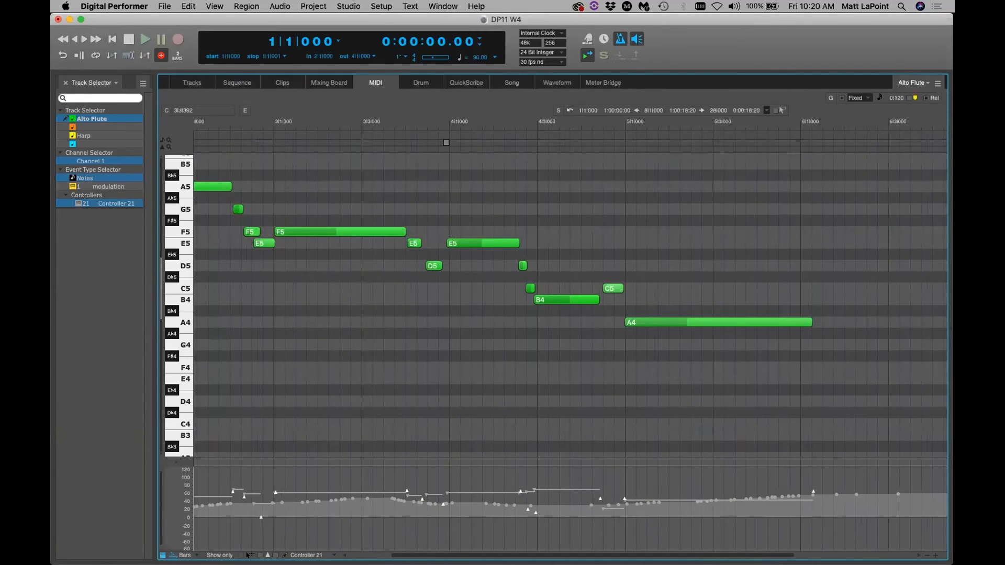
Make the Alto Flute's Controller 21 events purple and redisplay modulation in the controller lane
scroll(247, 556, left, 6)
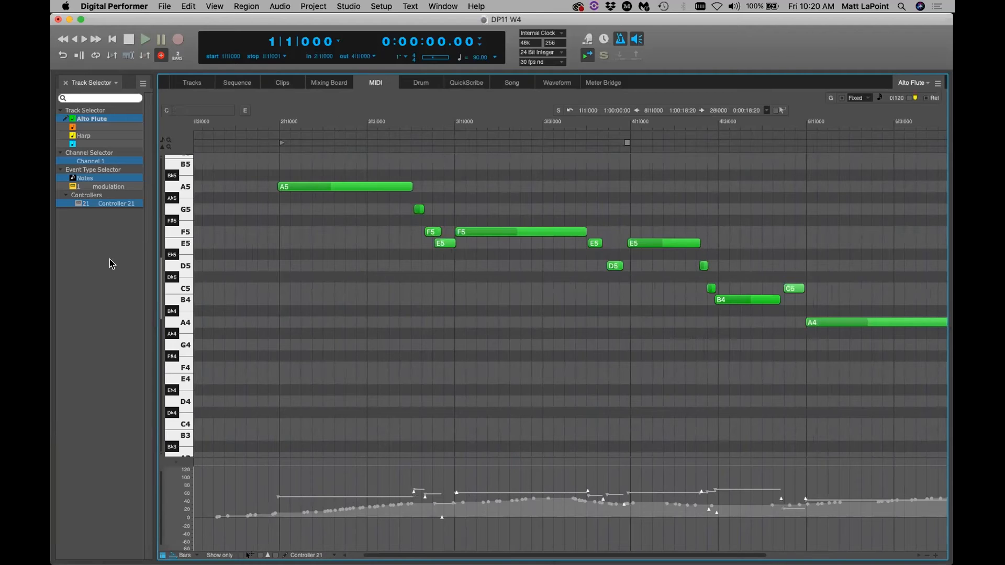
right_click(111, 203)
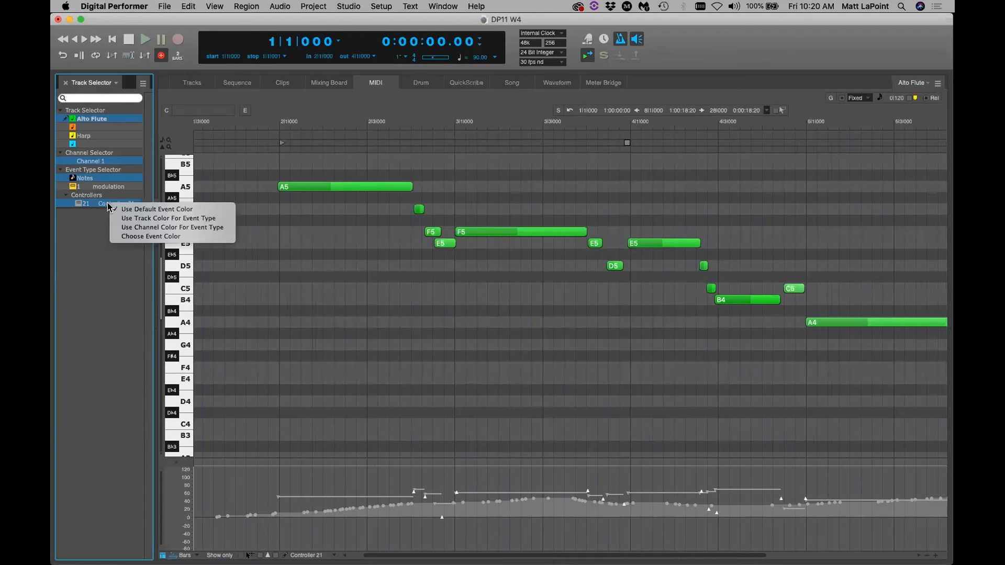
click(132, 237)
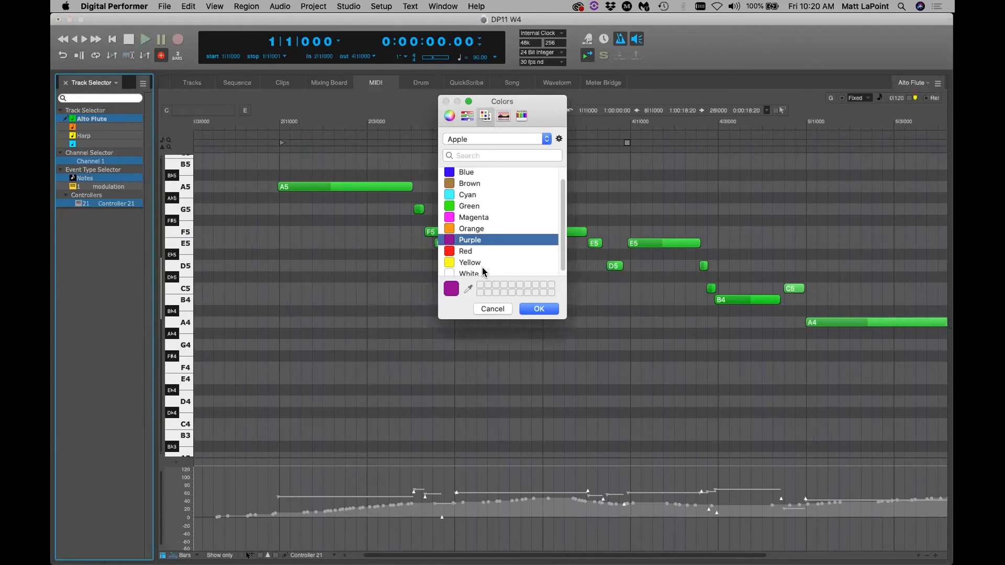
click(545, 305)
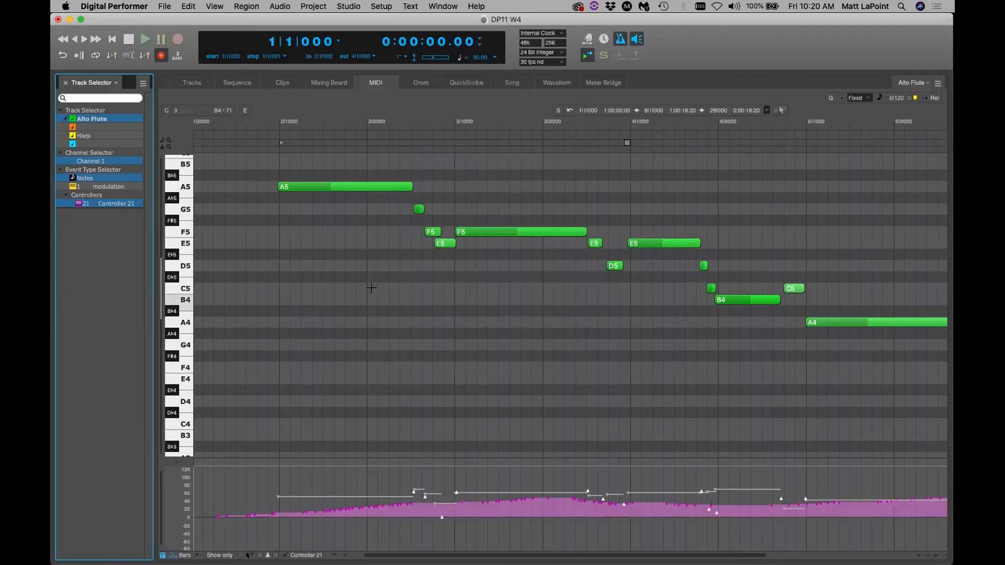
click(104, 187)
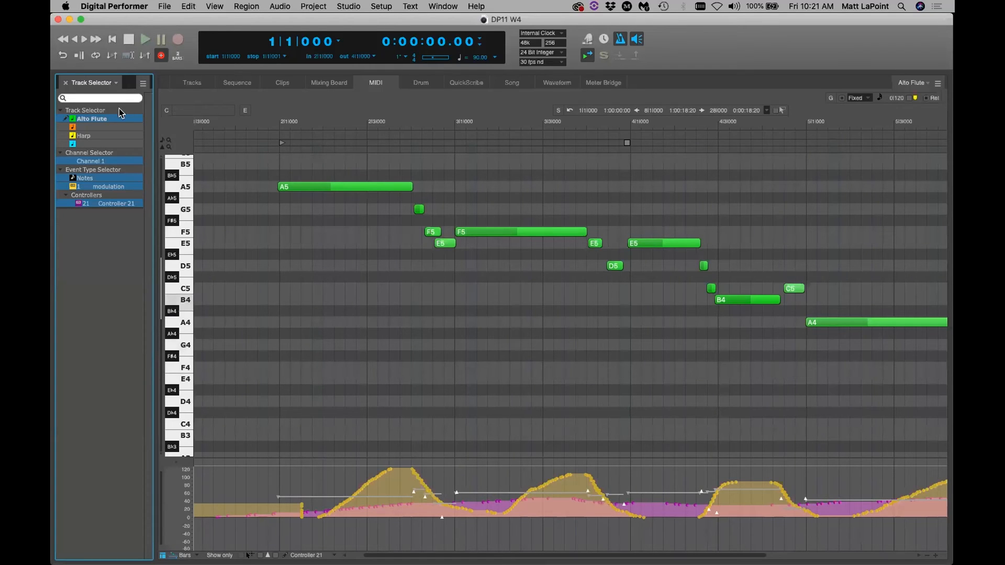
key(super+s)
click(143, 84)
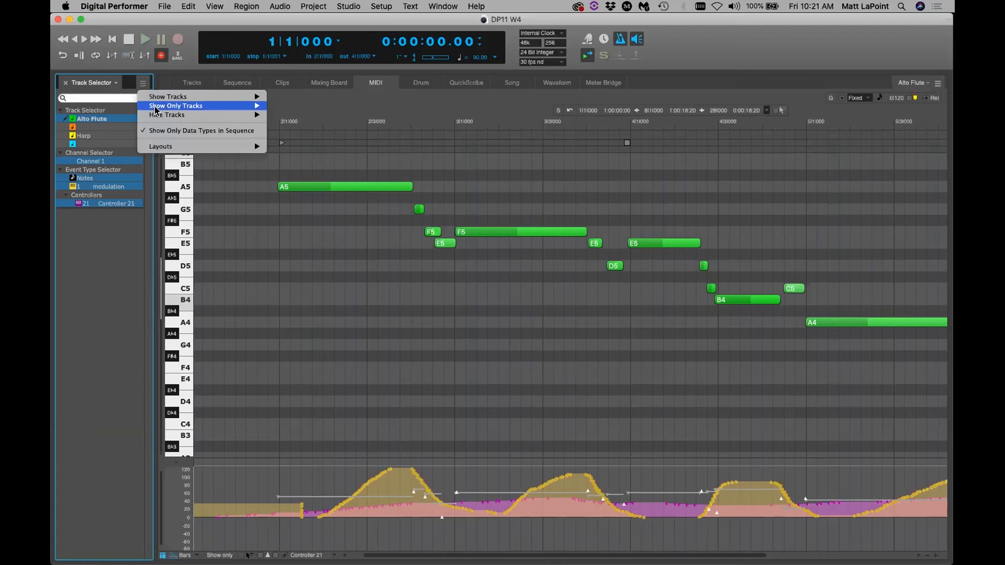
click(164, 132)
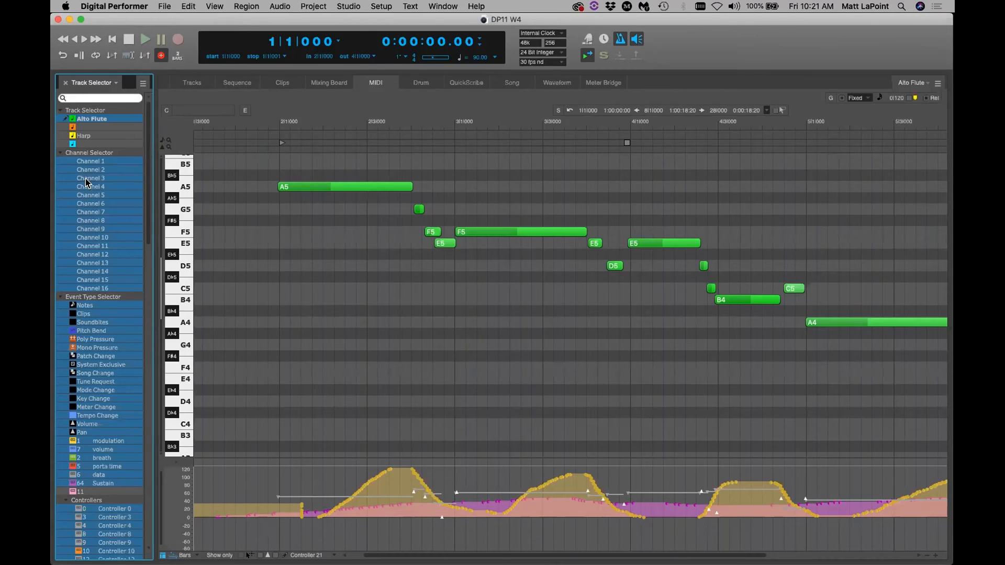
scroll(85, 233, up, 10)
click(143, 84)
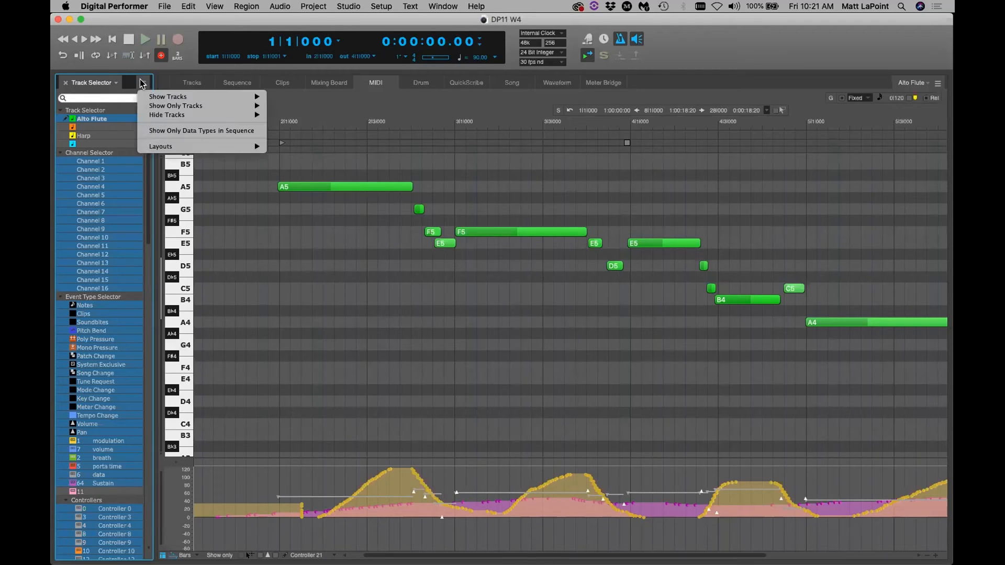
click(154, 130)
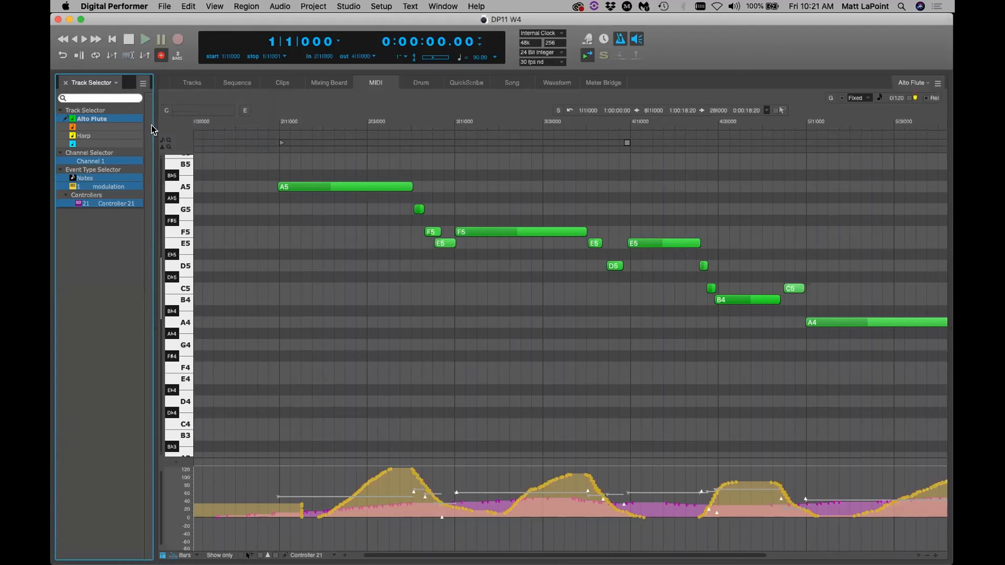
key(super+s)
Select the short G5, F5, E5, D5 and C5 grace notes in the Alto Flute part
click(422, 209)
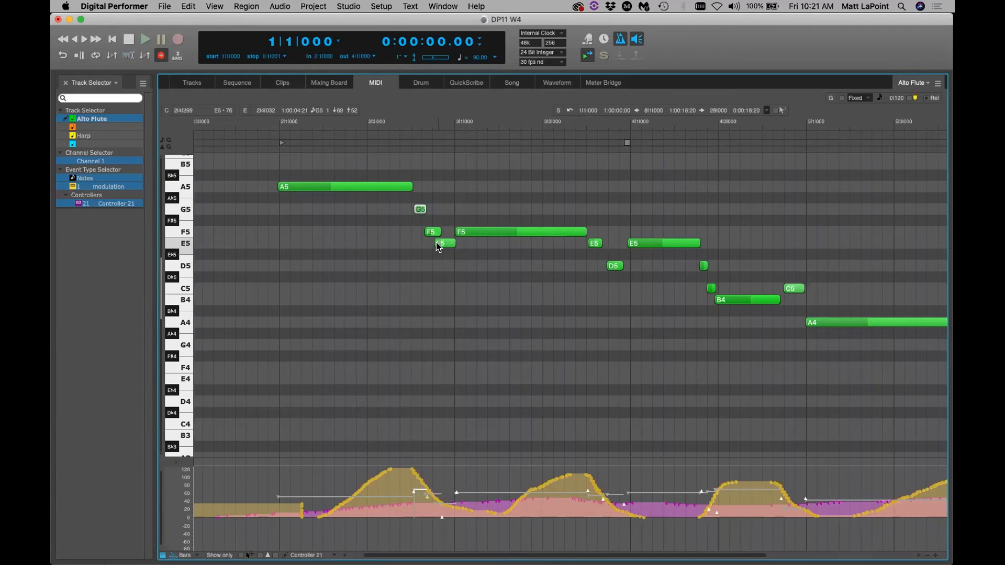
drag(434, 242, 432, 242)
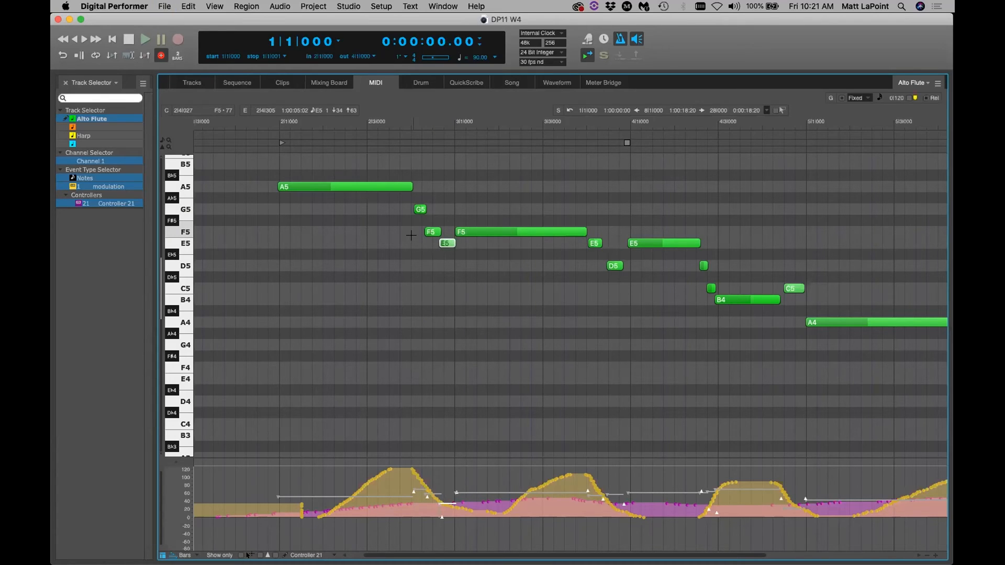
click(419, 210)
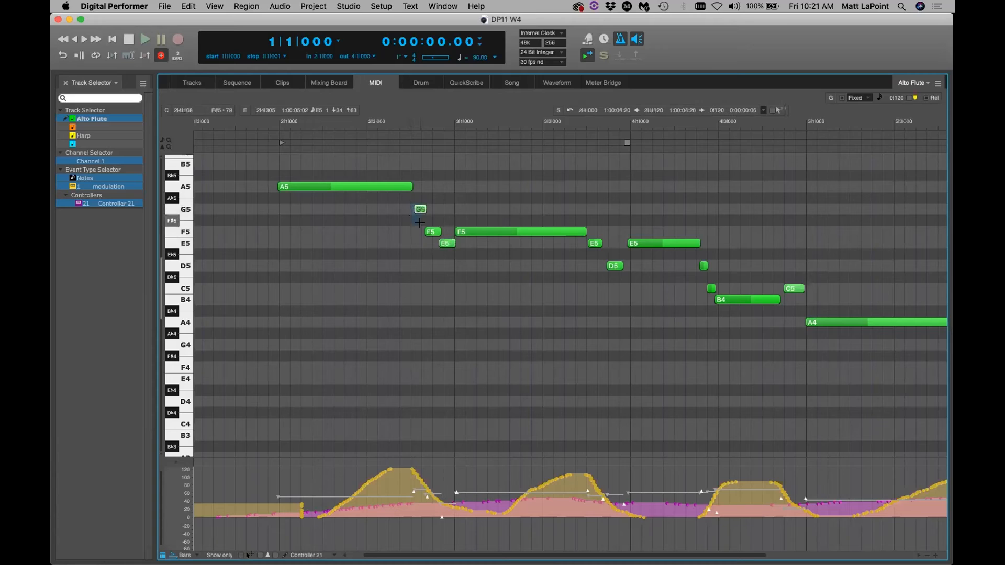
drag(421, 224, 447, 255)
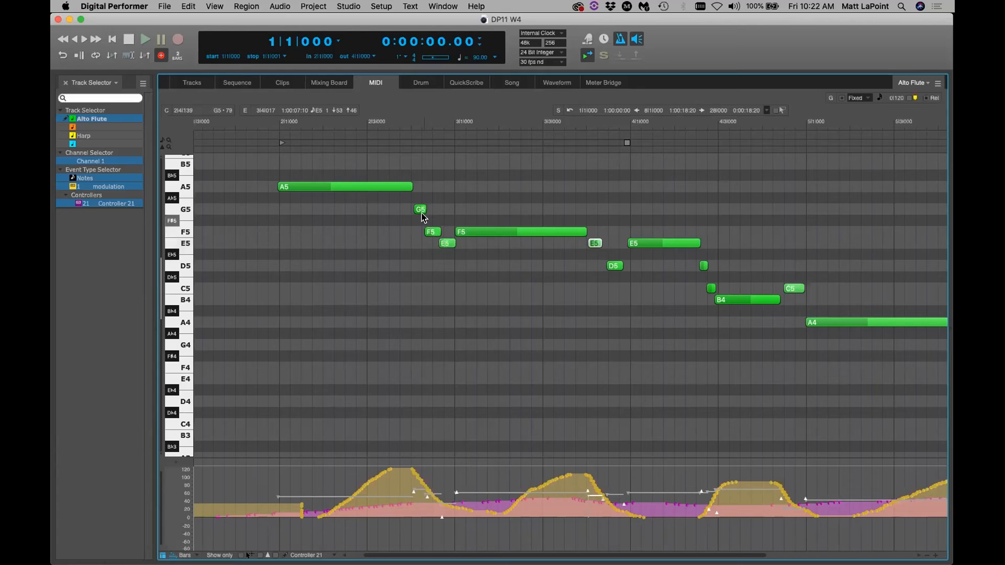
shift+click(434, 232)
shift+click(446, 244)
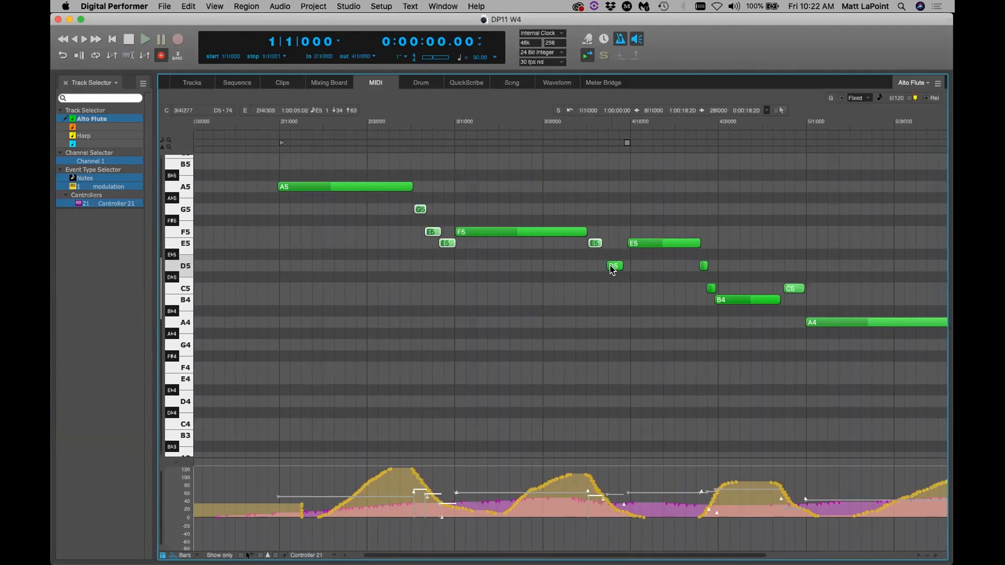
shift+click(704, 266)
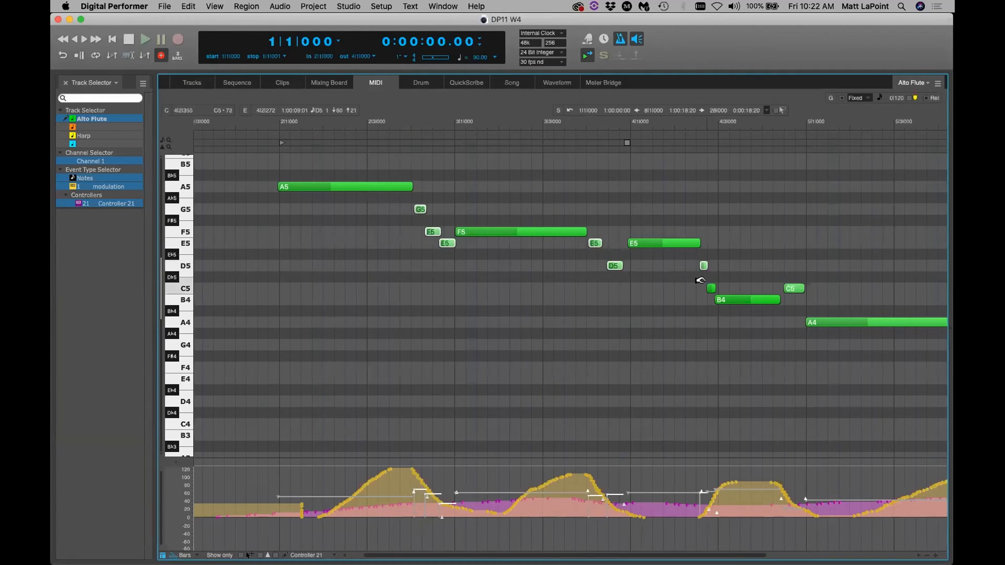
shift+click(711, 289)
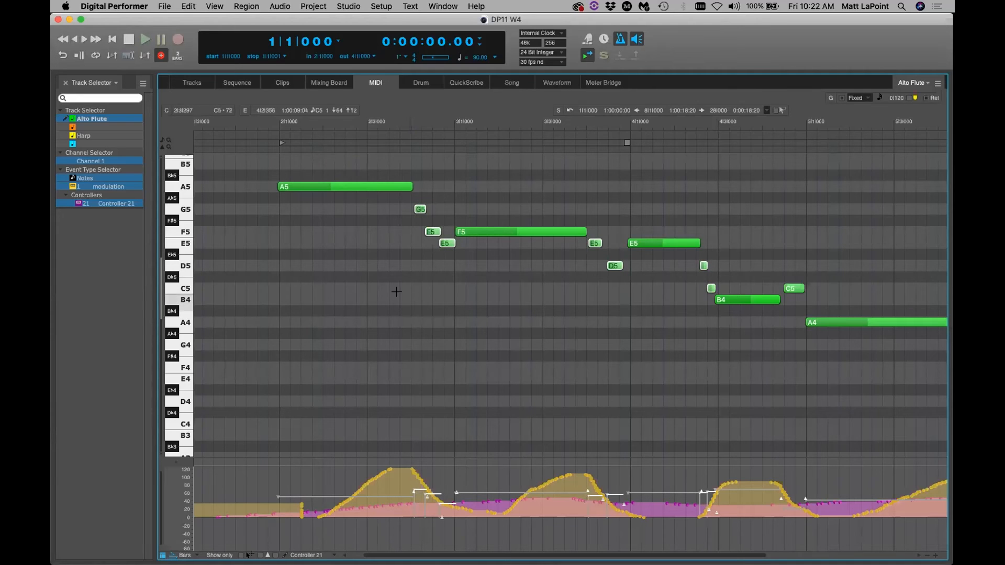
Move the selected grace notes to MIDI channel 2 with Region > Change MIDI Channel
click(247, 6)
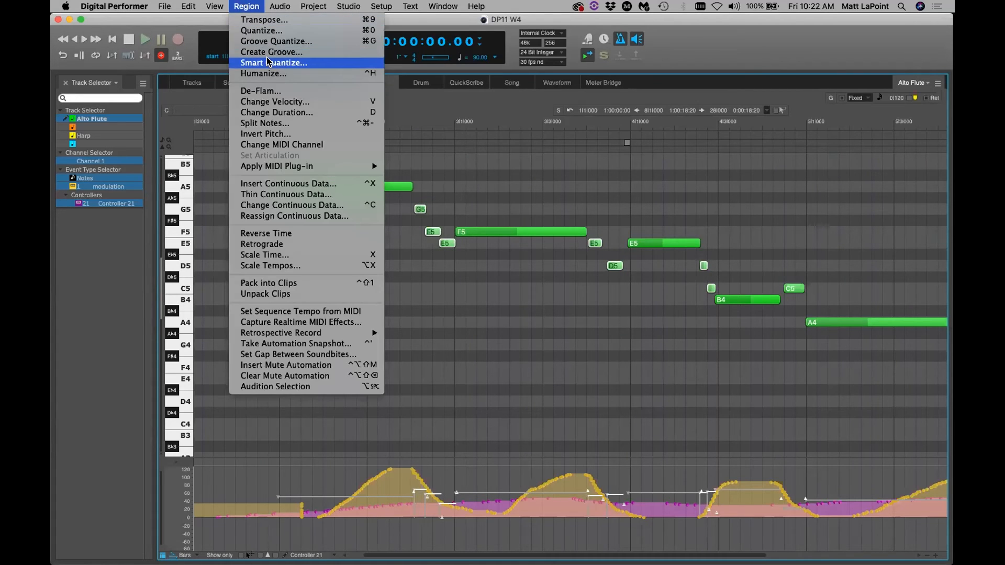
click(301, 144)
click(585, 340)
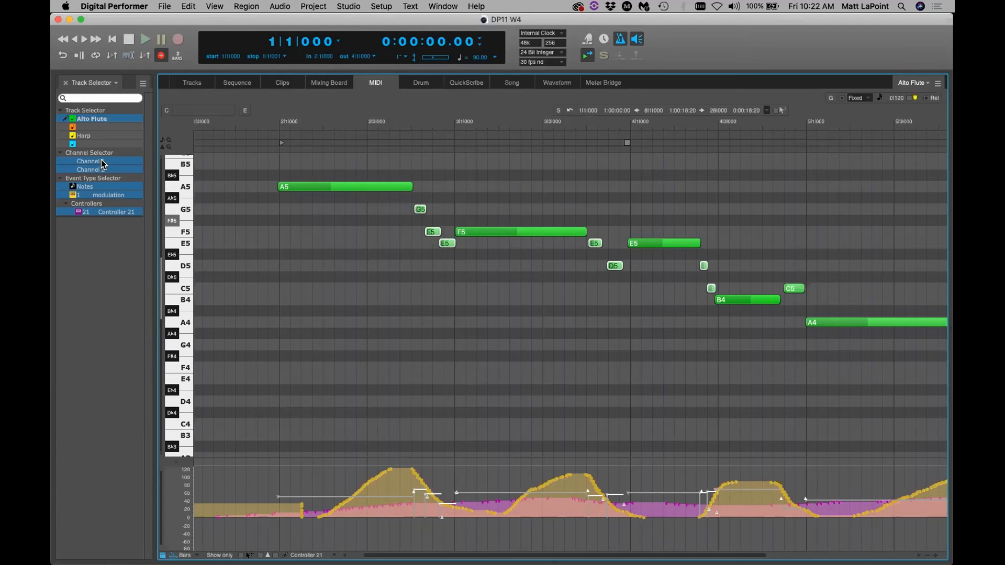
Route the Alto Flute output to Kontakt-1 > any, save, and check the Kontakt window
key(shift+t)
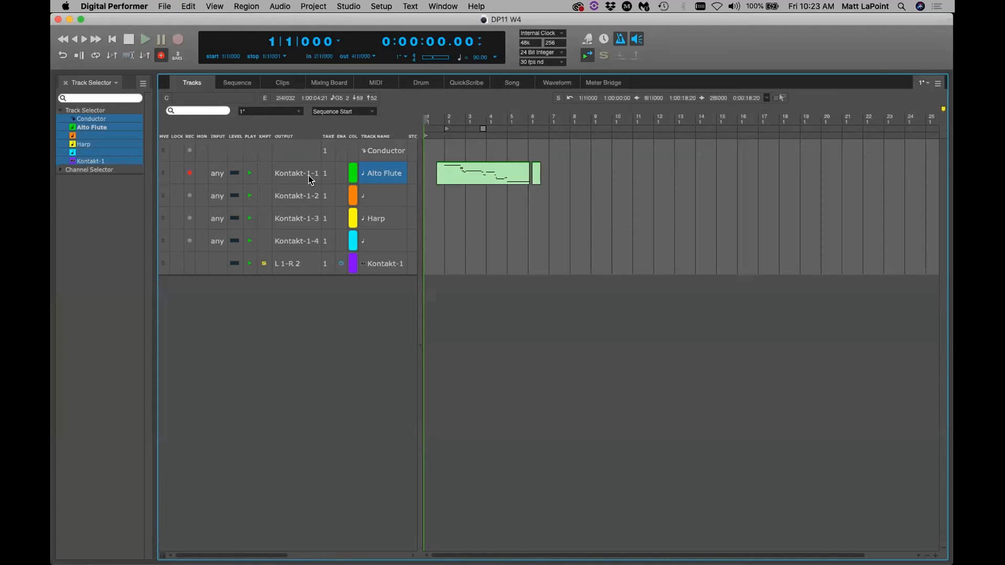
click(311, 179)
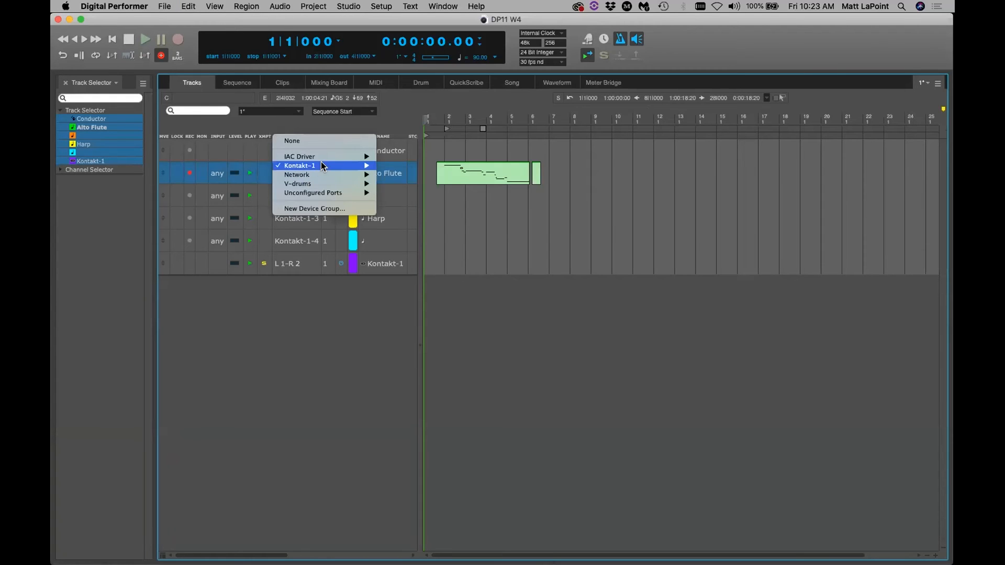
mouse_move(321, 164)
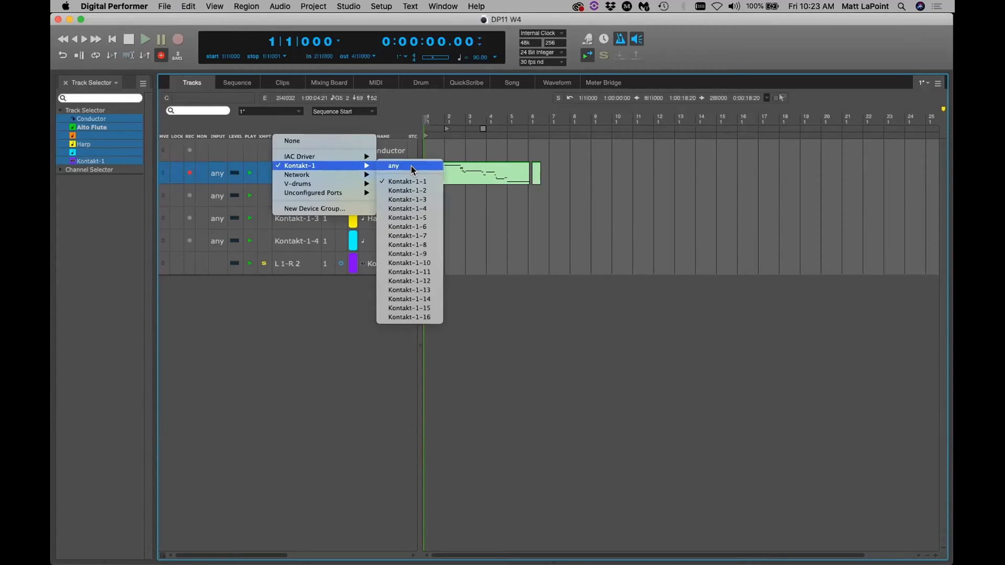
click(411, 166)
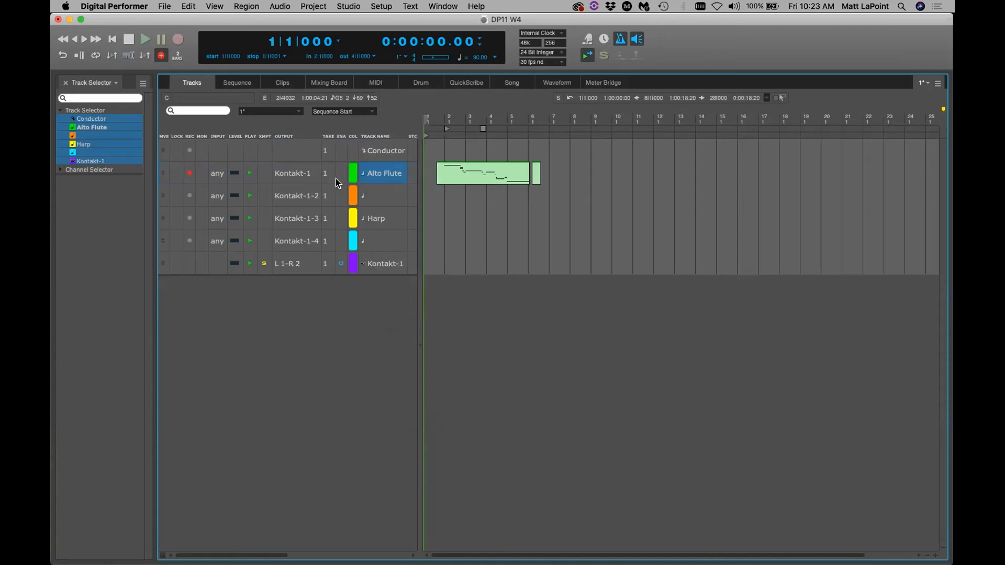
key(super+s)
double_click(366, 263)
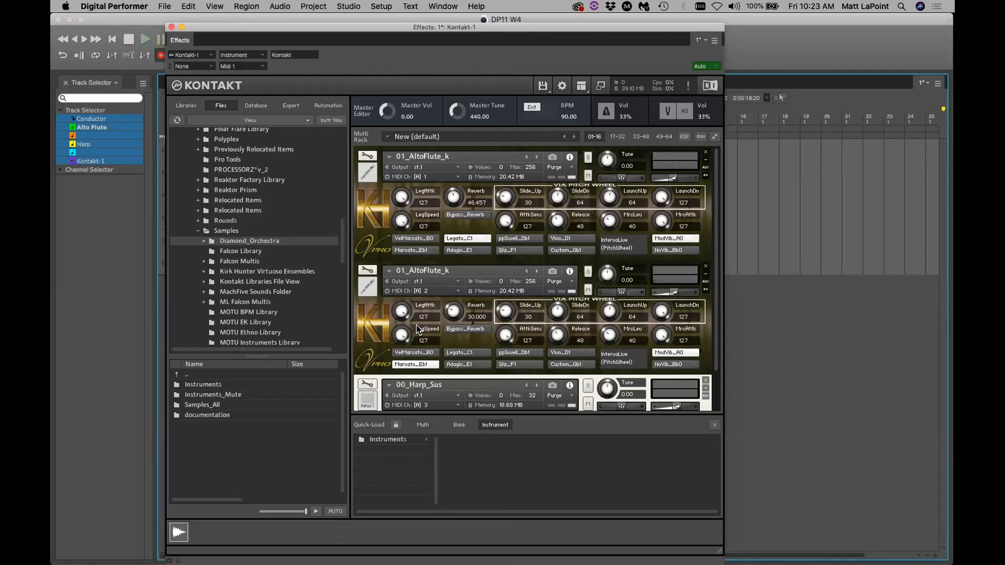
click(171, 27)
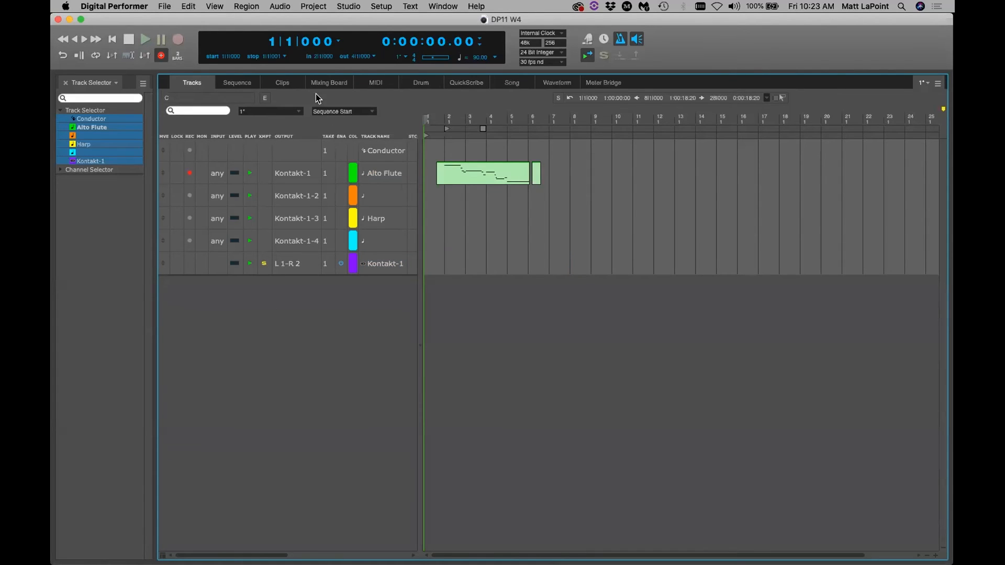
Play back the Alto Flute part in the note editor from just before bar 2
click(360, 80)
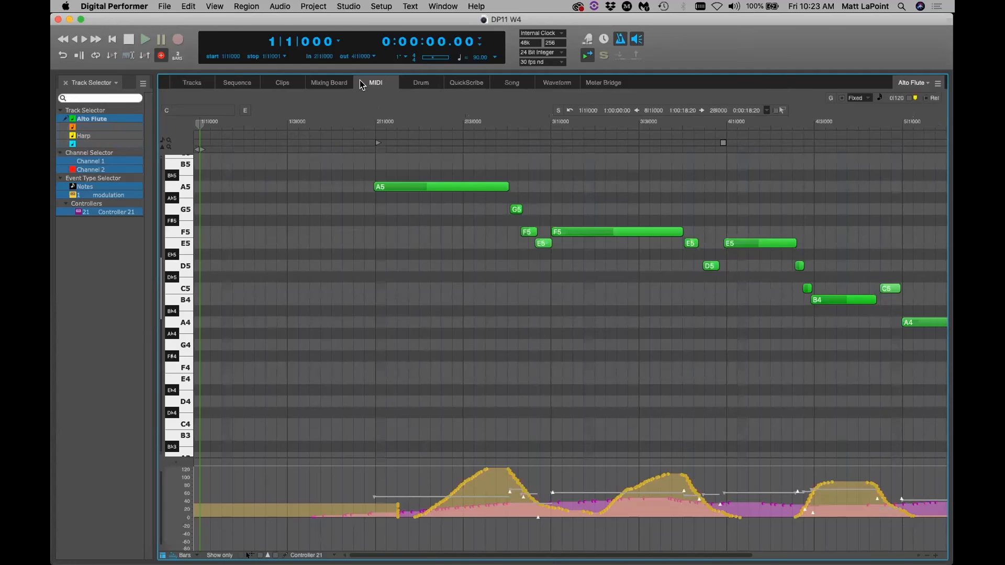
click(340, 121)
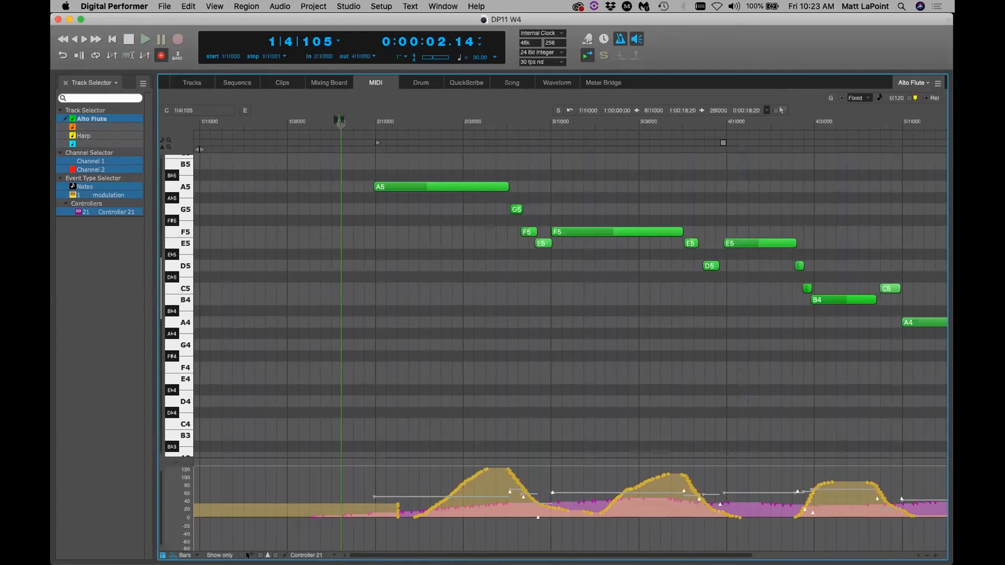
key(space)
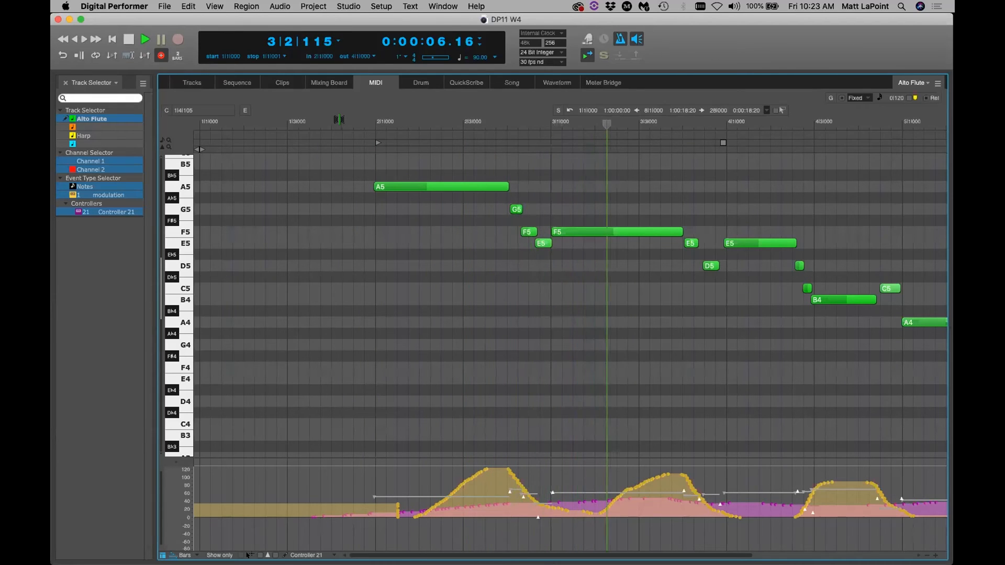
key(space)
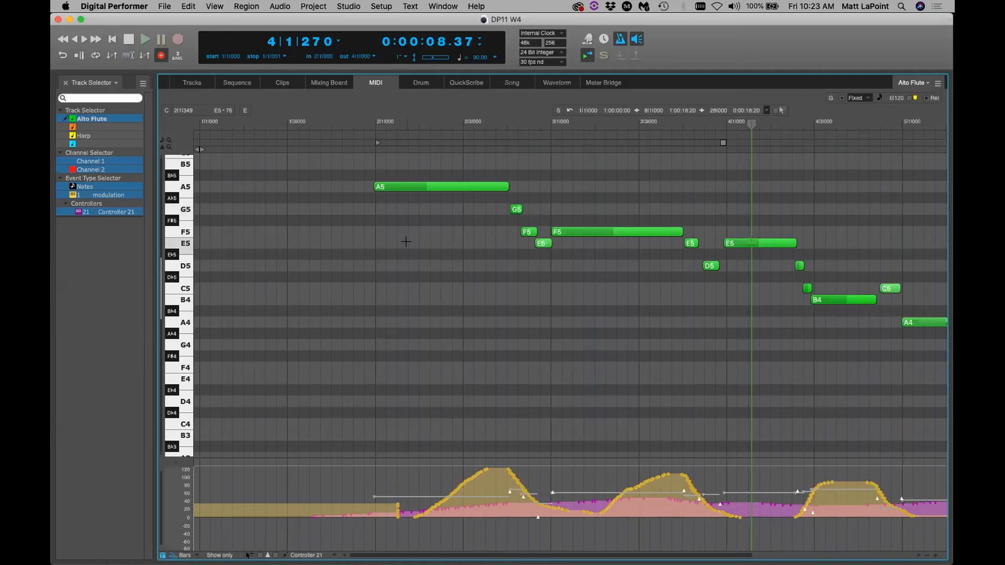
Hide and re-show Channel 1 to check the channel 2 grace notes, then return to Tracks
click(113, 169)
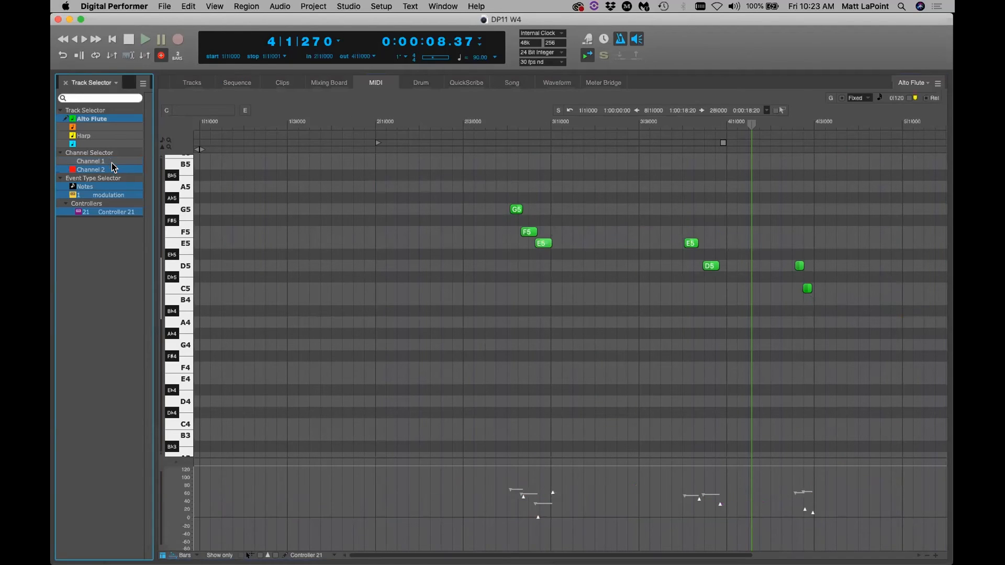
click(112, 163)
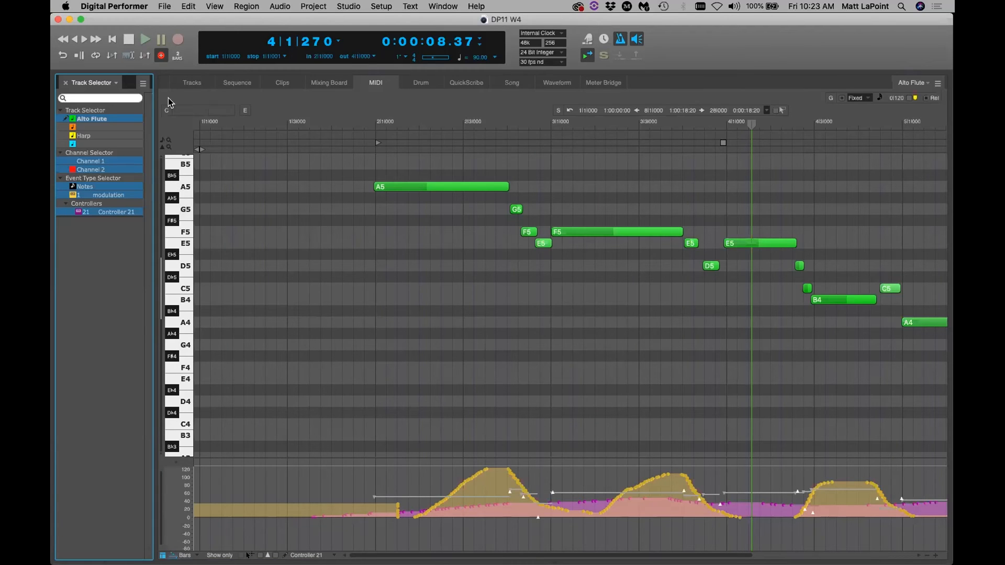
click(192, 83)
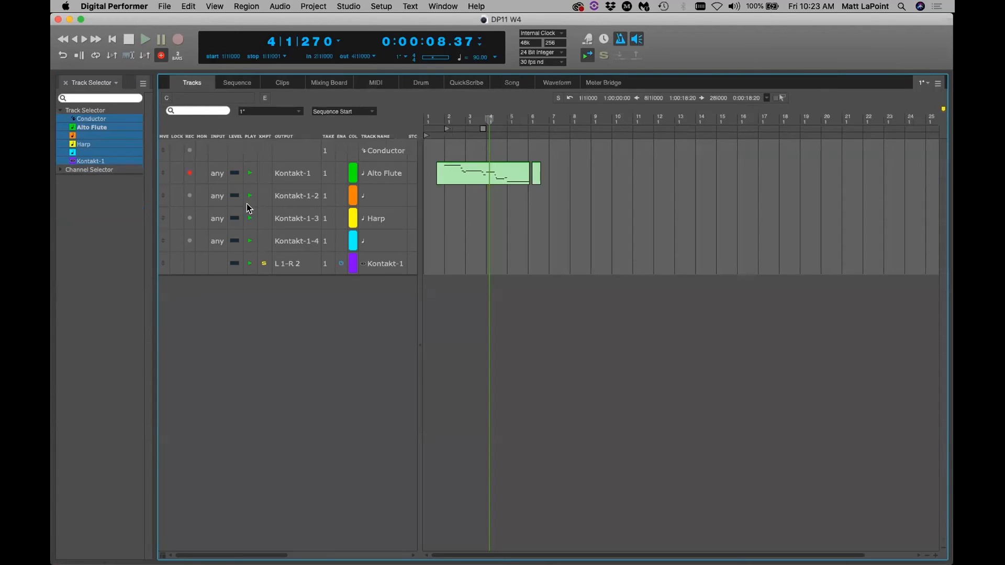
Record a new Harp part from the sequence start with a 2-bar count-off, then disarm Harp
click(190, 218)
click(112, 39)
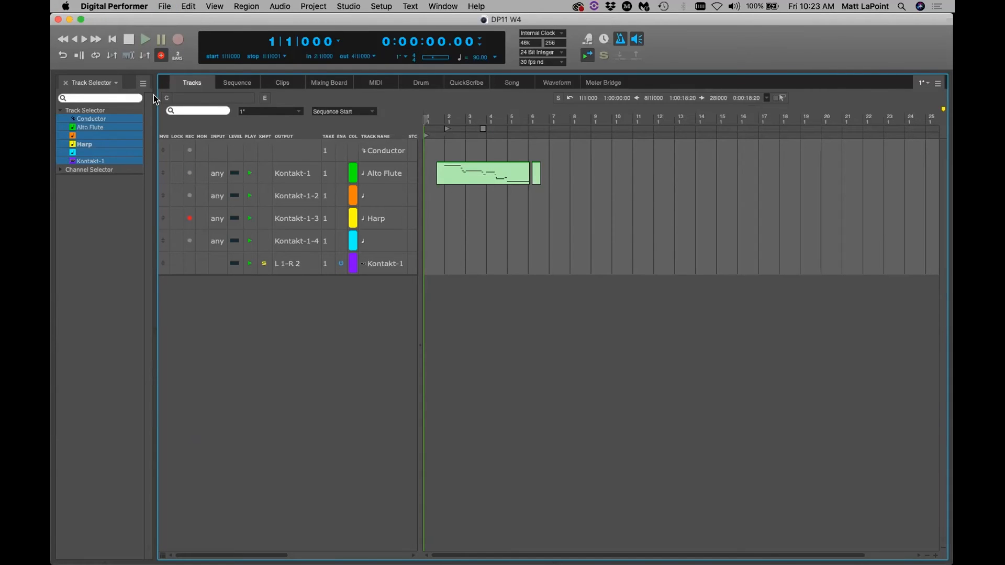
click(162, 56)
click(162, 57)
click(178, 39)
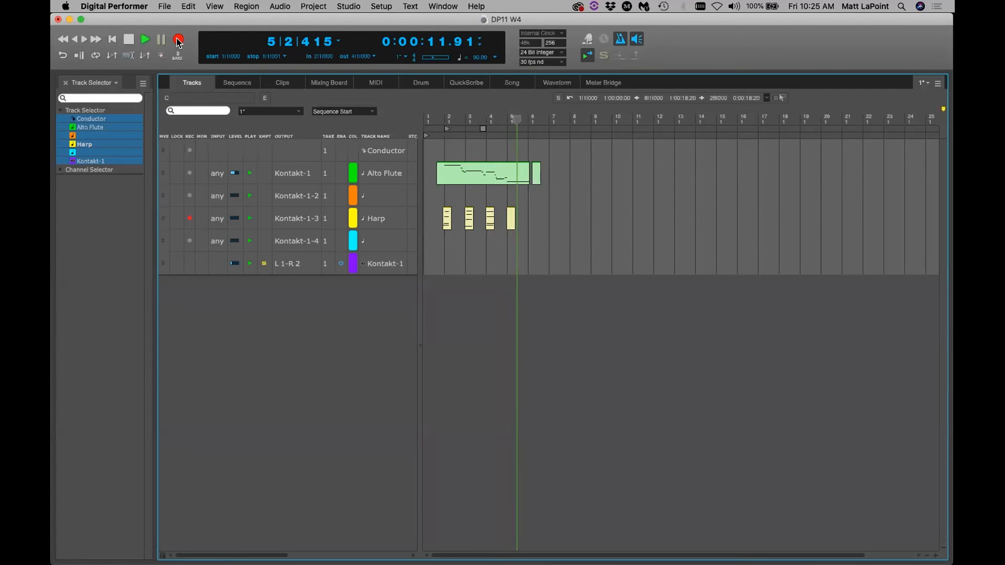
key(space)
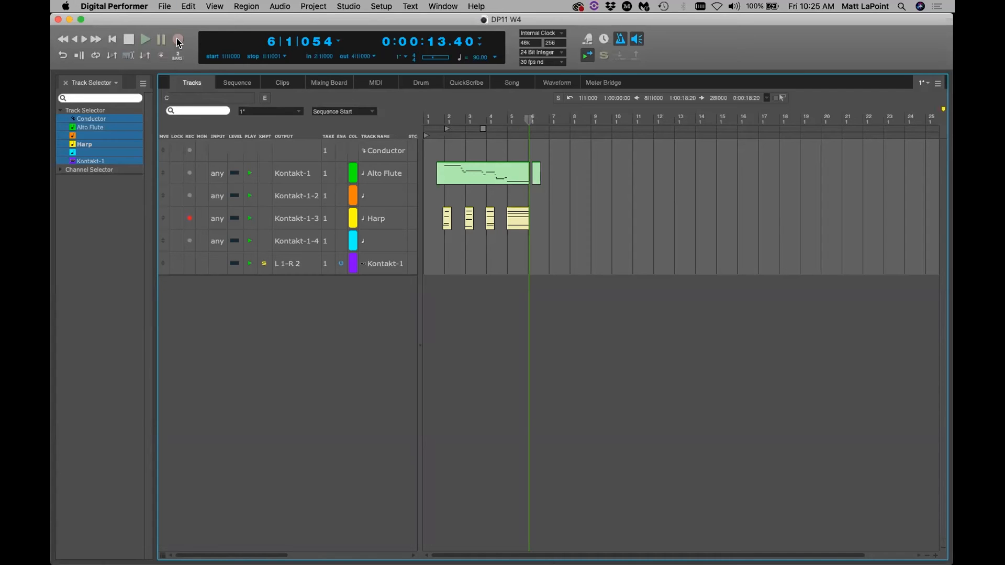
click(190, 218)
Show Harp and Alto Flute together in the MIDI editor, replacing Controller 21 with Sustain
click(357, 83)
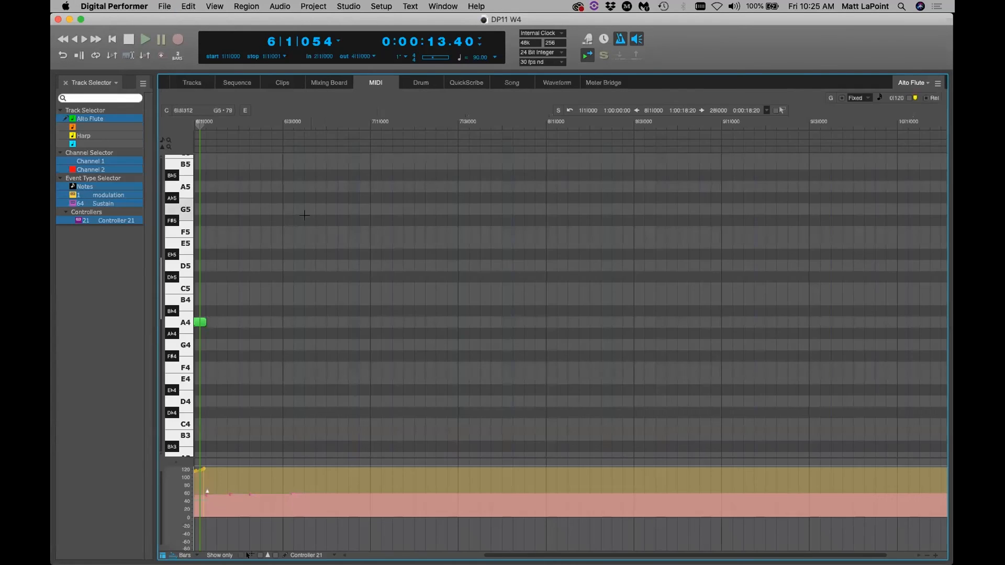
click(143, 83)
click(83, 135)
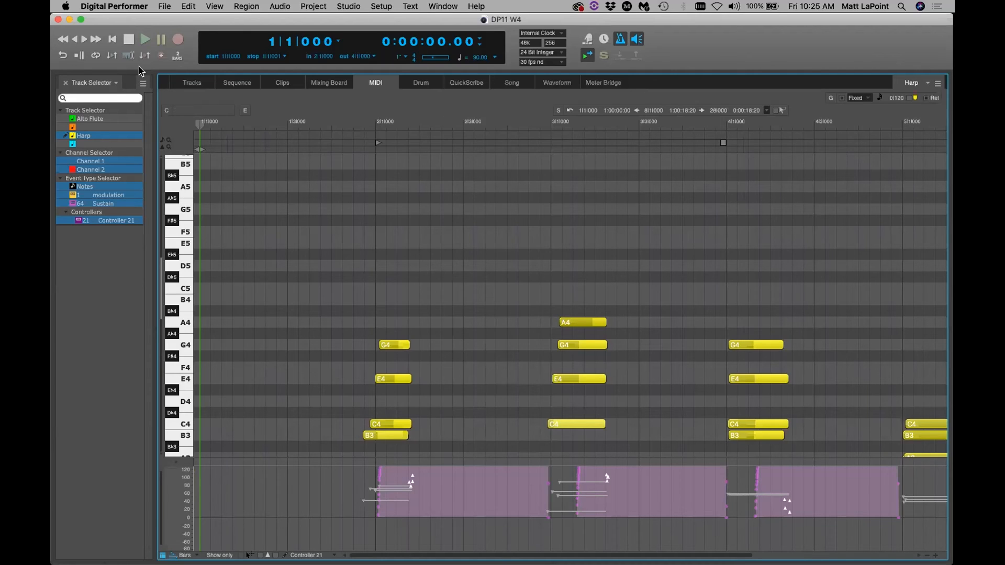
shift+click(98, 120)
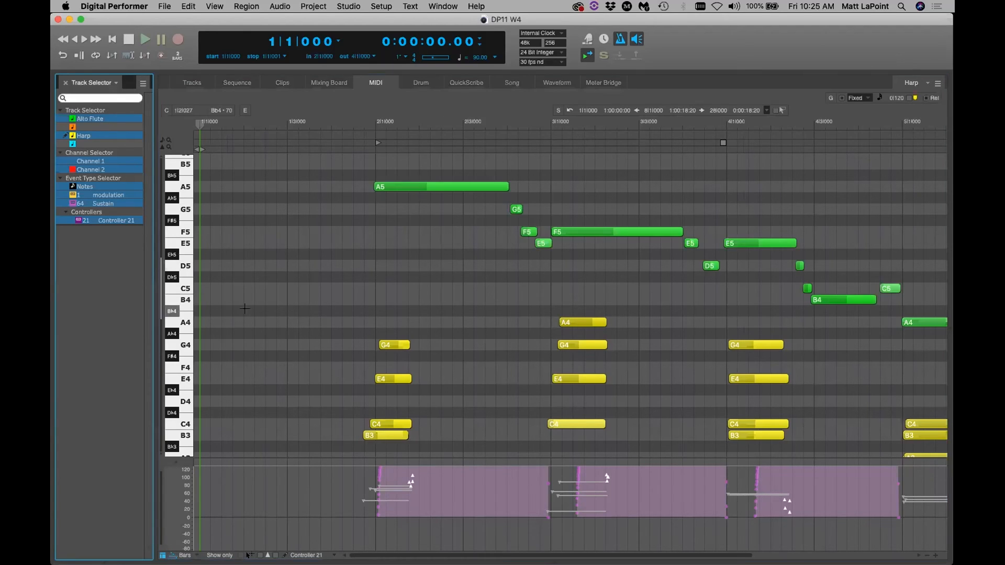
super+click(111, 220)
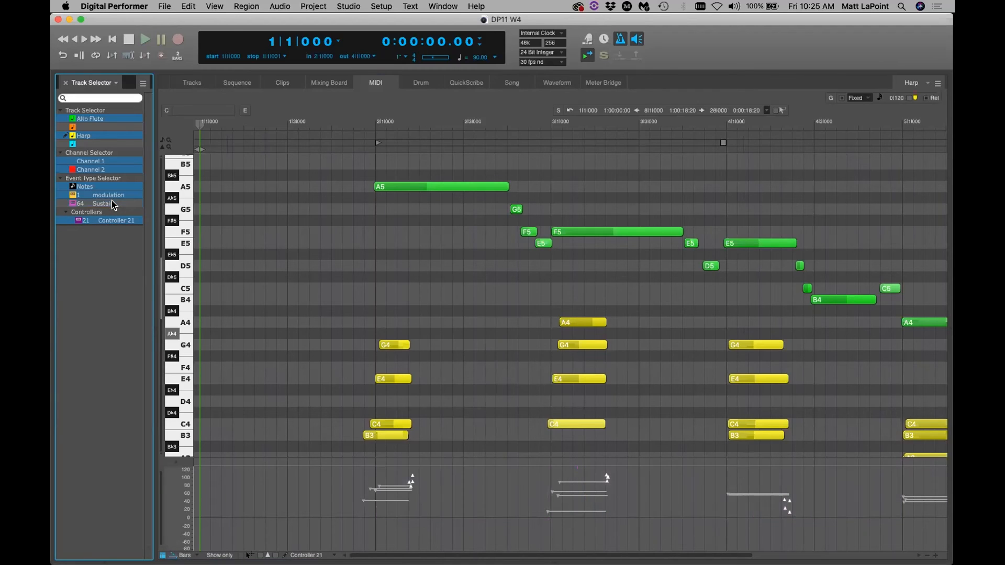
super+click(113, 204)
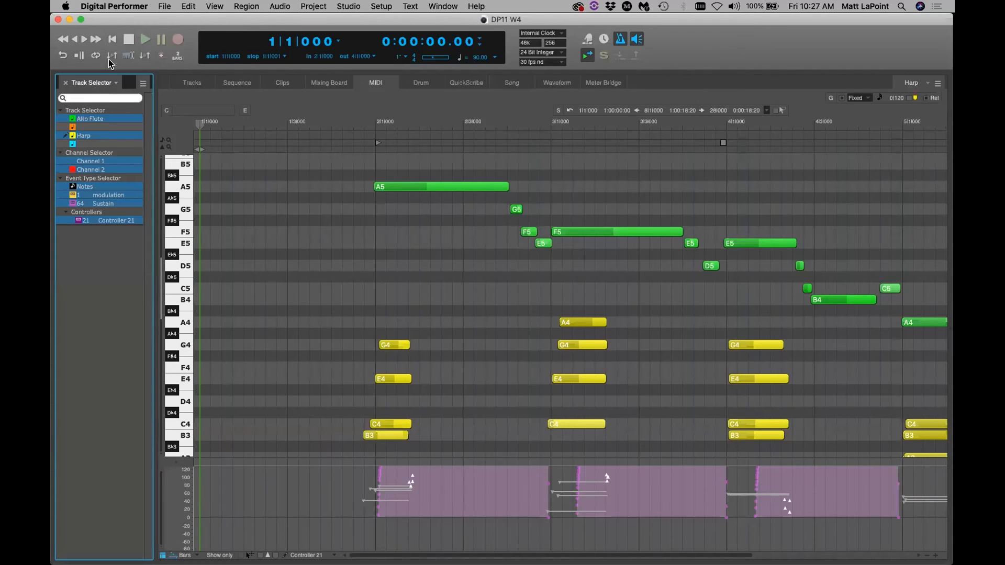
Choose Digital Performer > Preferences from the application menu
click(122, 8)
click(125, 37)
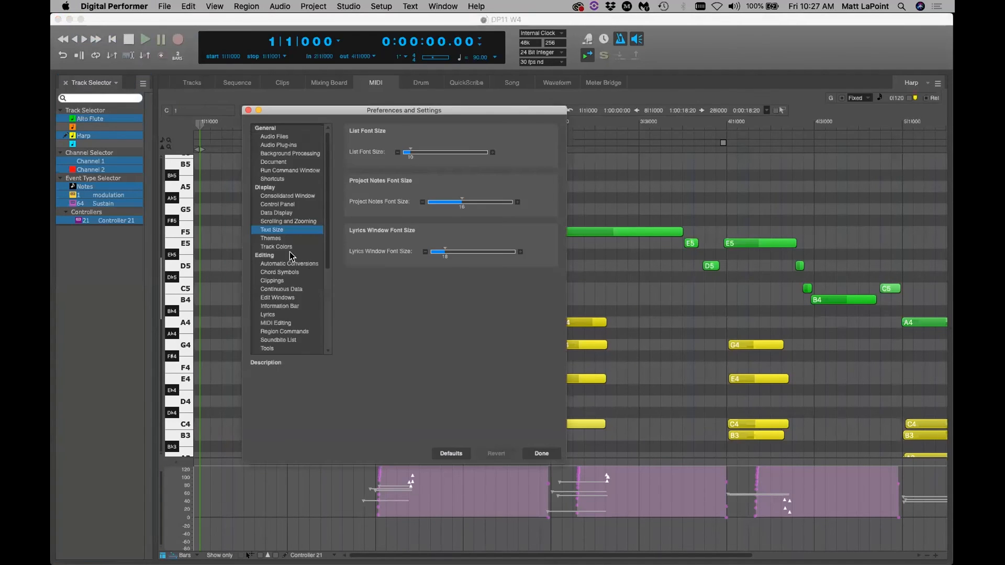
In Edit Windows preferences, choose 'Always opens the edit window's Track Selector' and click Done
click(280, 298)
drag(322, 115, 242, 103)
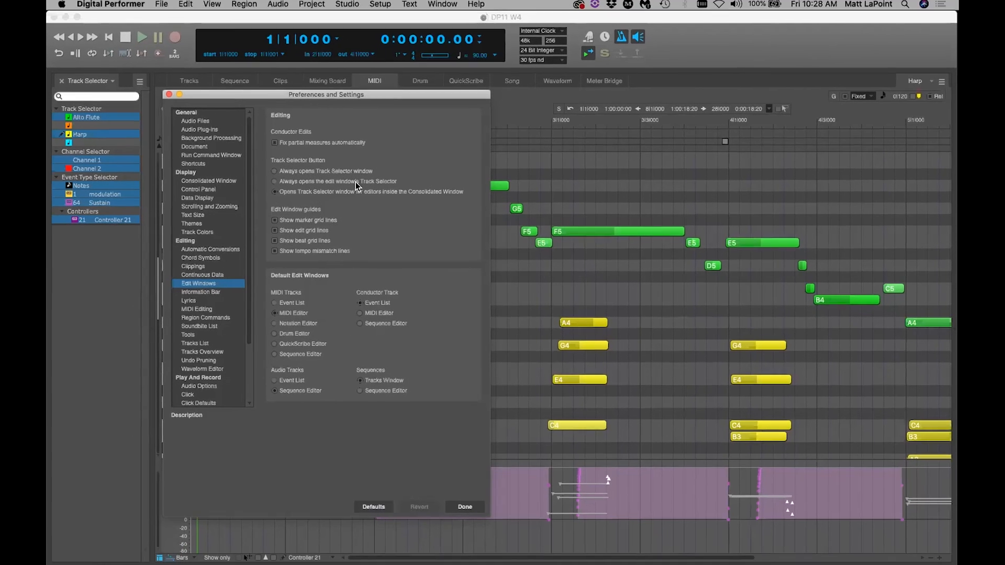
click(294, 183)
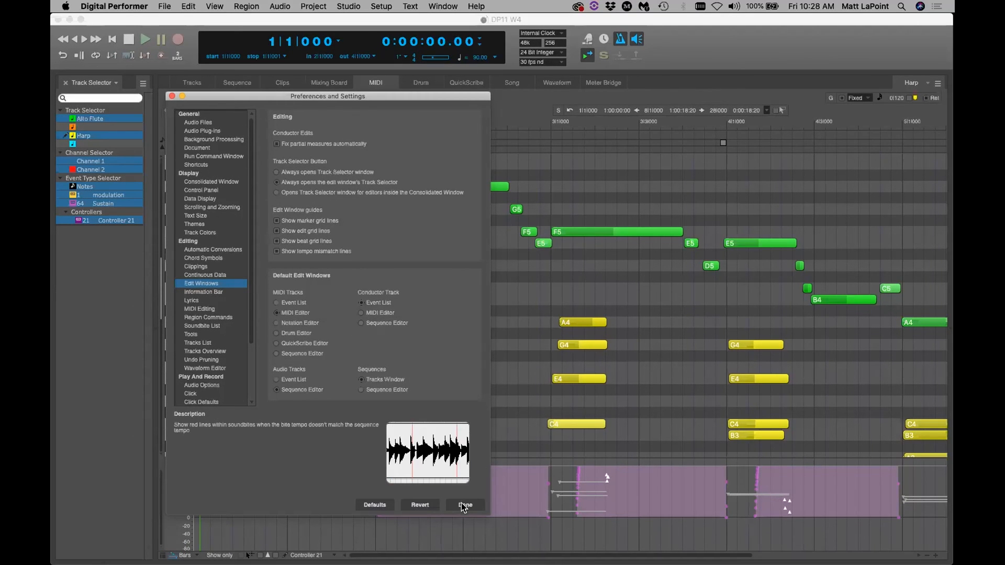
click(464, 505)
click(72, 83)
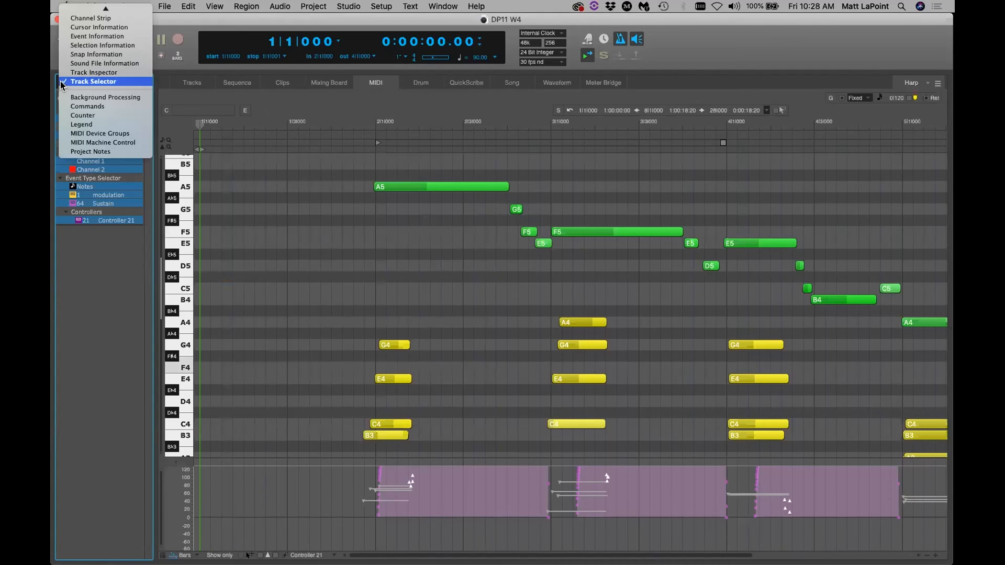
Close the separate Track Selector panel and show the MIDI editor's built-in Track Selector sidebar
click(54, 124)
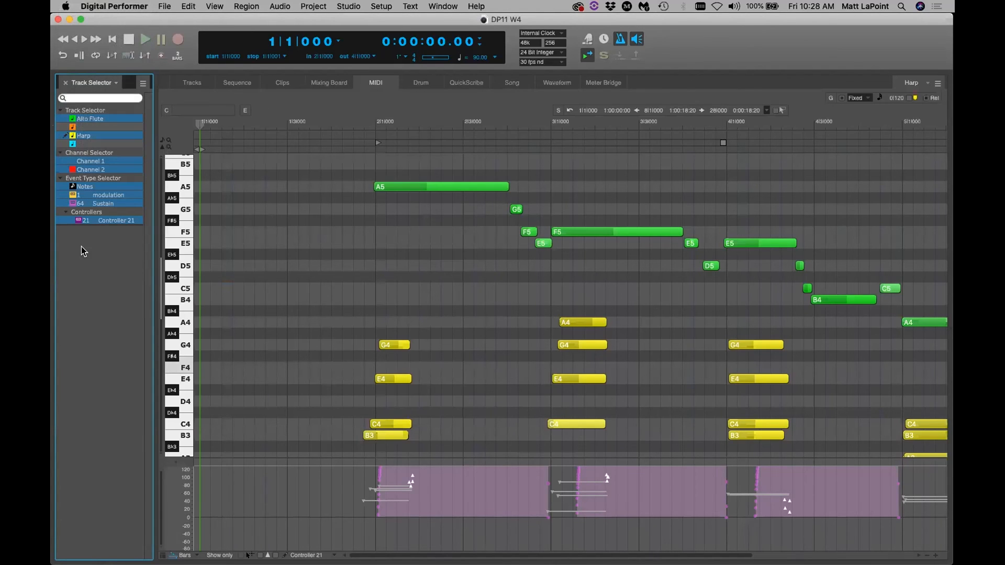
click(66, 84)
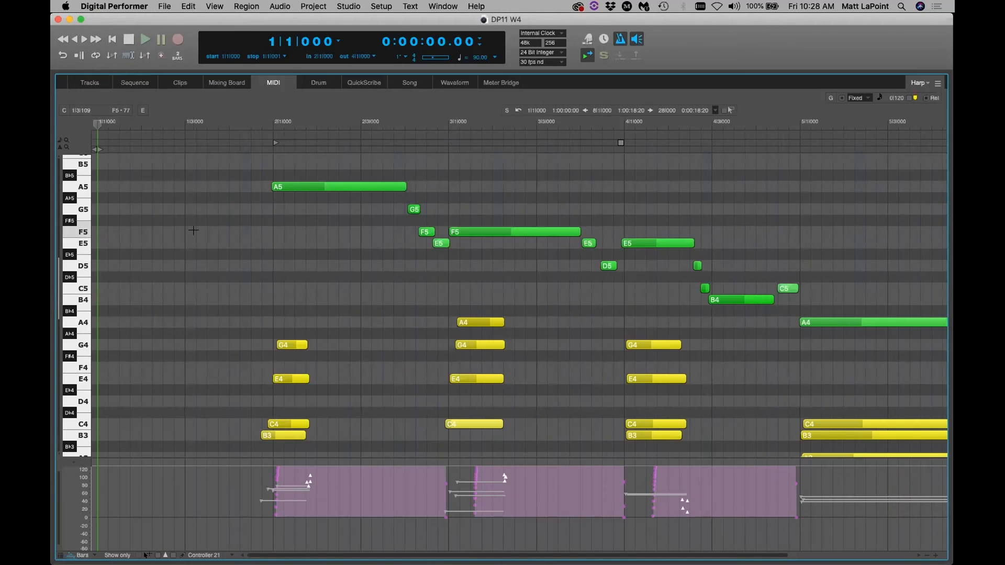
key(super+comma)
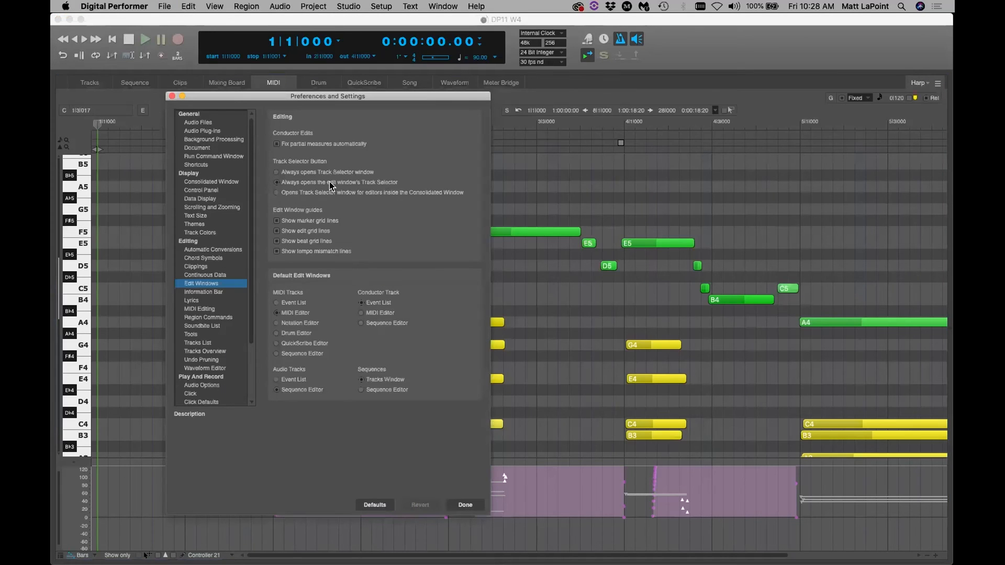
click(172, 97)
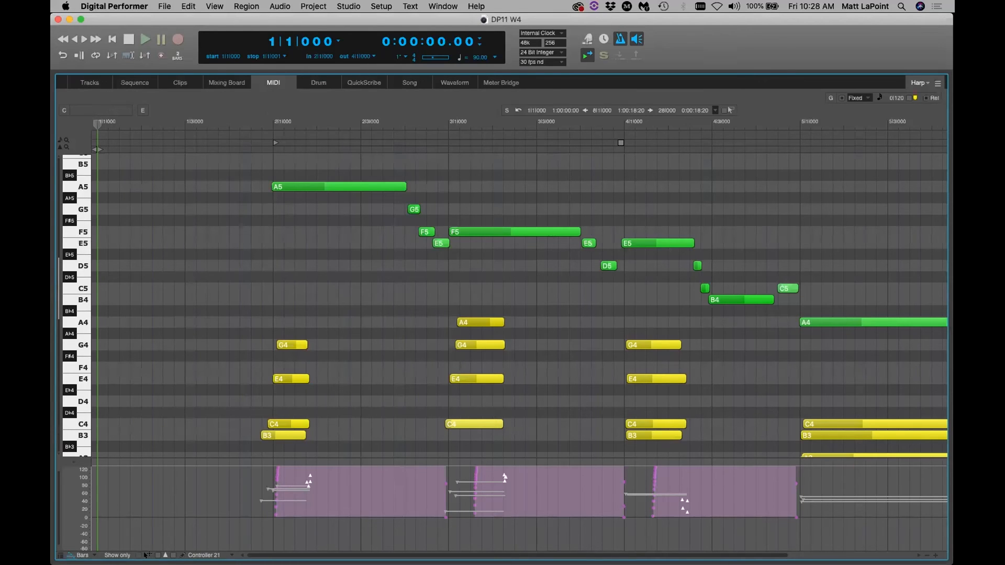
click(60, 556)
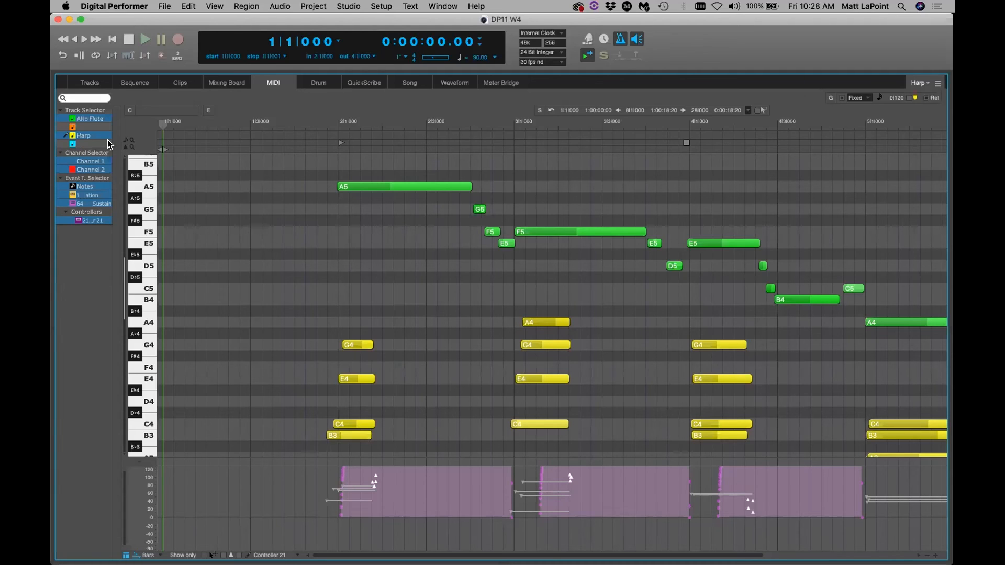
Set Edit Windows to open a Track Selector window for consolidated editors, then reopen the sidebar
click(112, 6)
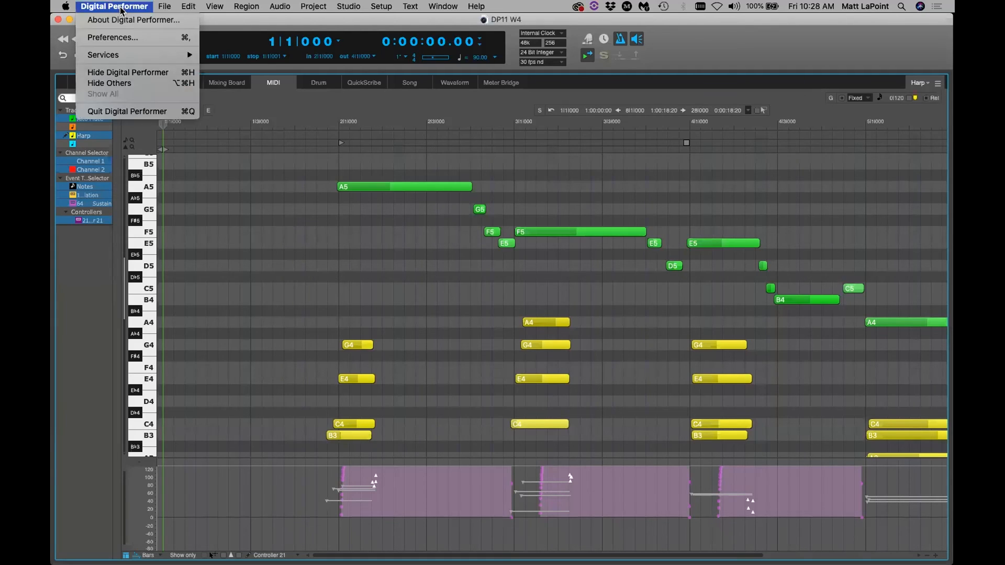
click(131, 37)
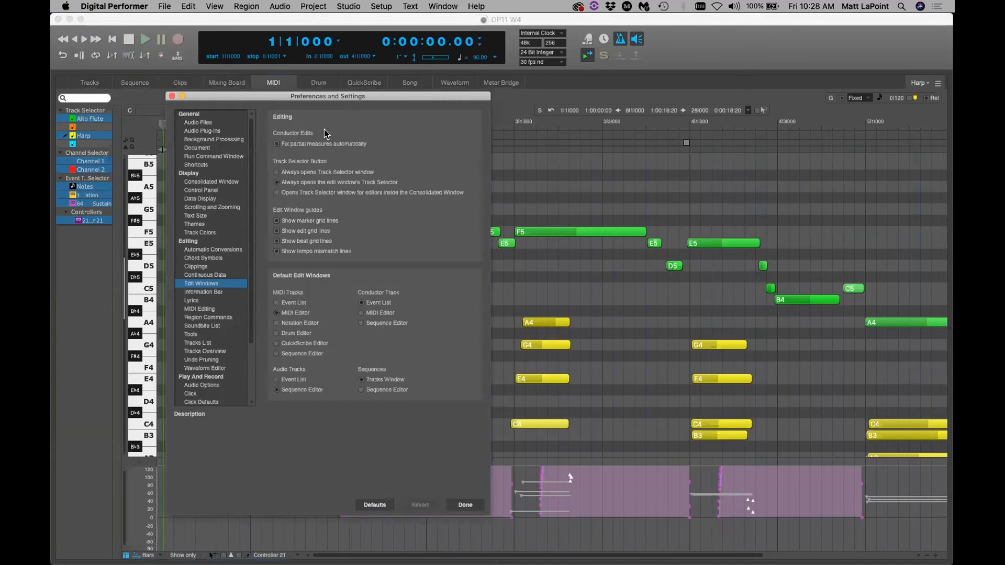
click(278, 194)
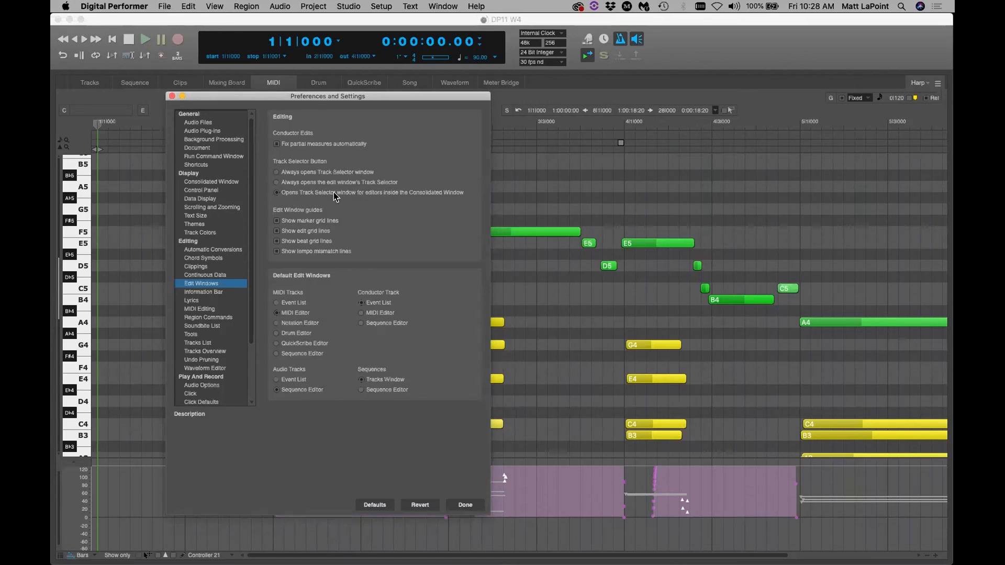
click(462, 505)
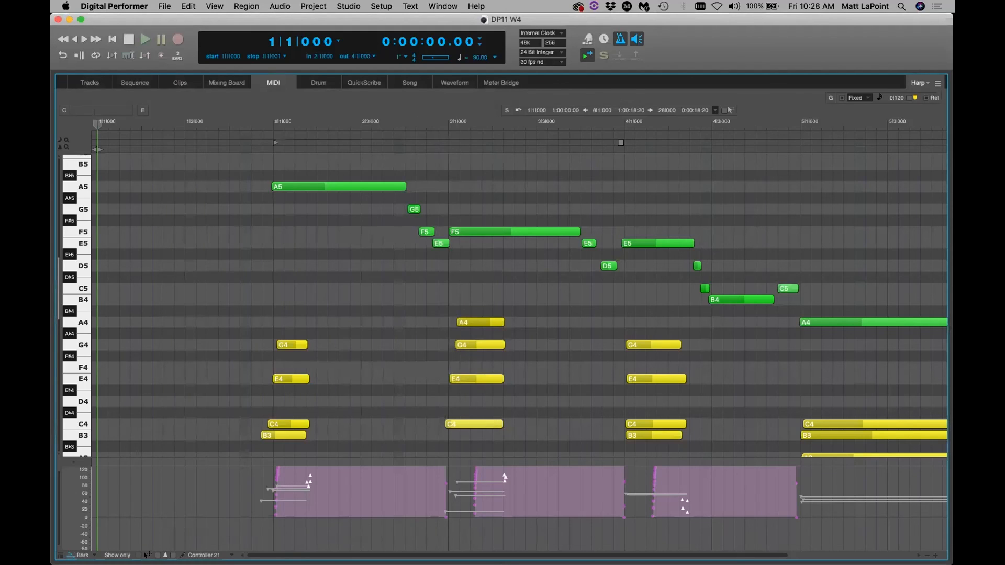
click(60, 556)
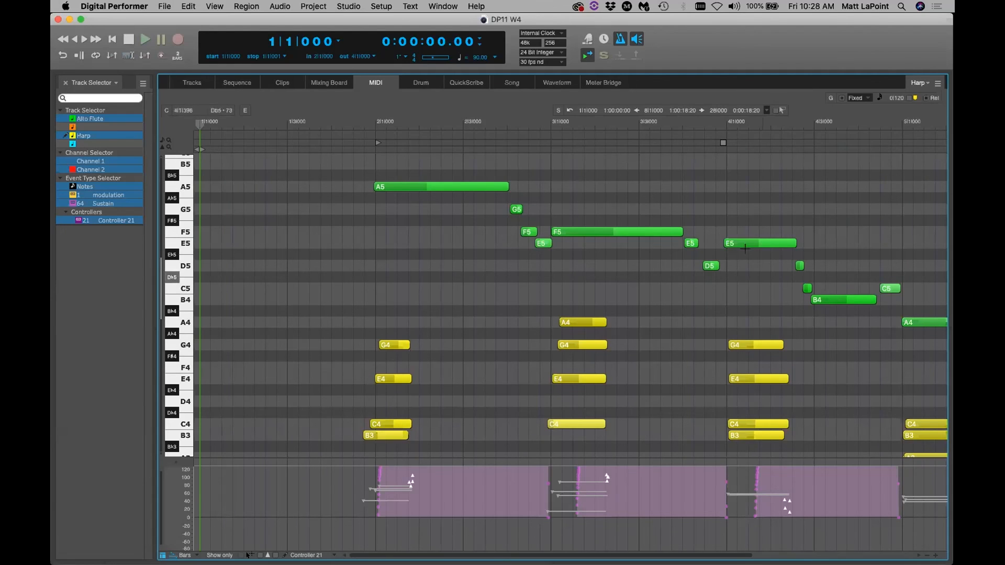
Widen the Track Selector sidebar and enable 'Show Only Data Types in Sequence' in its menu
drag(150, 216, 178, 257)
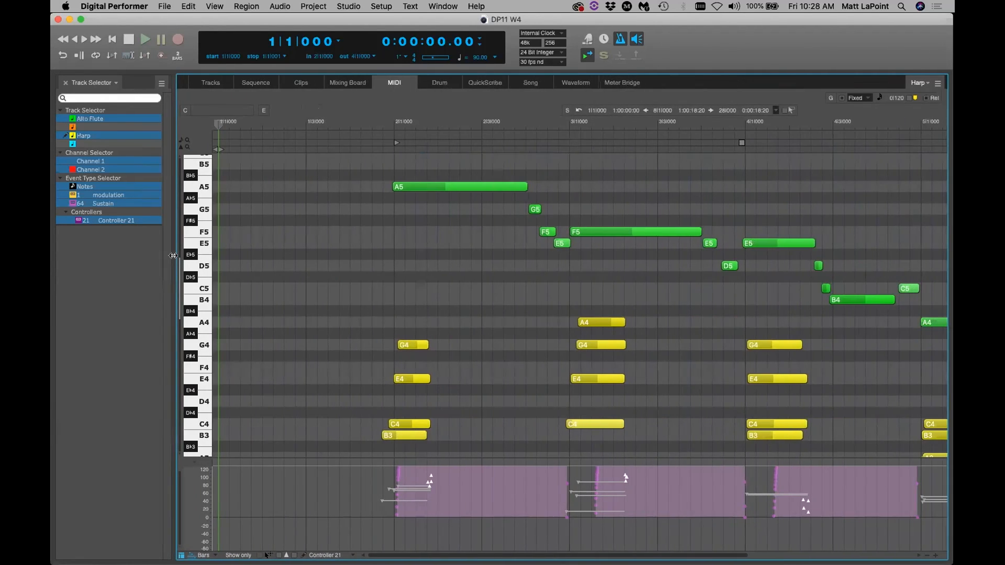
click(162, 84)
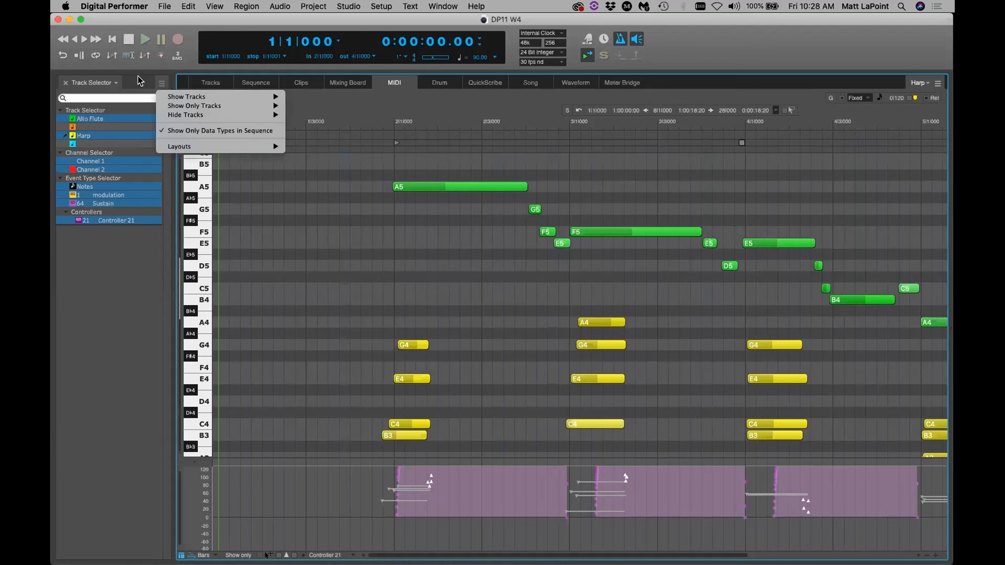
click(140, 68)
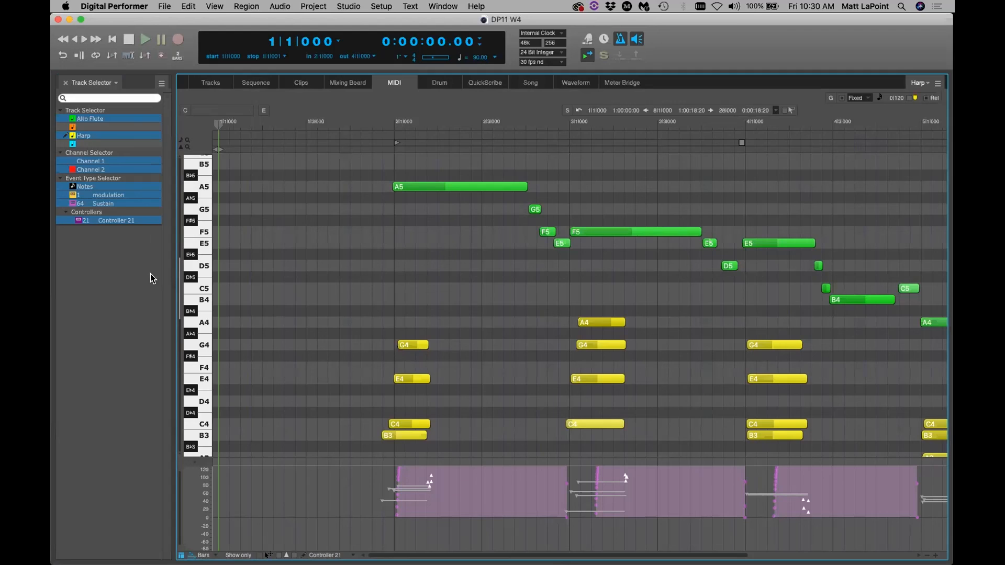
click(148, 275)
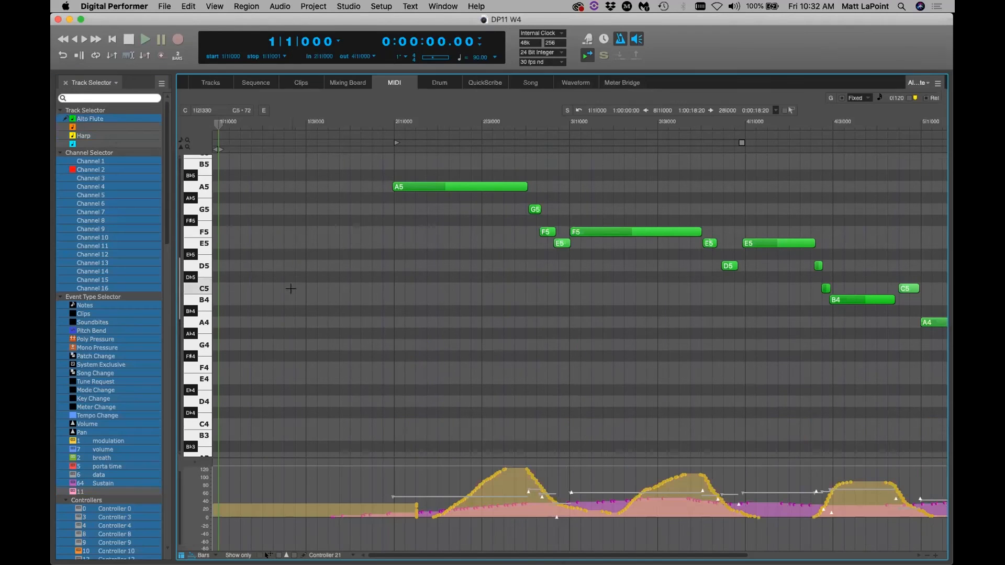
scroll(293, 293, up, 5)
click(160, 85)
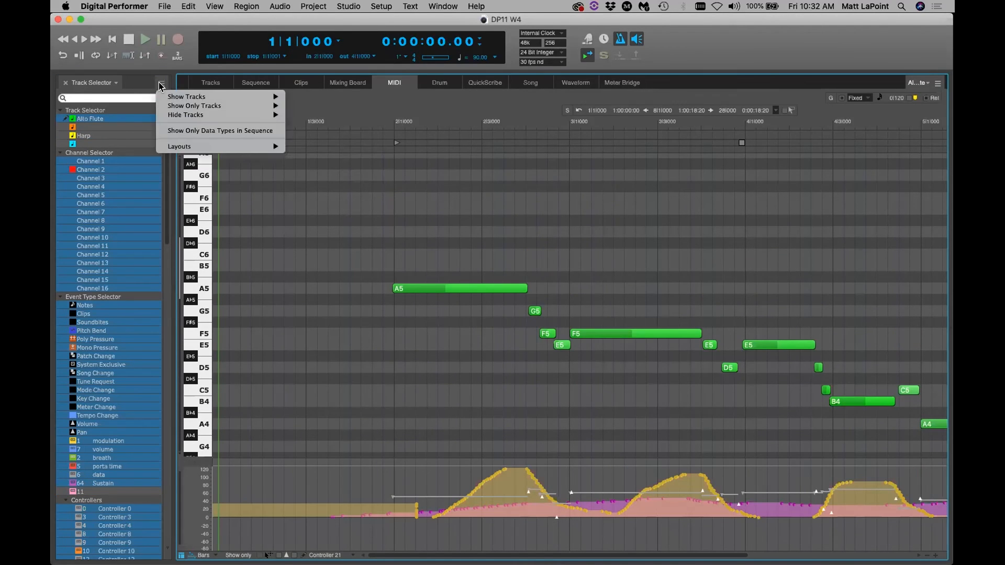
click(174, 131)
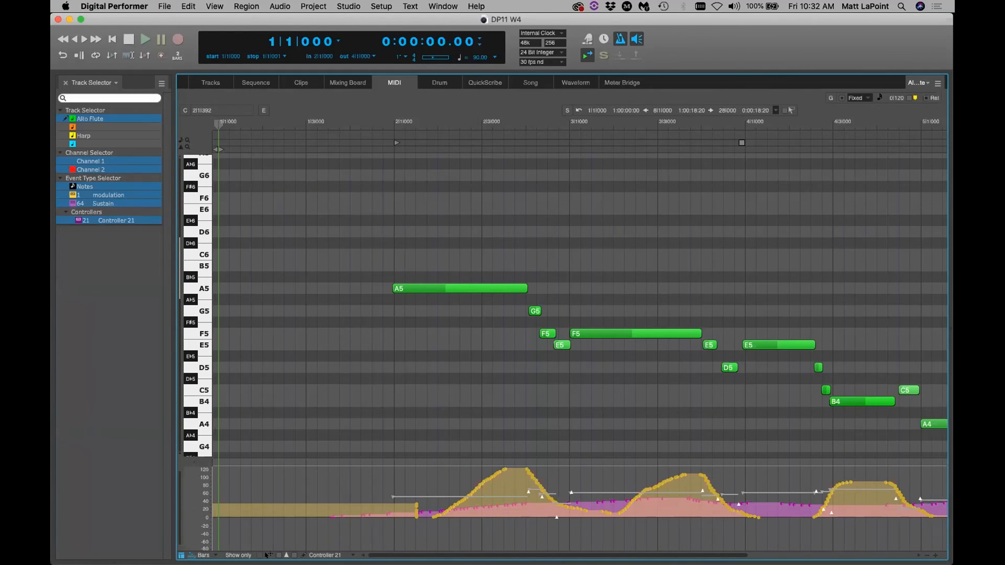
scroll(360, 455, right, 5)
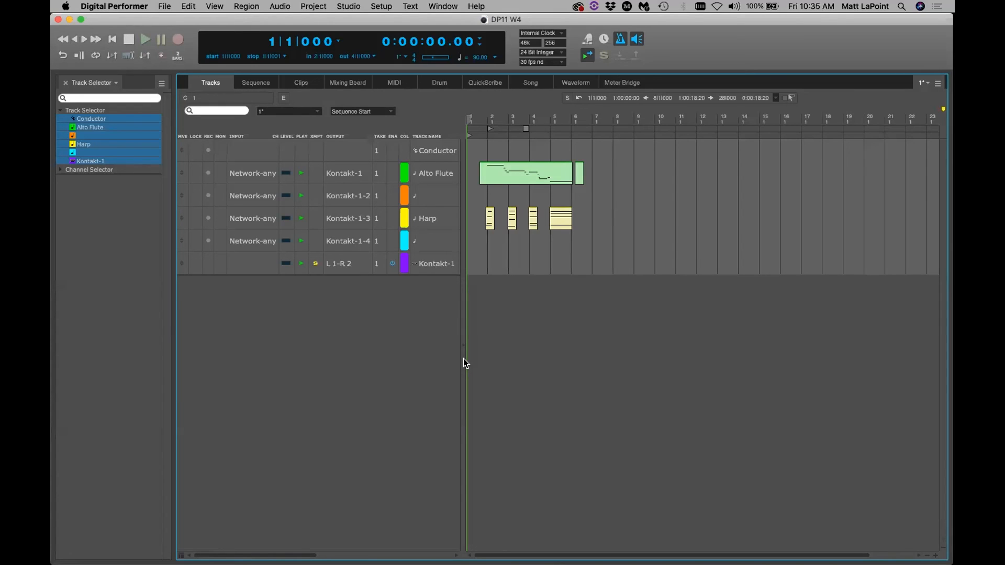
Replace the left sidebar's Track Selector with the Alto Flute Channel Strip, then resize the main window
click(114, 86)
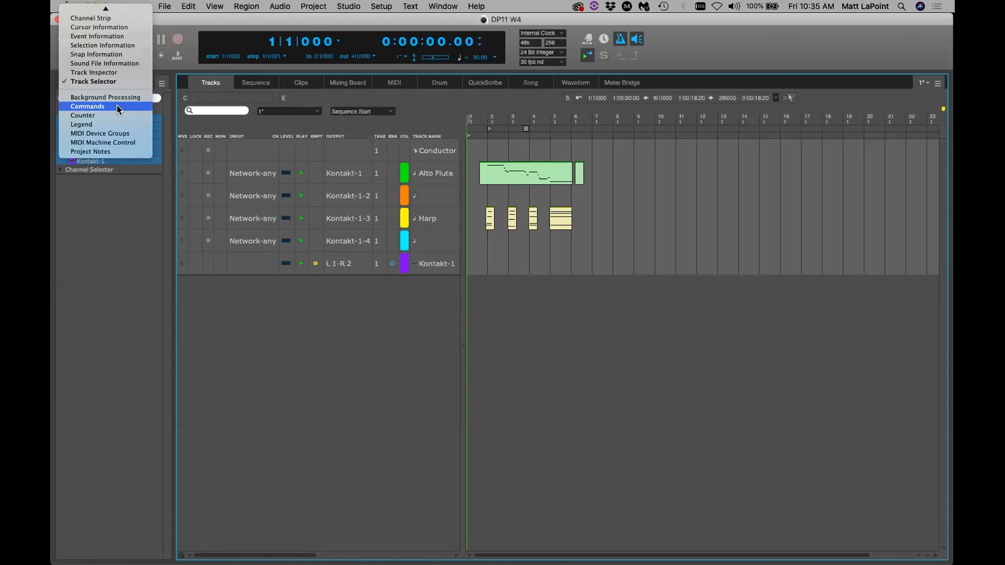
scroll(118, 107, up, 4)
click(159, 83)
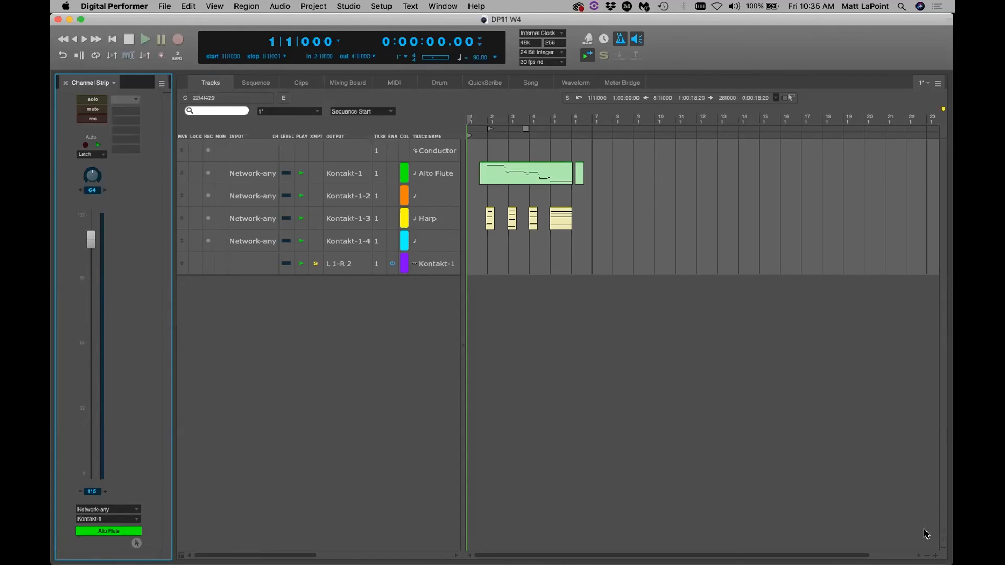
mouse_move(949, 560)
mouse_down()
mouse_move(924, 555)
mouse_move(911, 347)
mouse_move(909, 424)
mouse_move(948, 561)
mouse_up()
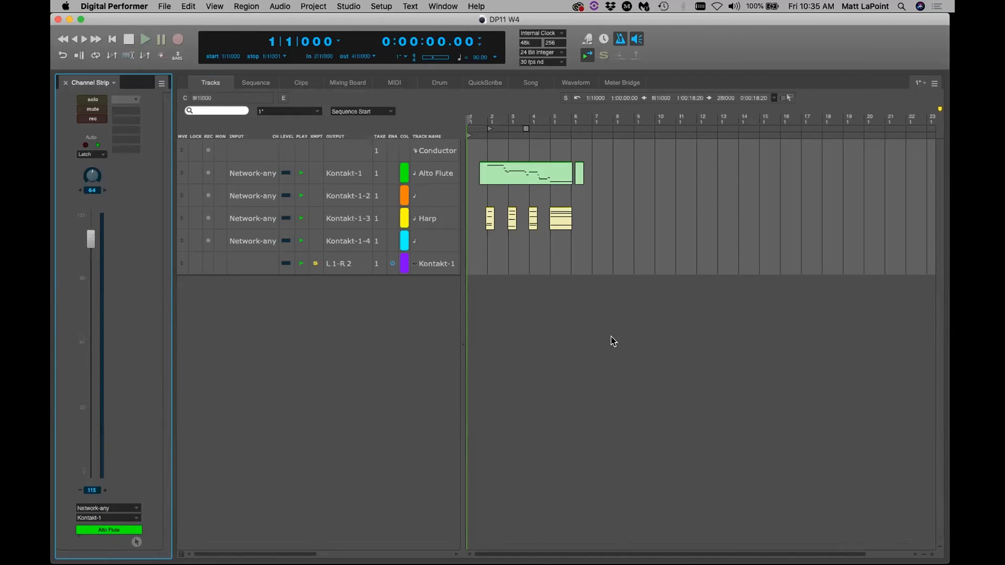
Show the Mixing Board, save, and try Short then Medium fader heights
click(360, 80)
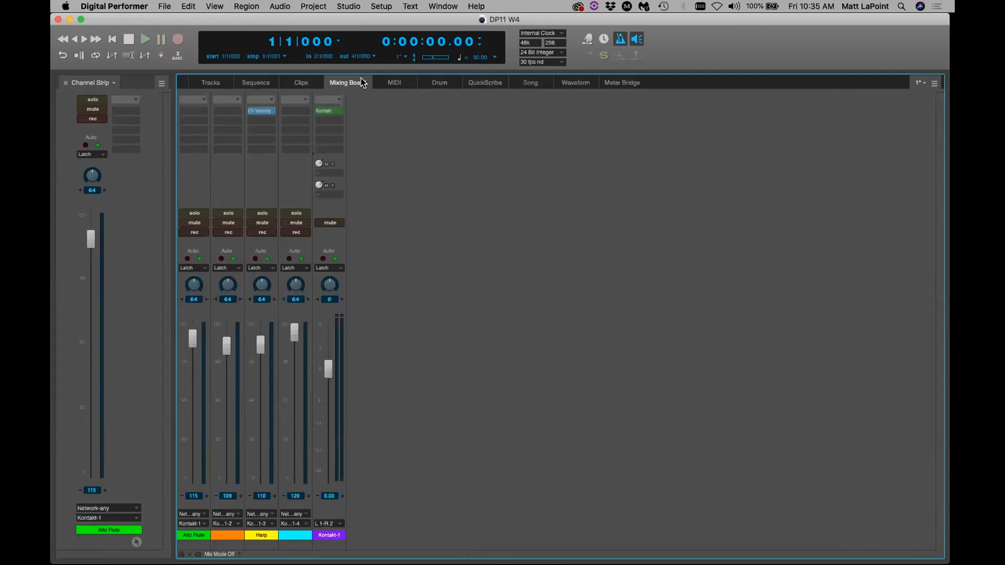
key(super+s)
click(935, 83)
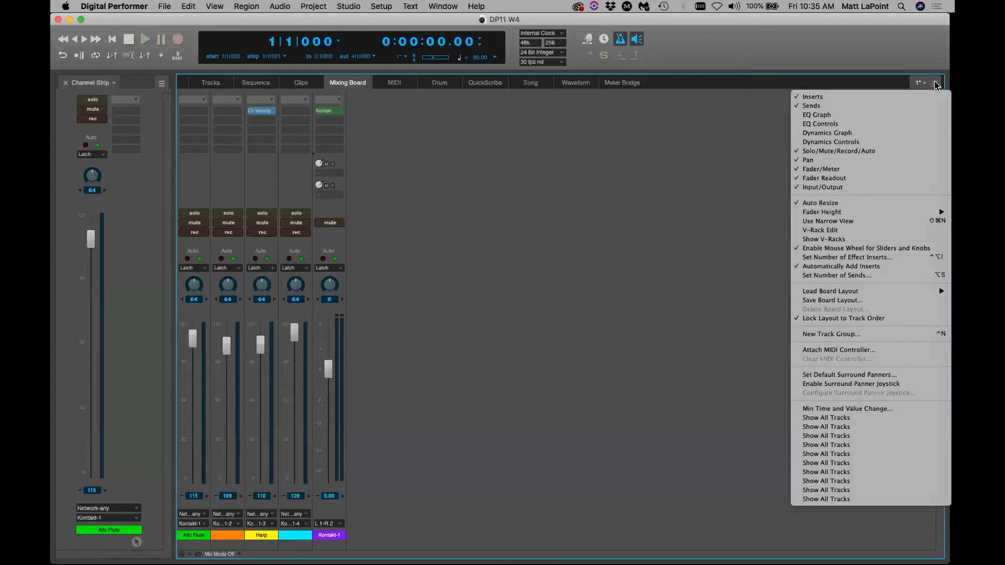
mouse_move(821, 216)
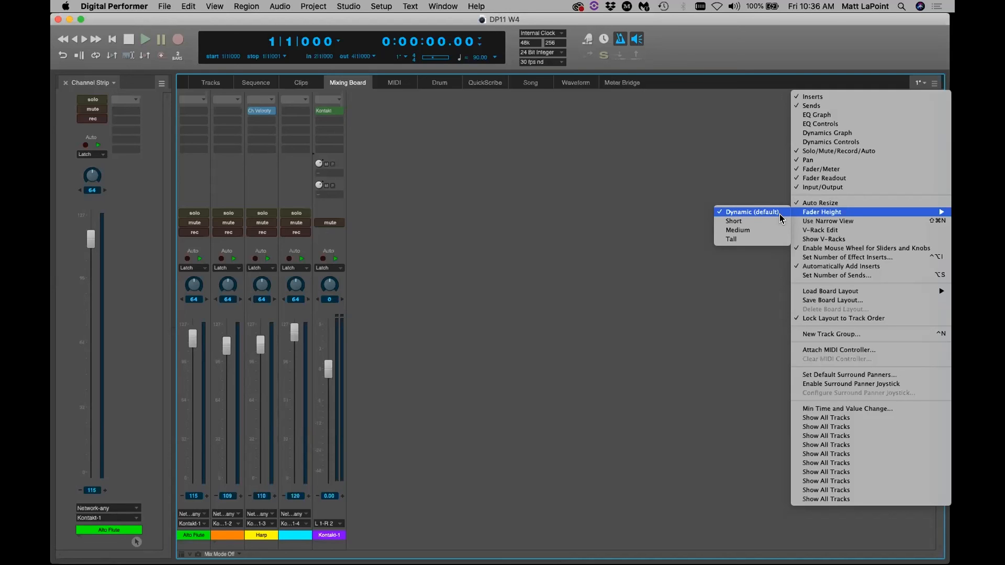
click(762, 221)
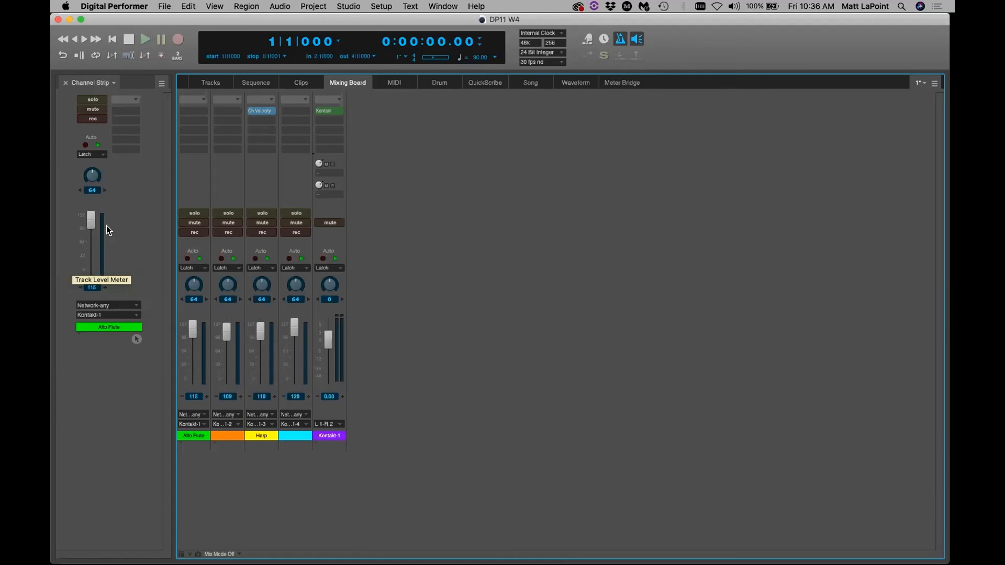
click(933, 83)
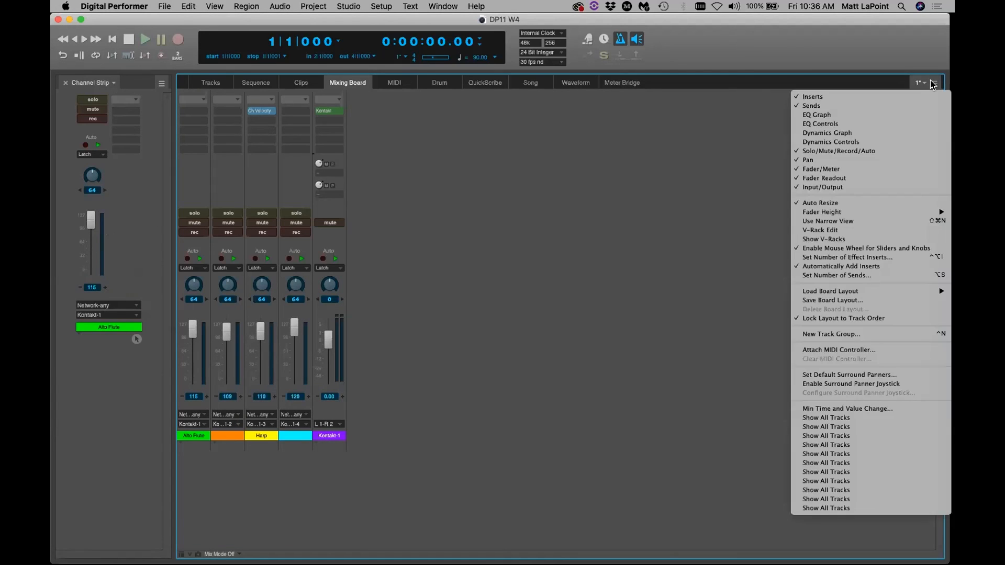
click(756, 231)
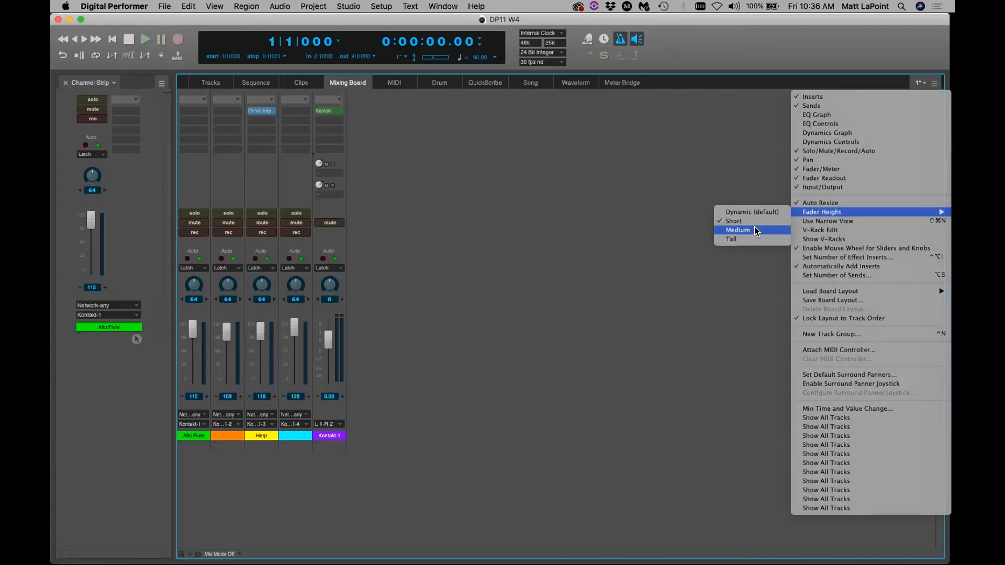
Try Tall fader height, then return the faders to Dynamic (default) height
click(935, 83)
mouse_move(883, 215)
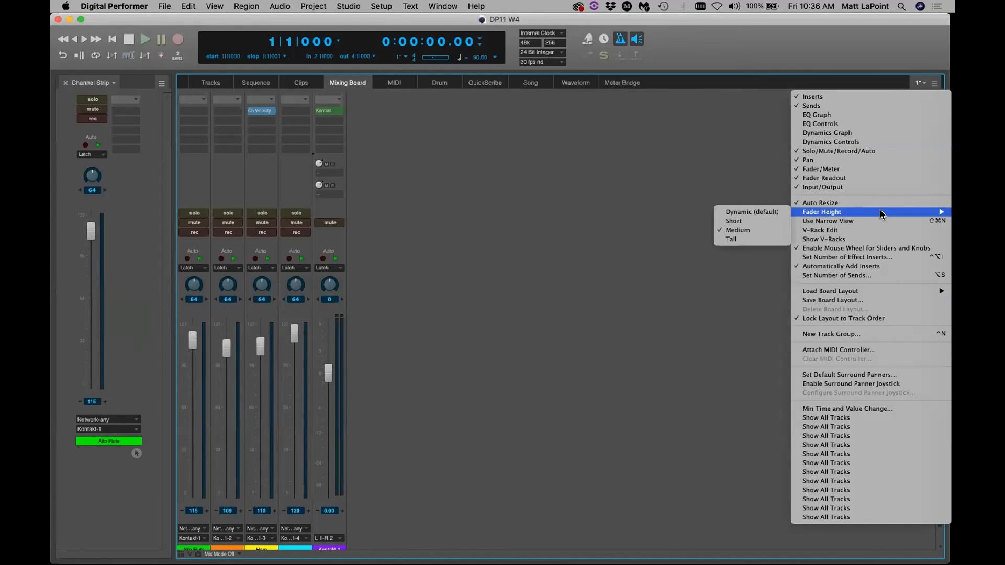
click(753, 240)
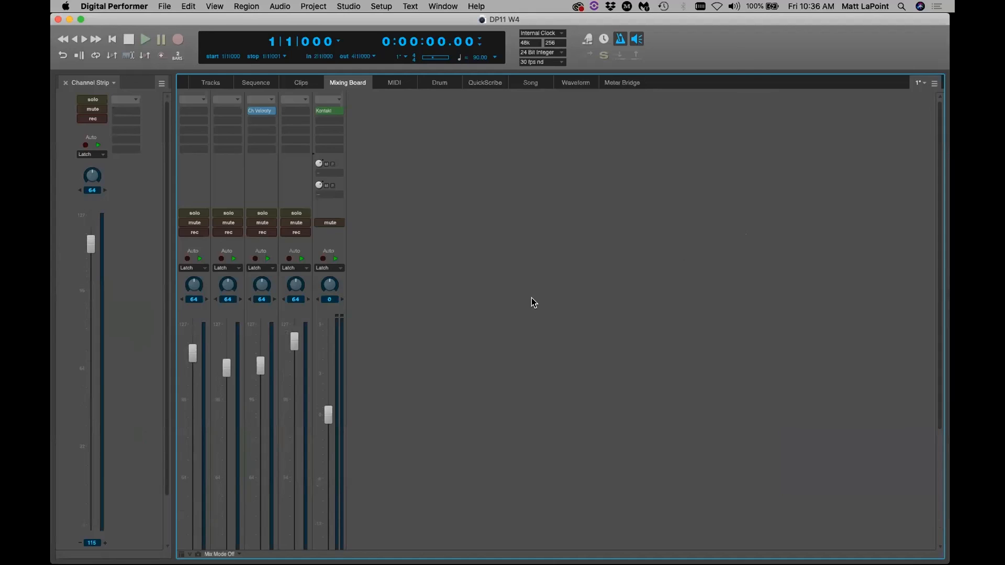
scroll(108, 232, down, 3)
scroll(110, 232, up, 3)
scroll(449, 224, down, 5)
scroll(448, 224, up, 5)
click(934, 84)
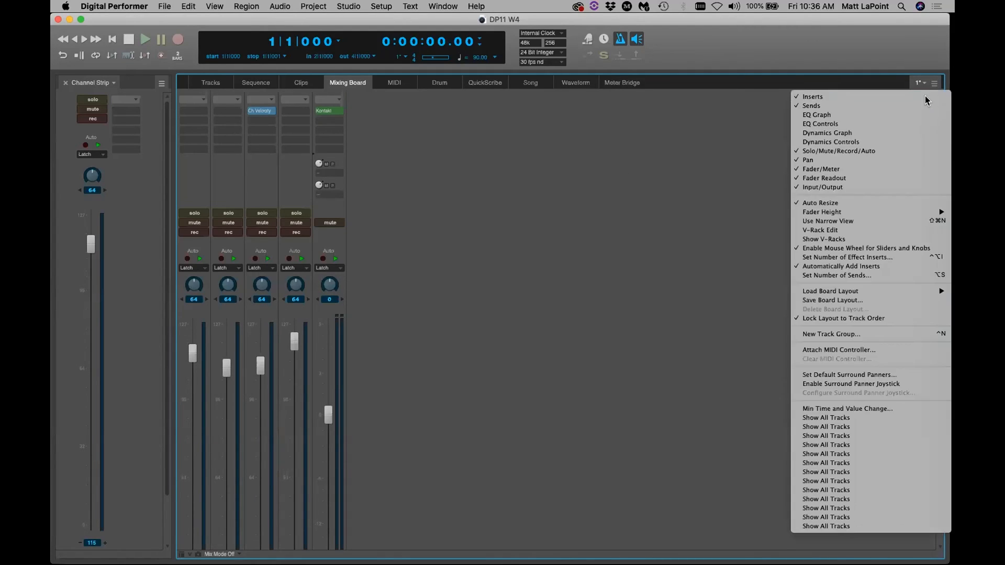
mouse_move(887, 212)
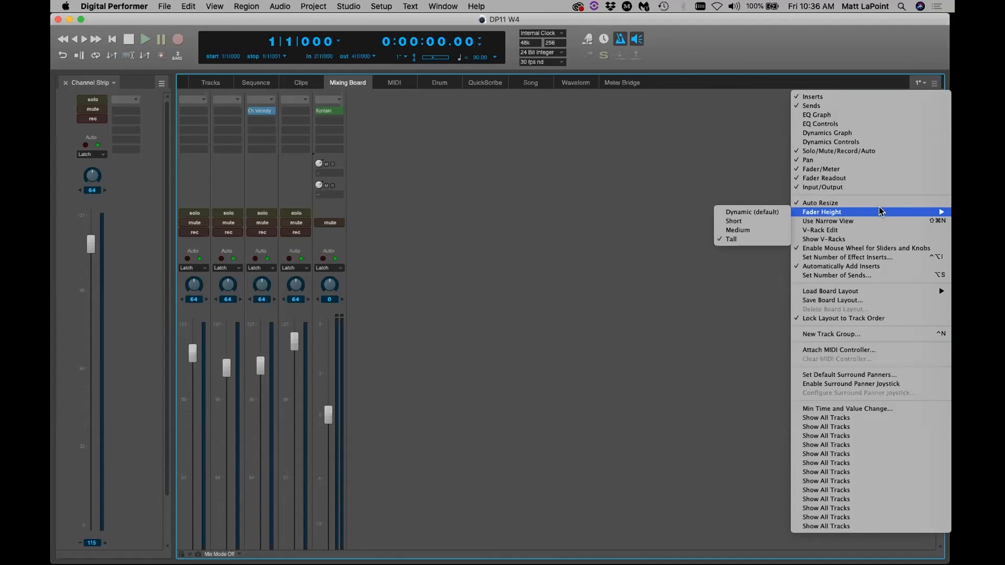
click(748, 212)
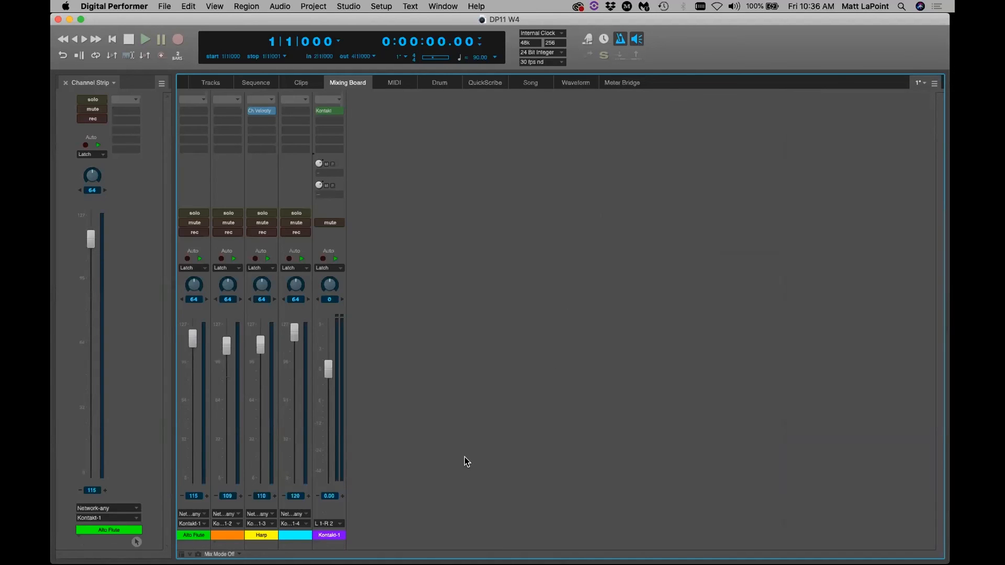
Add a Meter Bridge pane beneath the Mixing Board, save, and enlarge it slightly
drag(422, 542, 458, 440)
click(609, 476)
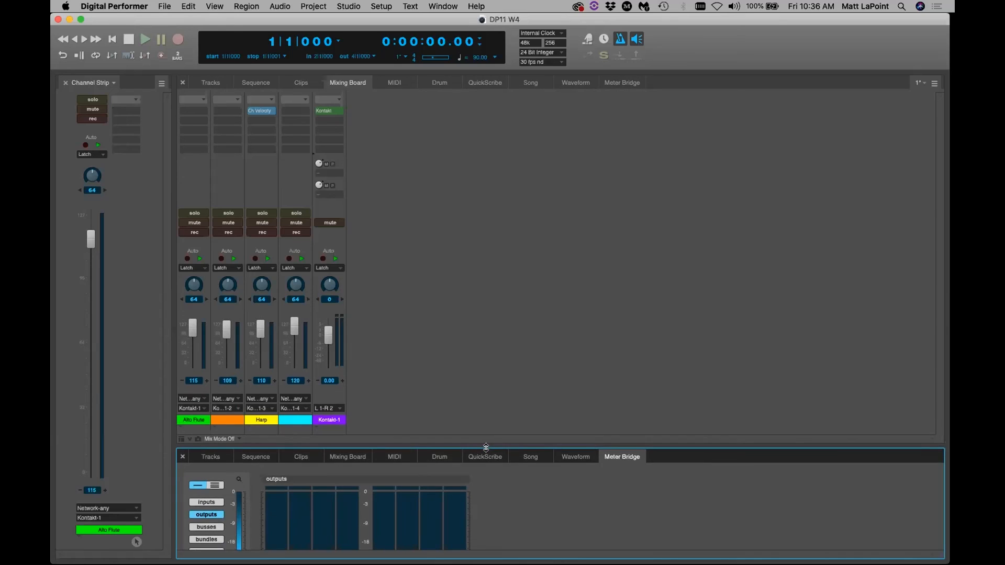
key(super+s)
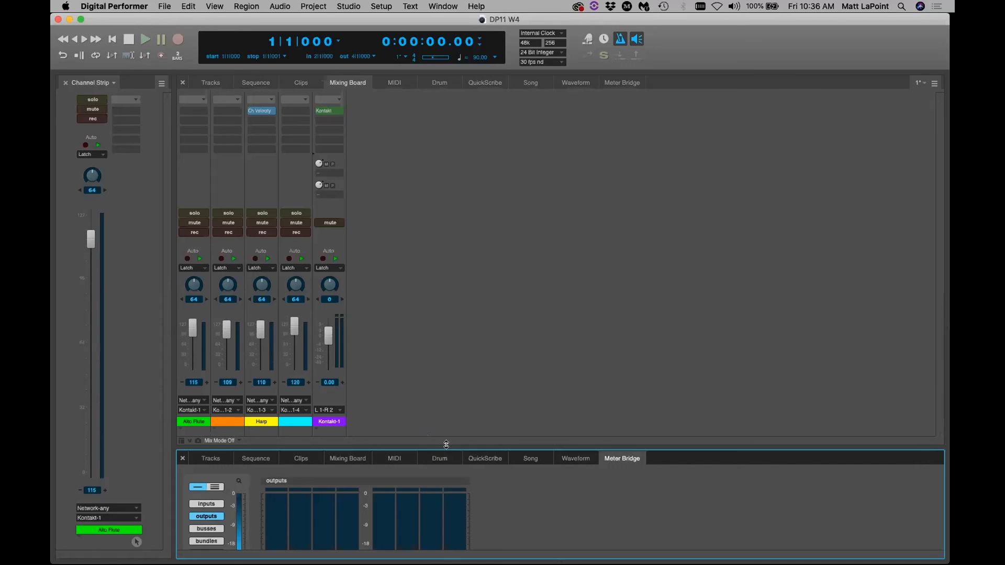
drag(436, 444, 436, 440)
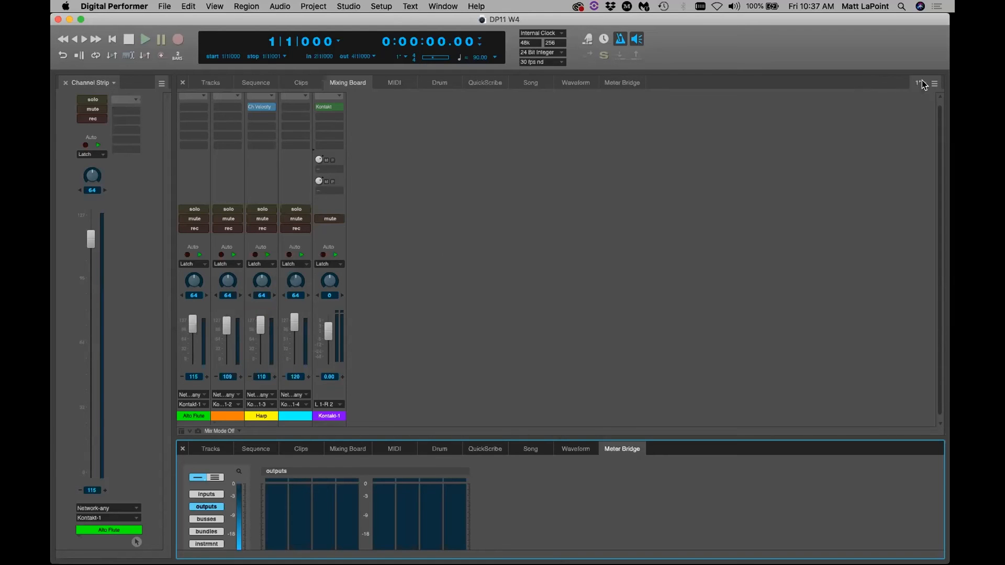
Set mixer Fader Height to Short, then restore it to Dynamic (default)
click(935, 84)
mouse_move(885, 213)
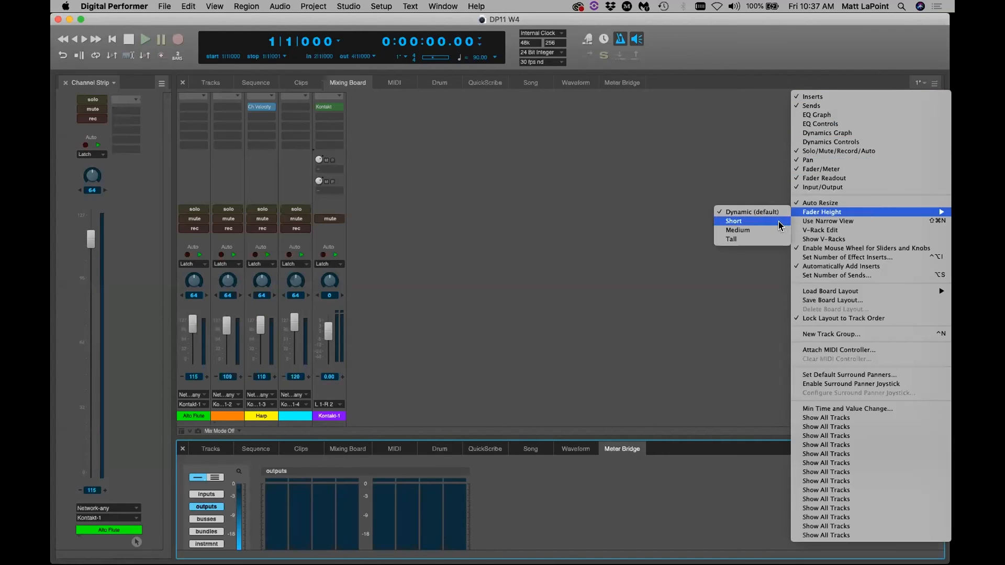
click(778, 222)
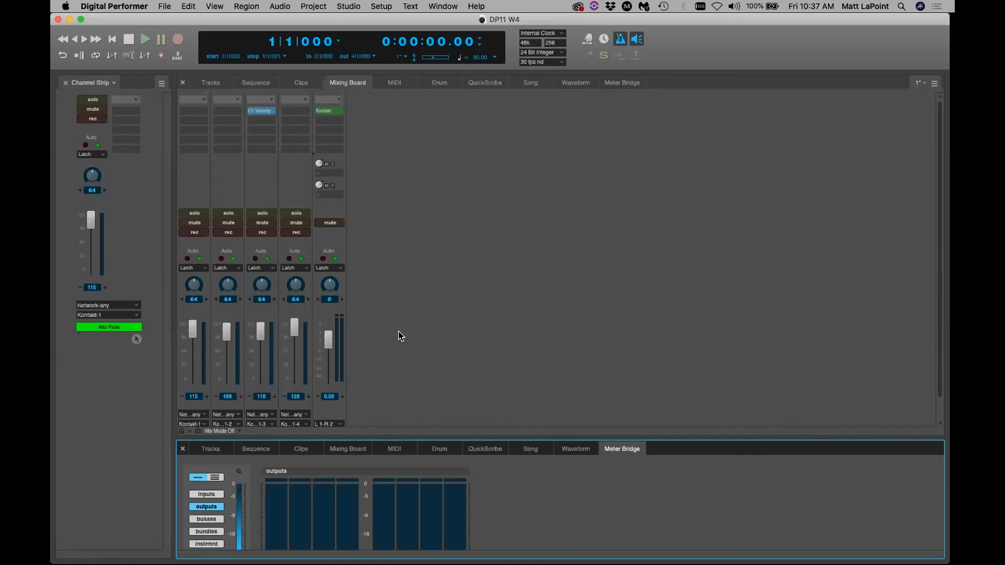
click(439, 322)
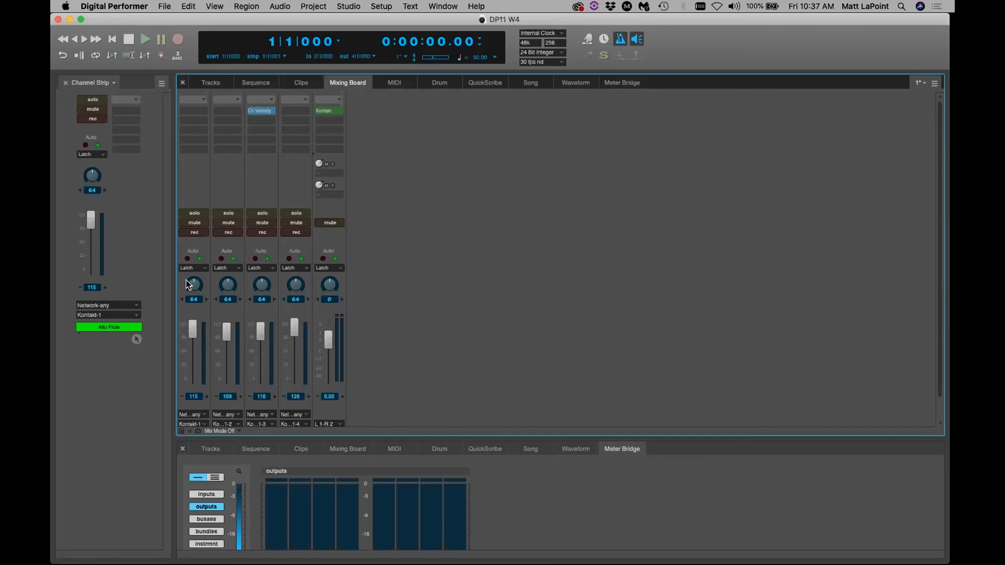
click(935, 83)
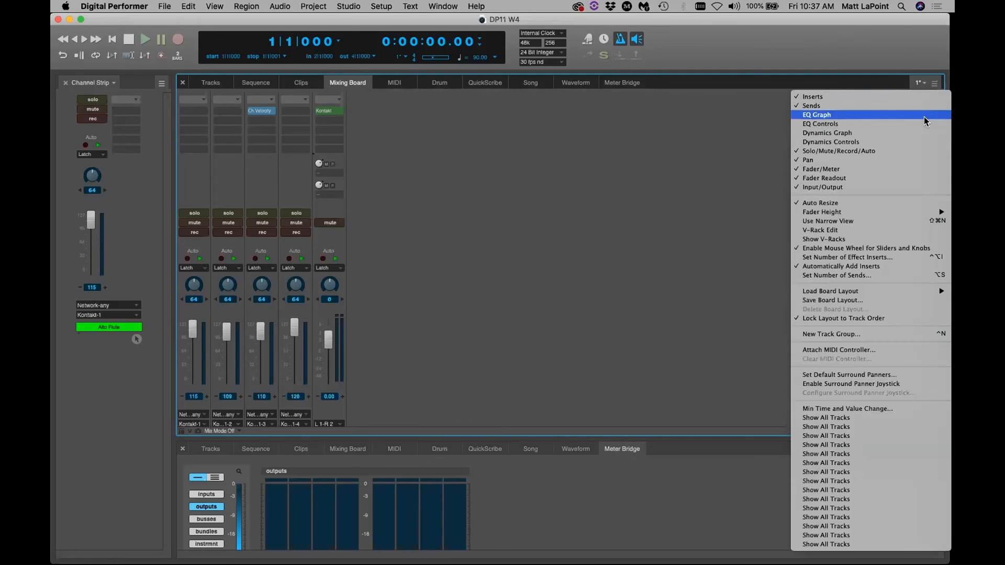
mouse_move(871, 211)
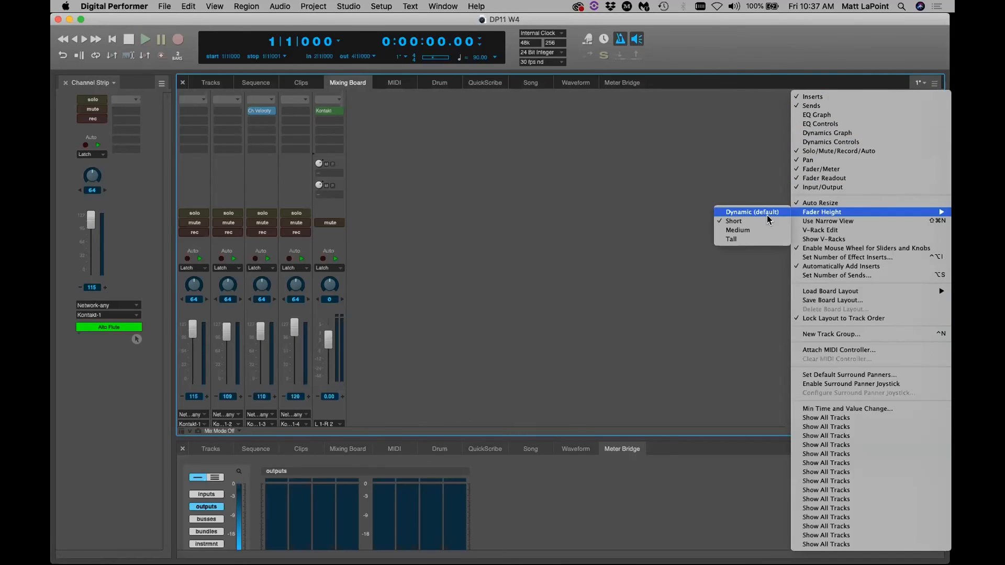
click(784, 212)
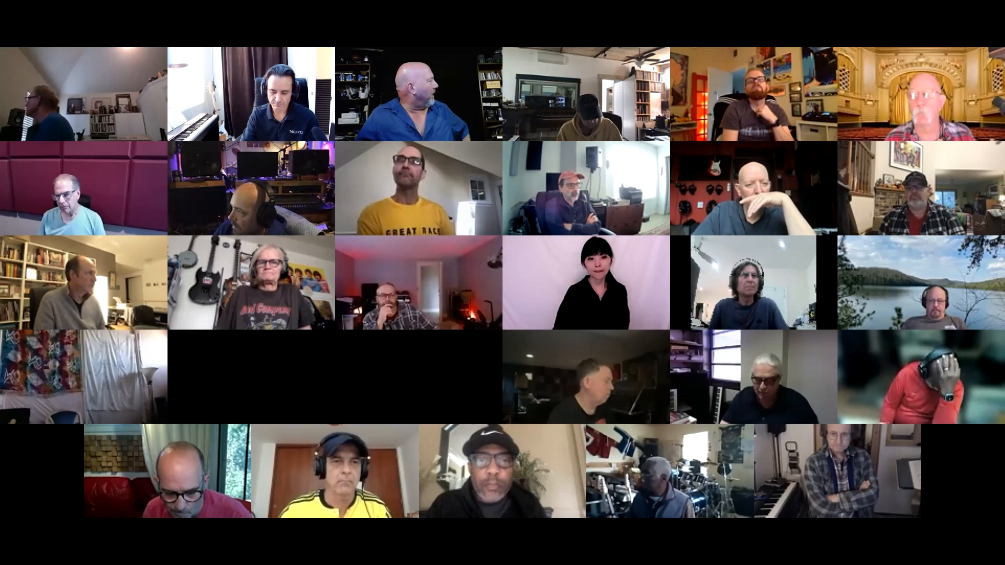
Open Project > Add Track > Instruments with Options, review the dialog, and cancel it
click(314, 5)
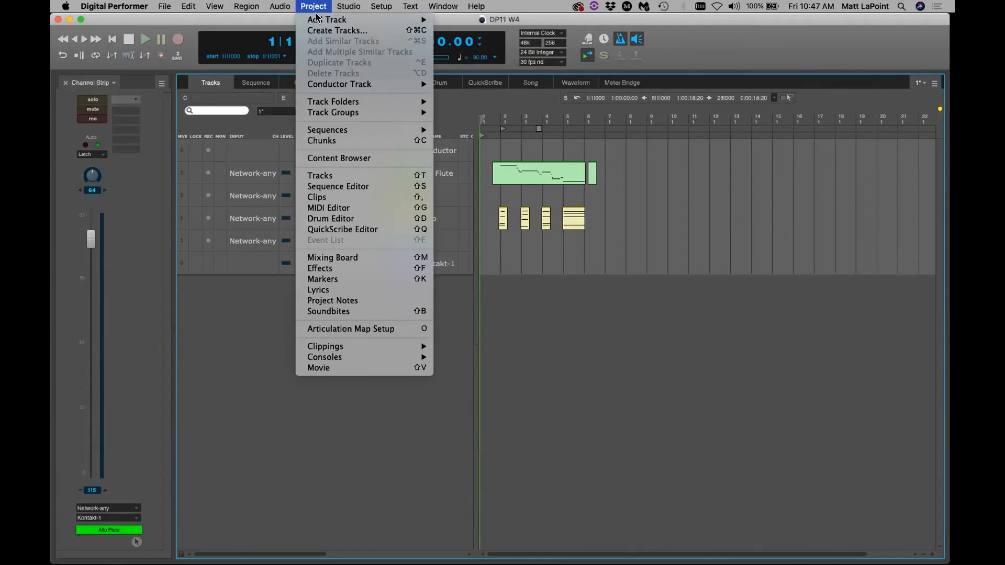
mouse_move(323, 19)
mouse_move(497, 76)
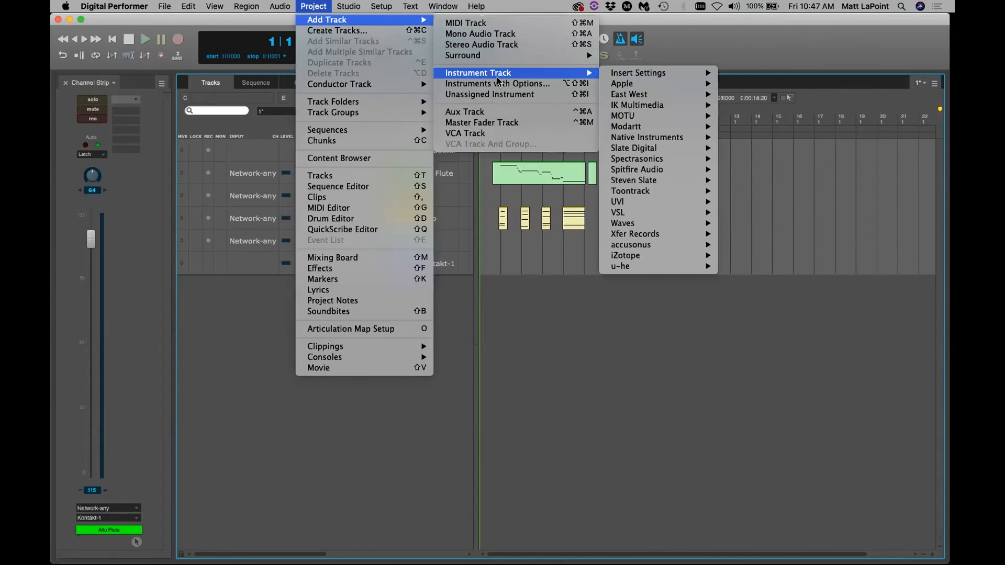
click(544, 84)
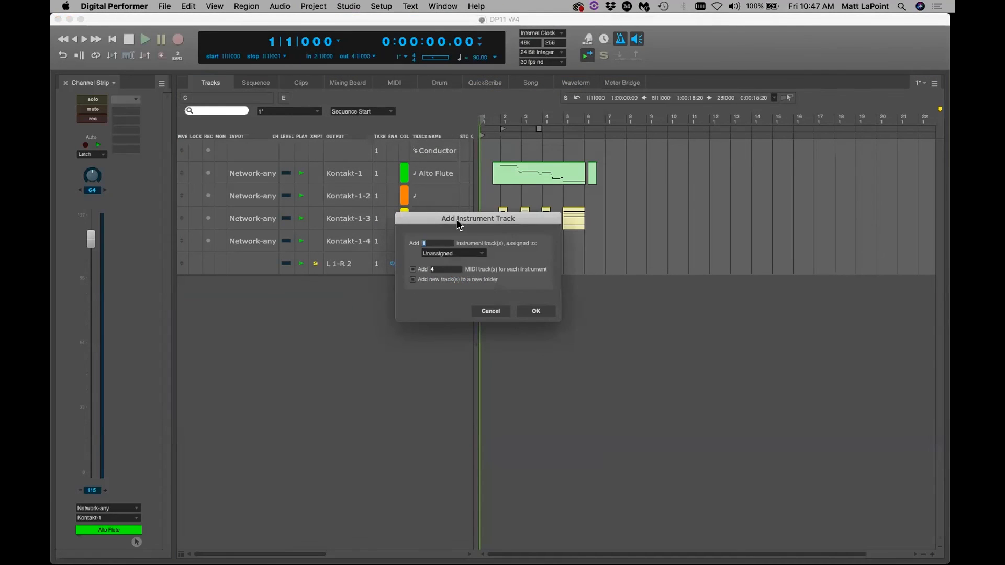
drag(459, 225, 393, 193)
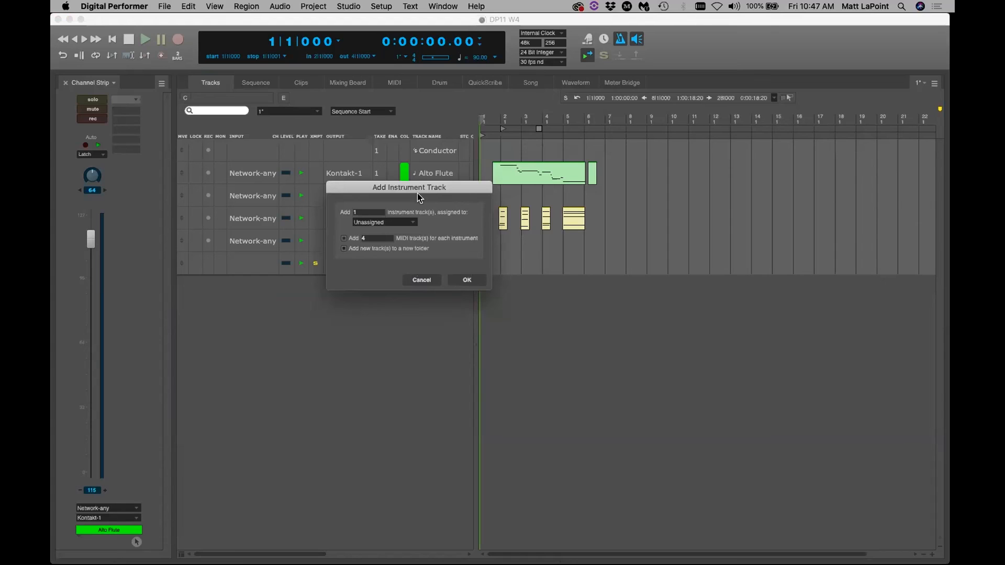
click(416, 281)
Bring the Project > Add Track submenu back up
click(318, 8)
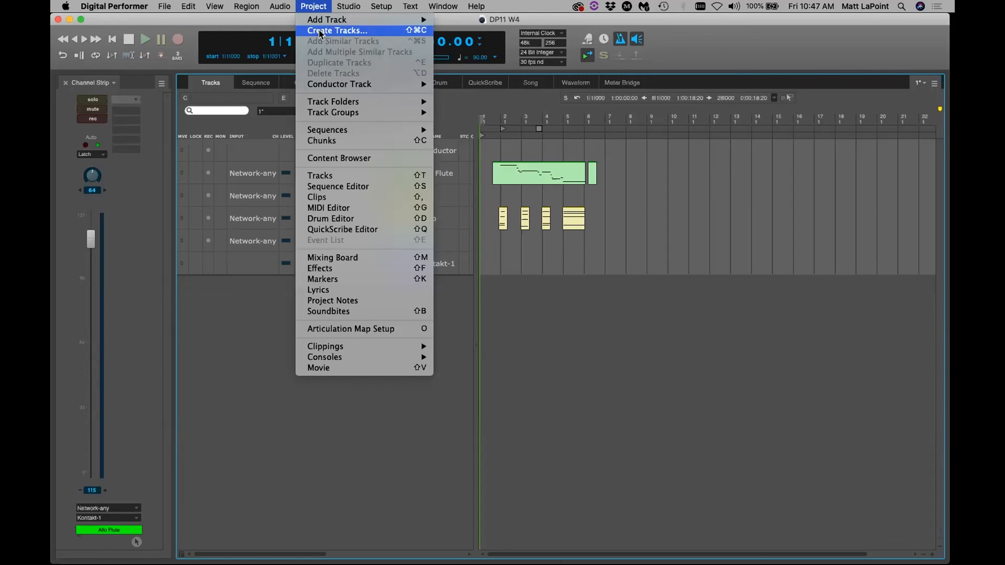
mouse_move(335, 19)
mouse_move(513, 73)
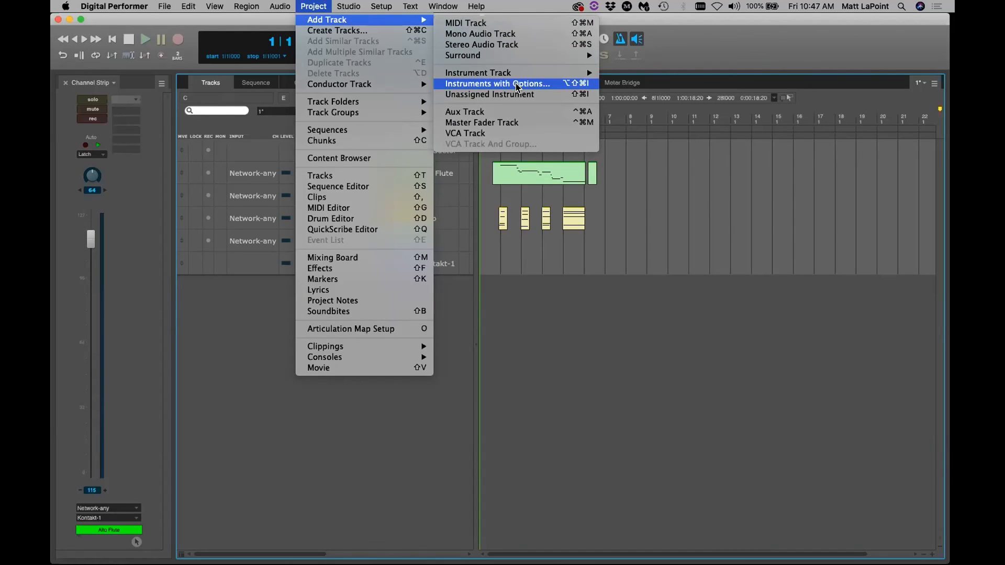
Start adding instrument tracks with options and assign Native Instruments Kontakt (stereo)
click(517, 85)
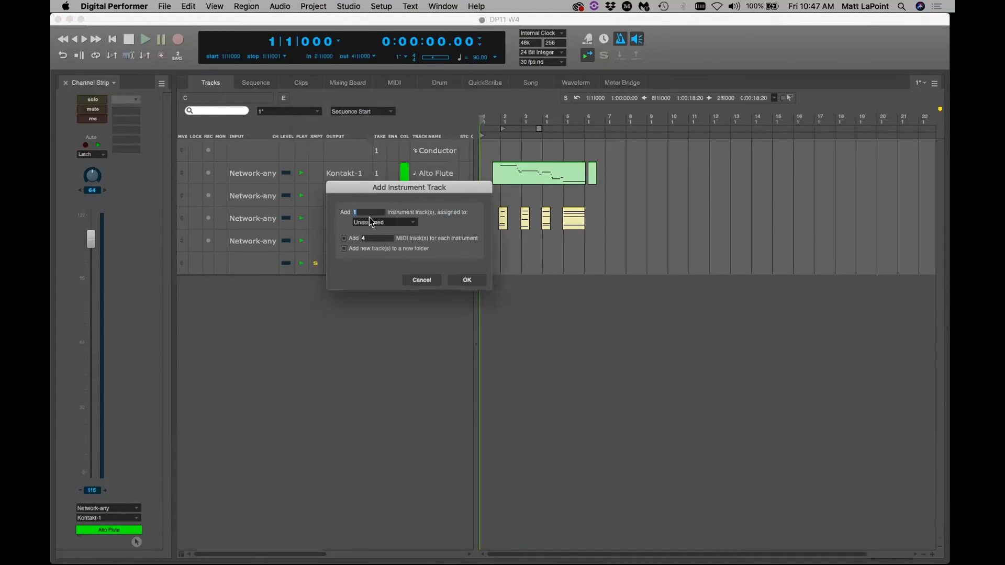
click(369, 224)
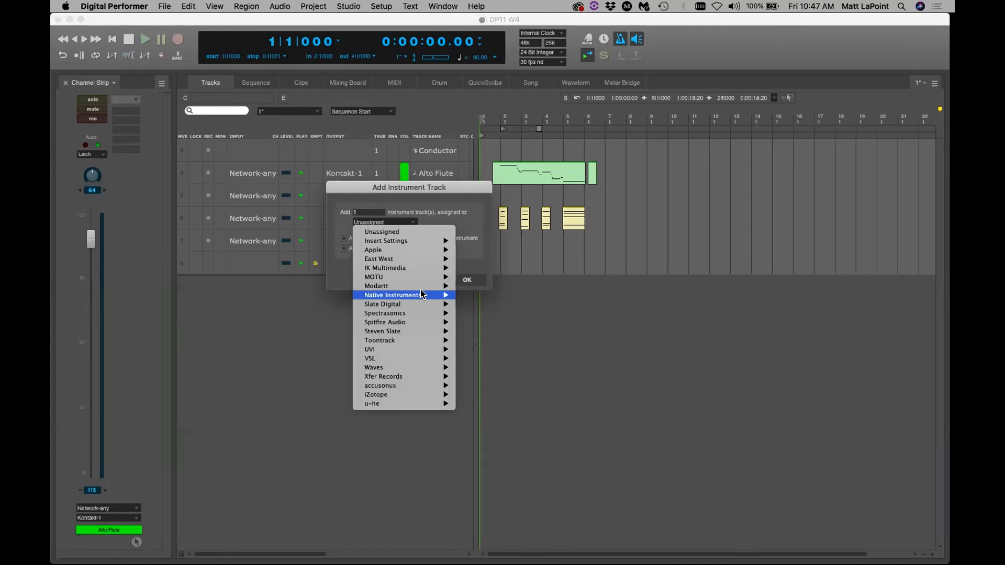
mouse_move(423, 296)
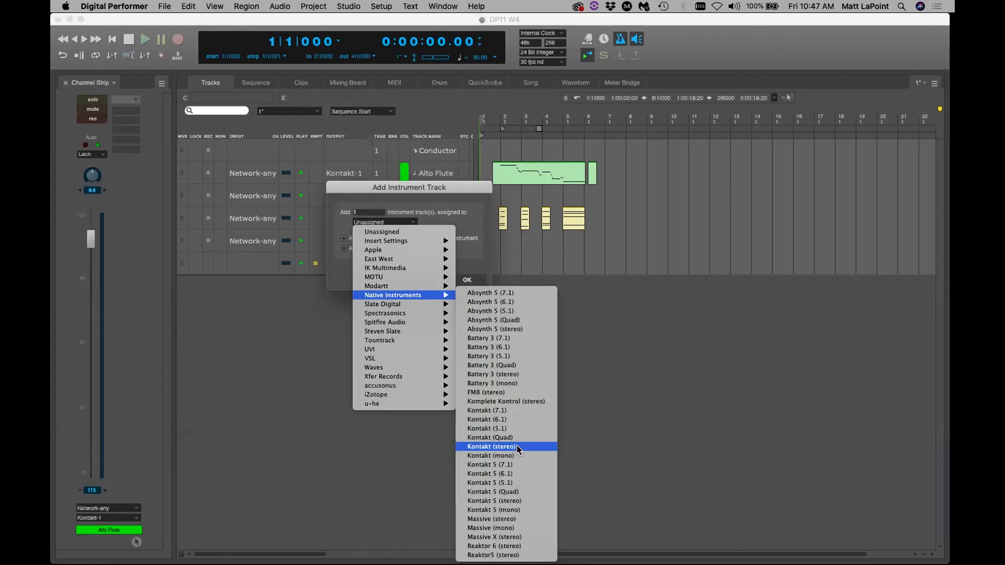
click(492, 446)
text(616)
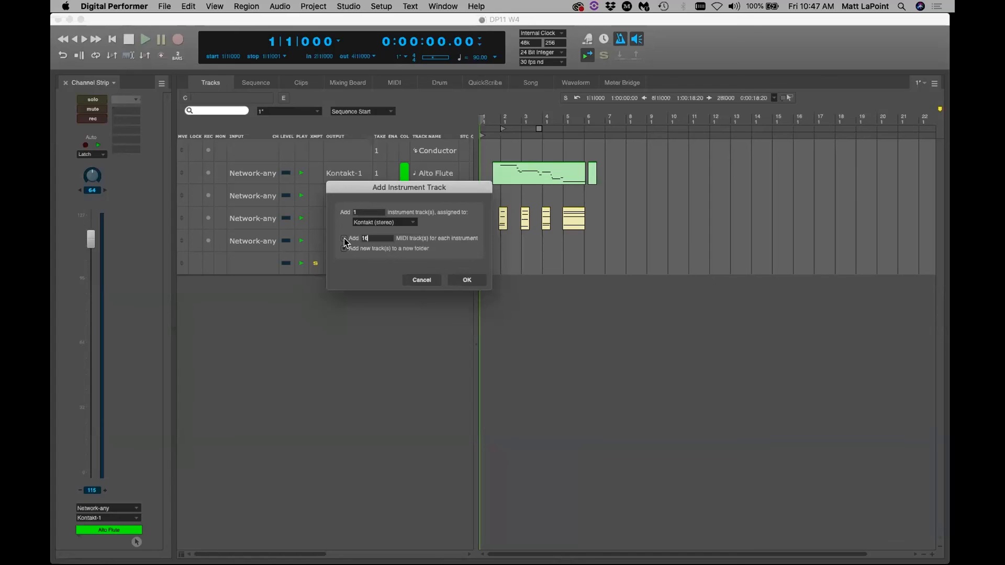
Set the number of instrument tracks to 4, moving on to the MIDI track count
drag(447, 191, 462, 197)
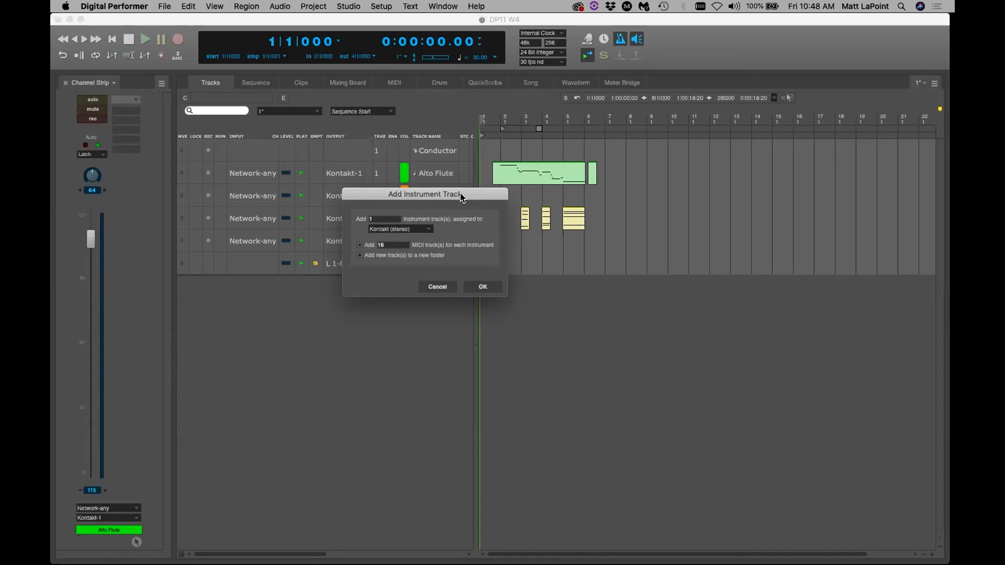
drag(461, 196, 467, 198)
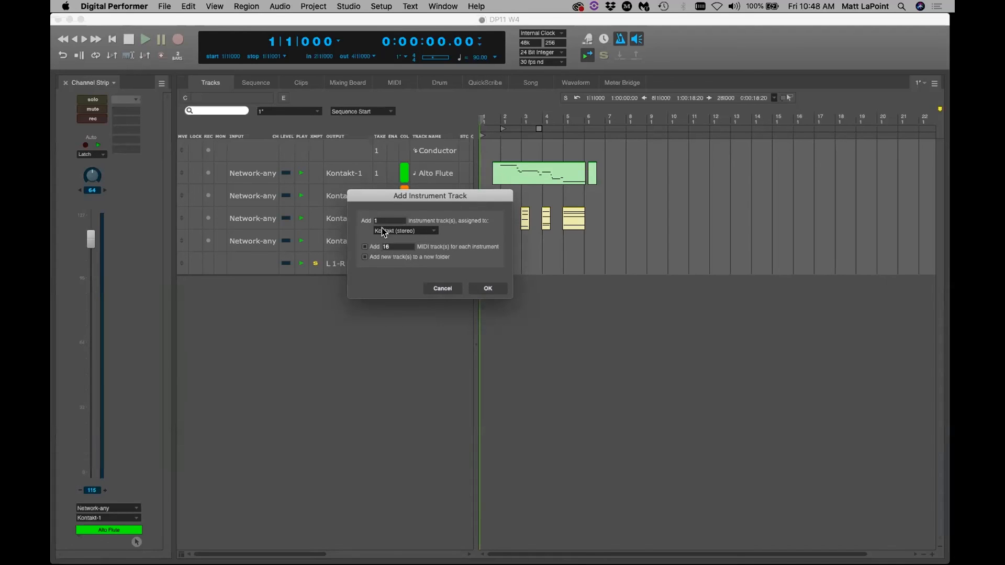
text(4)
key(Tab)
Add the four Kontakt instrument tracks and move their plugin windows aside
click(483, 285)
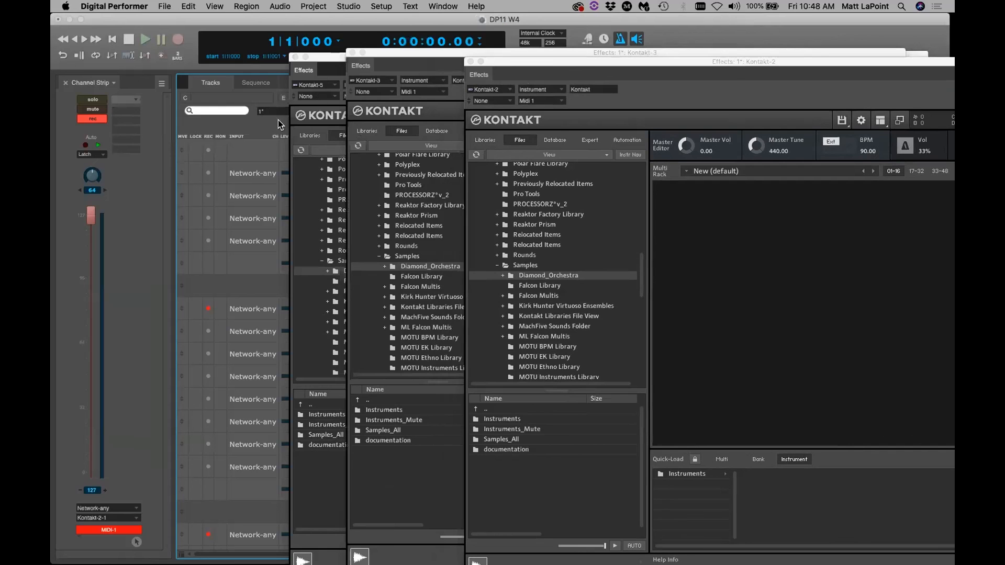
drag(317, 57, 608, 70)
drag(397, 53, 744, 111)
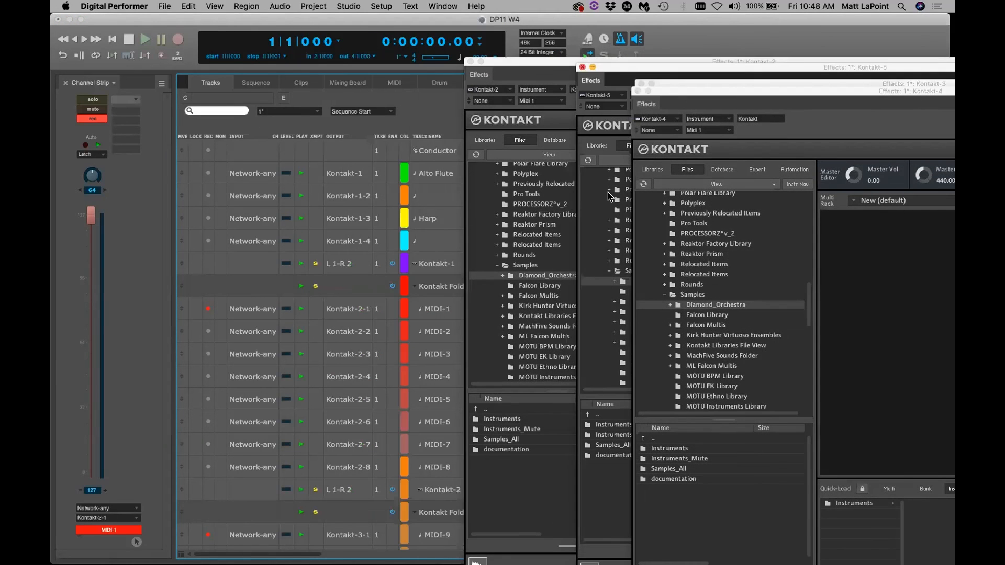
scroll(425, 298, down, 2)
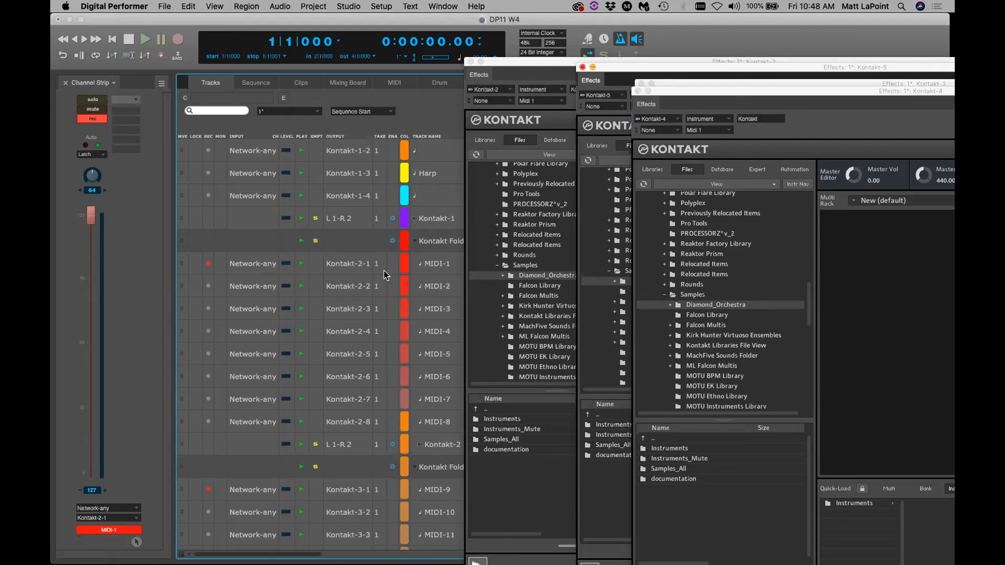
scroll(406, 394, down, 10)
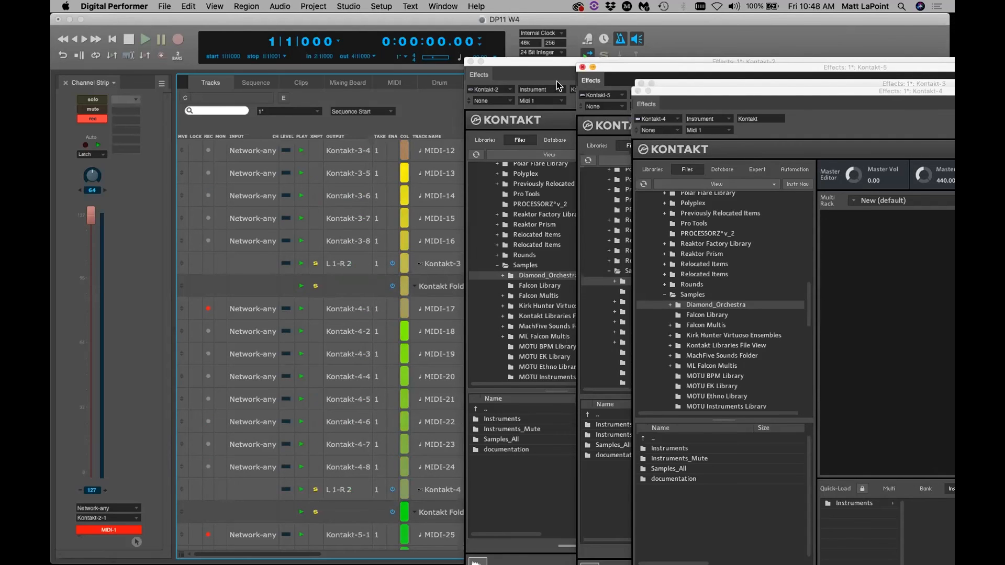
Close the Kontakt-4, Kontakt-3, Kontakt-2 and Kontakt-5 plugin windows
drag(832, 92, 812, 135)
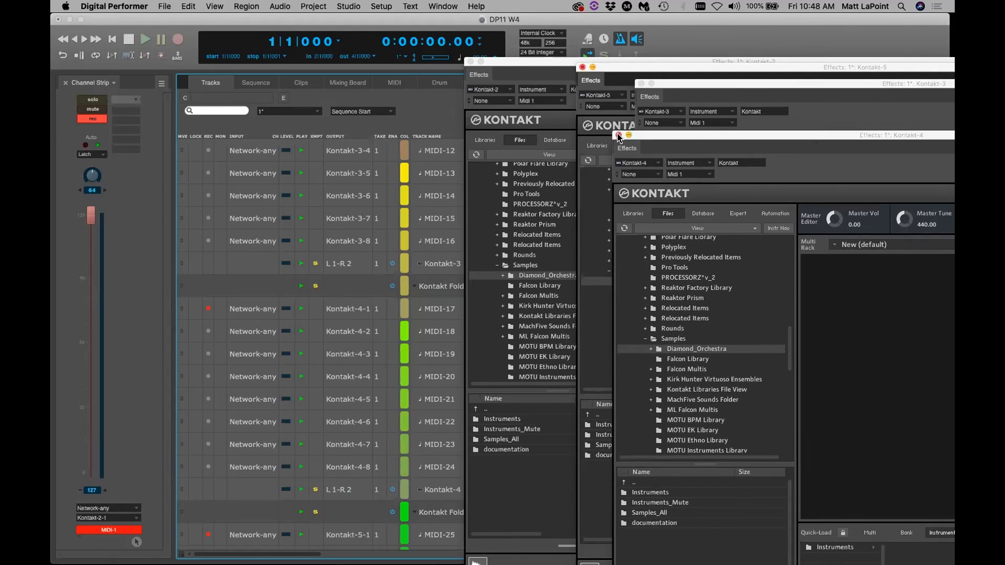
click(618, 136)
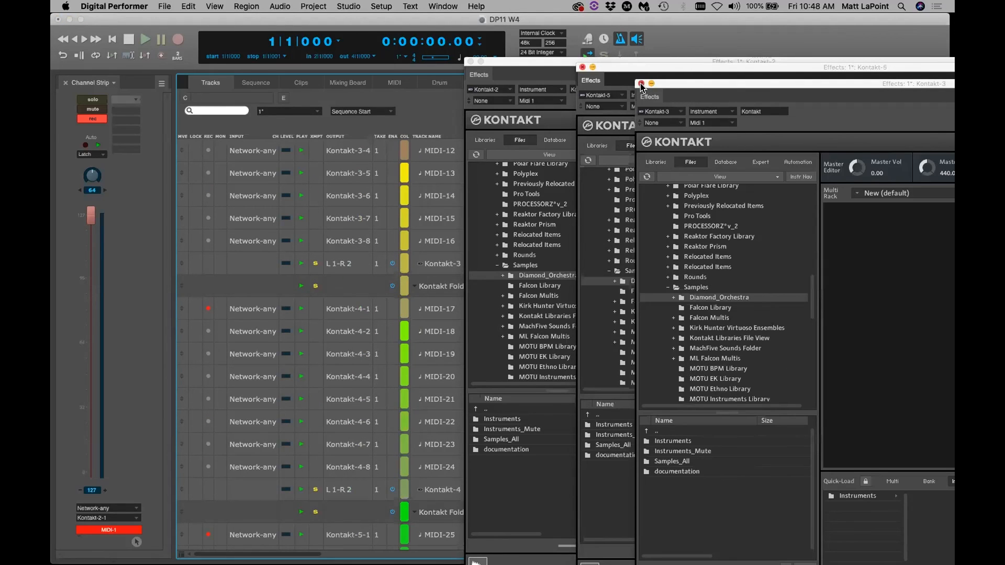
click(641, 84)
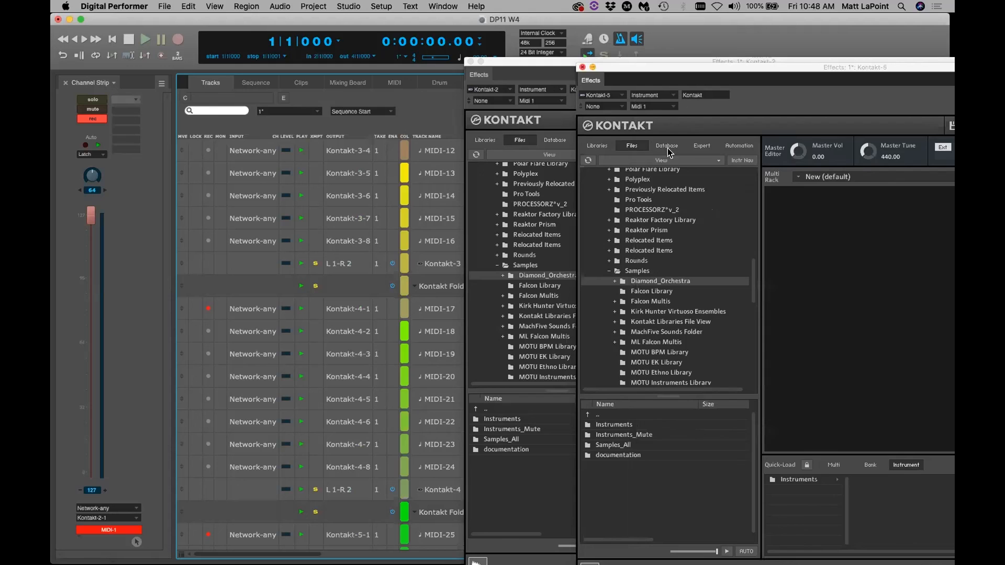
click(471, 62)
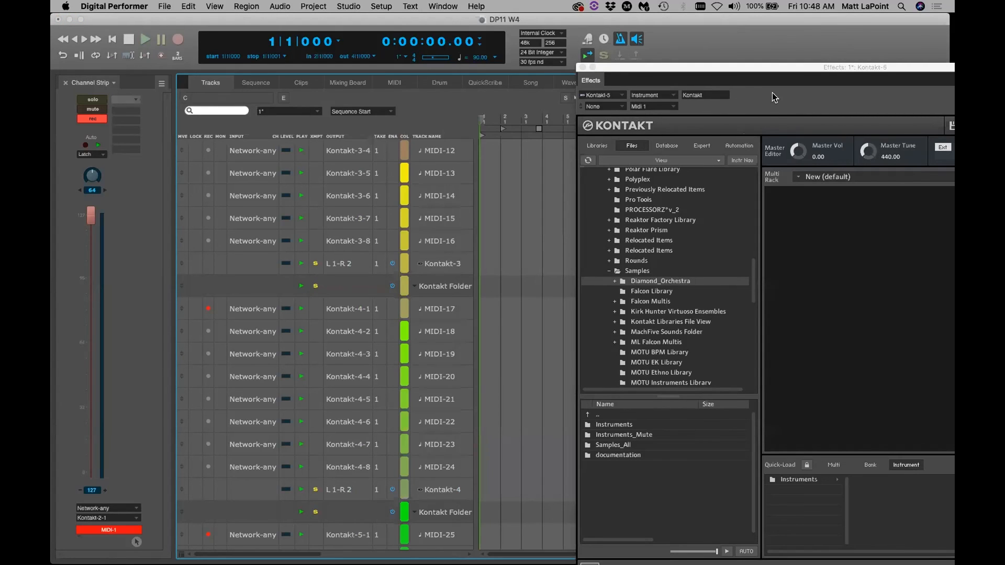
click(885, 41)
drag(638, 71, 614, 170)
click(557, 168)
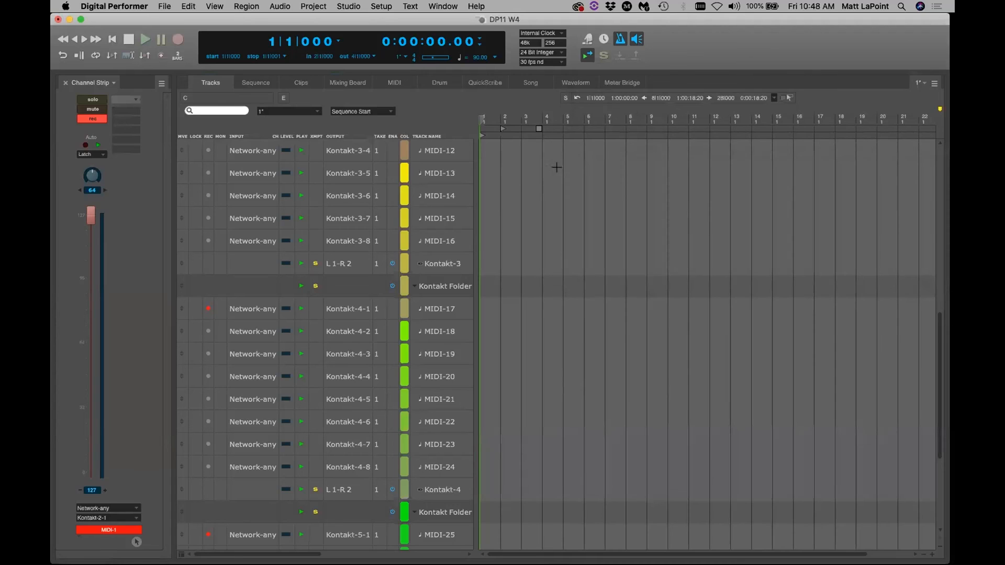
scroll(464, 239, up, 10)
drag(426, 268, 440, 378)
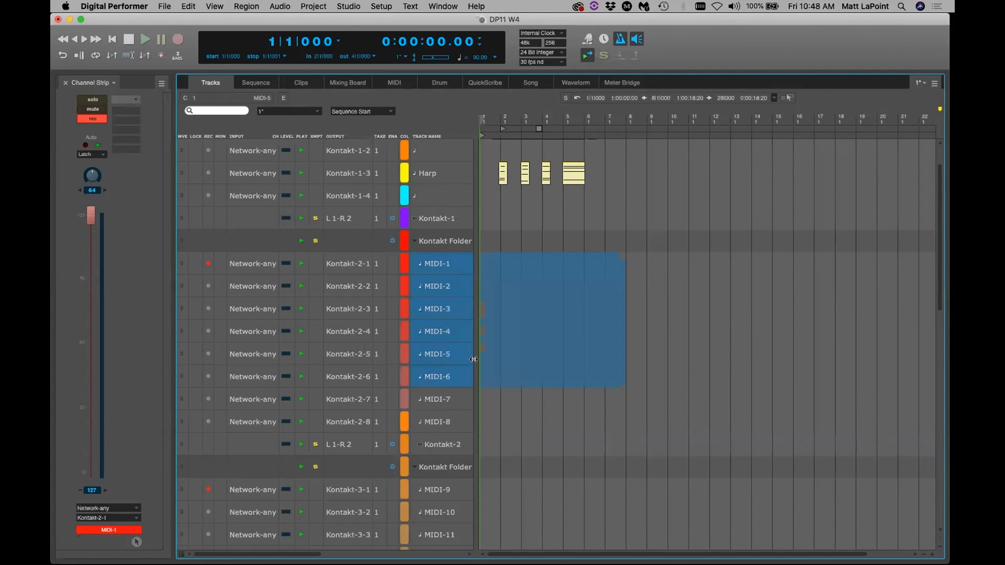
key(super+shift+t)
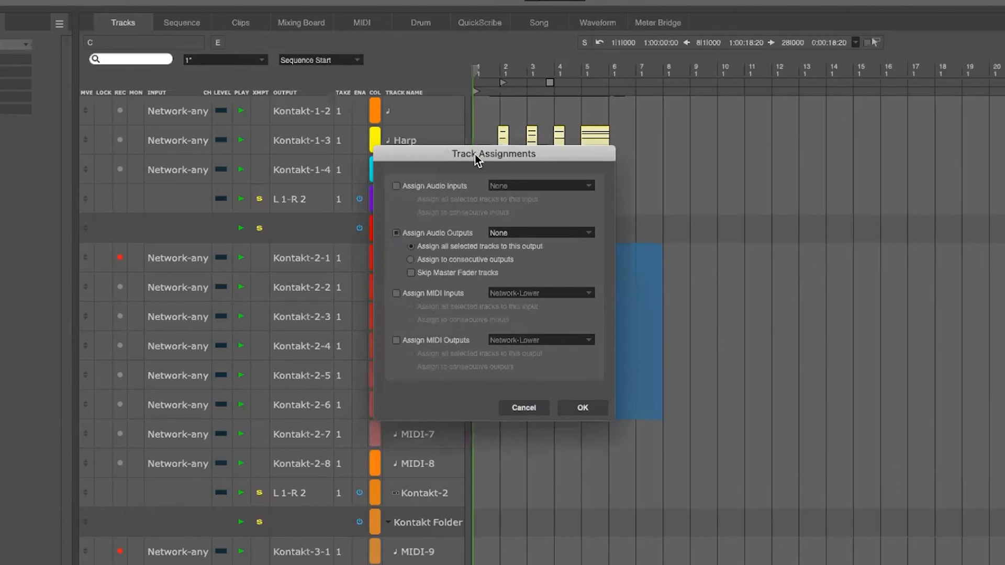
drag(476, 154, 577, 153)
click(533, 293)
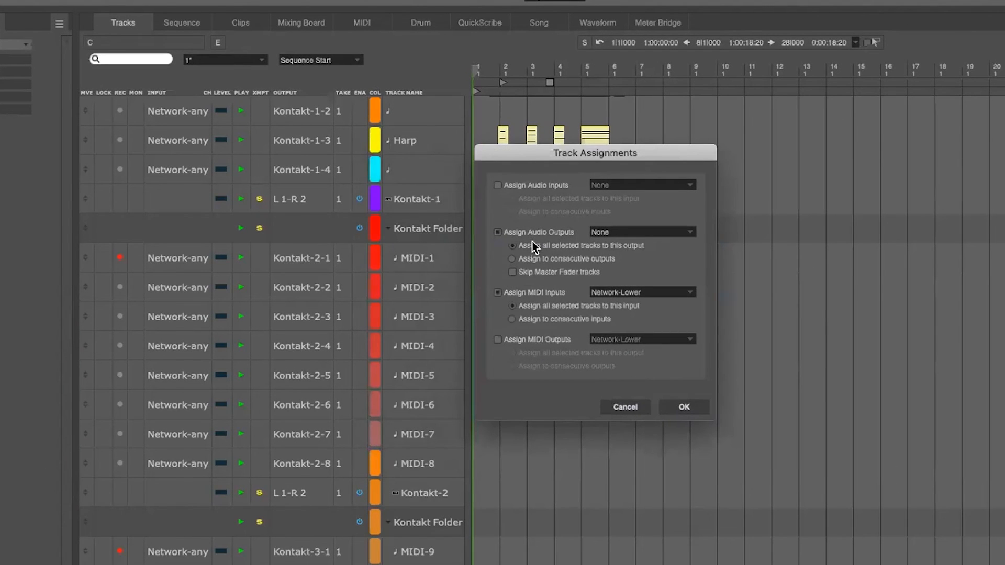
click(522, 292)
click(530, 341)
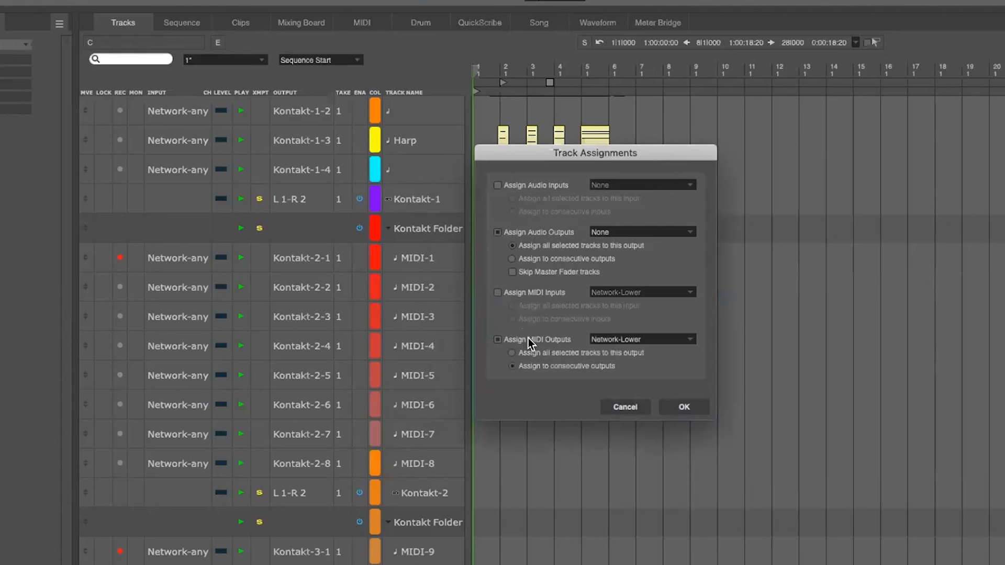
click(554, 231)
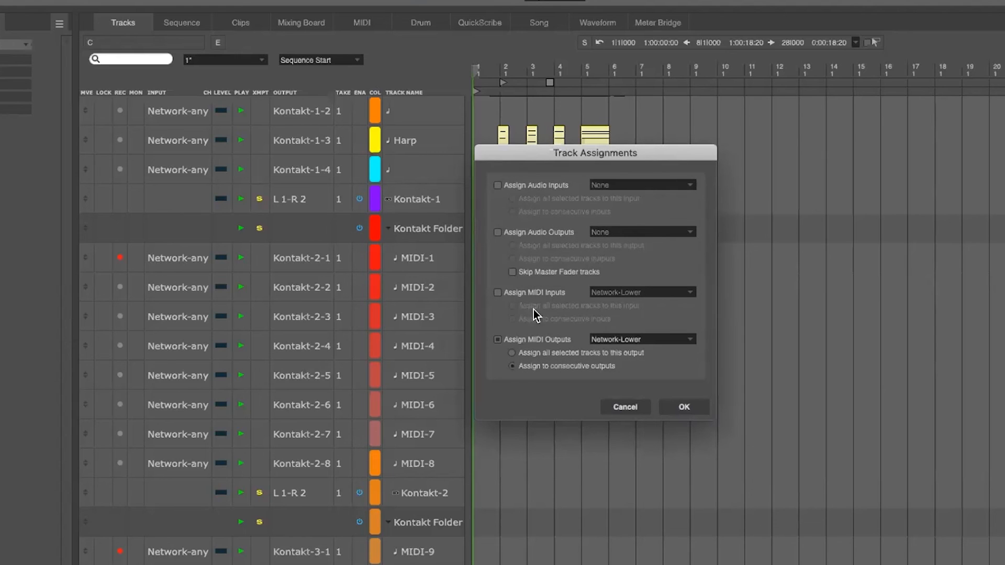
click(530, 354)
click(640, 338)
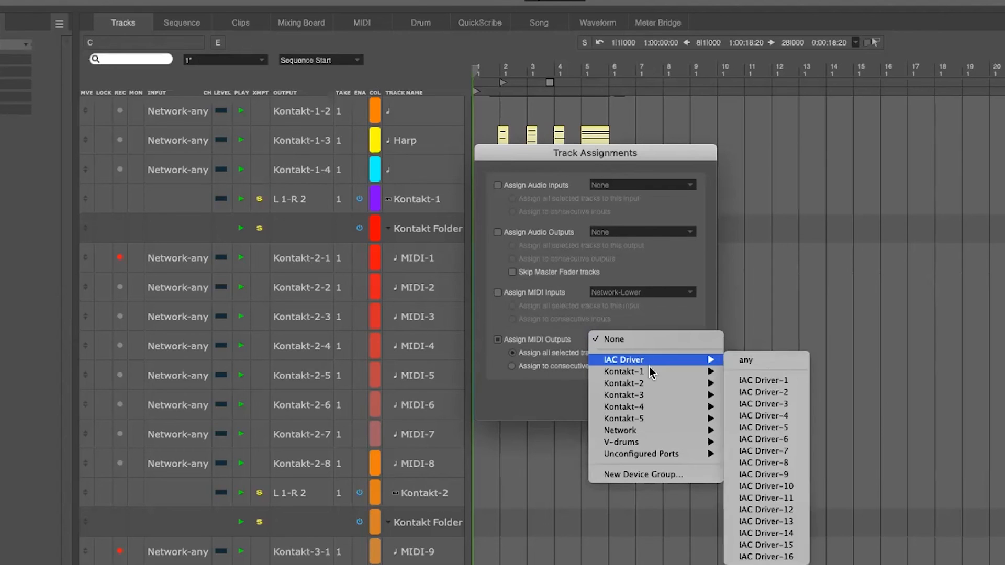
mouse_move(648, 369)
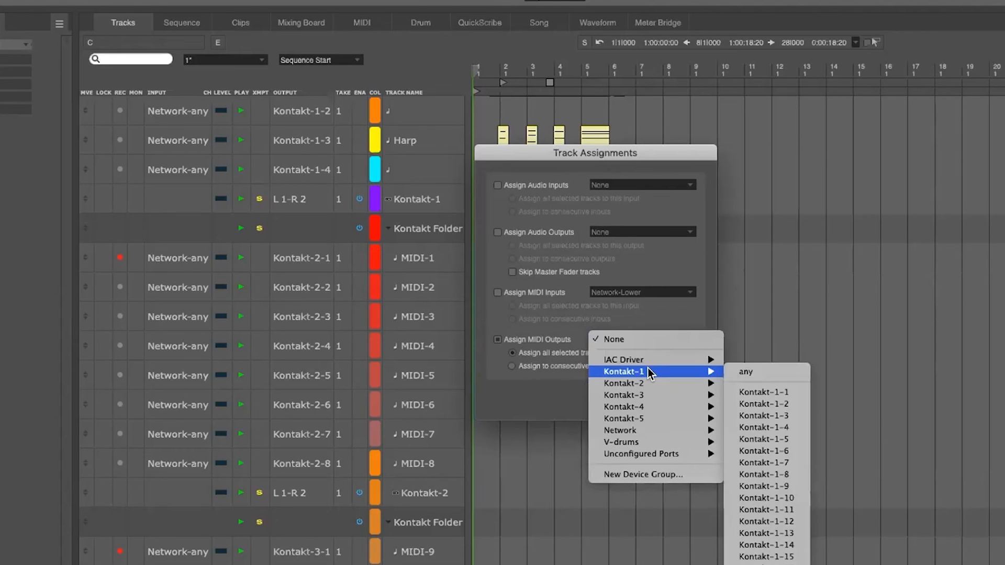
click(758, 391)
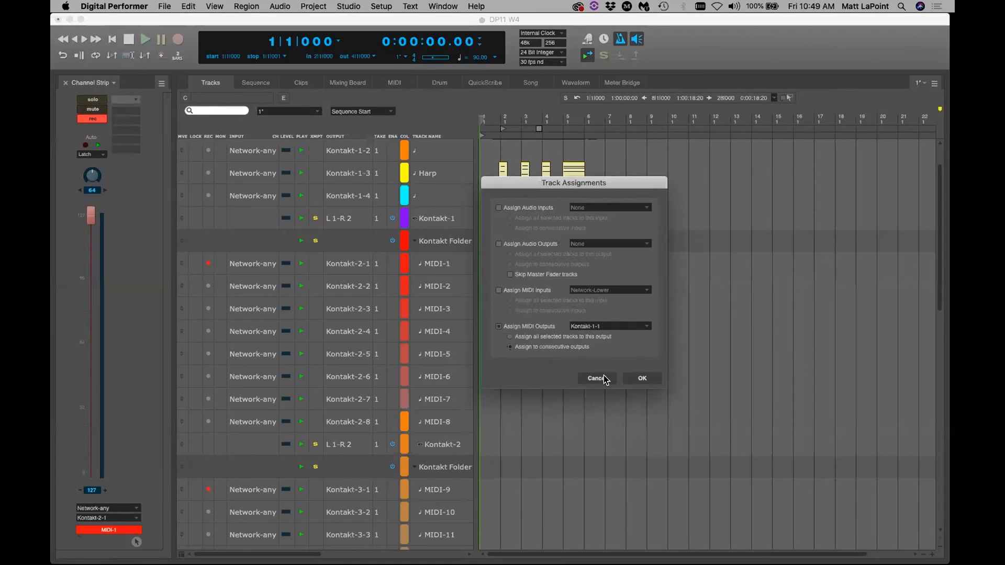
click(604, 379)
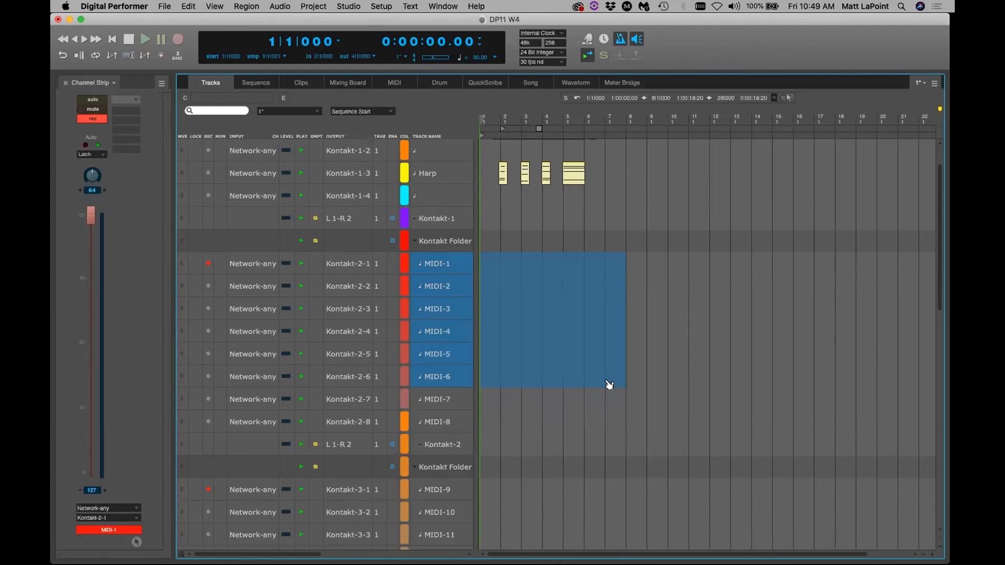
click(312, 7)
mouse_move(332, 23)
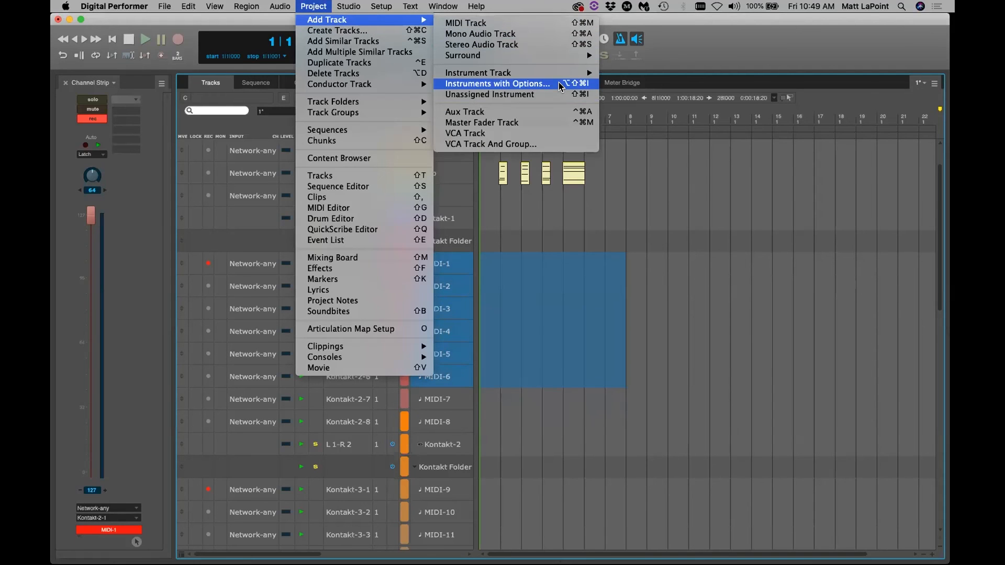
click(819, 86)
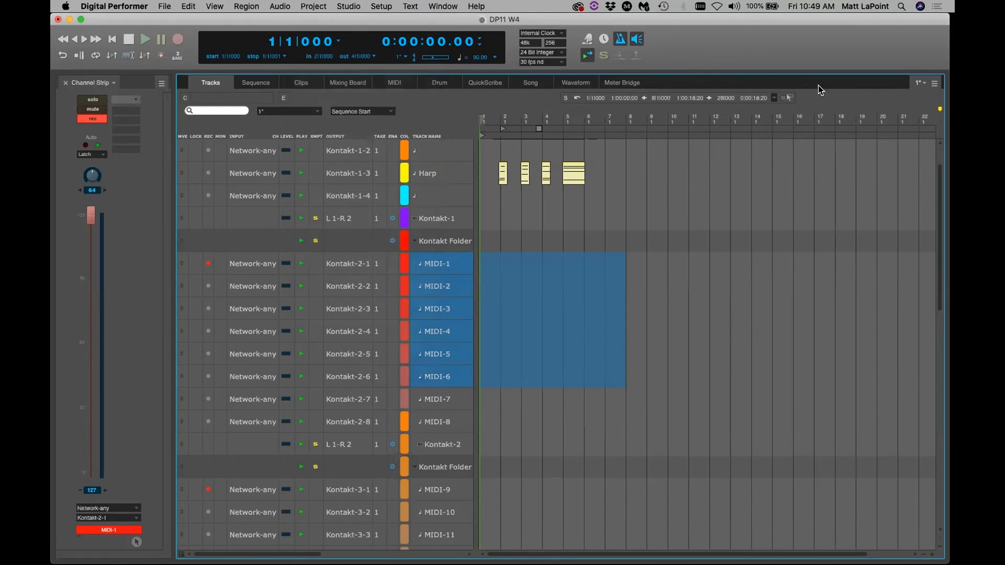